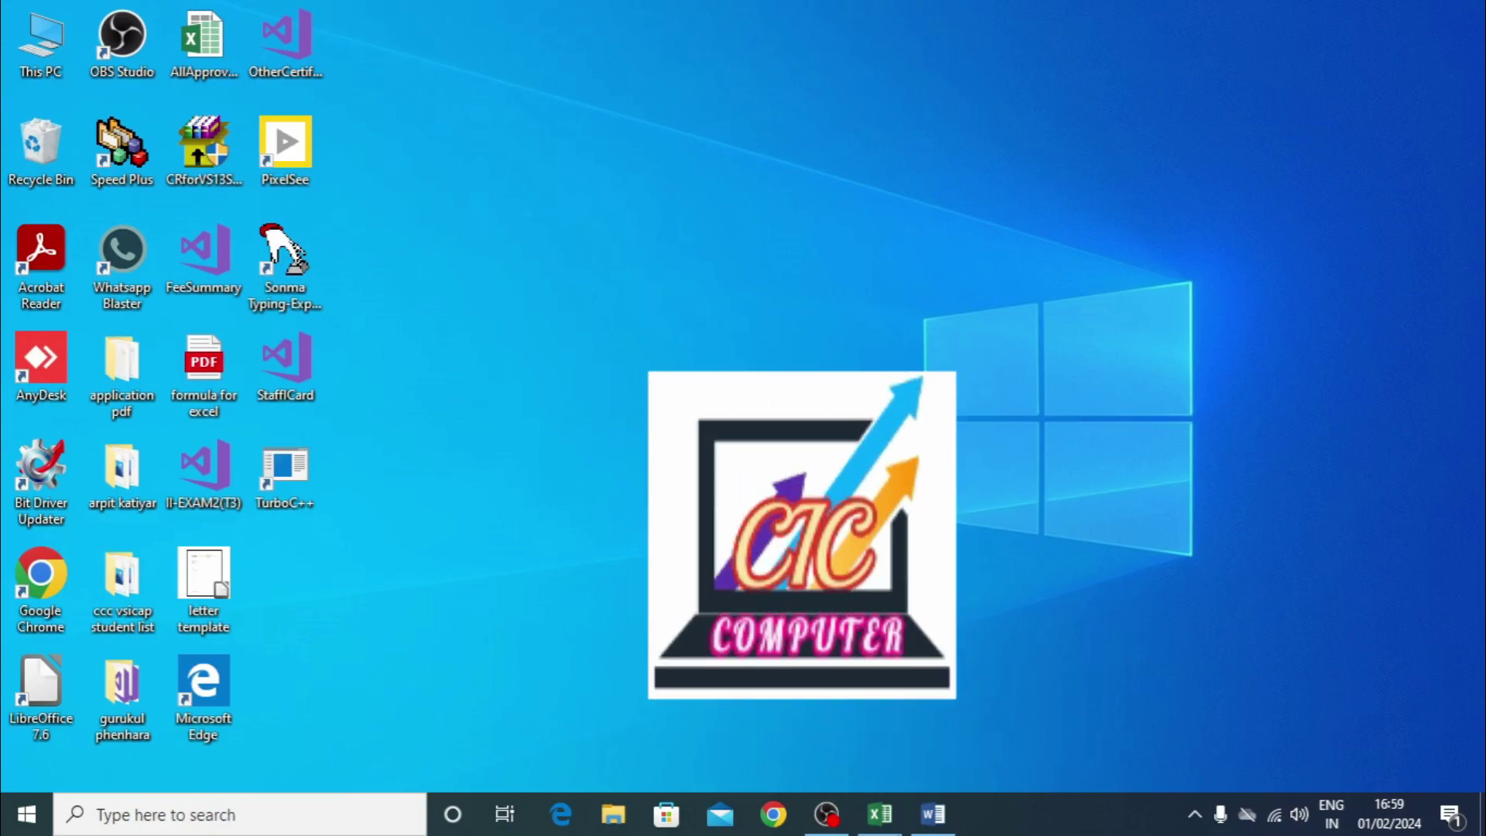
Step: Switch to Excel and choose the Access database "record detail vsicap" from the My Data Sources folder as an external data source
left_click(878, 820)
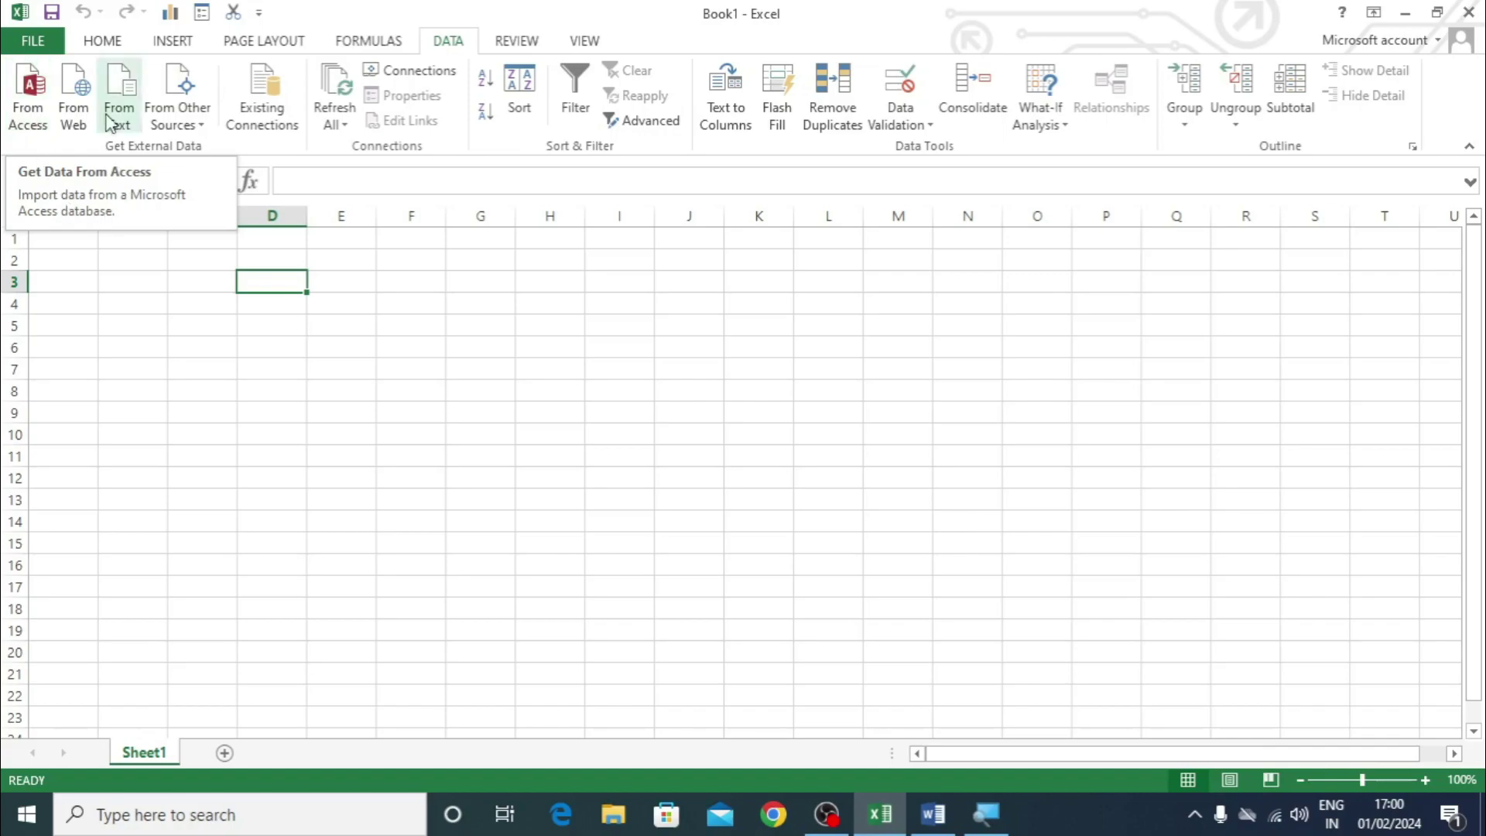
left_click(31, 117)
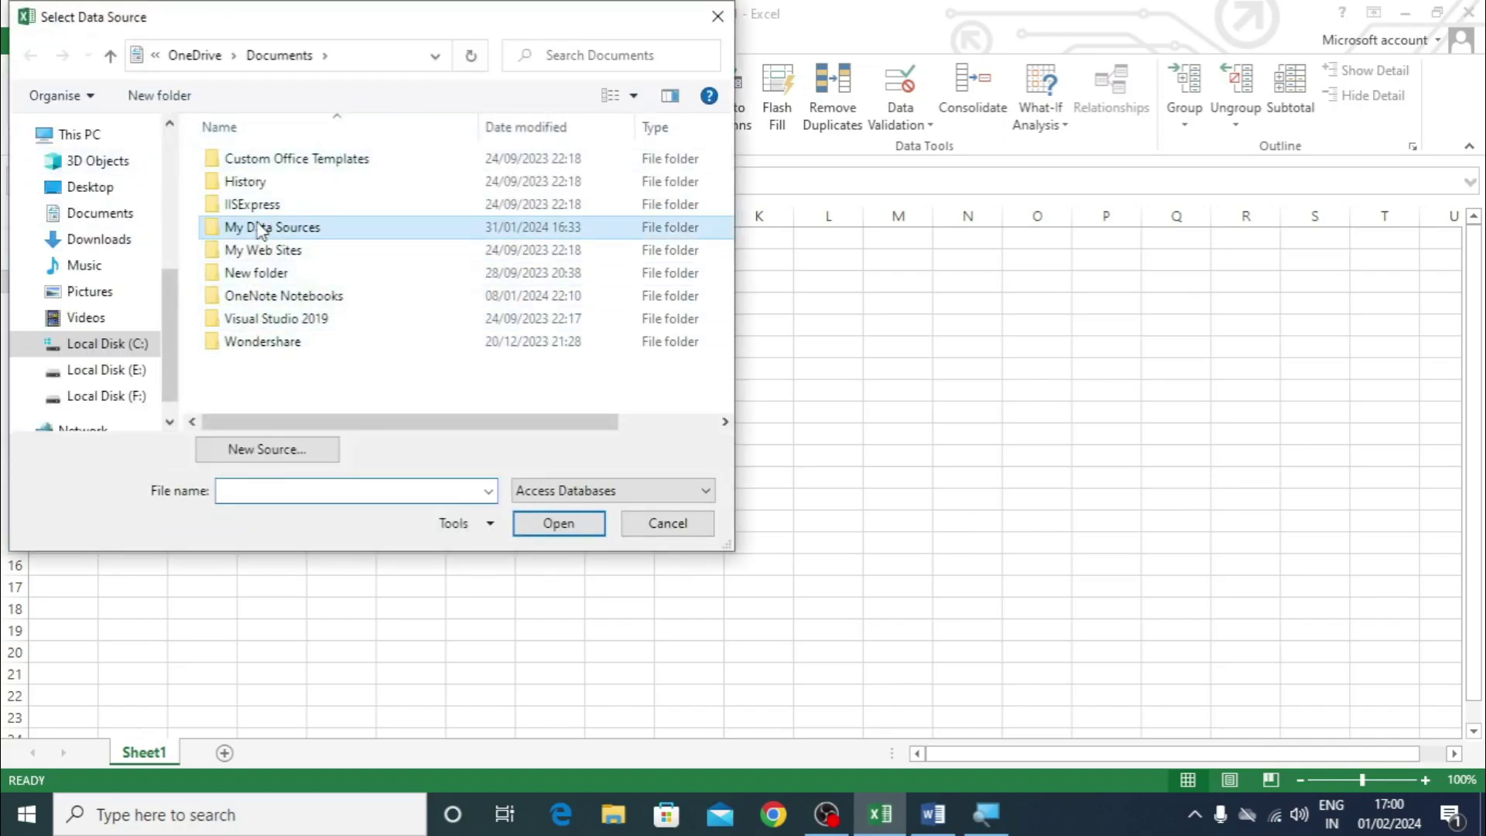
double_click(260, 226)
left_click(225, 163)
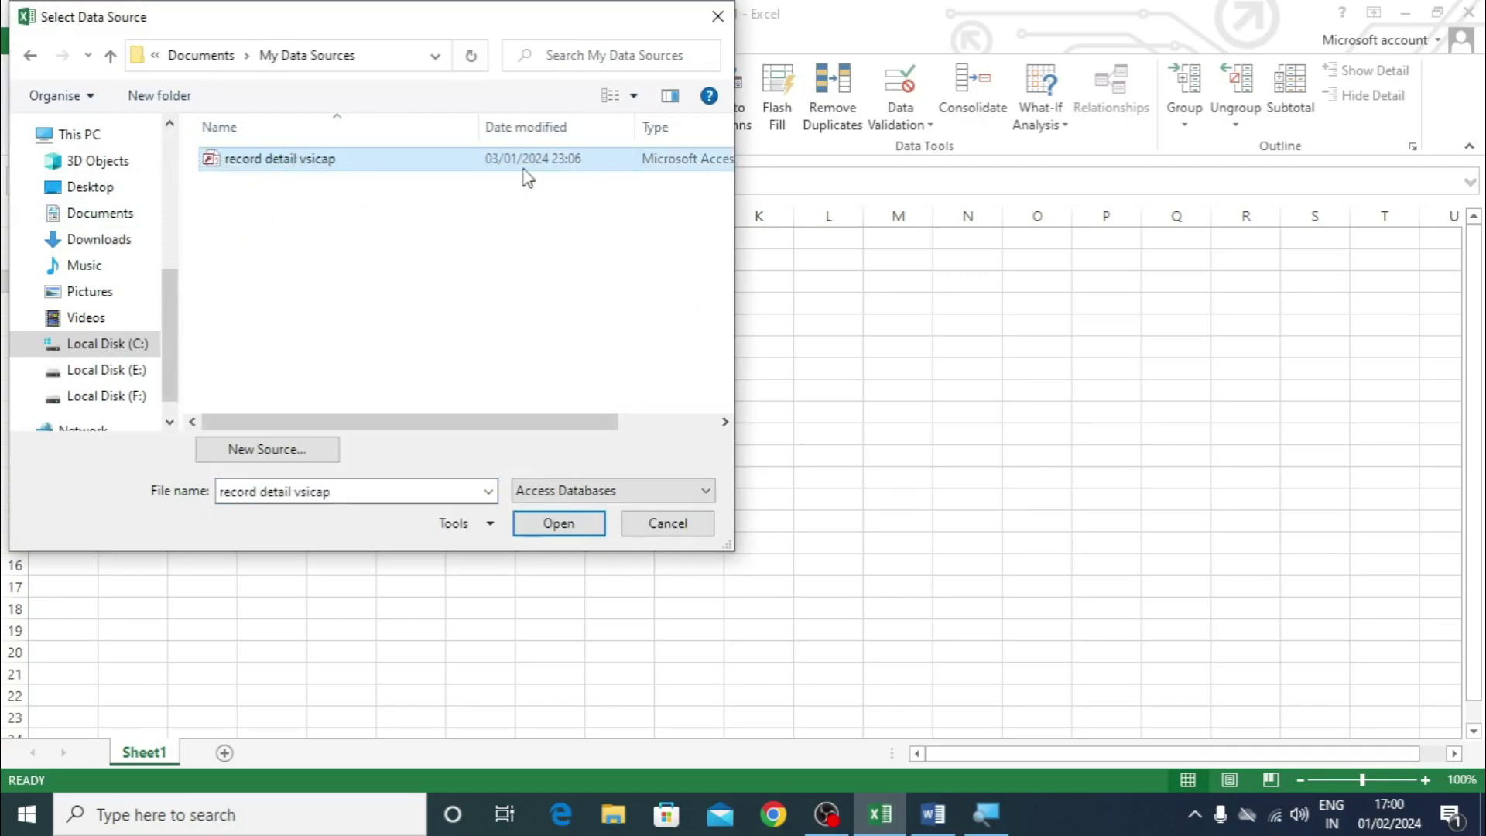
left_click(559, 524)
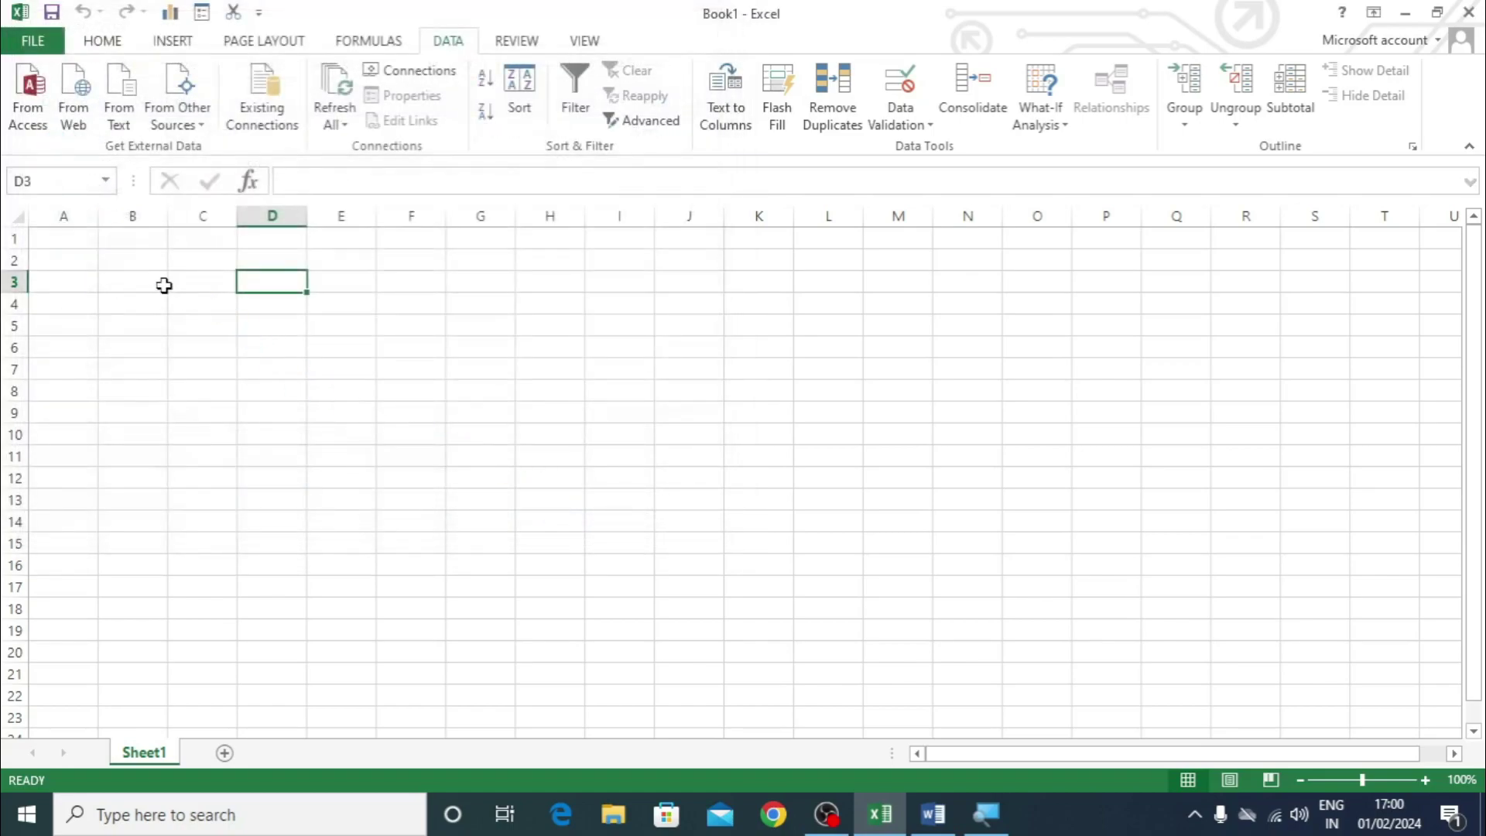
Step: Import the database records as a table into the existing worksheet starting at cell A1, and look through the rows
left_click(63, 237)
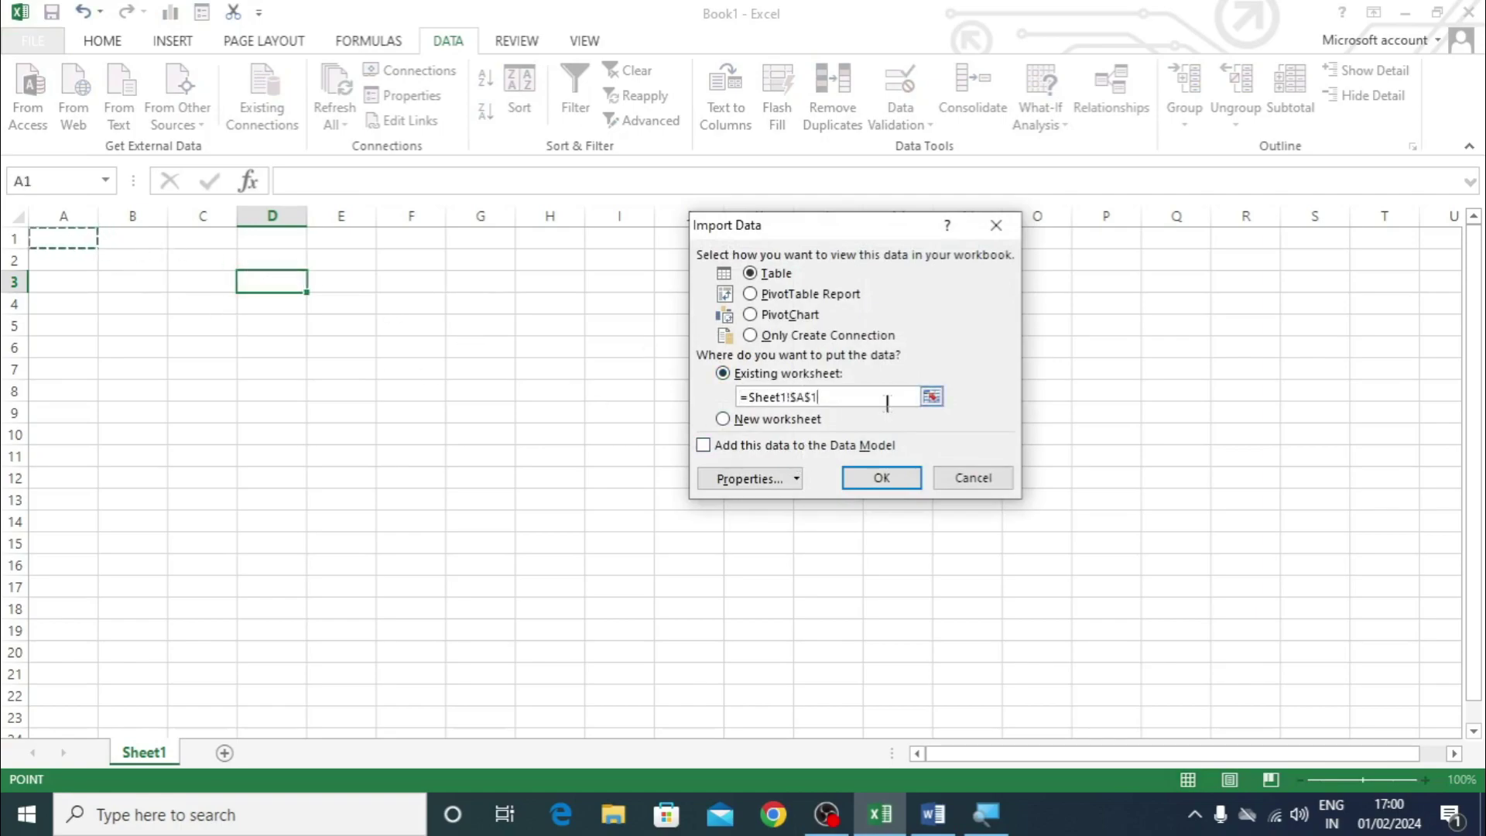
left_click(881, 478)
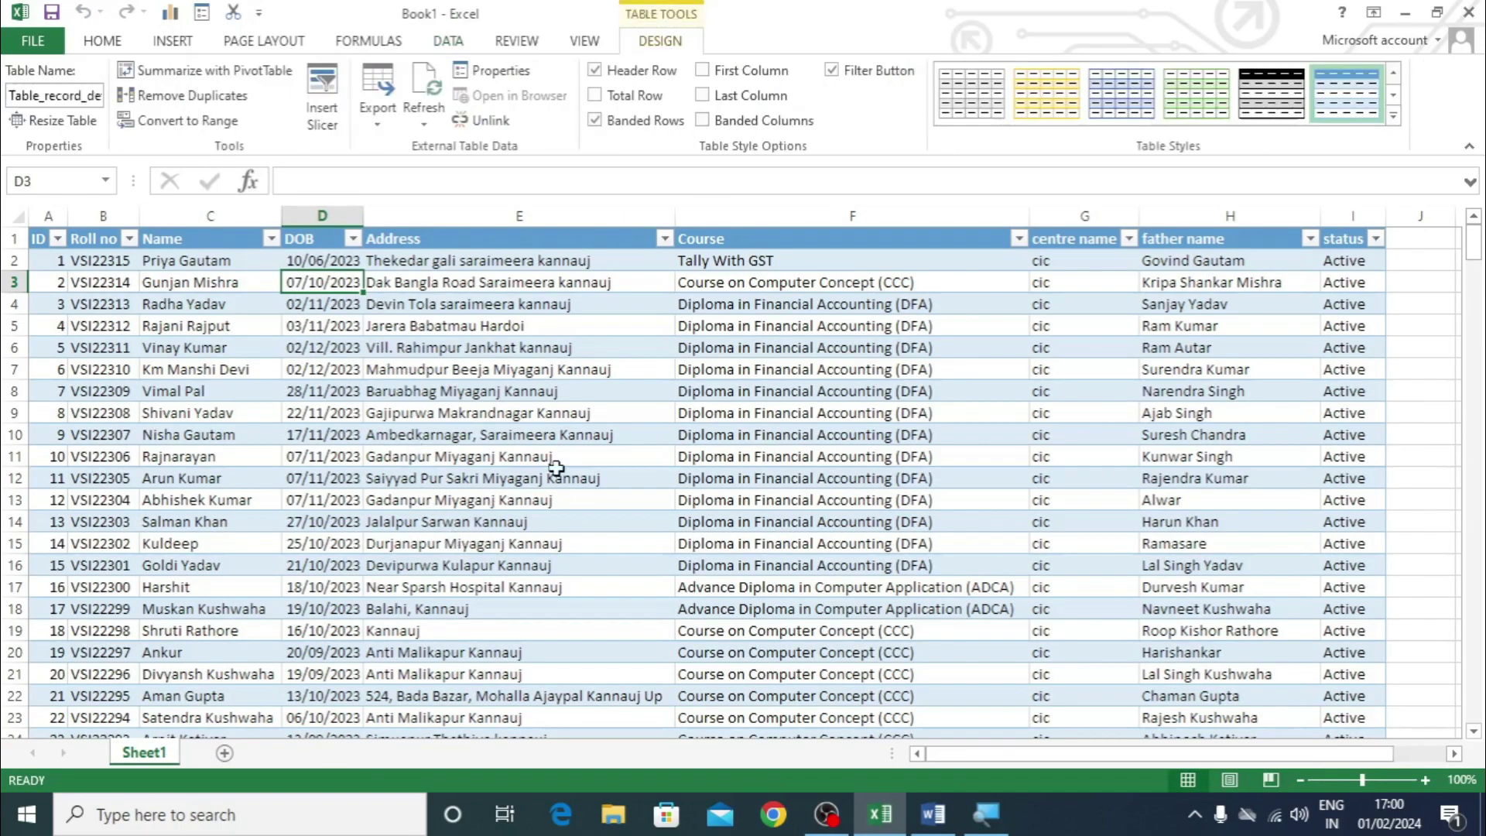
scroll(793, 561, "down", 20)
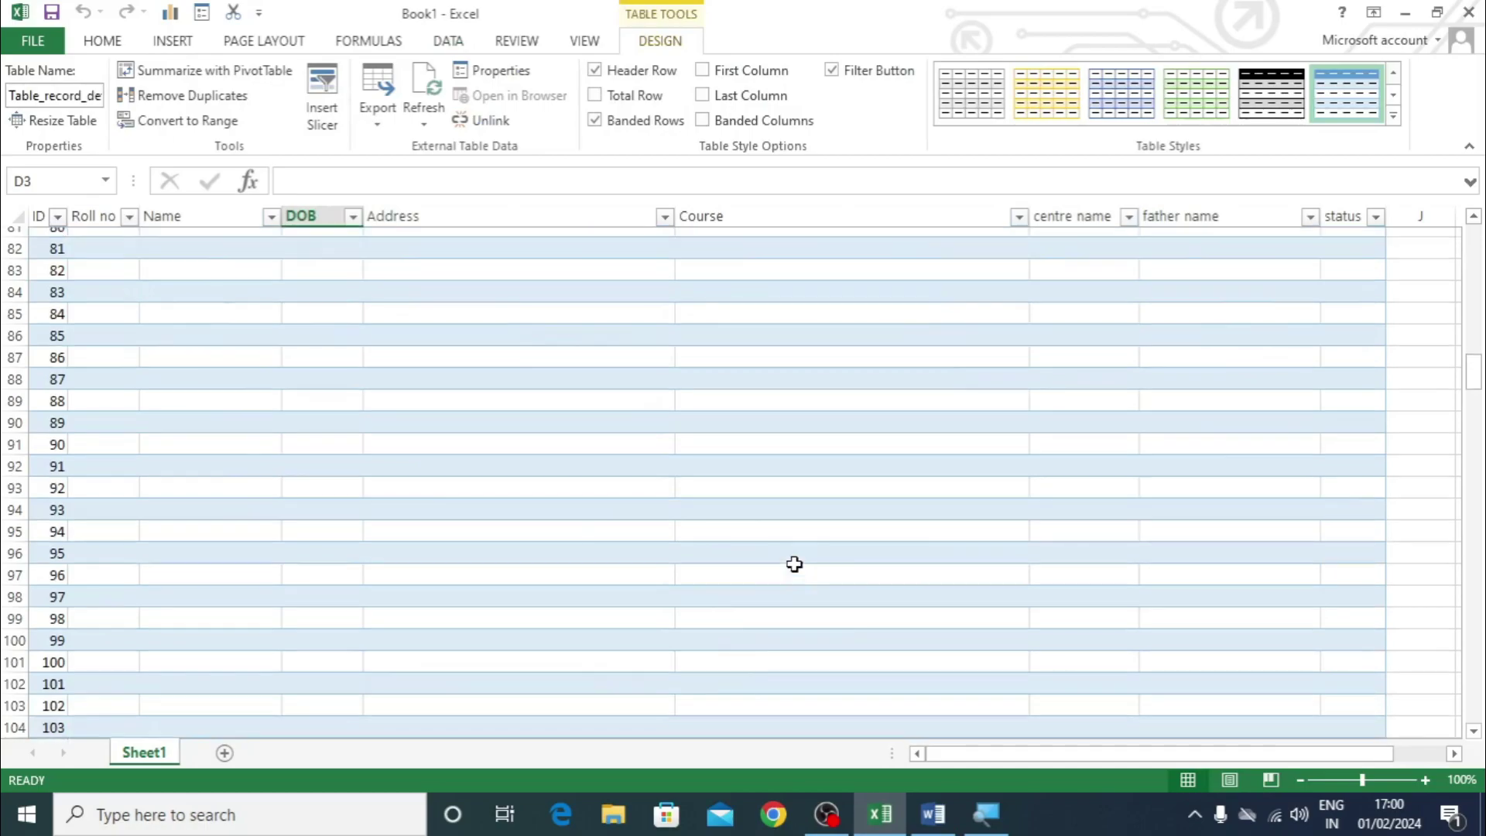
scroll(659, 546, "up", 12)
scroll(658, 546, "up", 15)
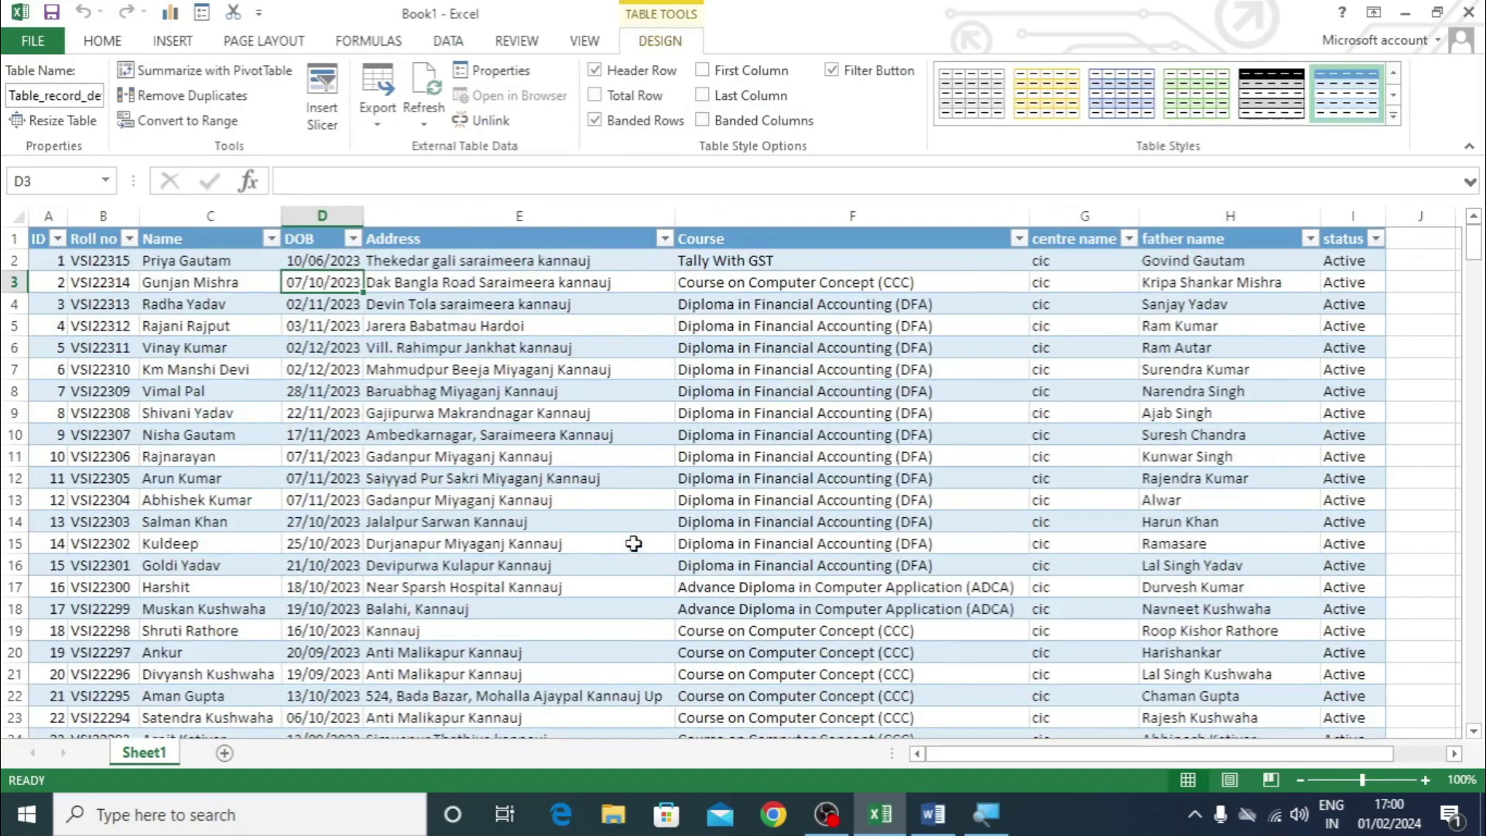
Step: Switch to Word, view the blank New Address List form for mail merge recipients, and close it without adding entries
left_click(932, 814)
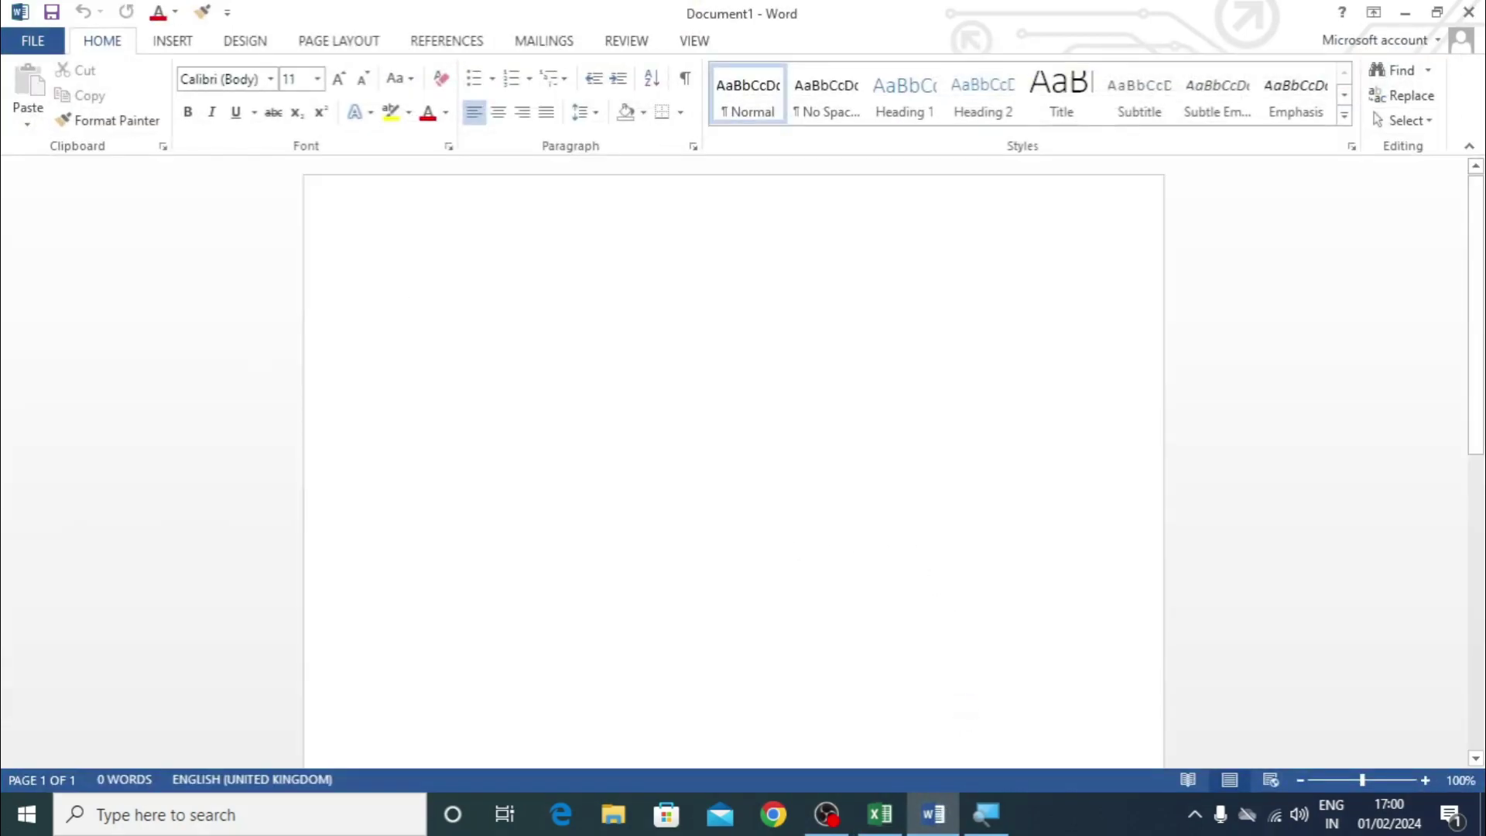
left_click(531, 51)
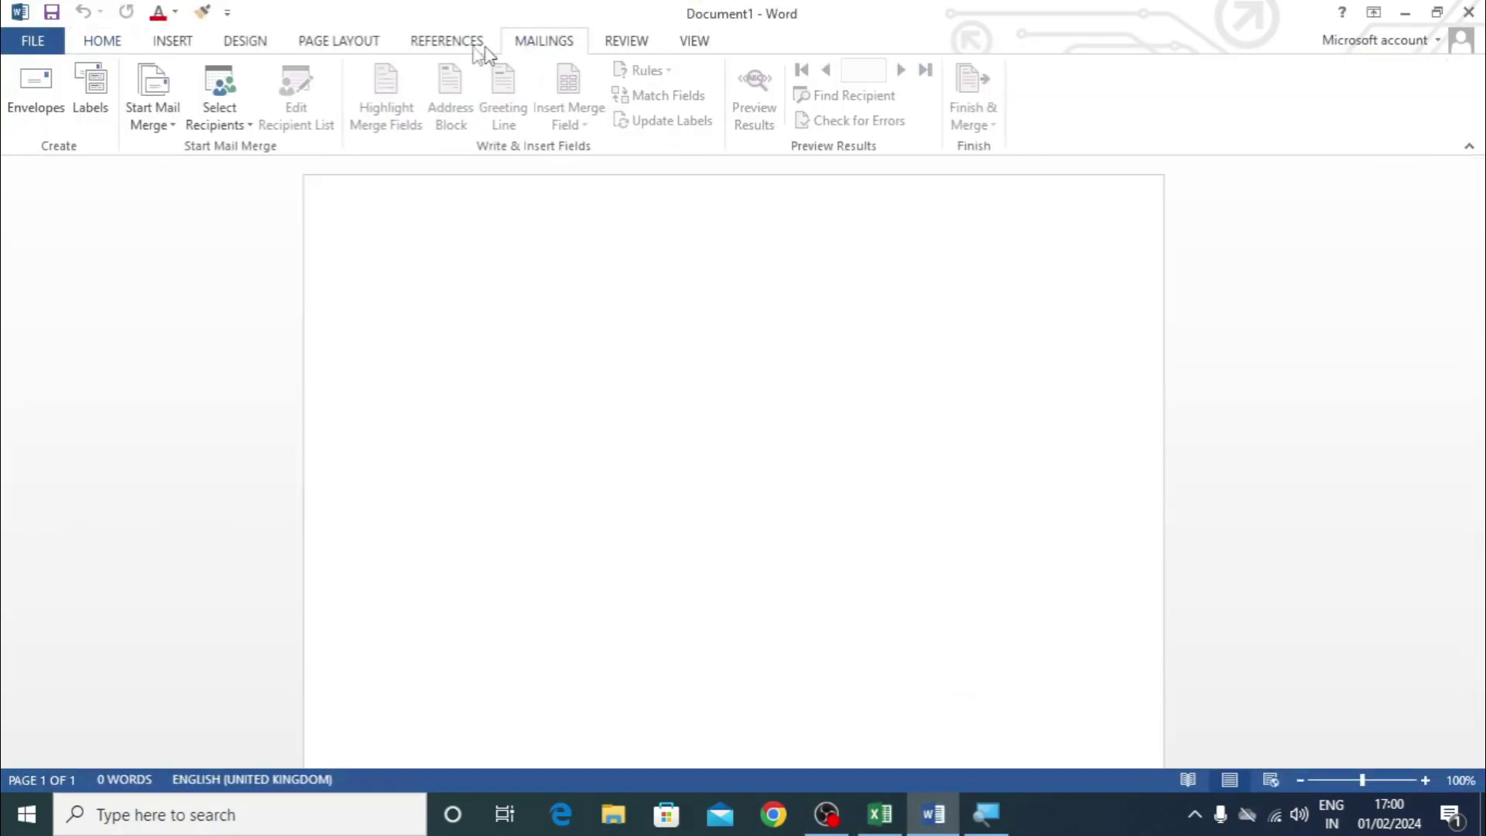
left_click(205, 123)
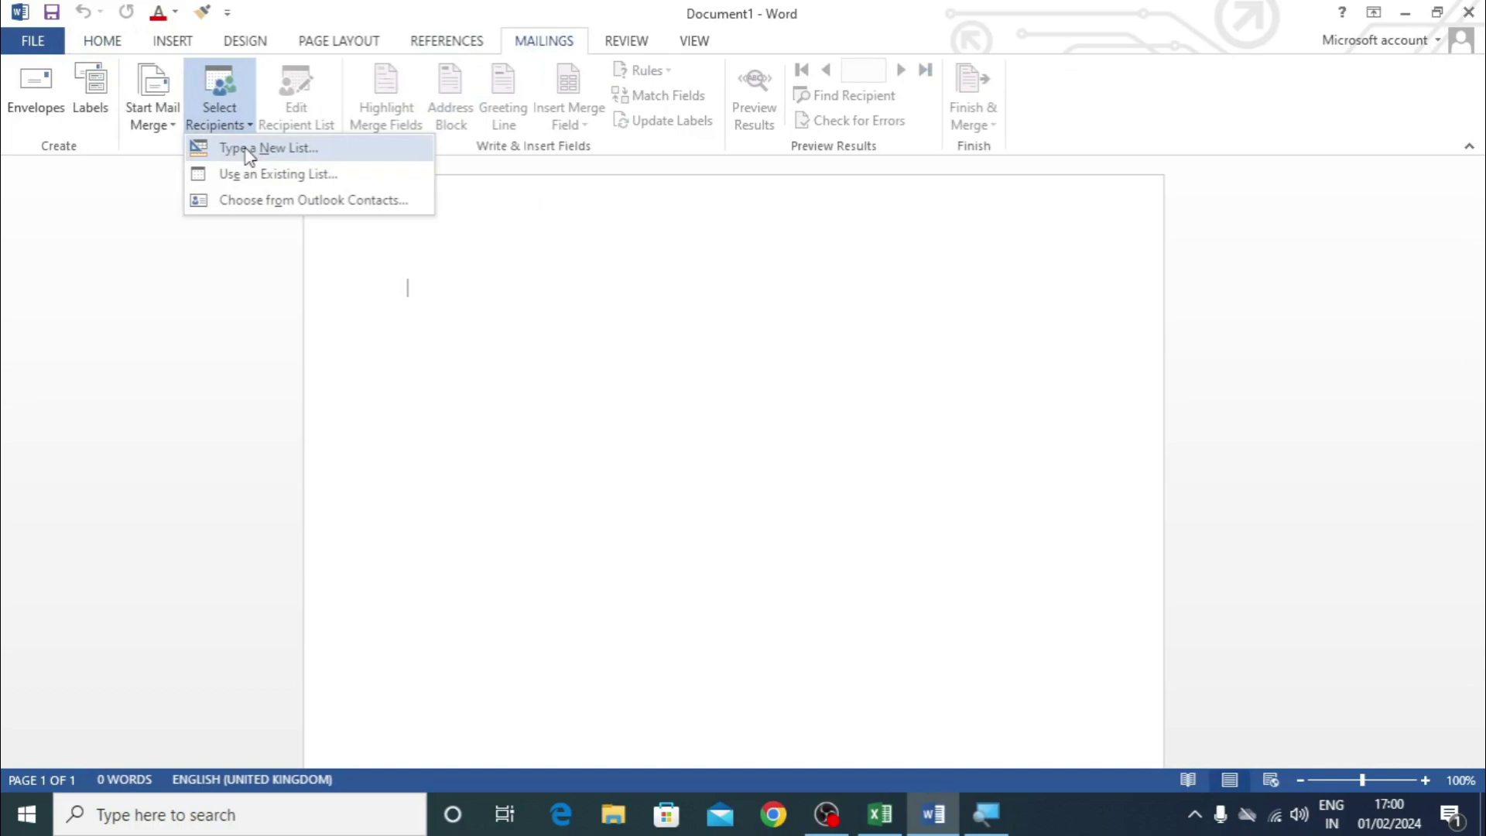
left_click(249, 151)
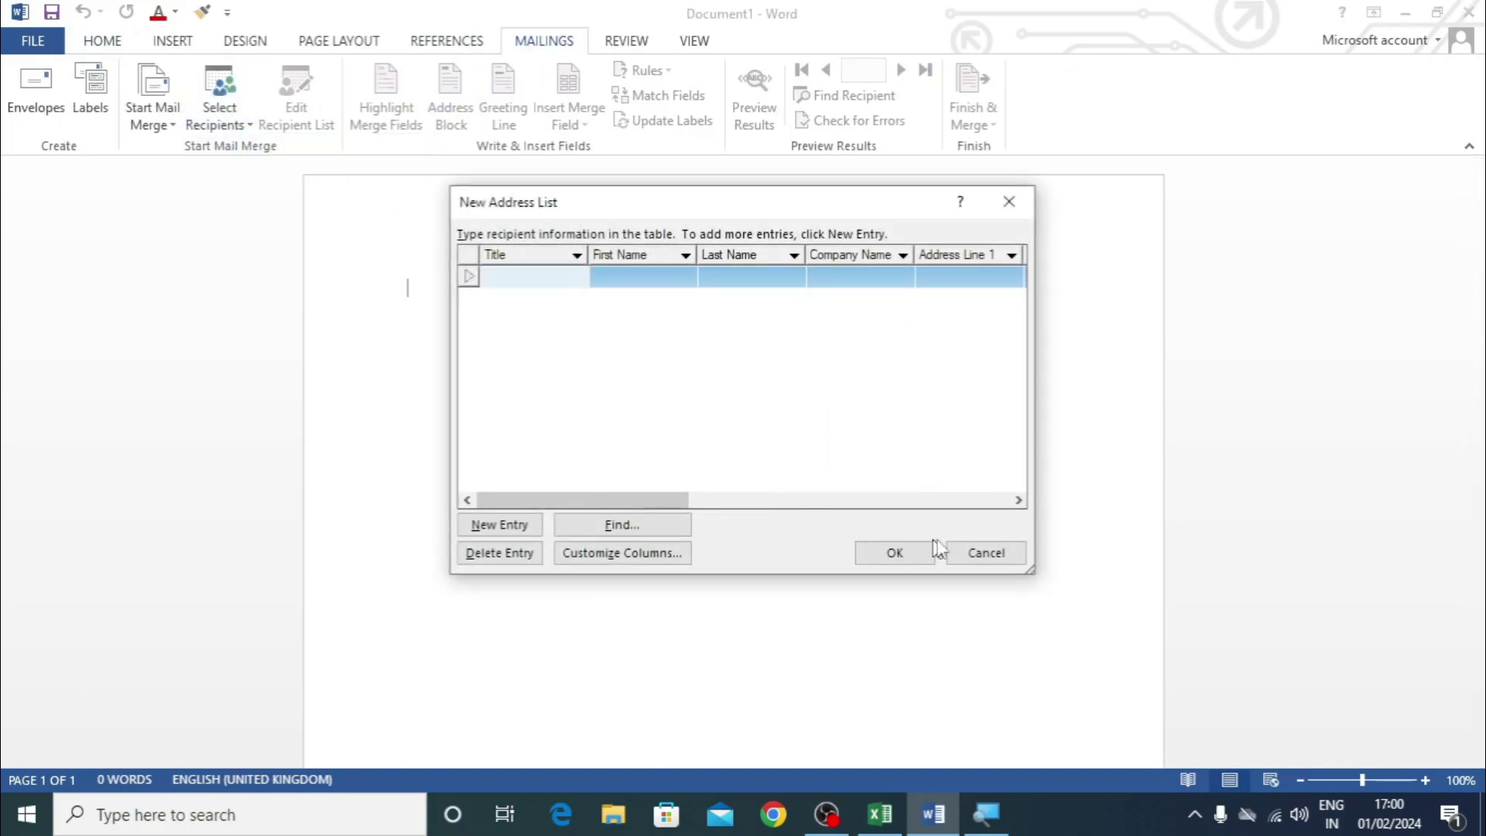
left_click(982, 553)
Step: Return to Excel, add a new worksheet and start a web query on it, dismissing the script errors
left_click(880, 814)
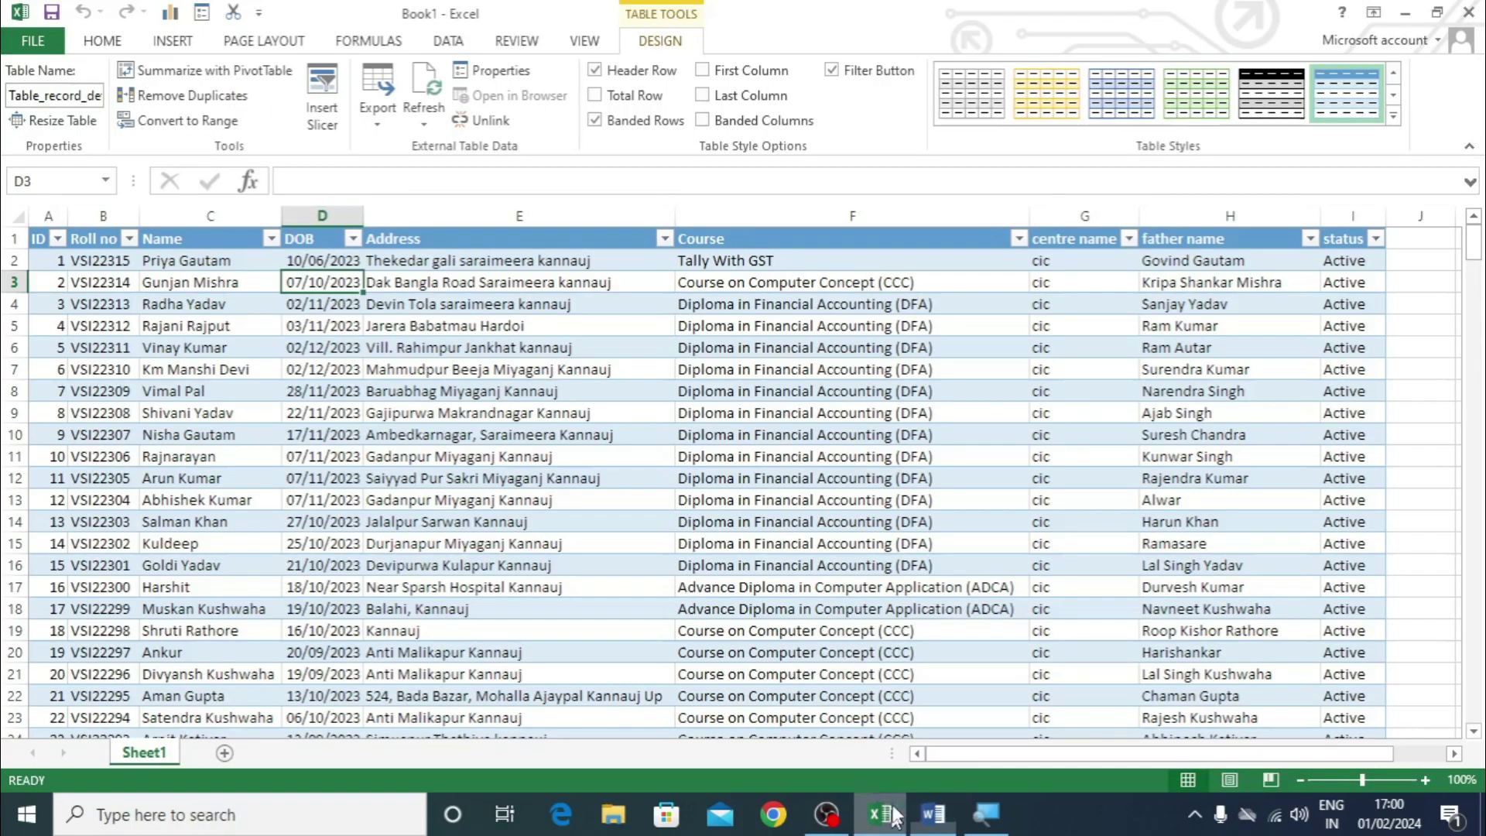
left_click(483, 430)
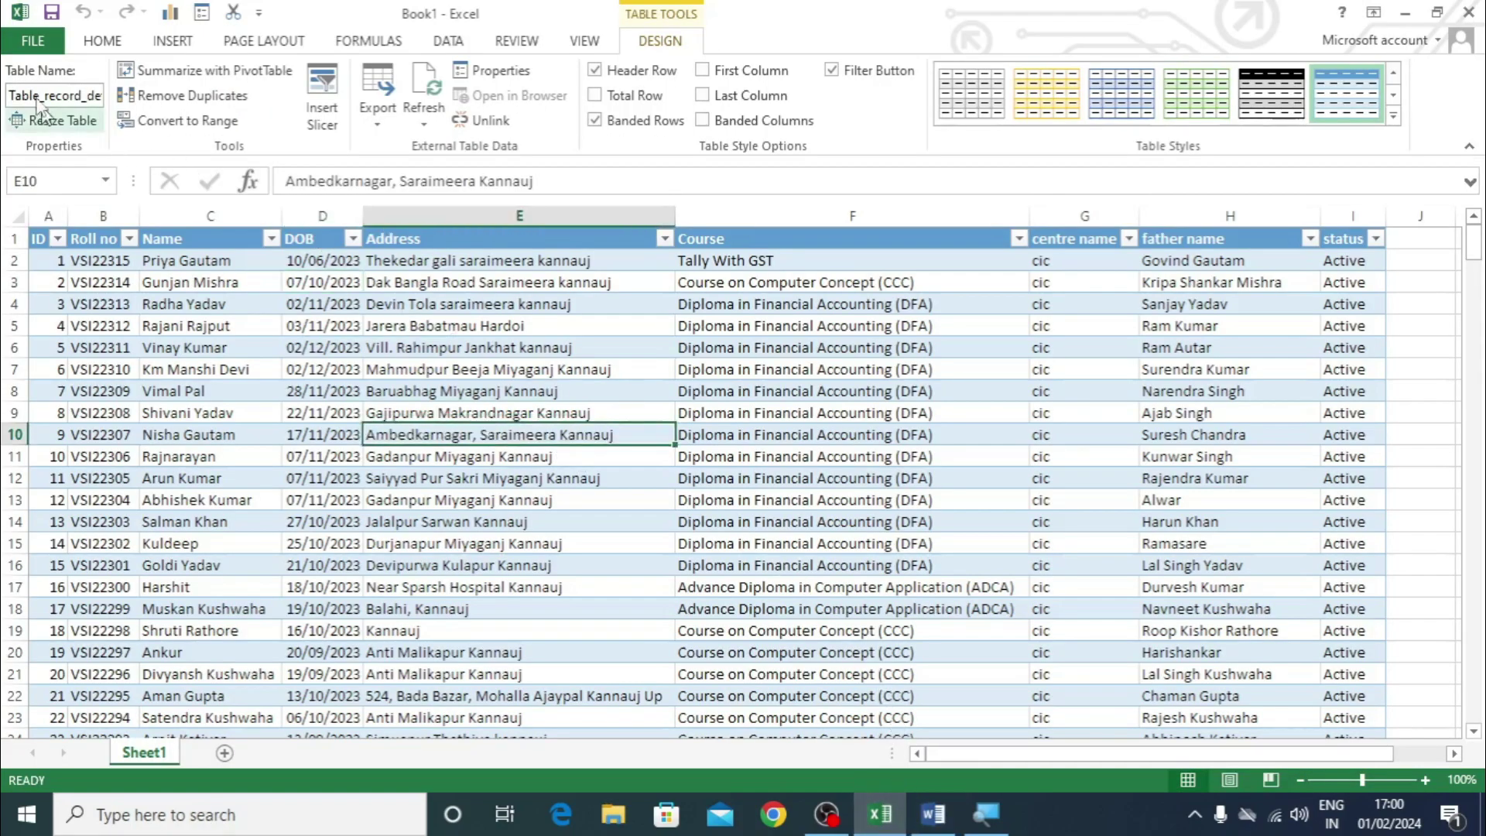
left_click(449, 41)
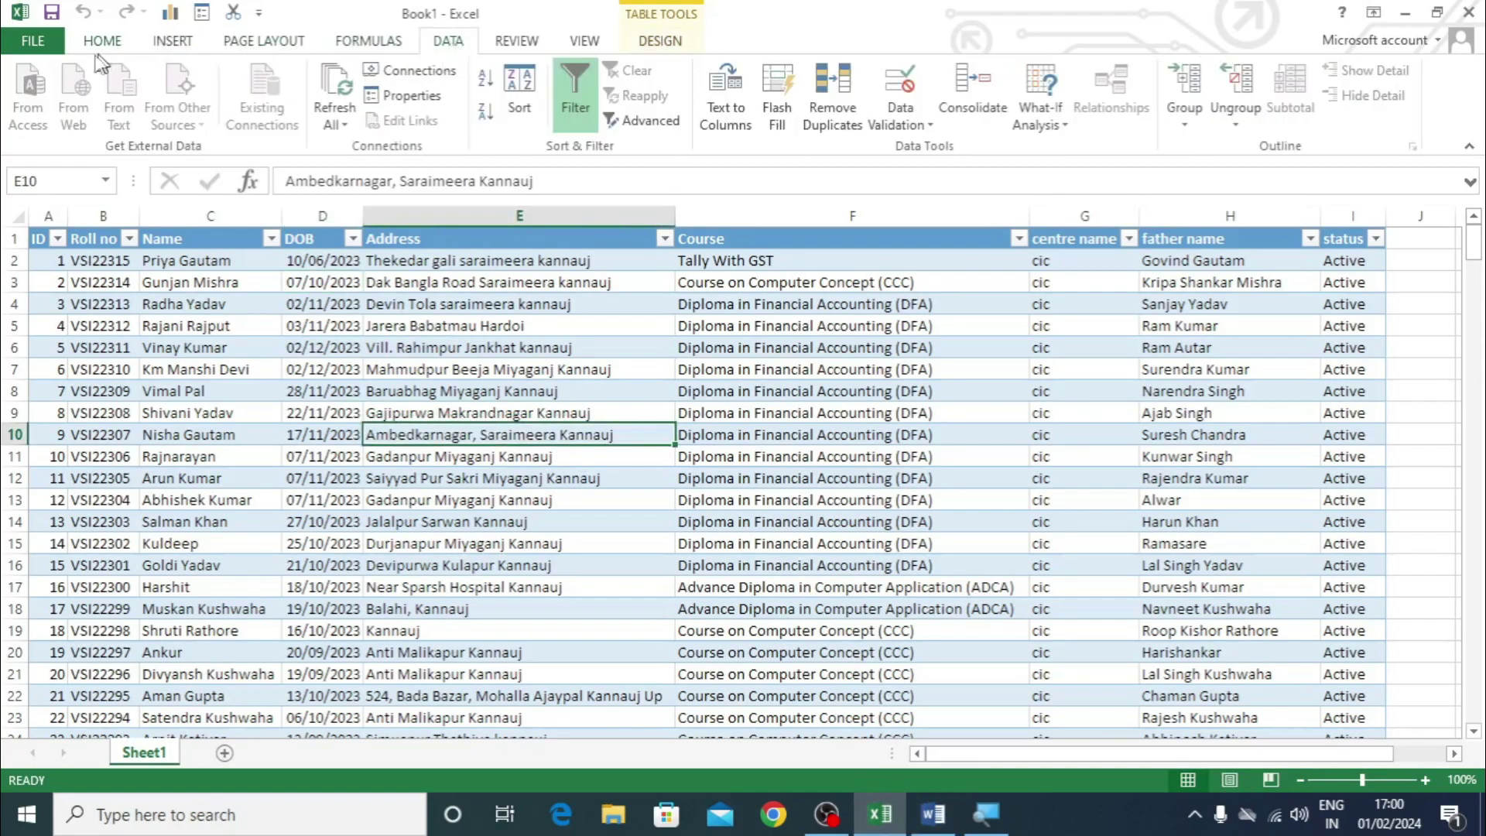
left_click(223, 753)
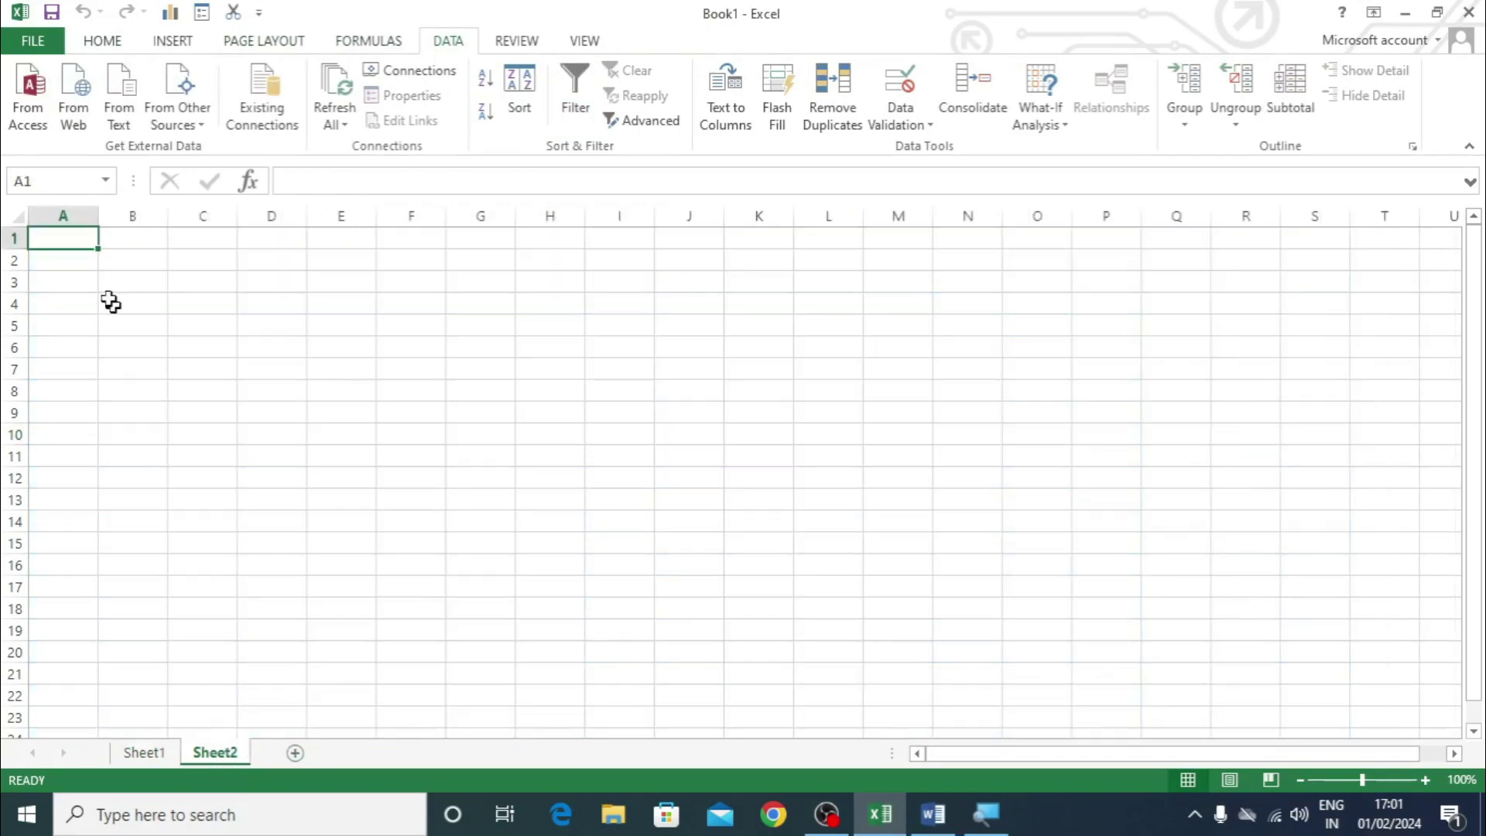
left_click(75, 116)
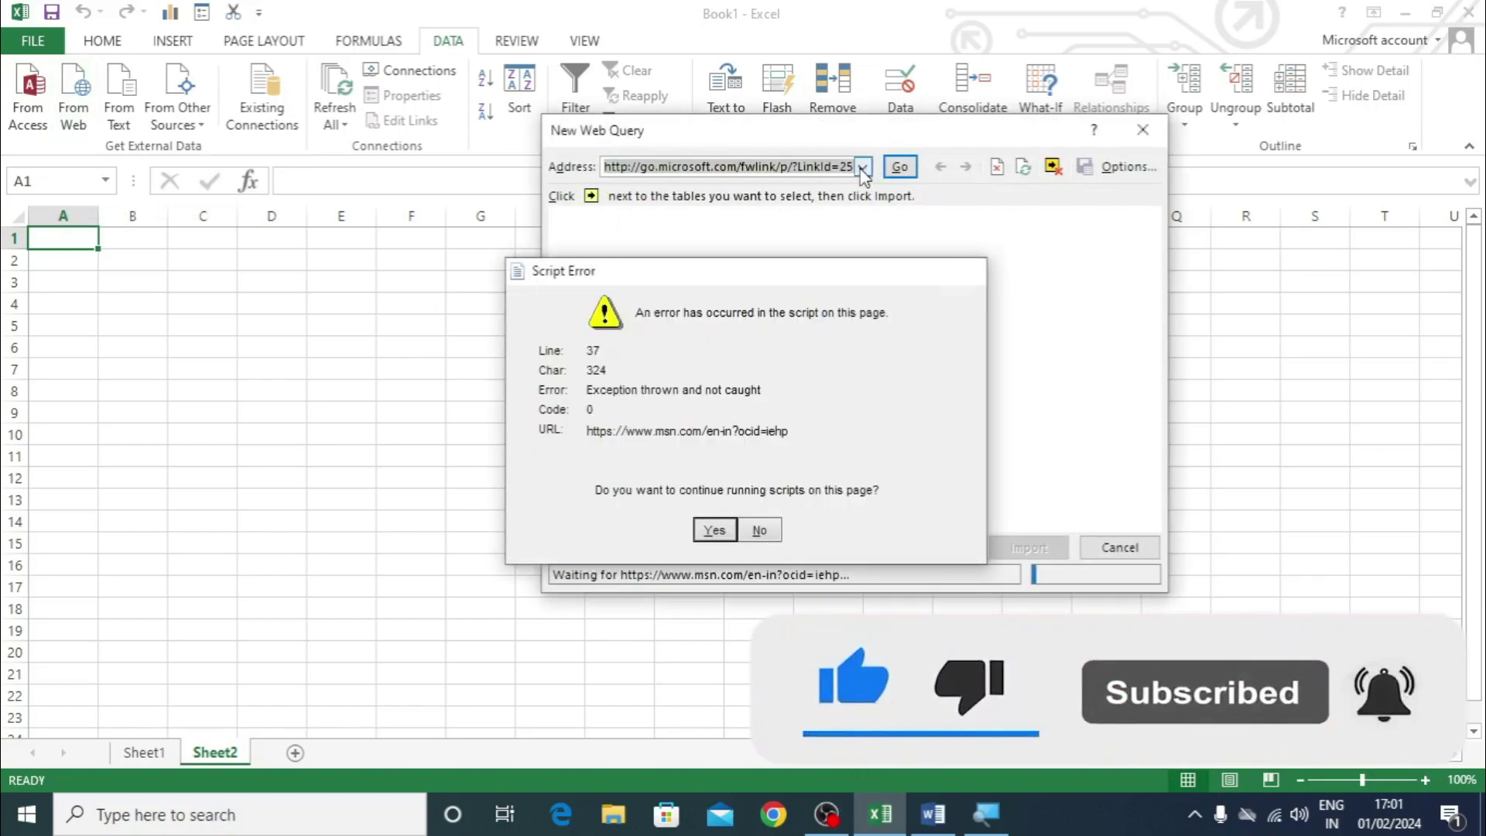
key("Return")
key("Return")
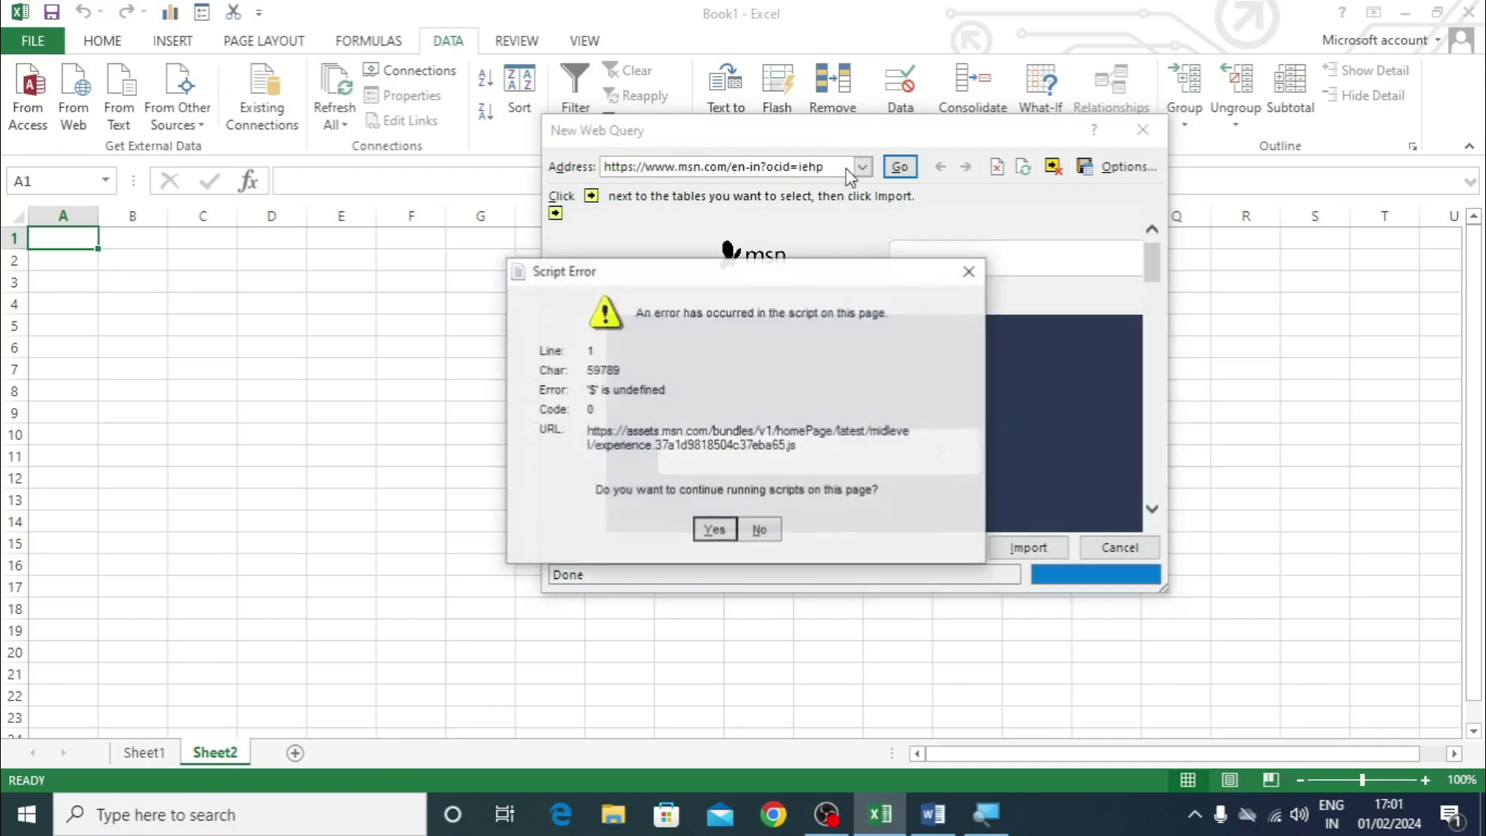
key("Return")
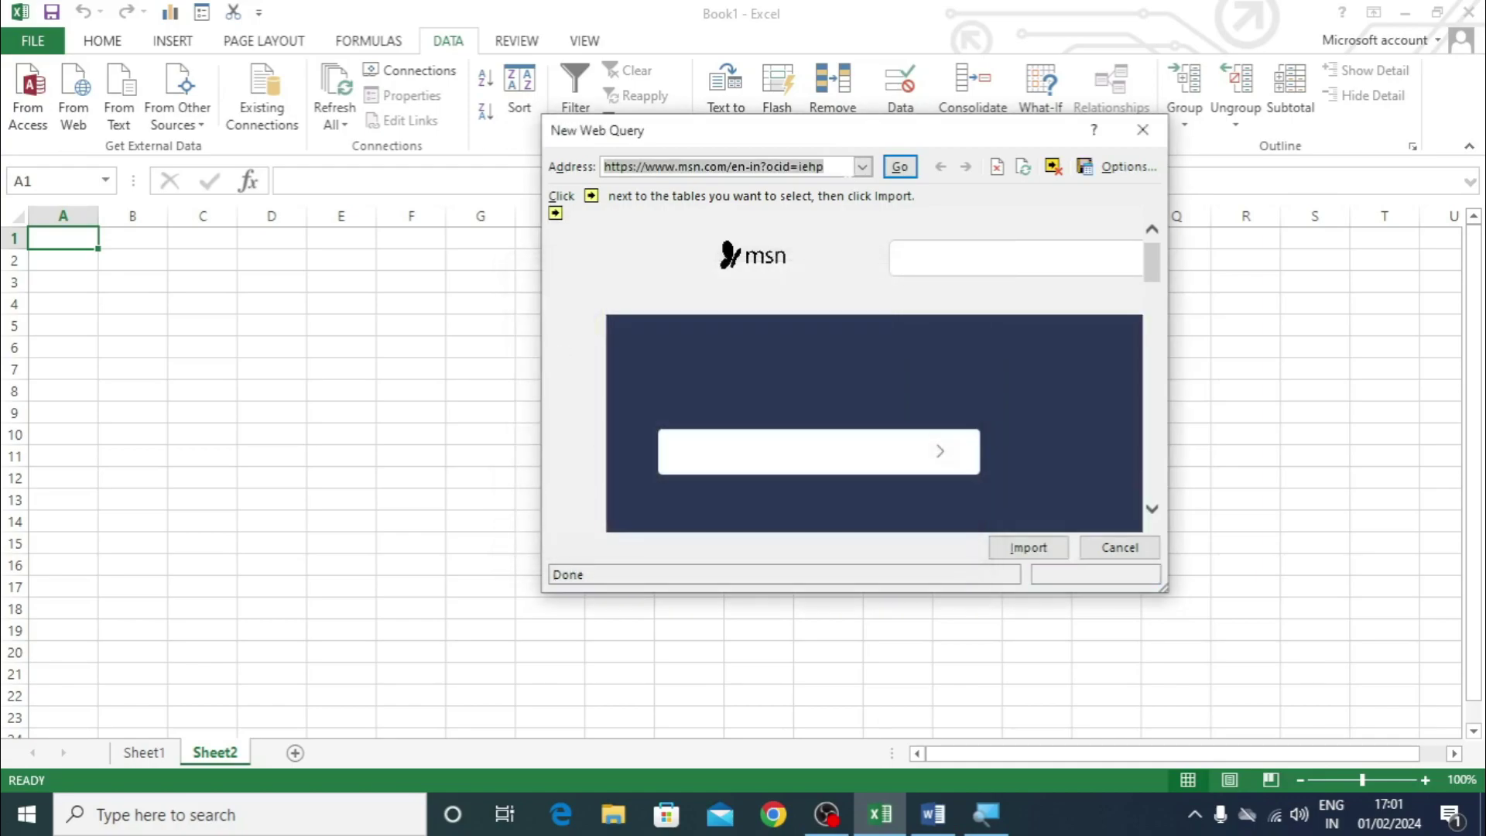
Step: Search the web query window for COUNTRY NAME PRESIDENT and look through the results for a suitable list
type("COUNTRY NAME PRESIDENT")
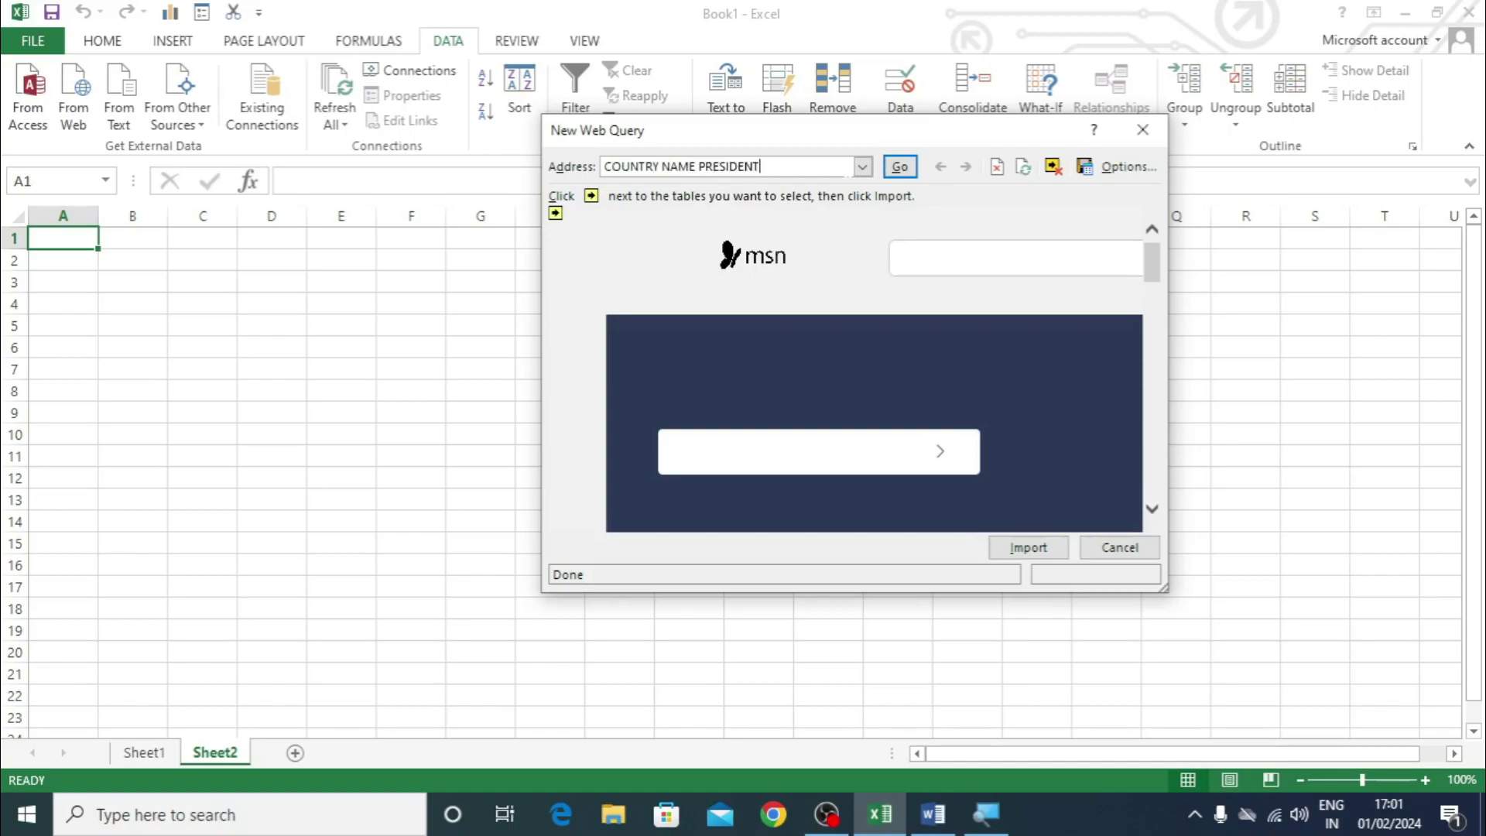
key("Return")
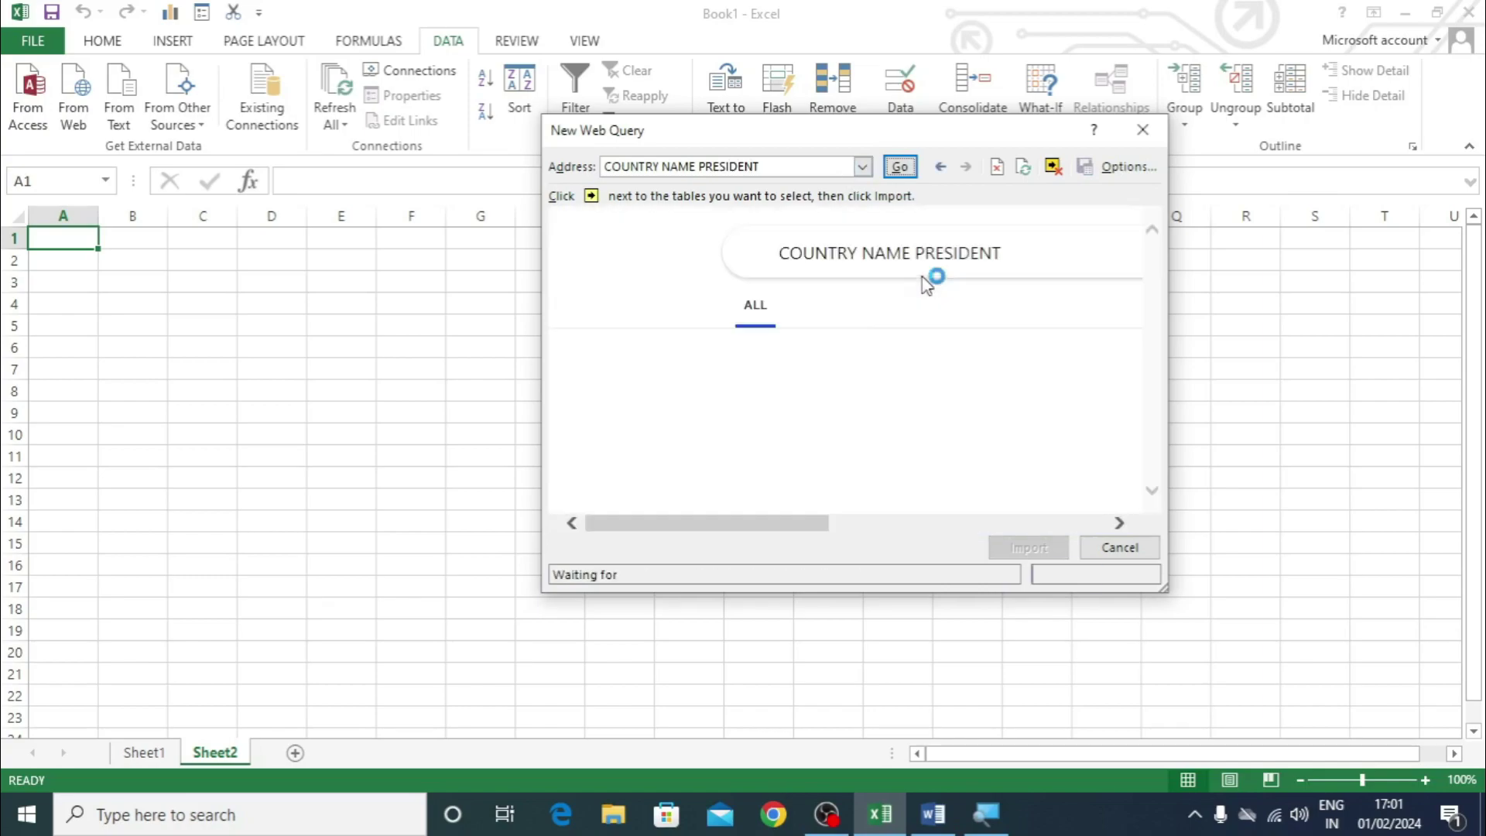
scroll(929, 388, "down", 3)
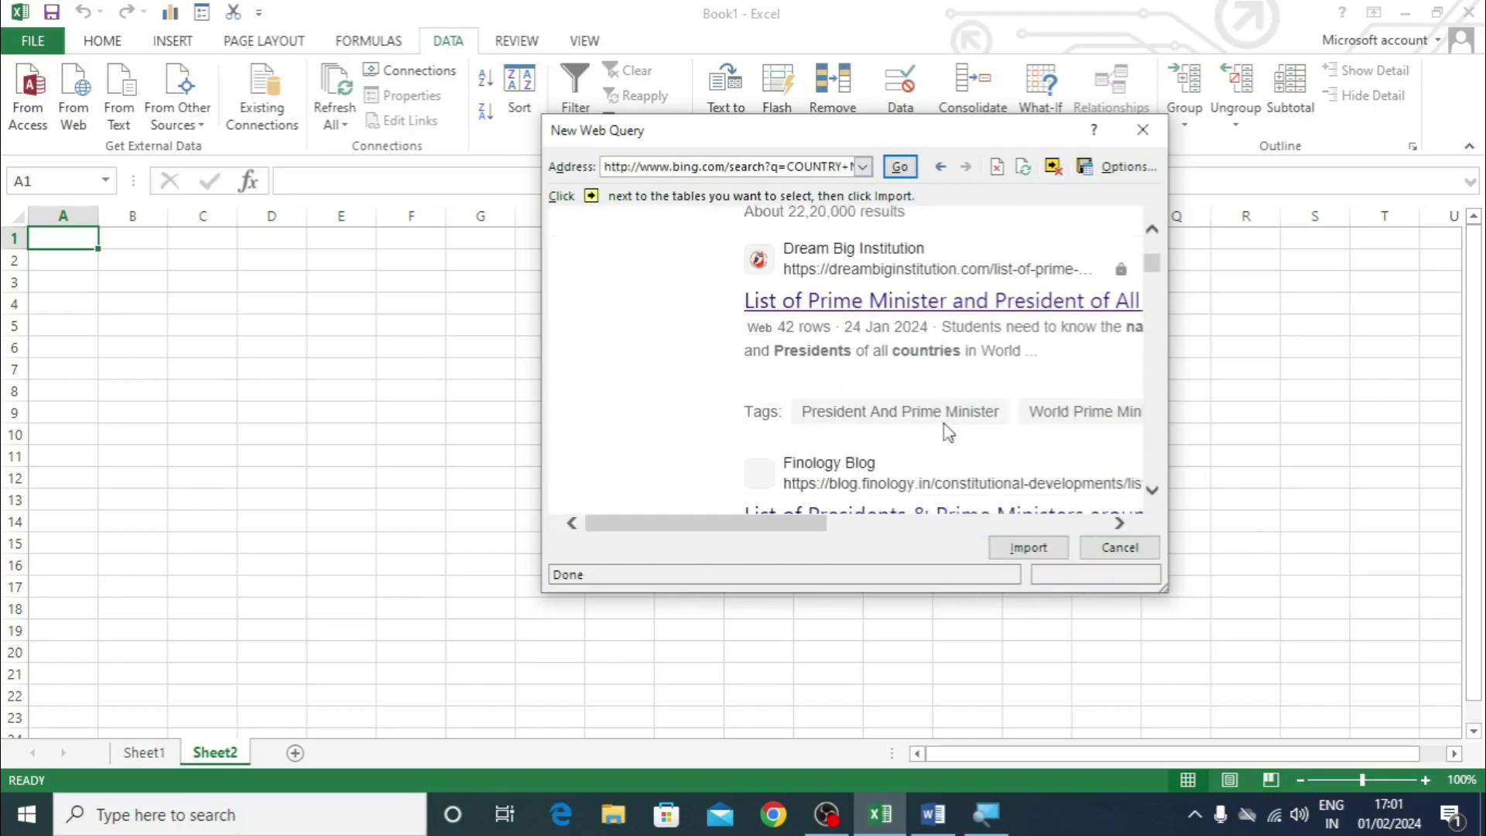
scroll(929, 429, "down", 3)
scroll(866, 309, "down", 3)
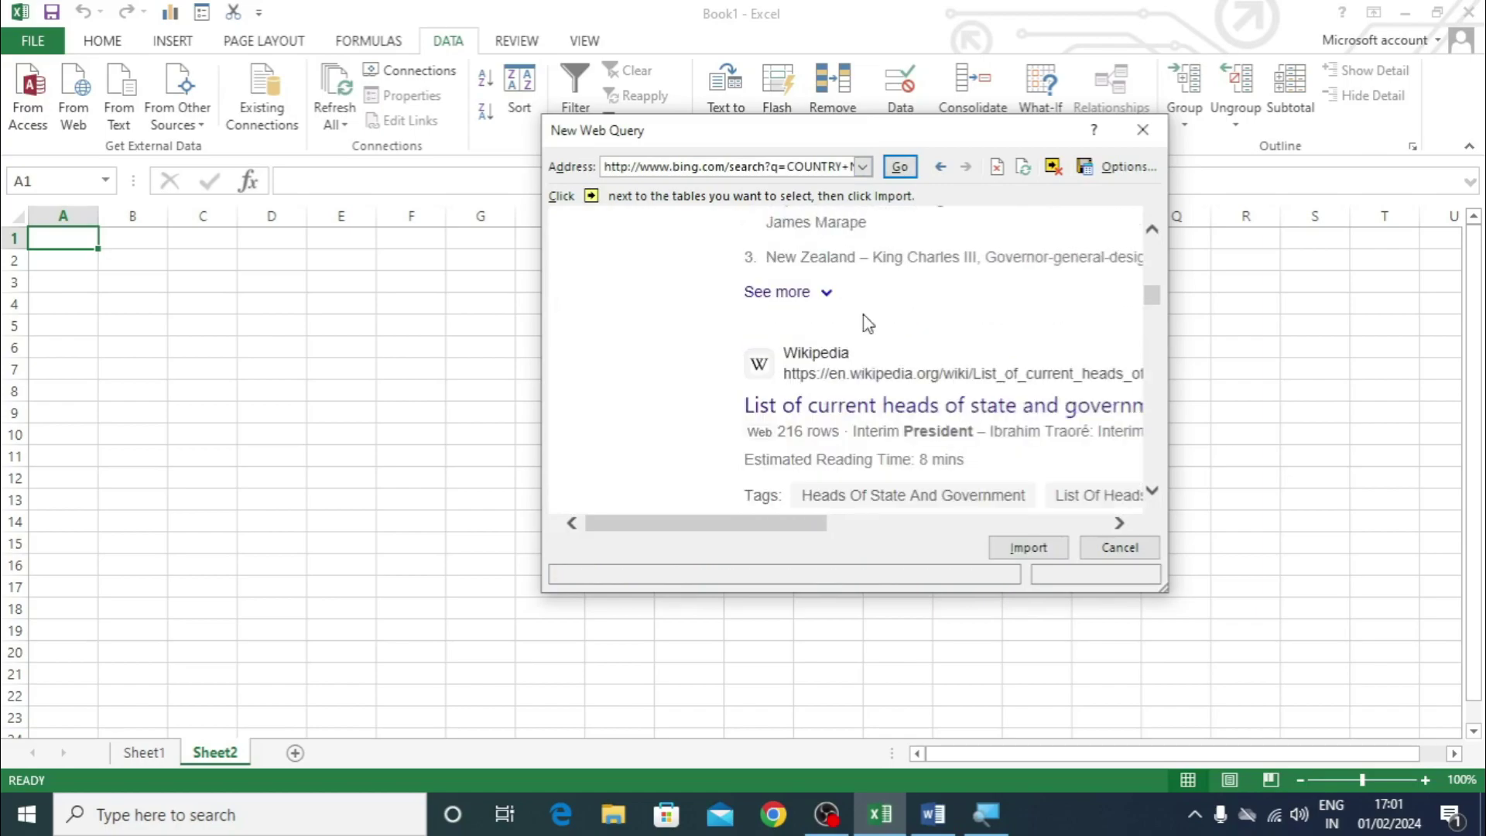
scroll(865, 341, "down", 5)
scroll(870, 387, "up", 3)
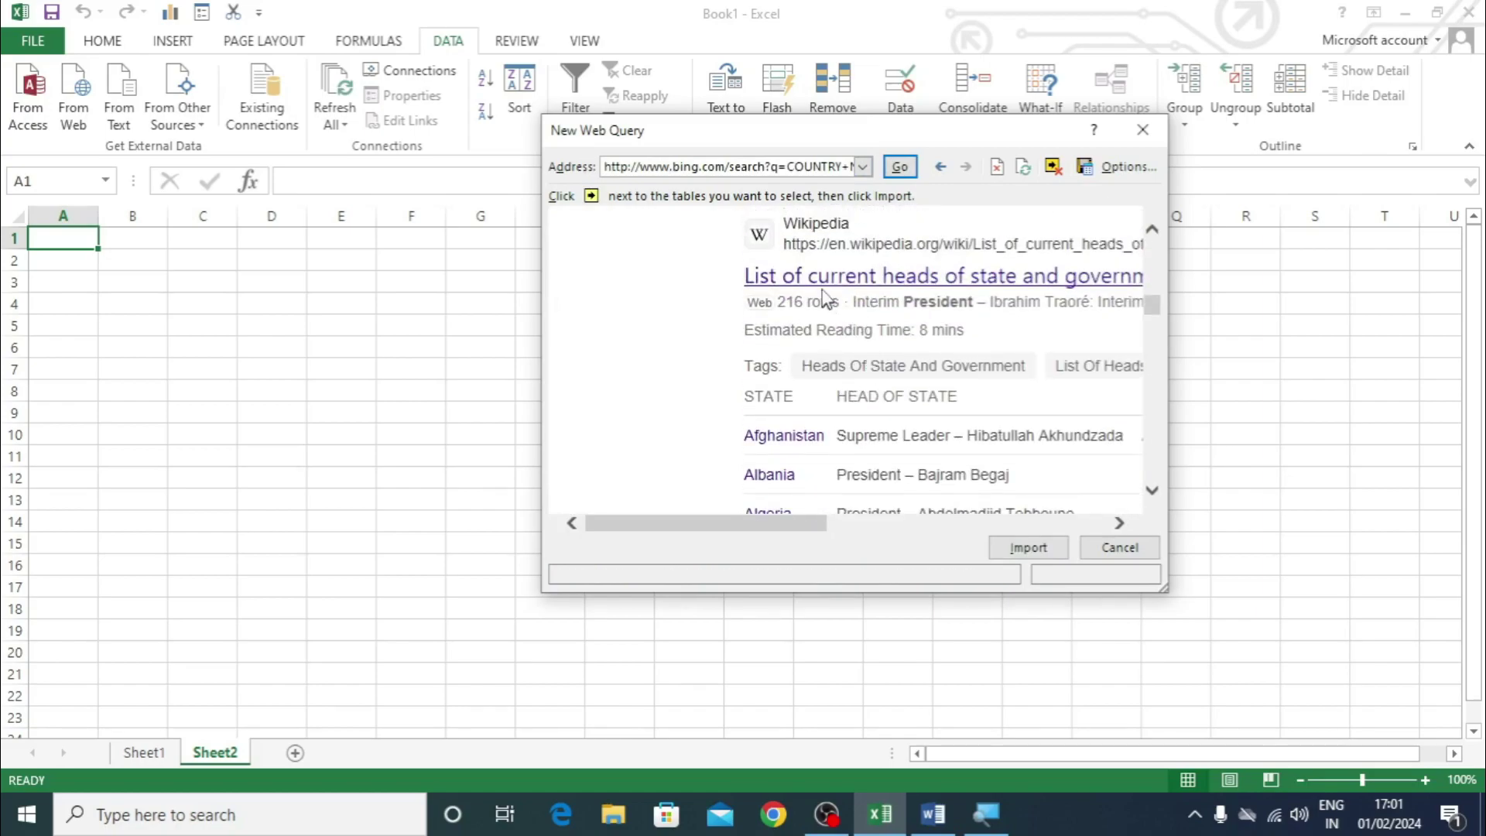
Step: Open Wikipedia's list of current heads of state and government and examine its table of countries
left_click(886, 279)
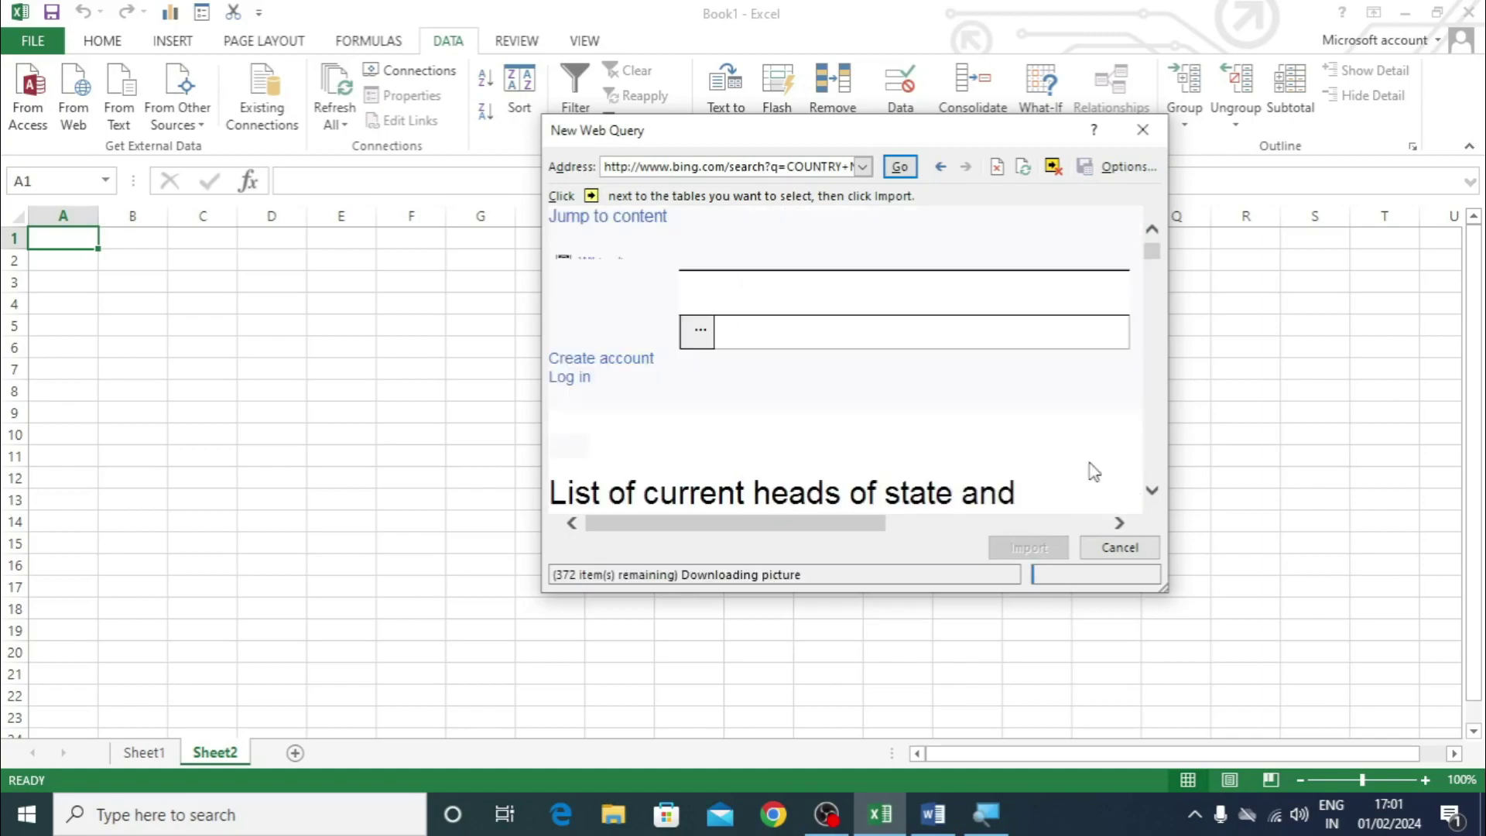
scroll(1032, 448, "down", 4)
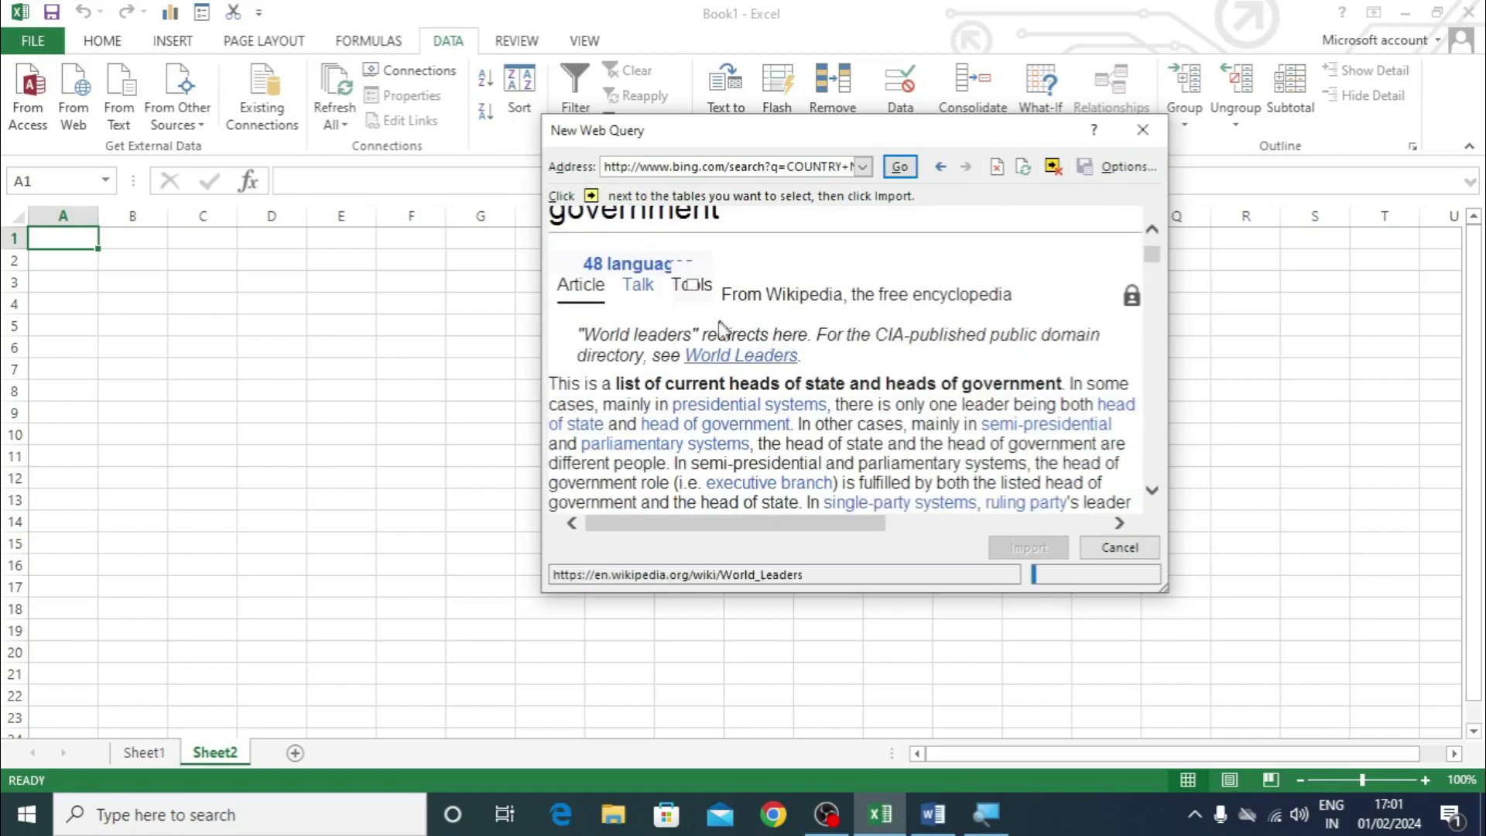
scroll(685, 333, "down", 4)
scroll(685, 333, "down", 12)
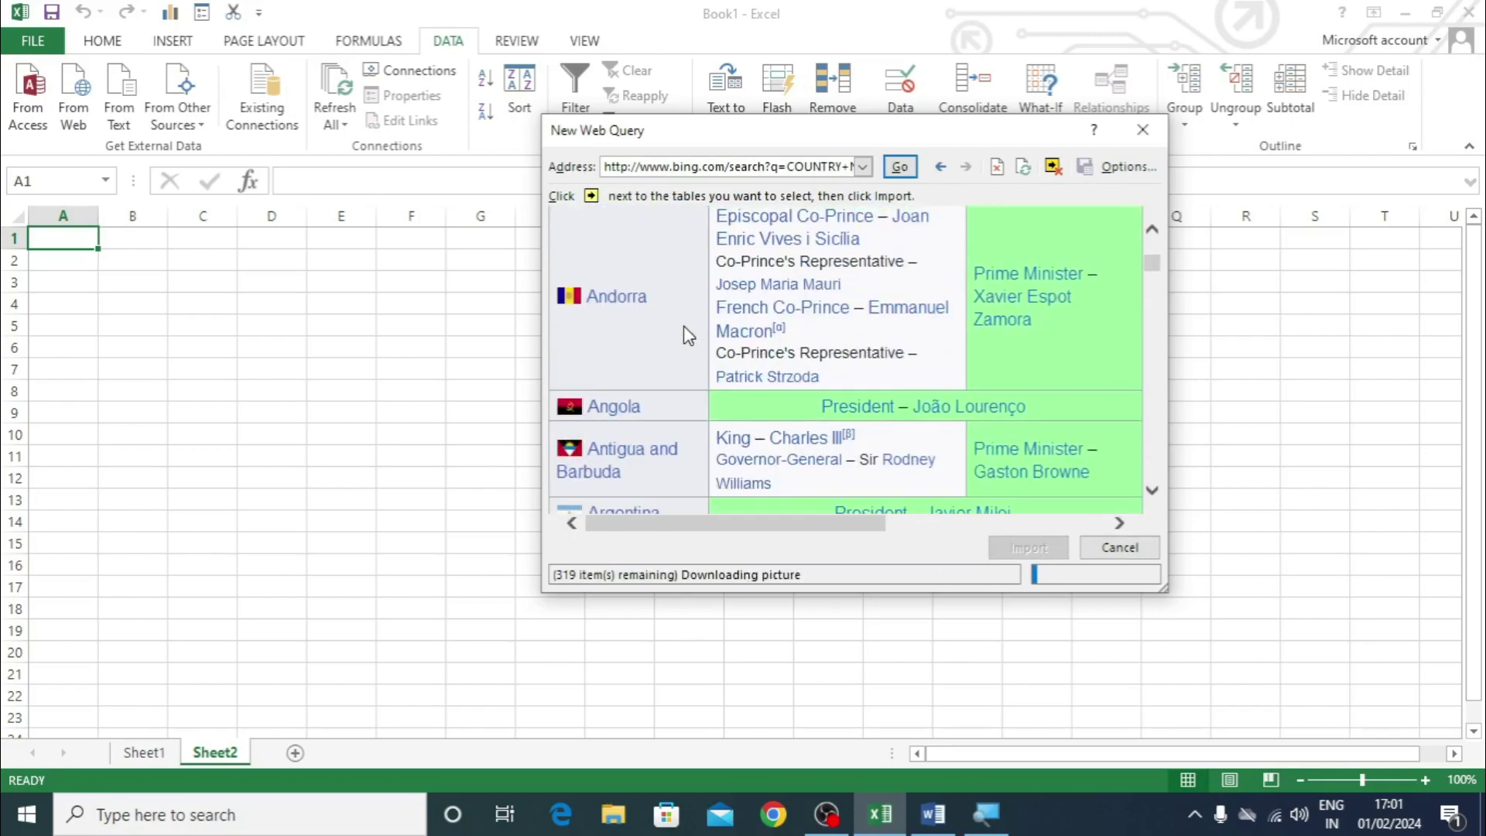
scroll(685, 345, "down", 3)
scroll(723, 385, "up", 12)
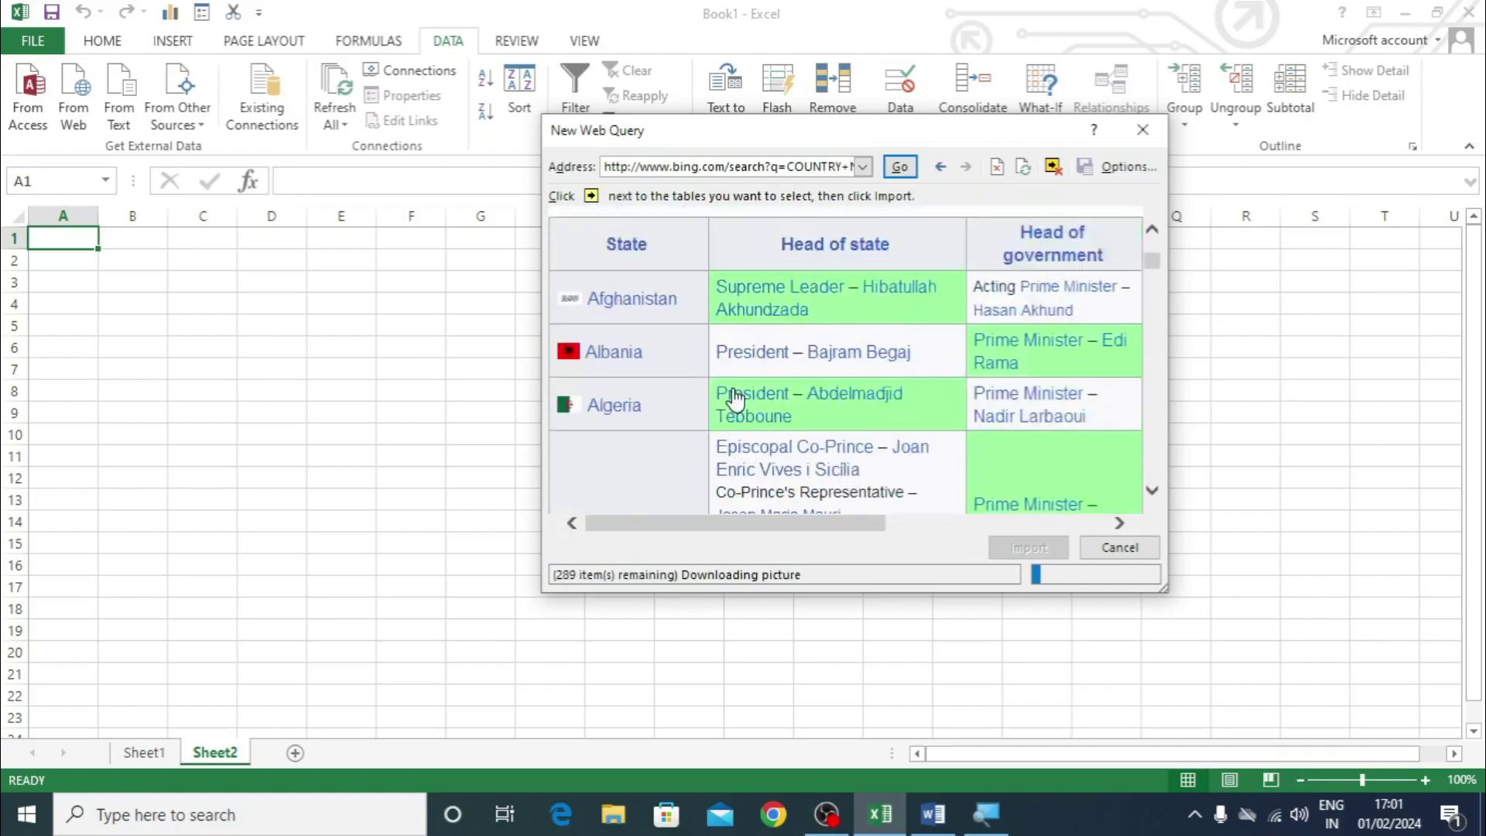
scroll(739, 397, "up", 2)
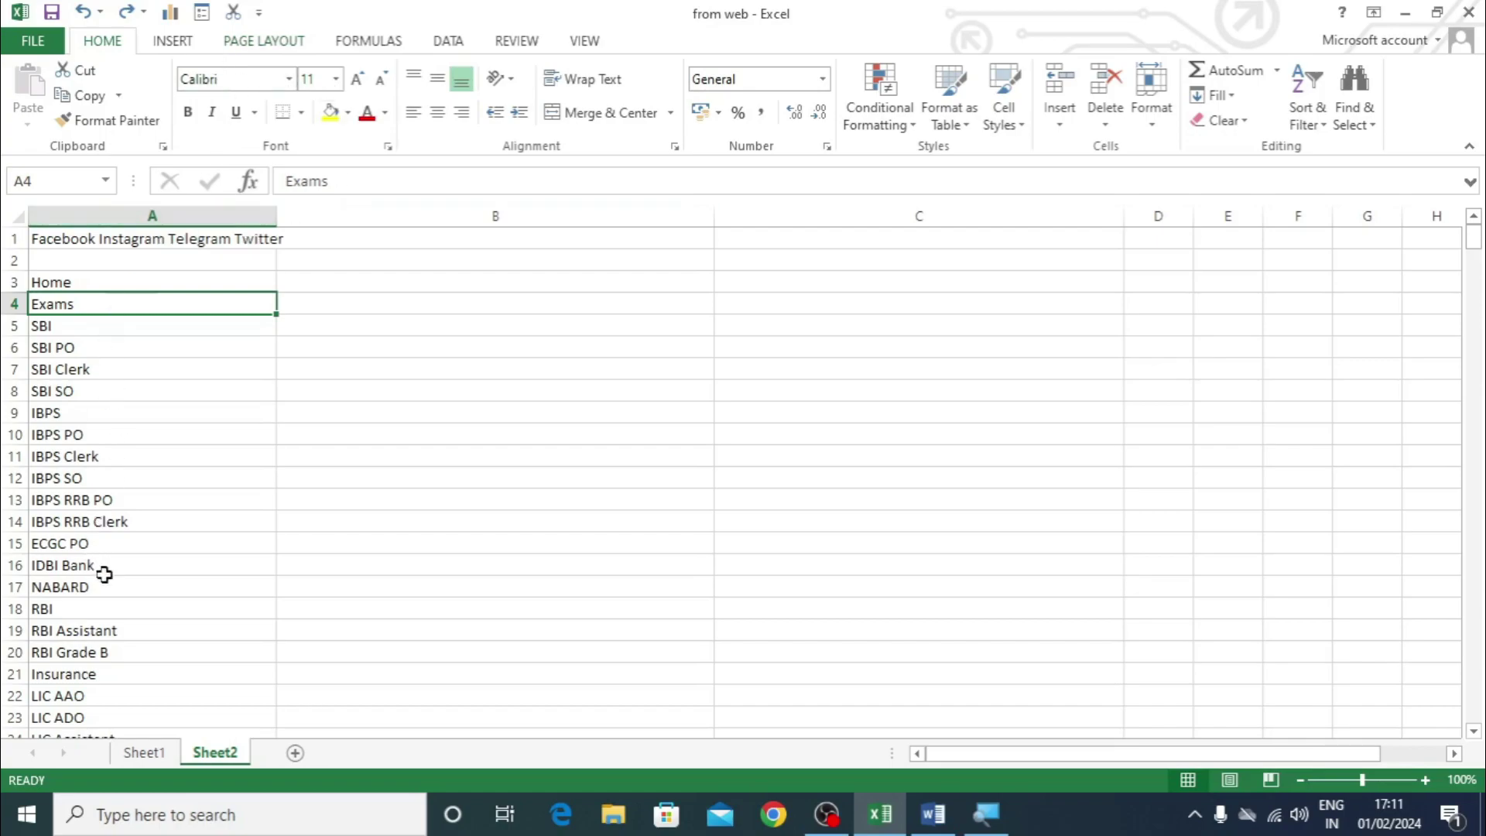
Step: Copy rows 180 to 358 with the countries, presidents and prime ministers from Sheet2 into a new worksheet at cell A1
scroll(138, 615, "down", 12)
scroll(139, 615, "down", 20)
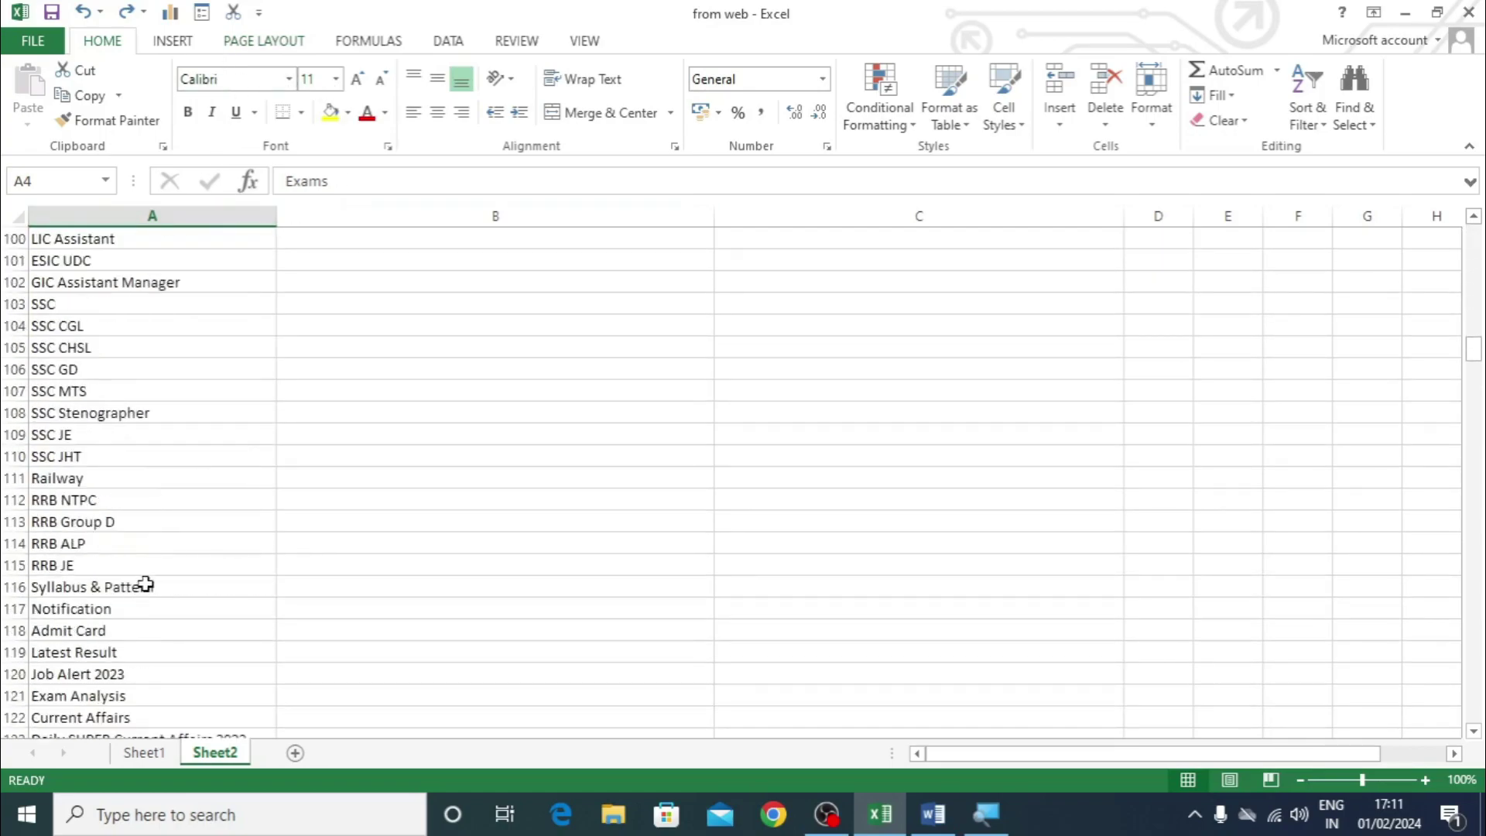
scroll(139, 584, "down", 13)
scroll(128, 563, "up", 7)
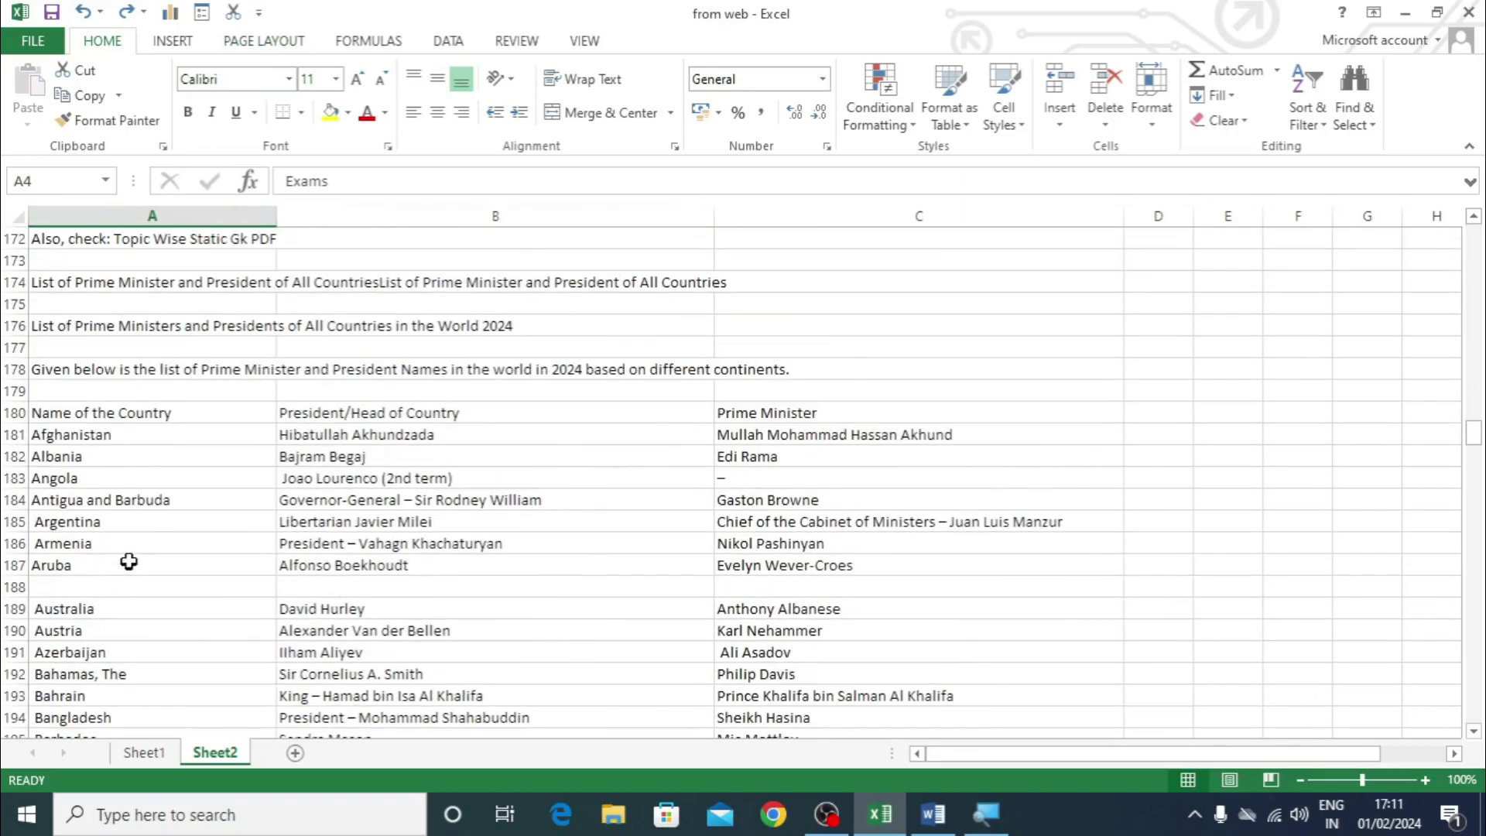
left_click_drag(30, 410, 58, 387)
key("ctrl+c")
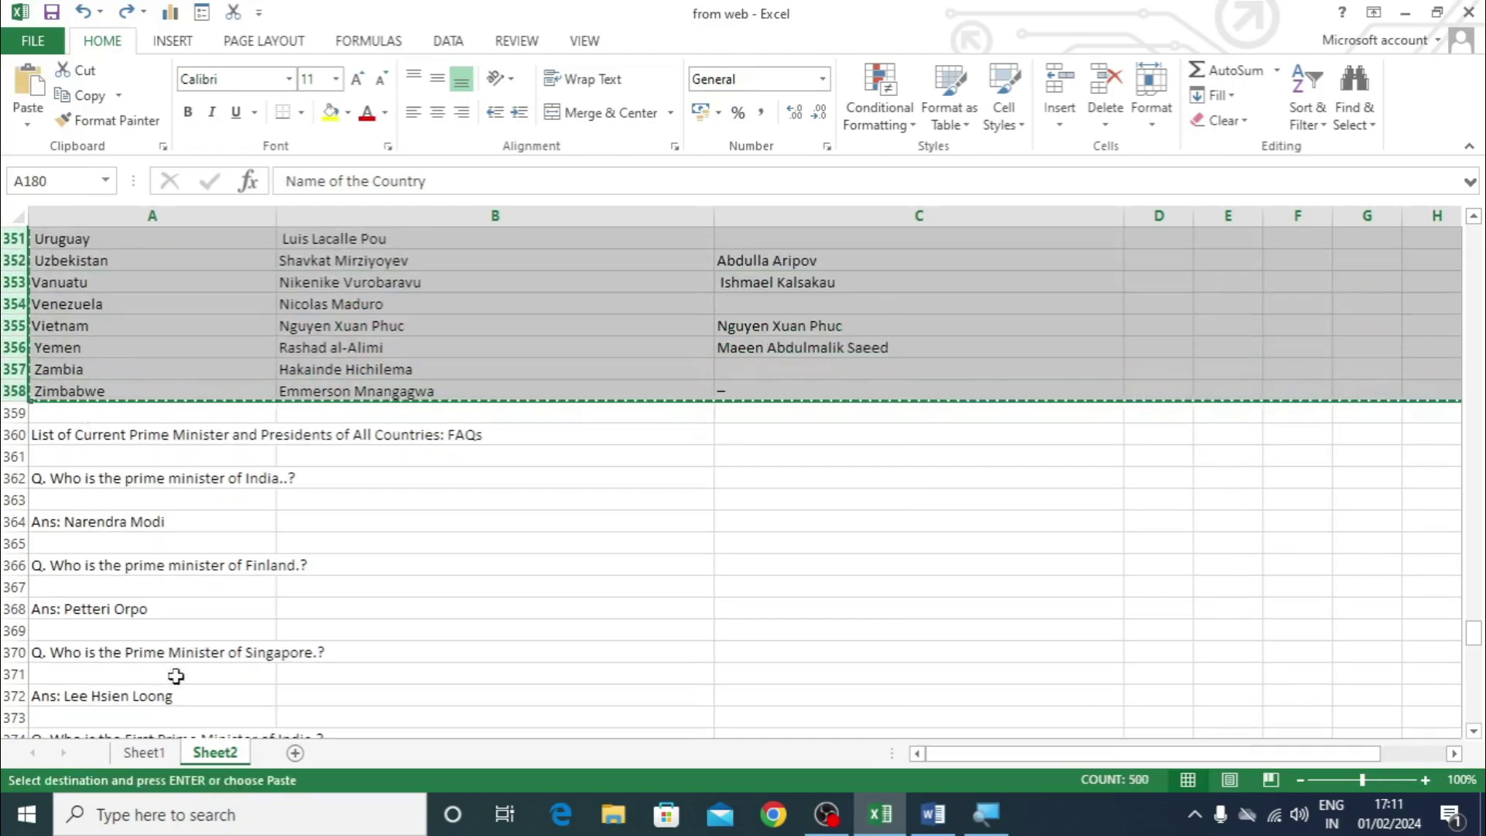
left_click(295, 753)
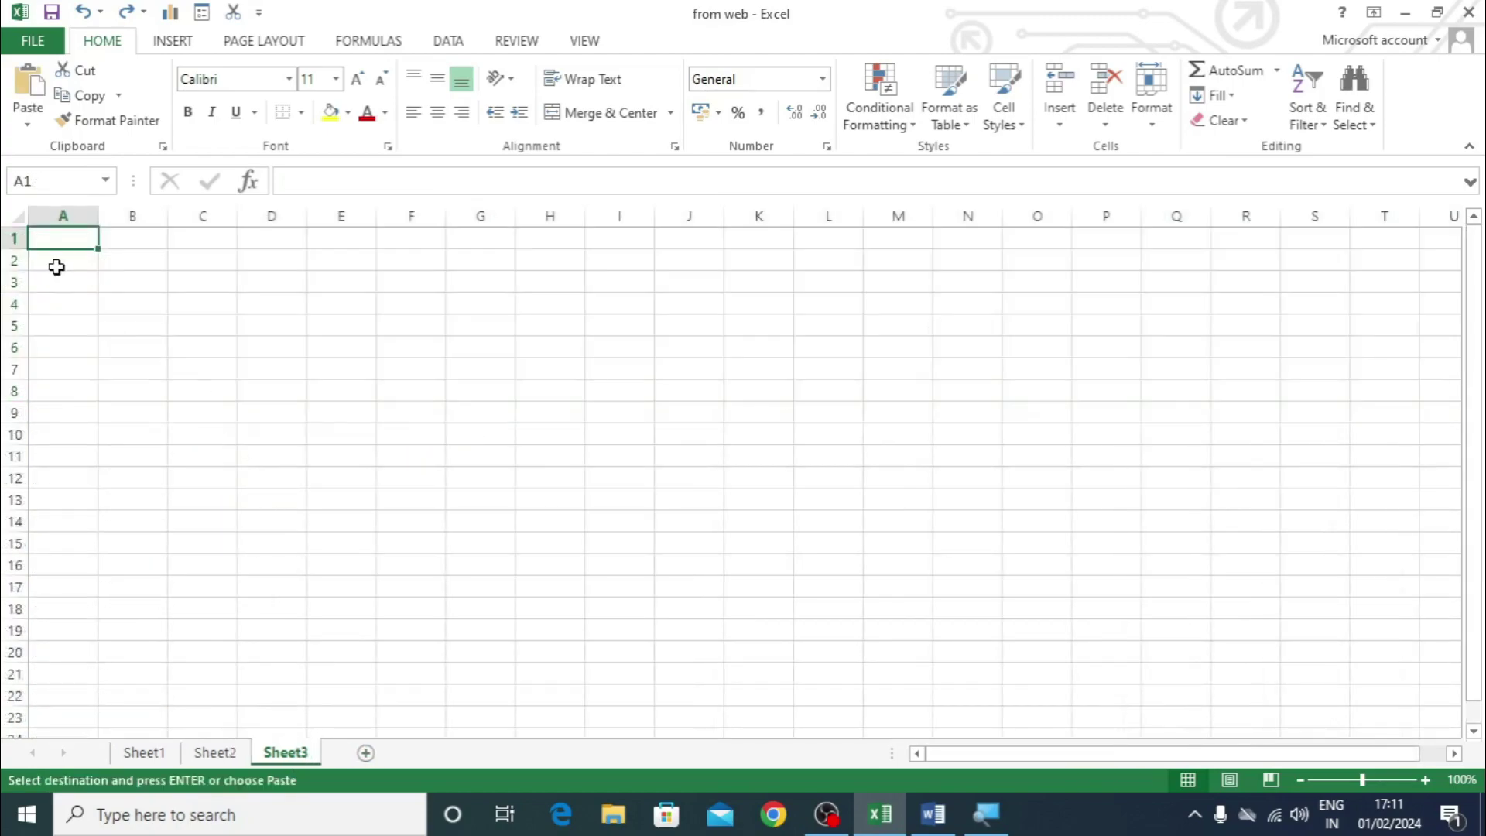
key("ctrl+v")
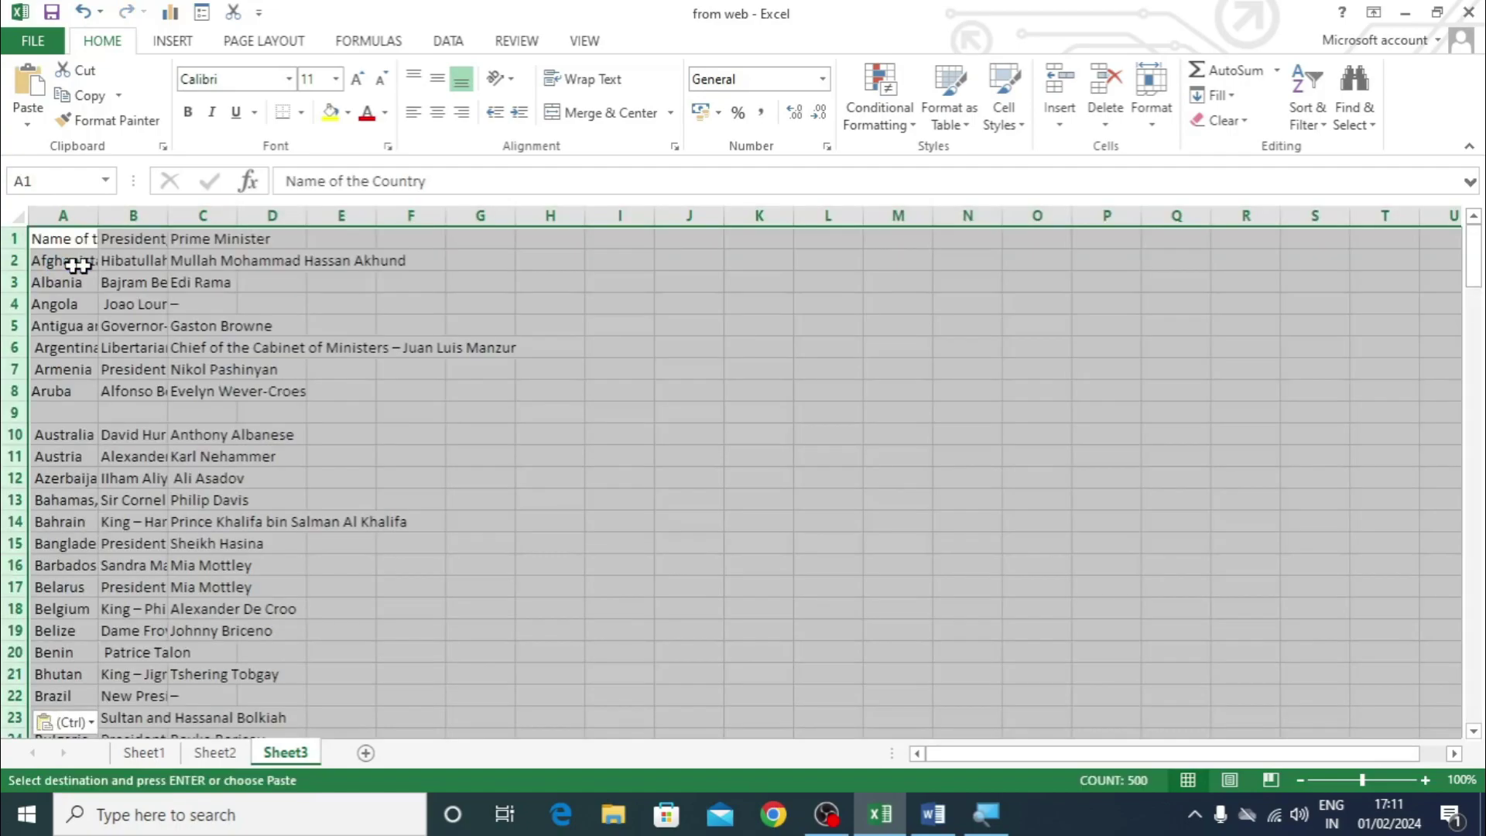
Step: Auto-fit the widths of columns A to D on Sheet3 to their contents
left_click(182, 238)
left_click_drag(64, 215, 266, 205)
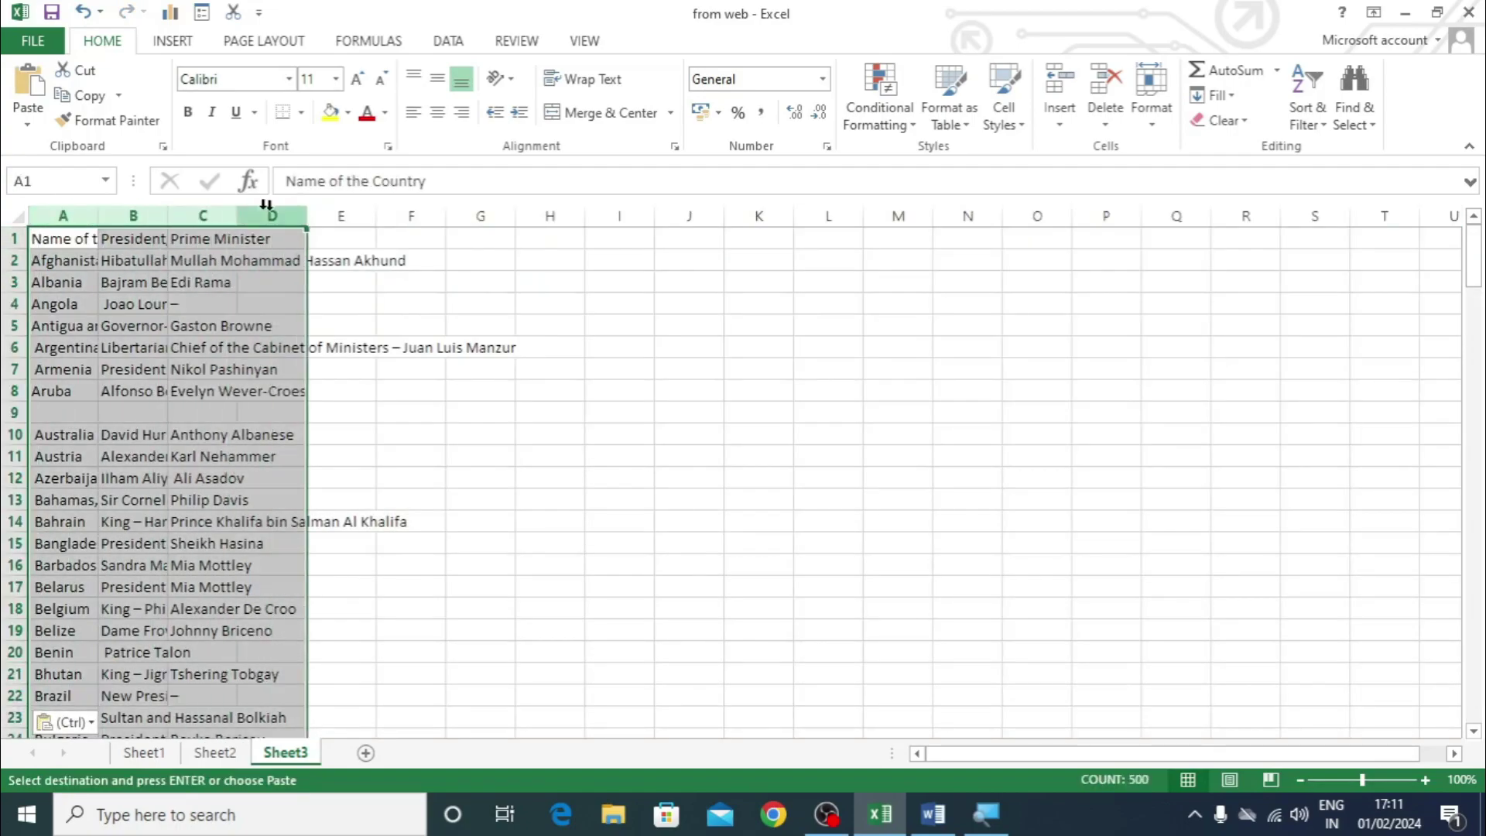
double_click(235, 211)
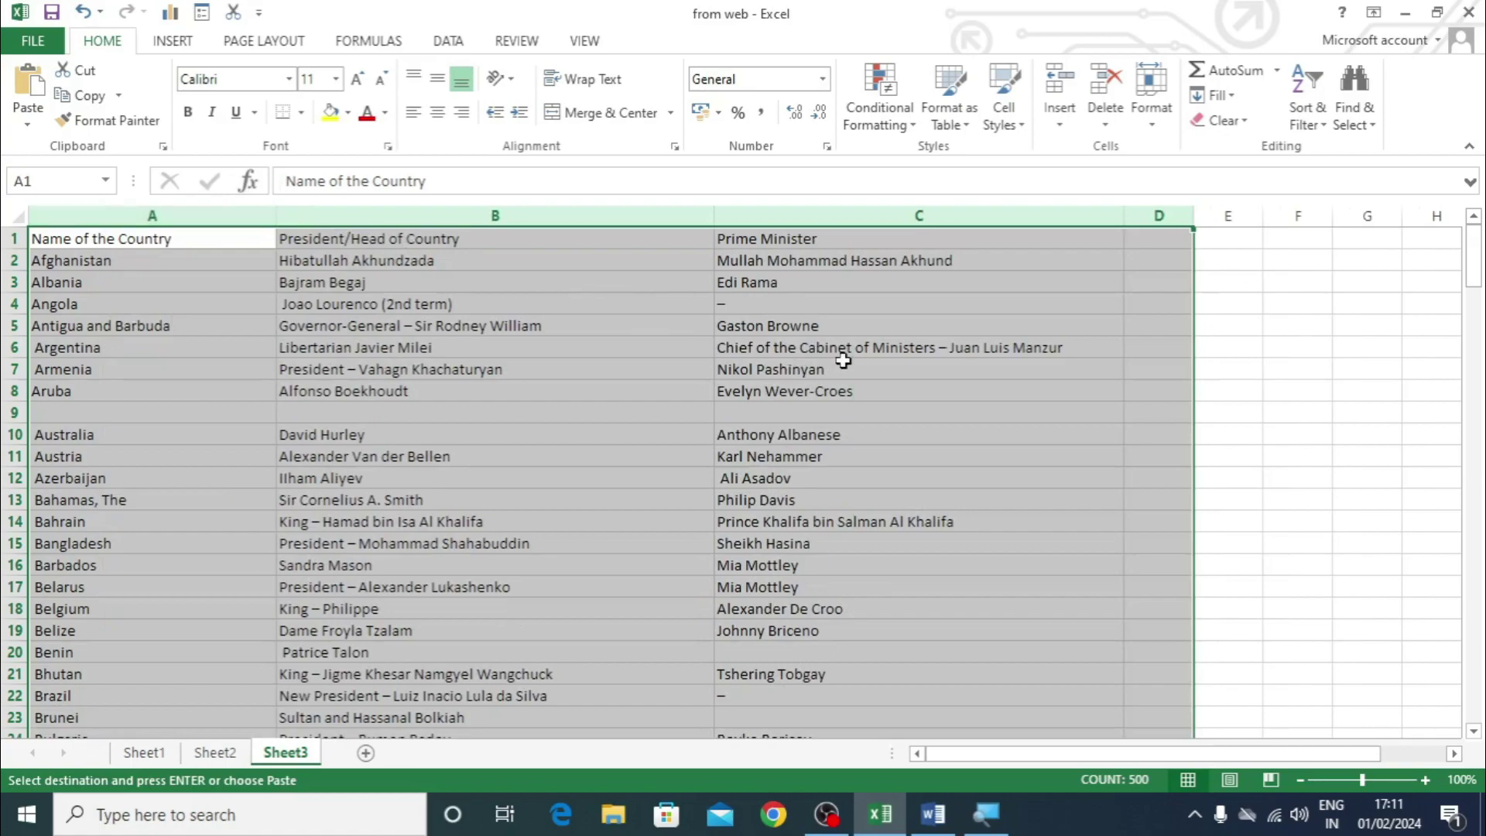
left_click(993, 385)
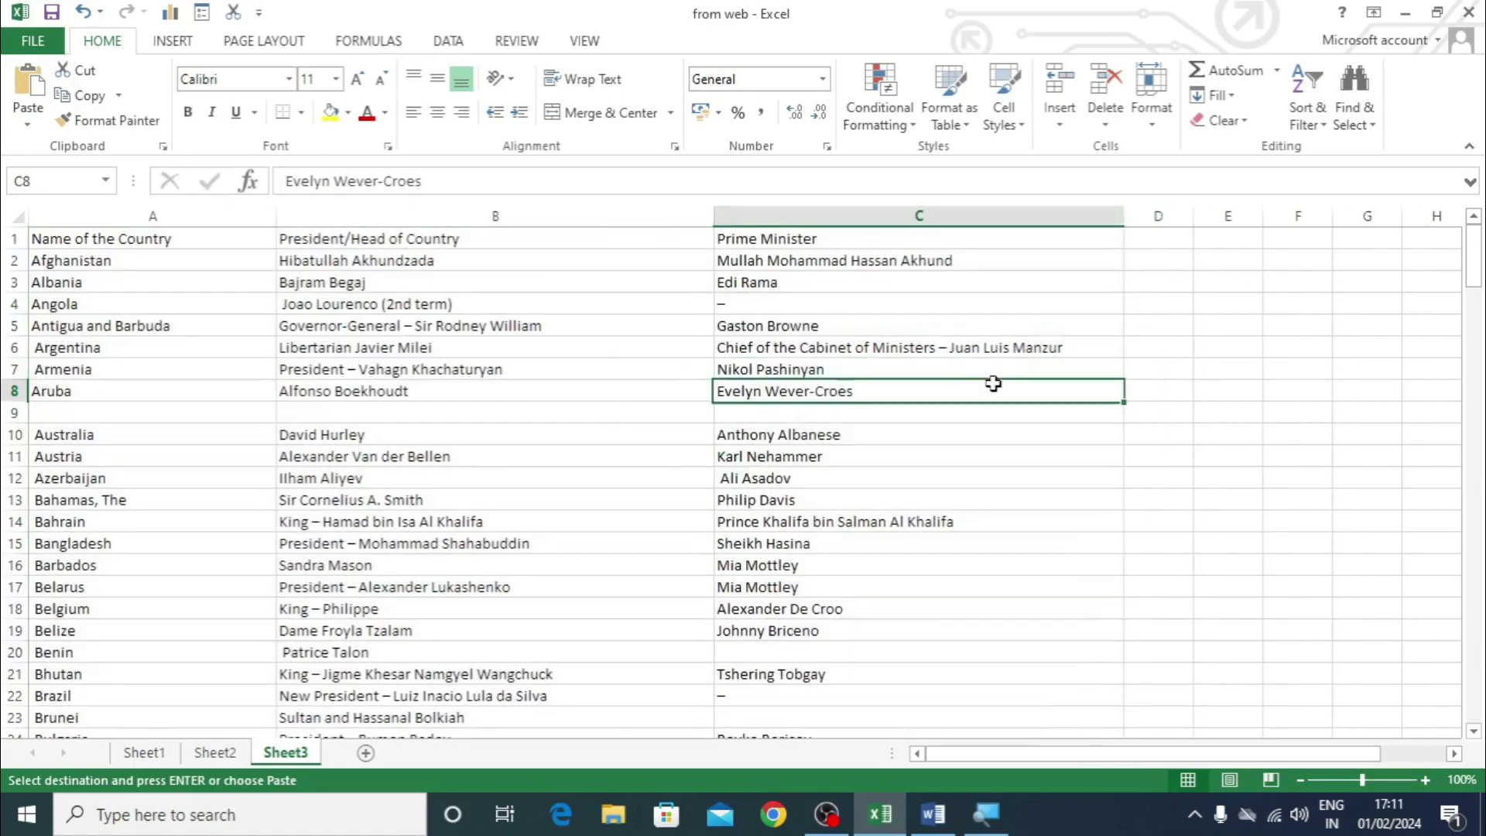
scroll(889, 497, "down", 20)
scroll(740, 590, "down", 20)
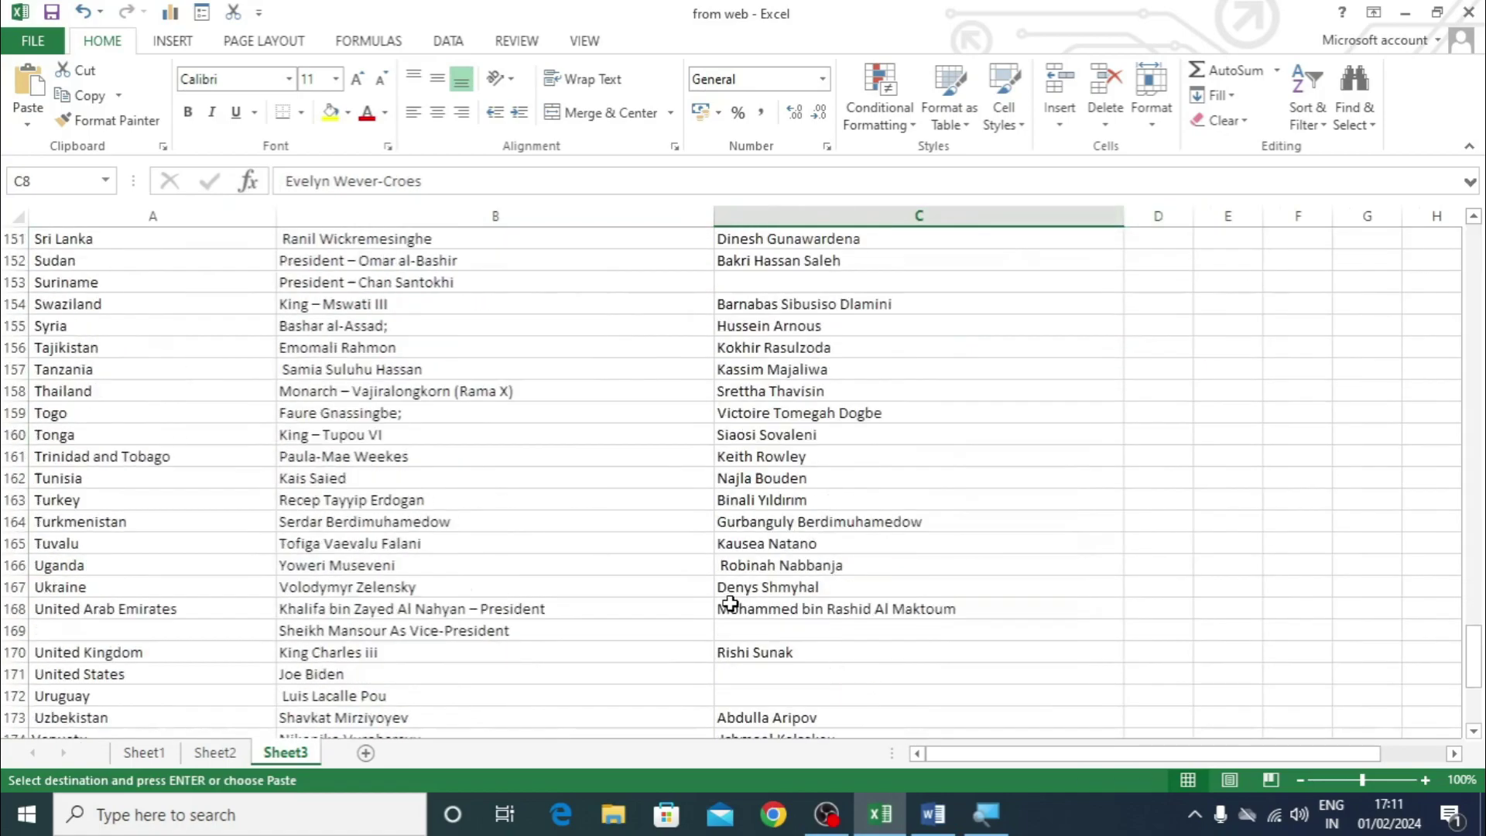
scroll(494, 537, "up", 9)
scroll(494, 537, "up", 20)
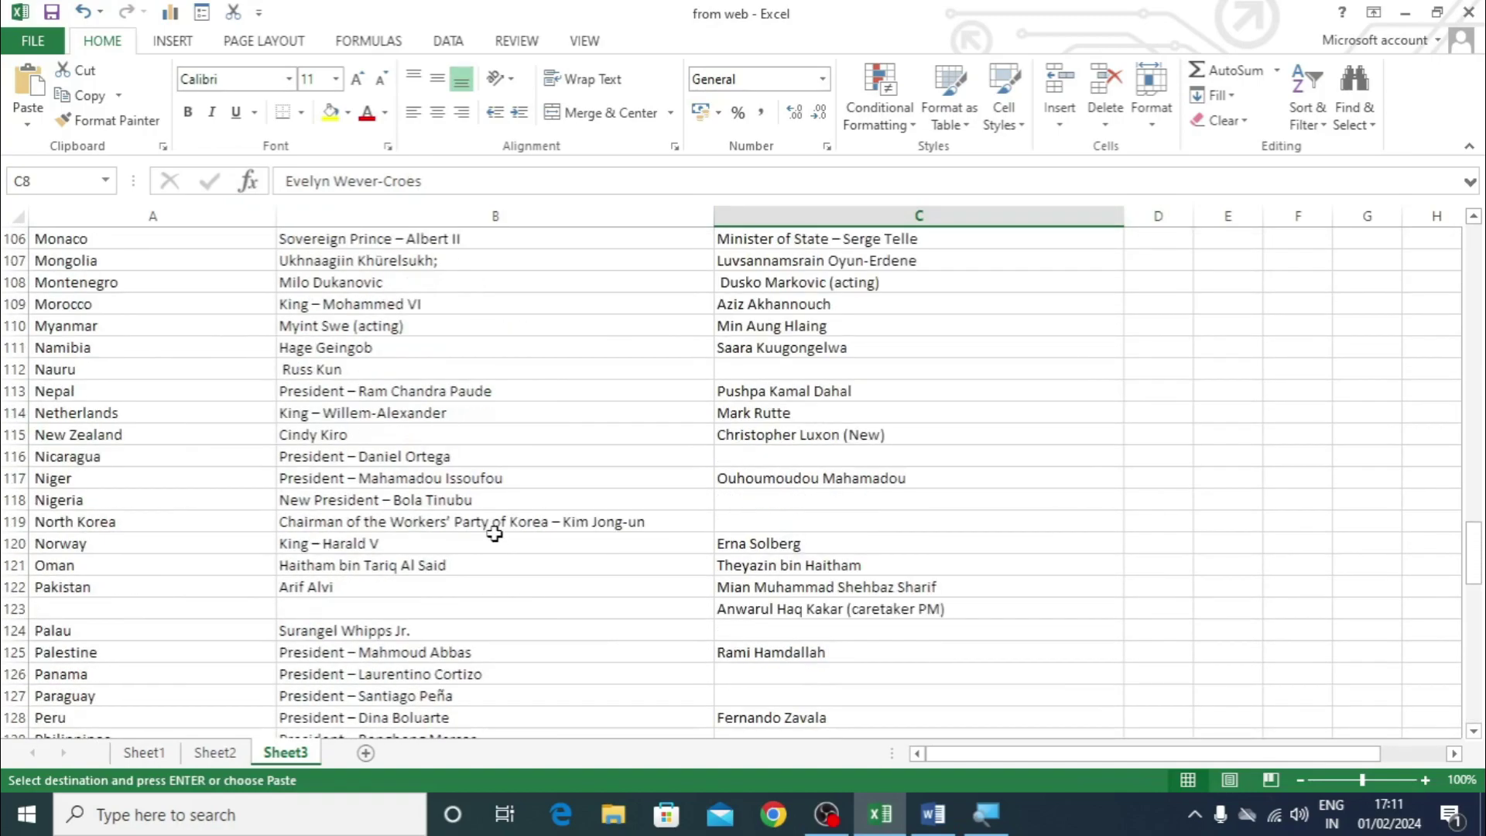
Step: Add a new blank worksheet after Sheet3
left_click(448, 43)
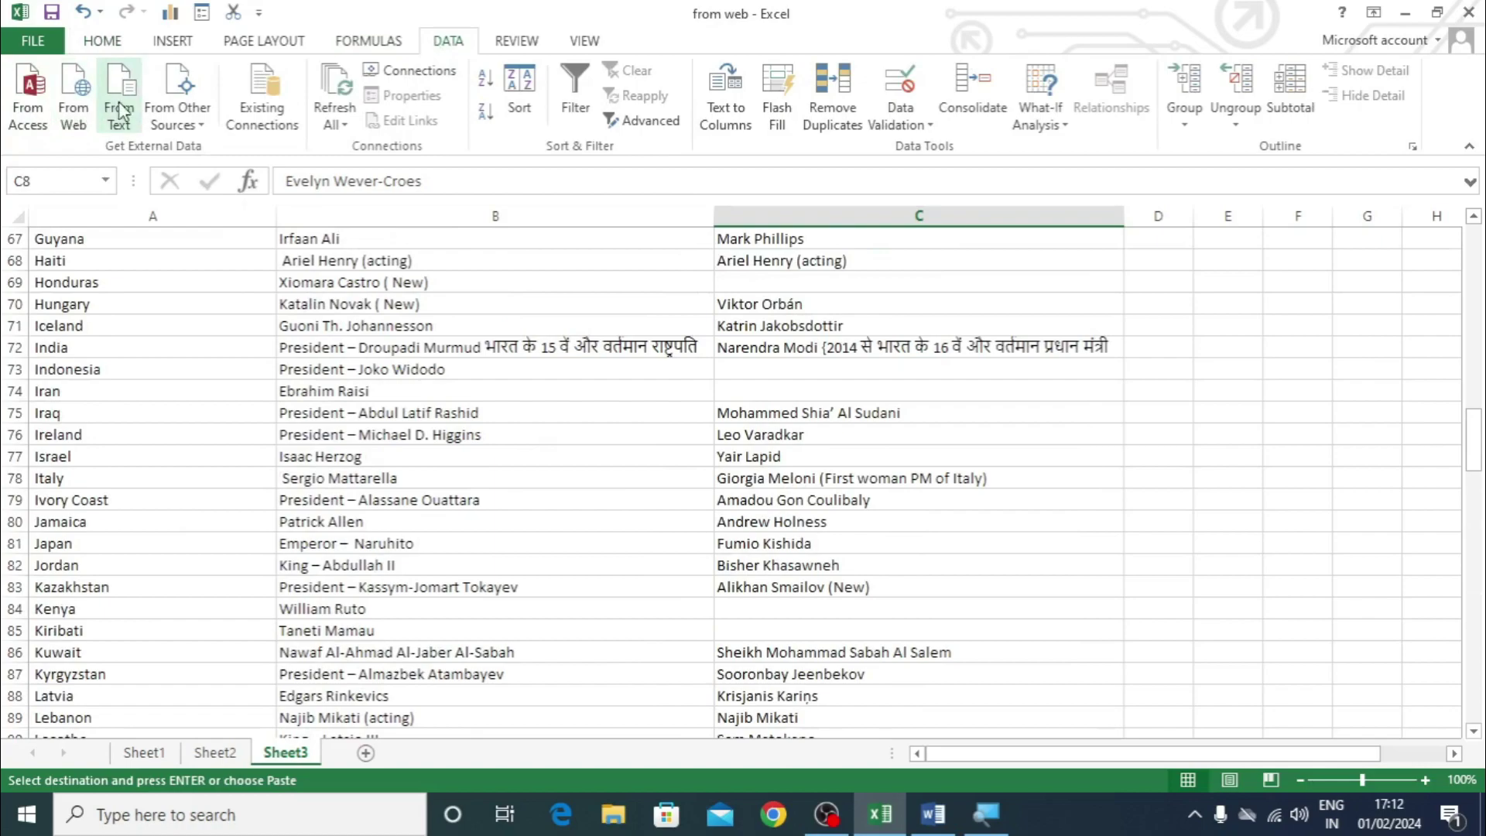
left_click(365, 752)
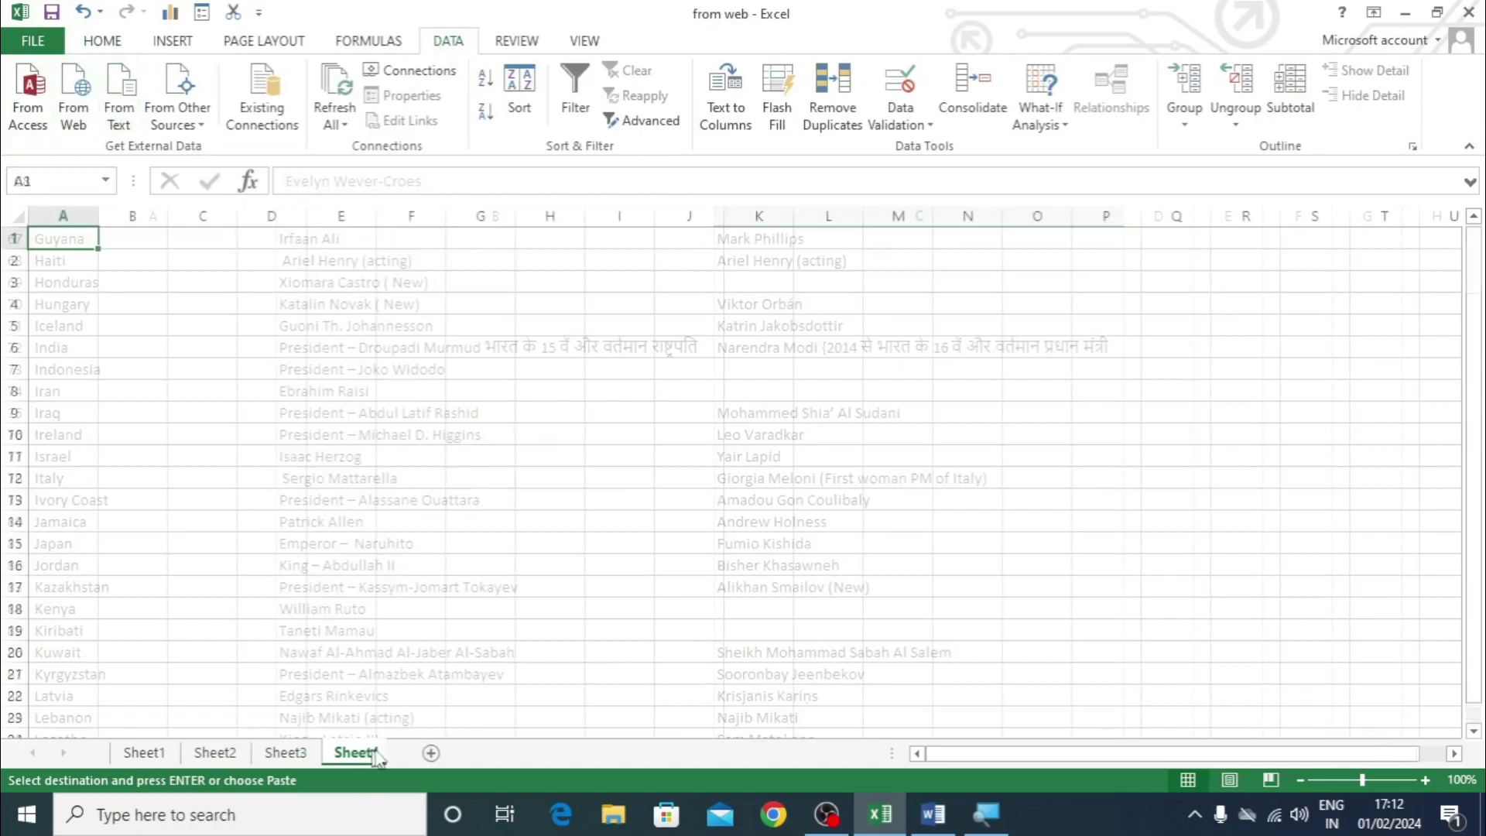
left_click(130, 116)
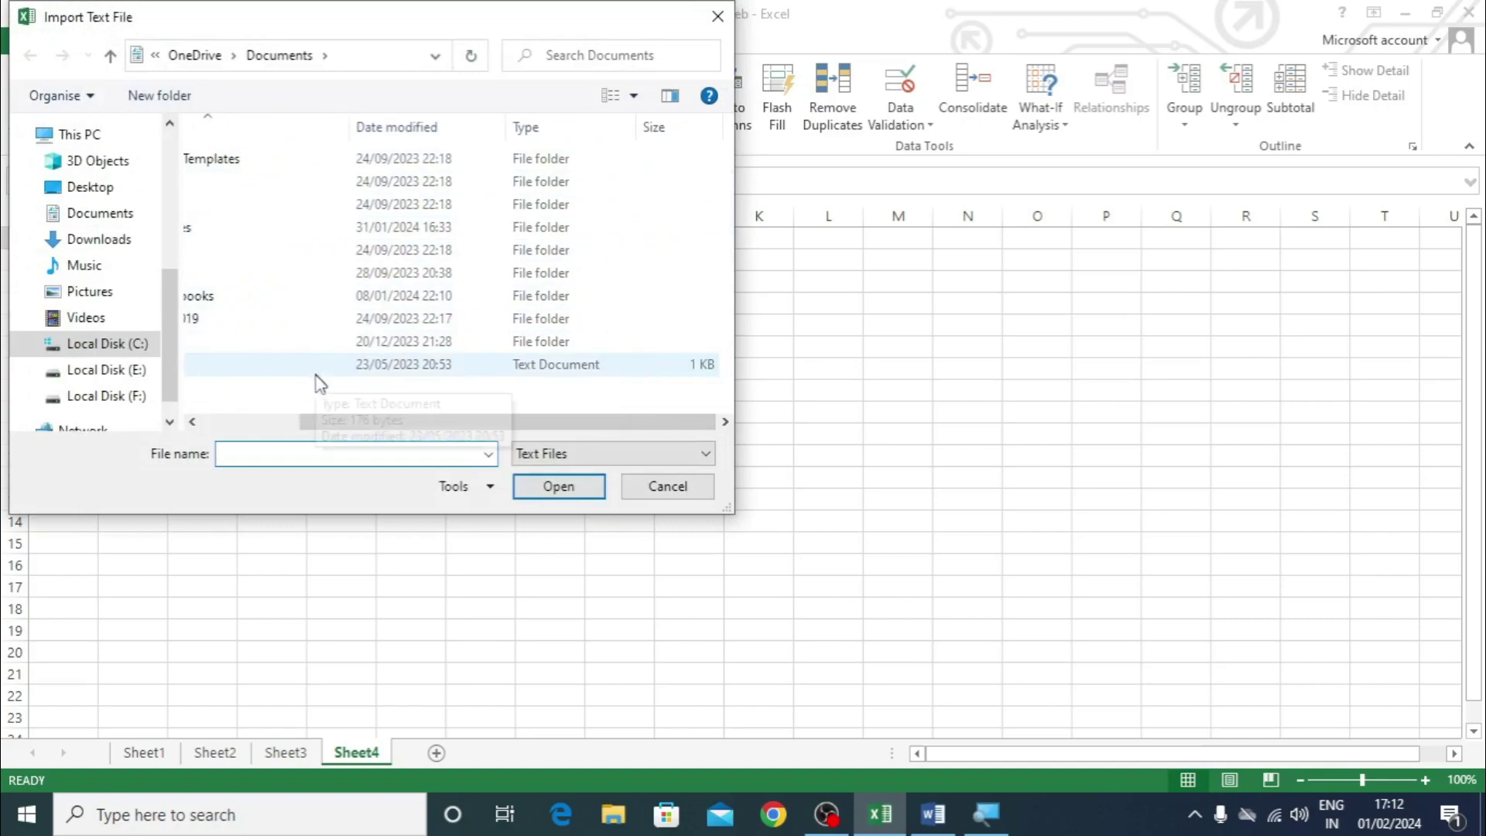
left_click(257, 370)
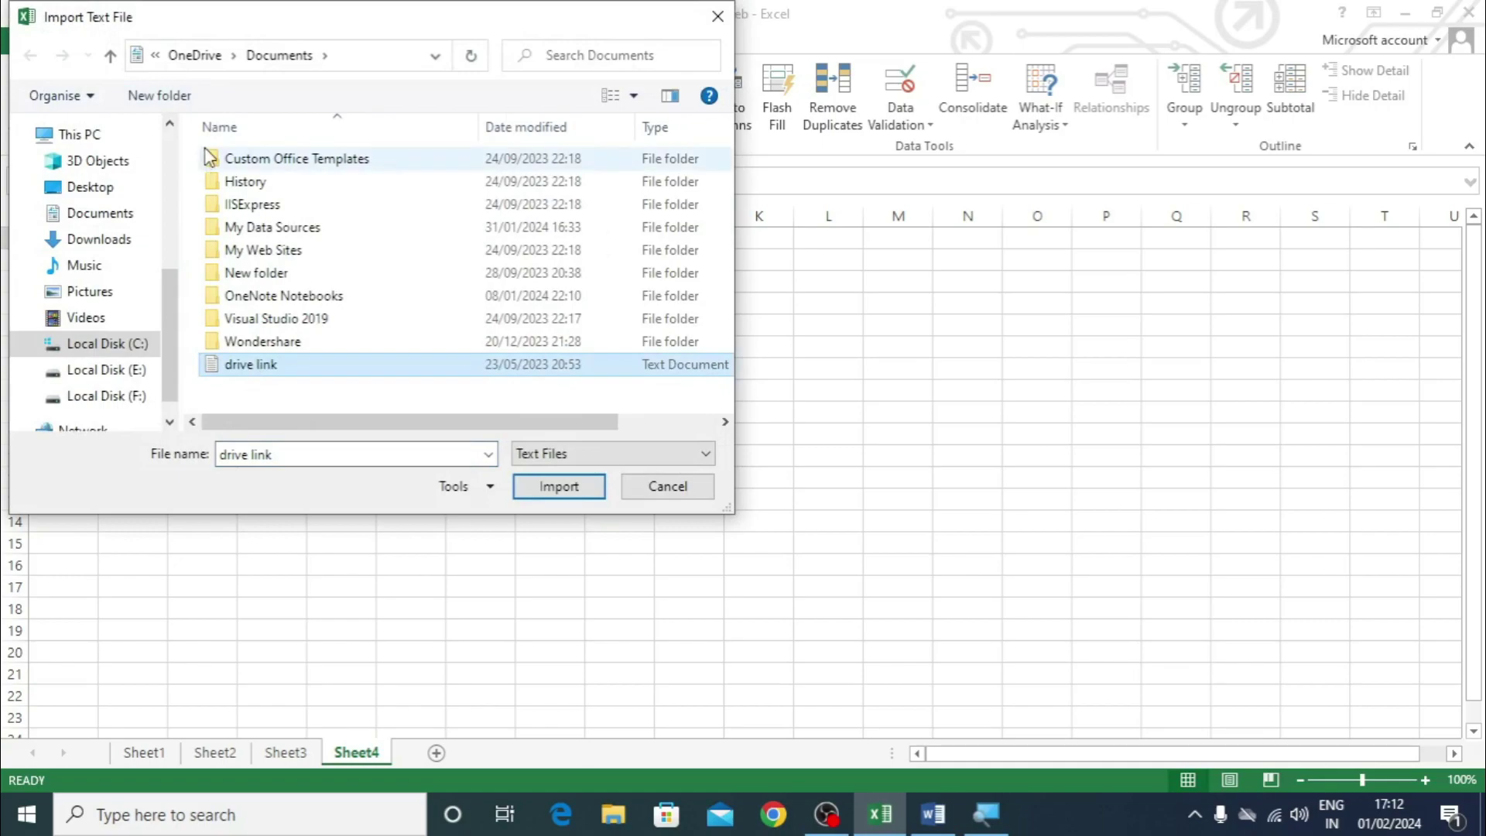
left_click(662, 488)
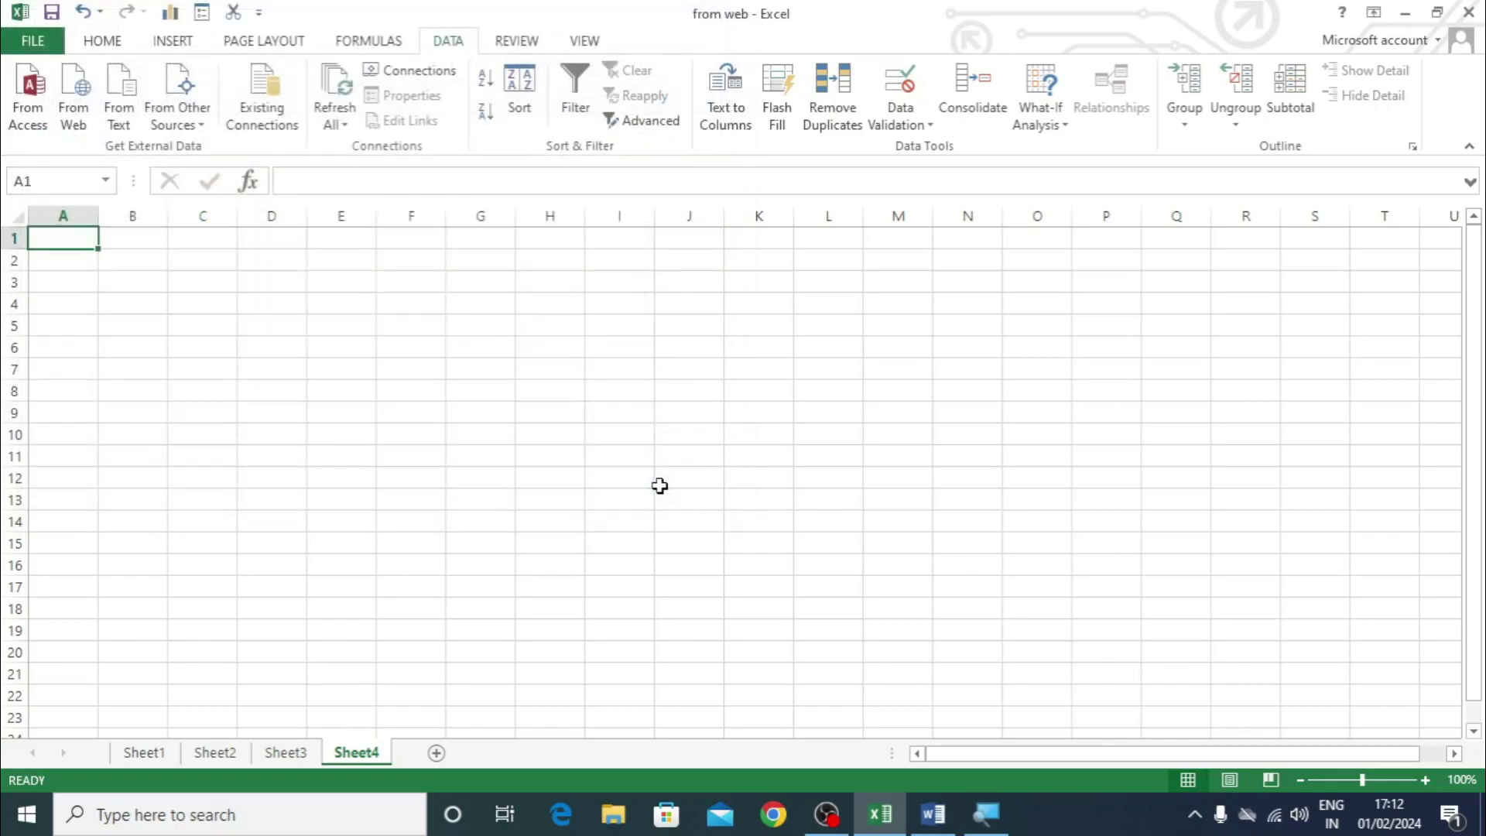
left_click(285, 752)
scroll(356, 549, "up", 4)
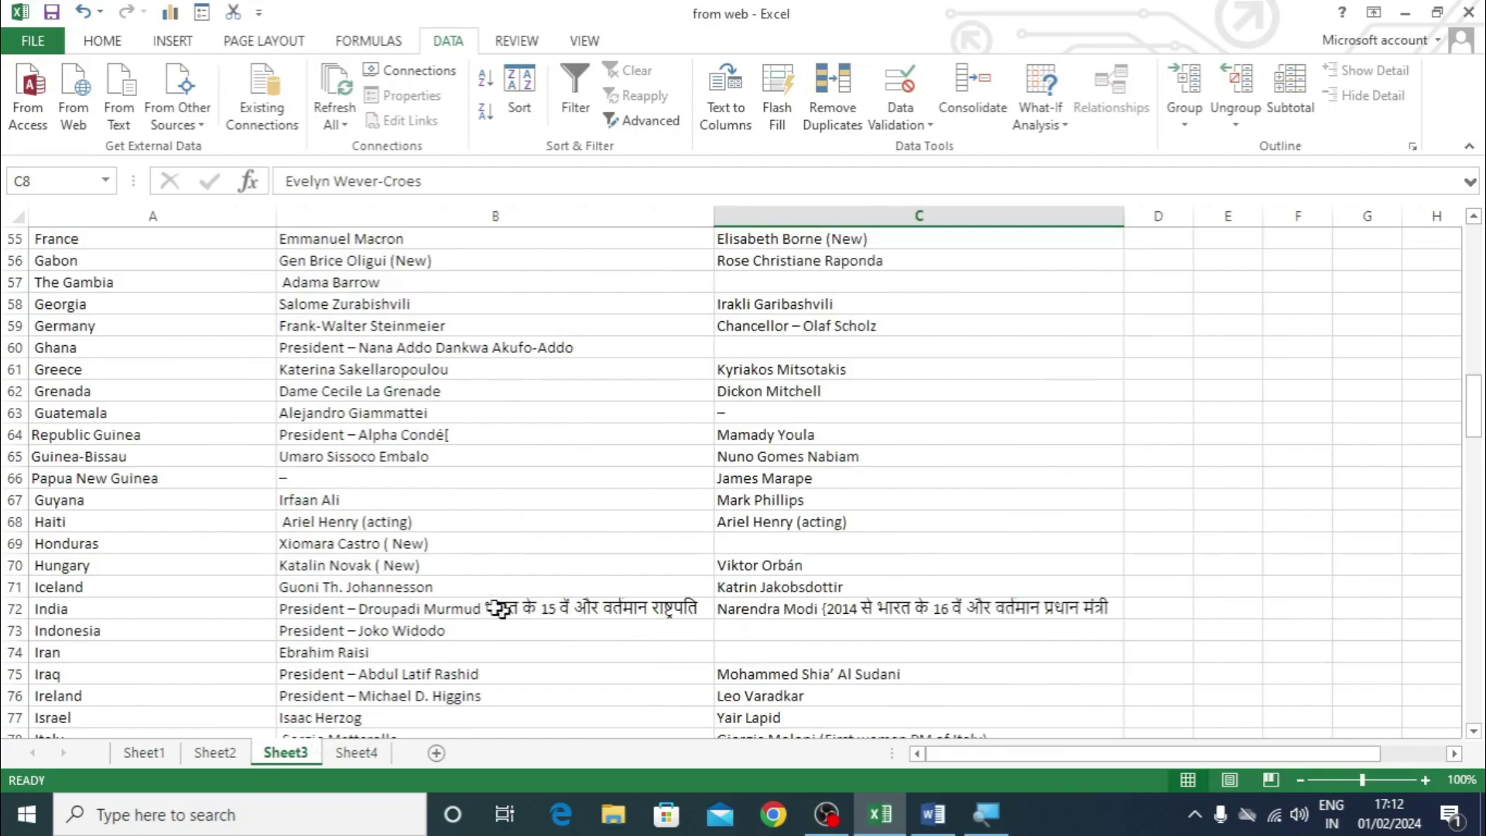
scroll(867, 531, "up", 7)
scroll(866, 531, "up", 11)
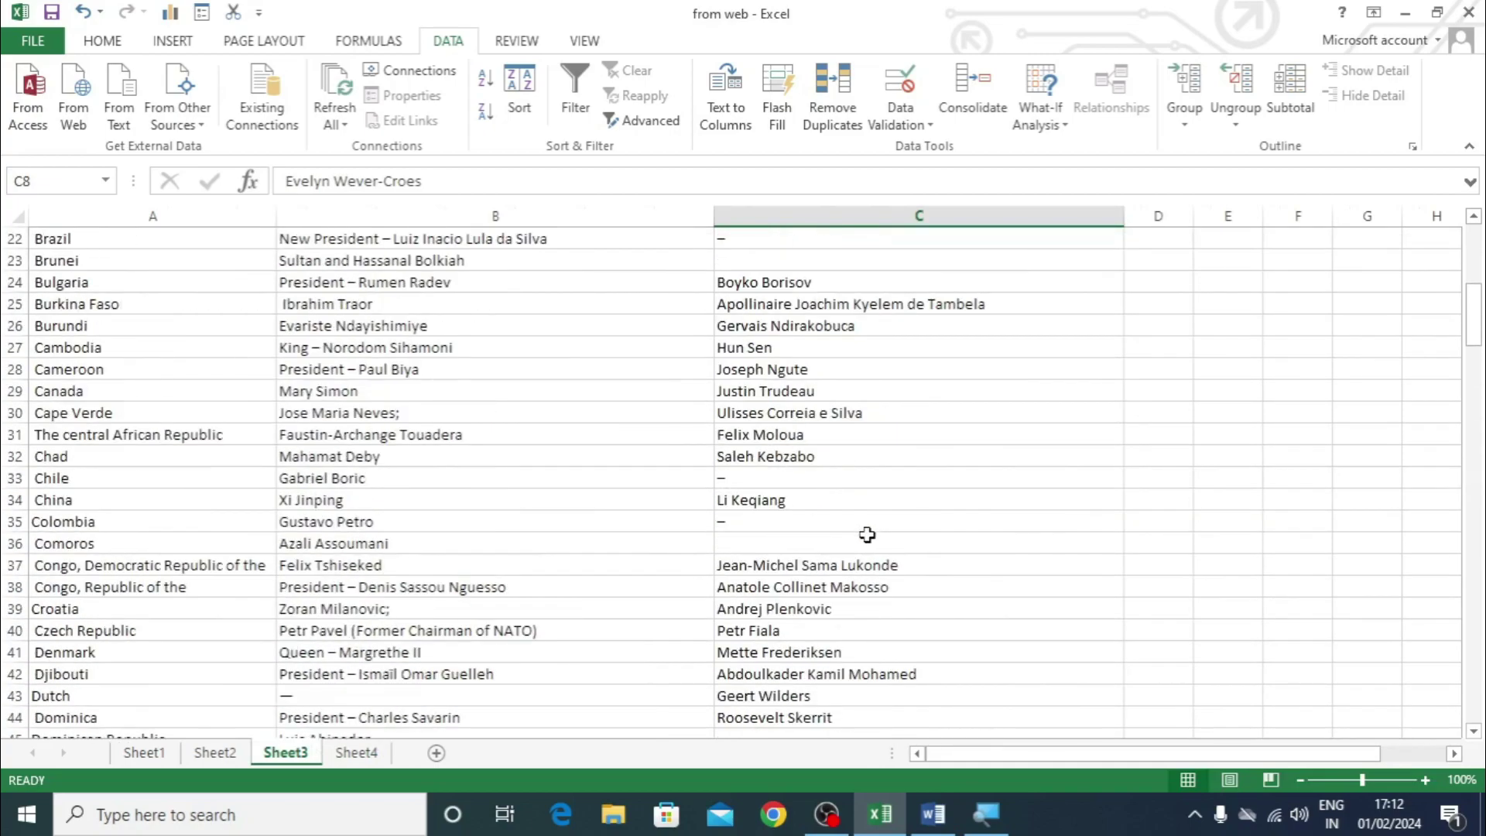
scroll(688, 545, "down", 14)
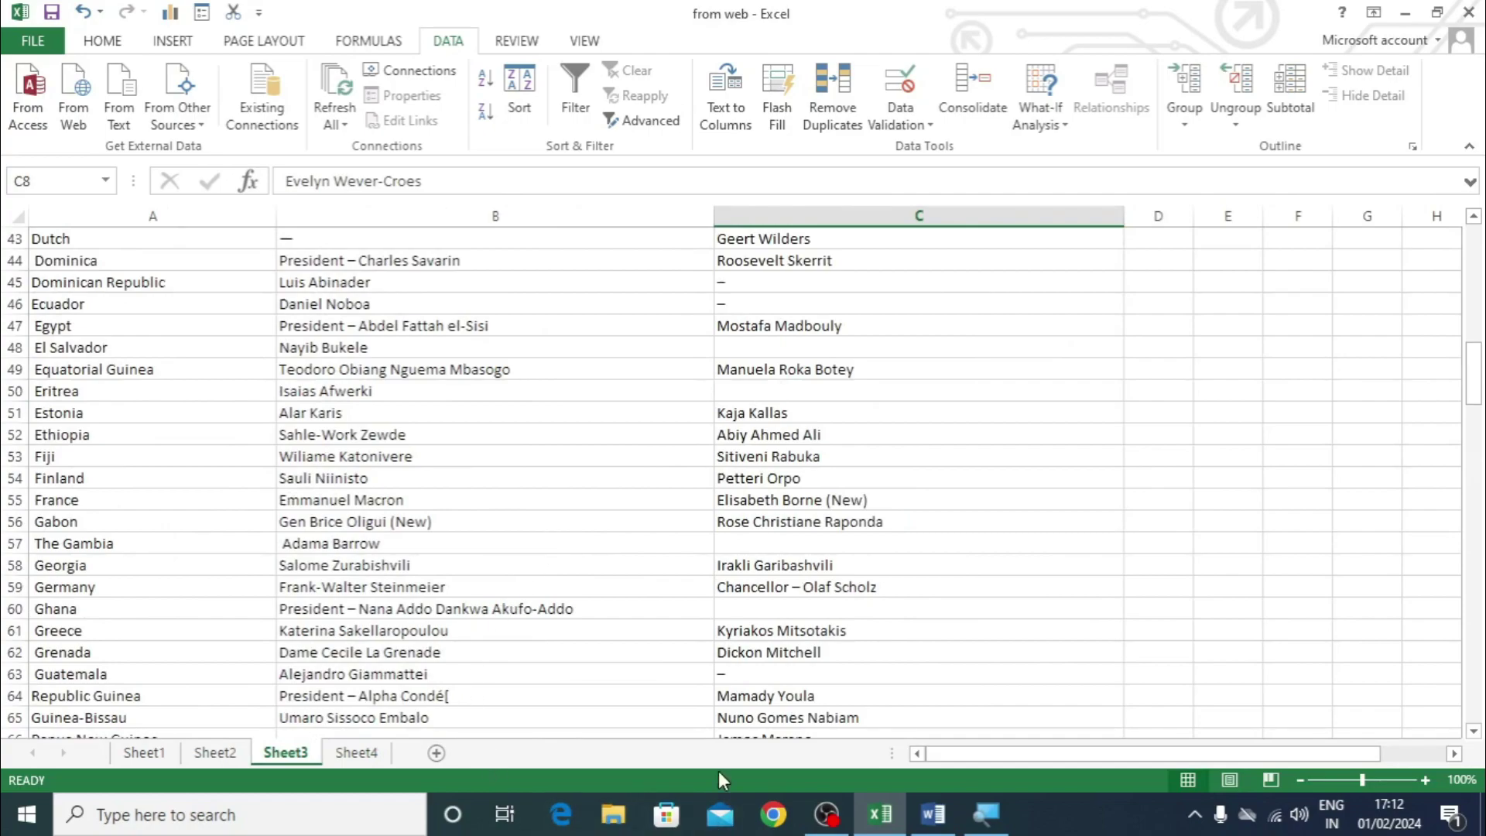
Step: Switch to Notepad with a new blank document and maximize its window
left_click(272, 822)
type("n")
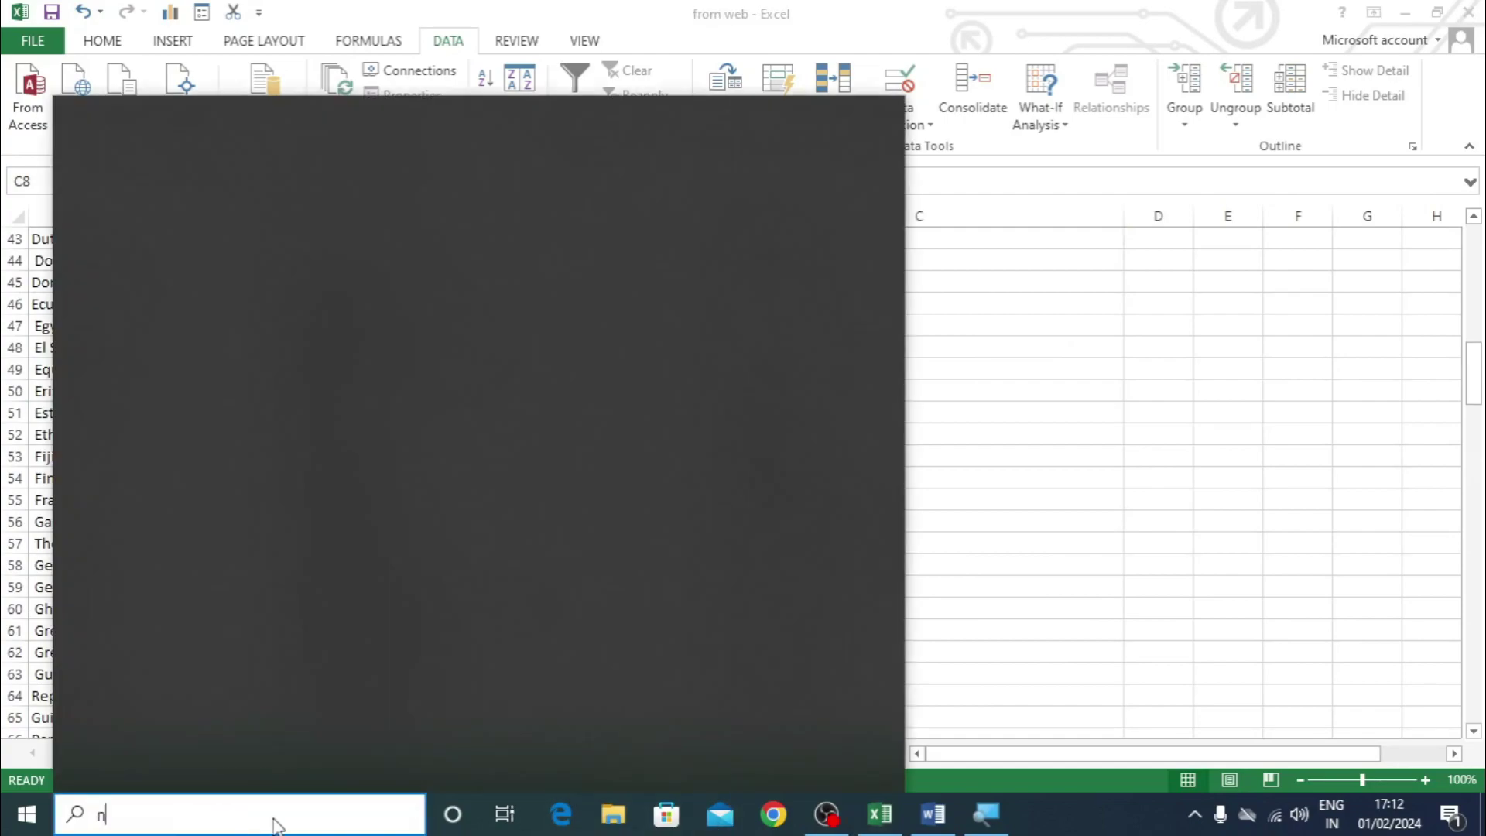
type("otepad")
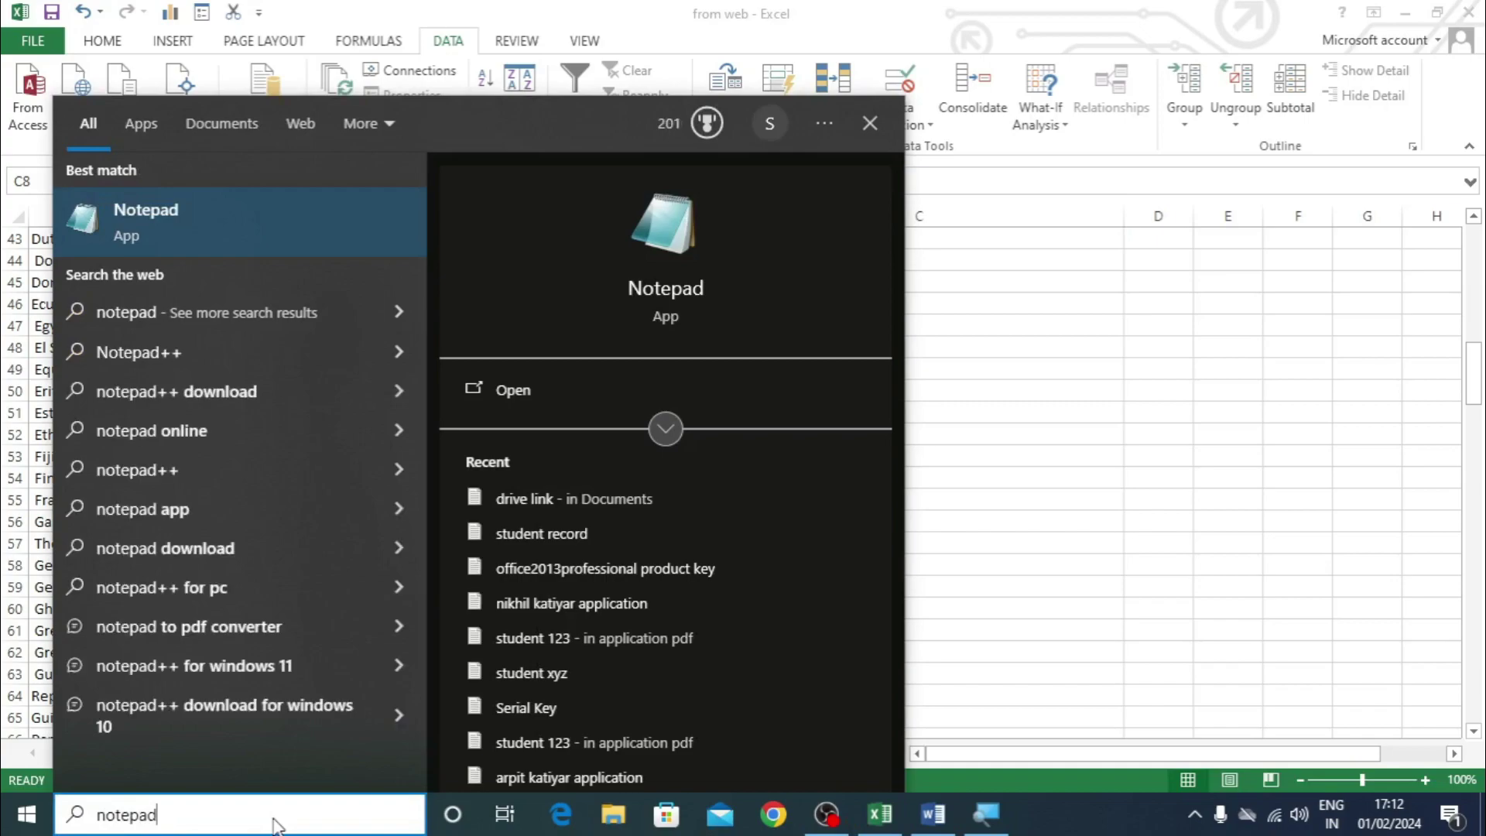
key("Return")
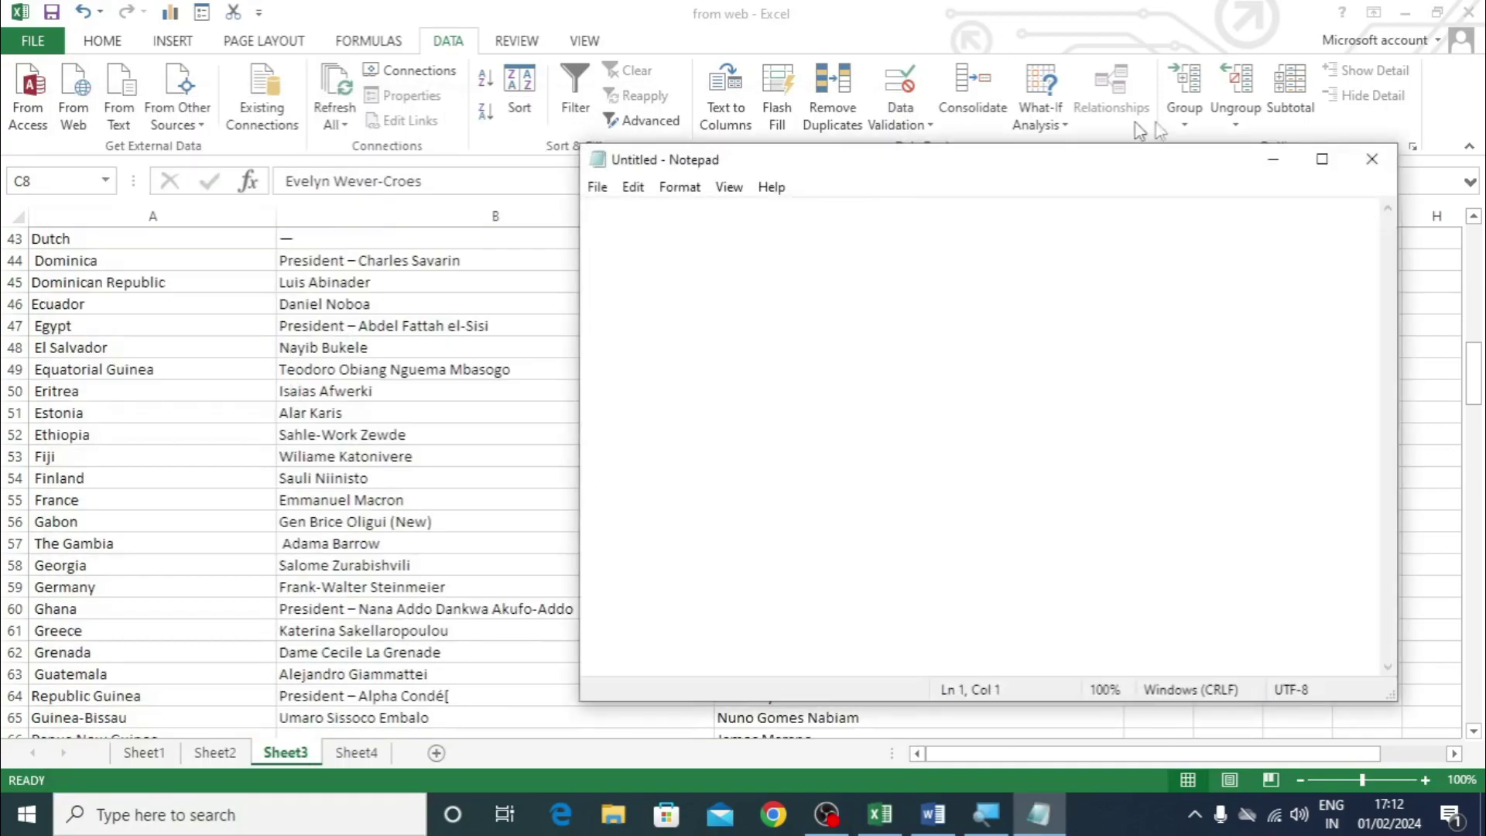
left_click(1321, 159)
Step: Enter the header line sno/name/roll no and two slash-separated student records numbered 1 and 2, each with a name and roll number
type("sn")
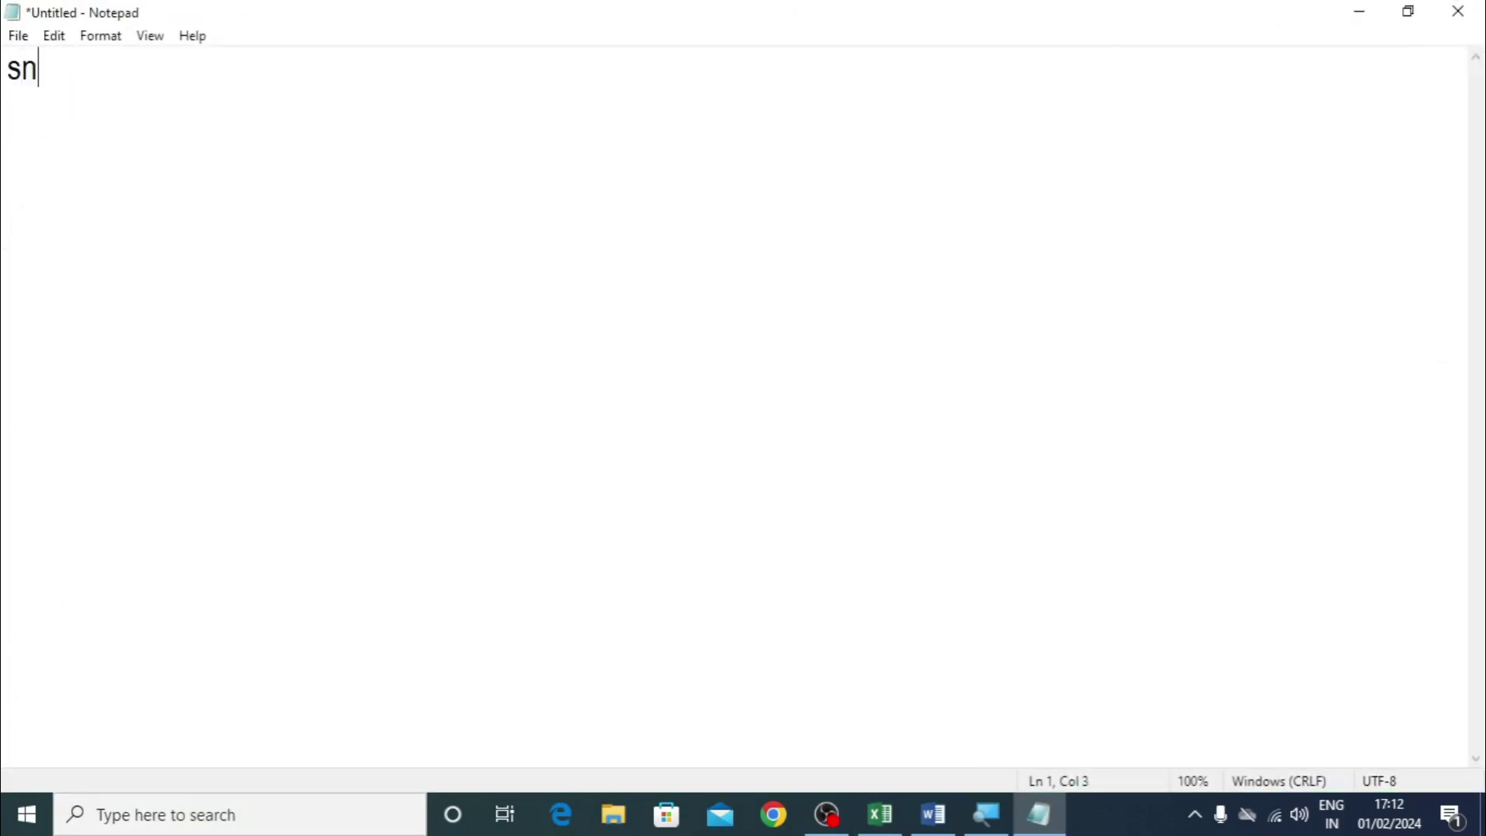
type("o/name")
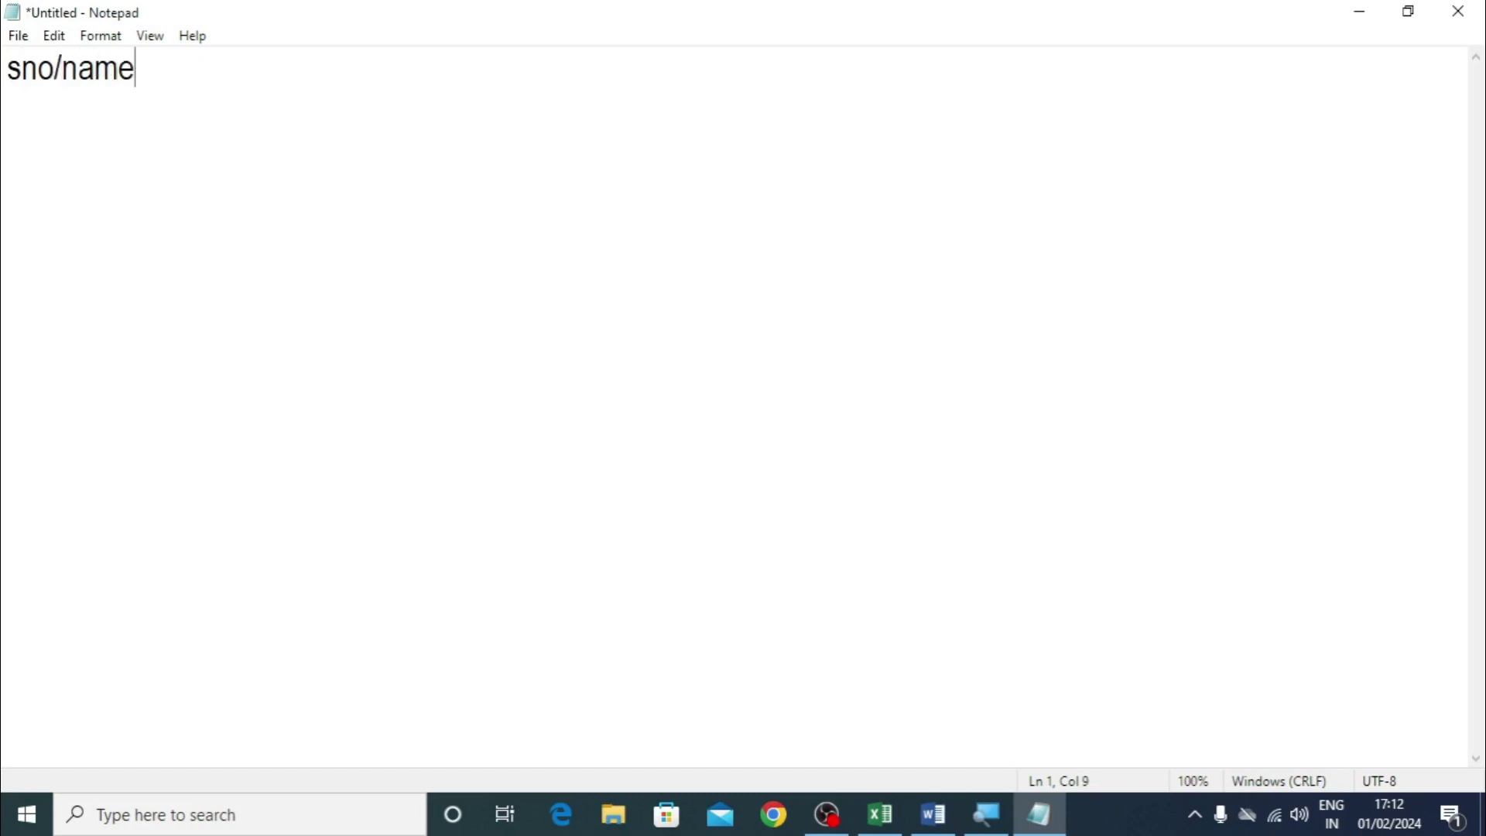
type("/roll no")
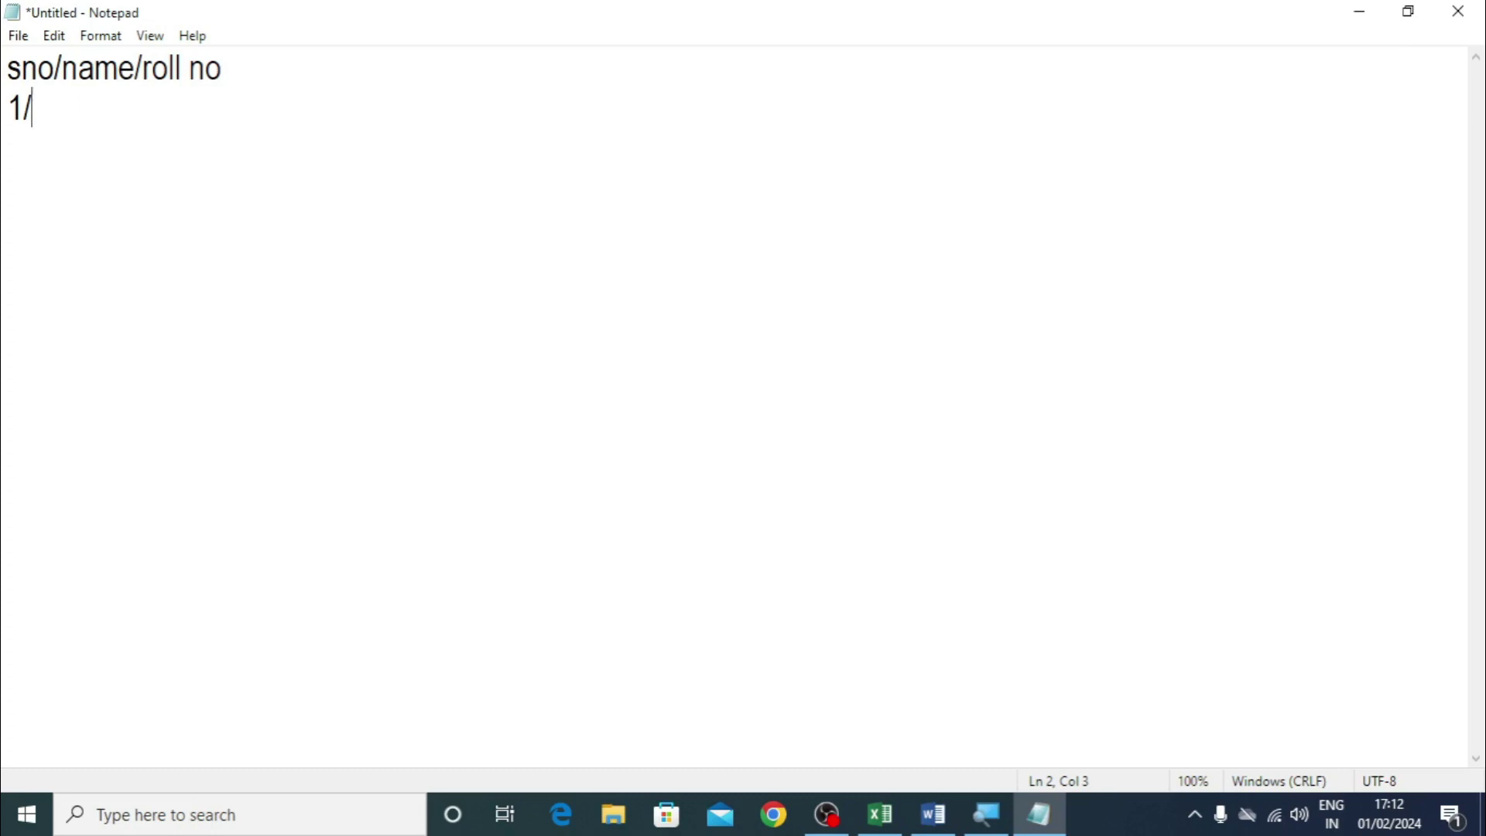
type("kartik/")
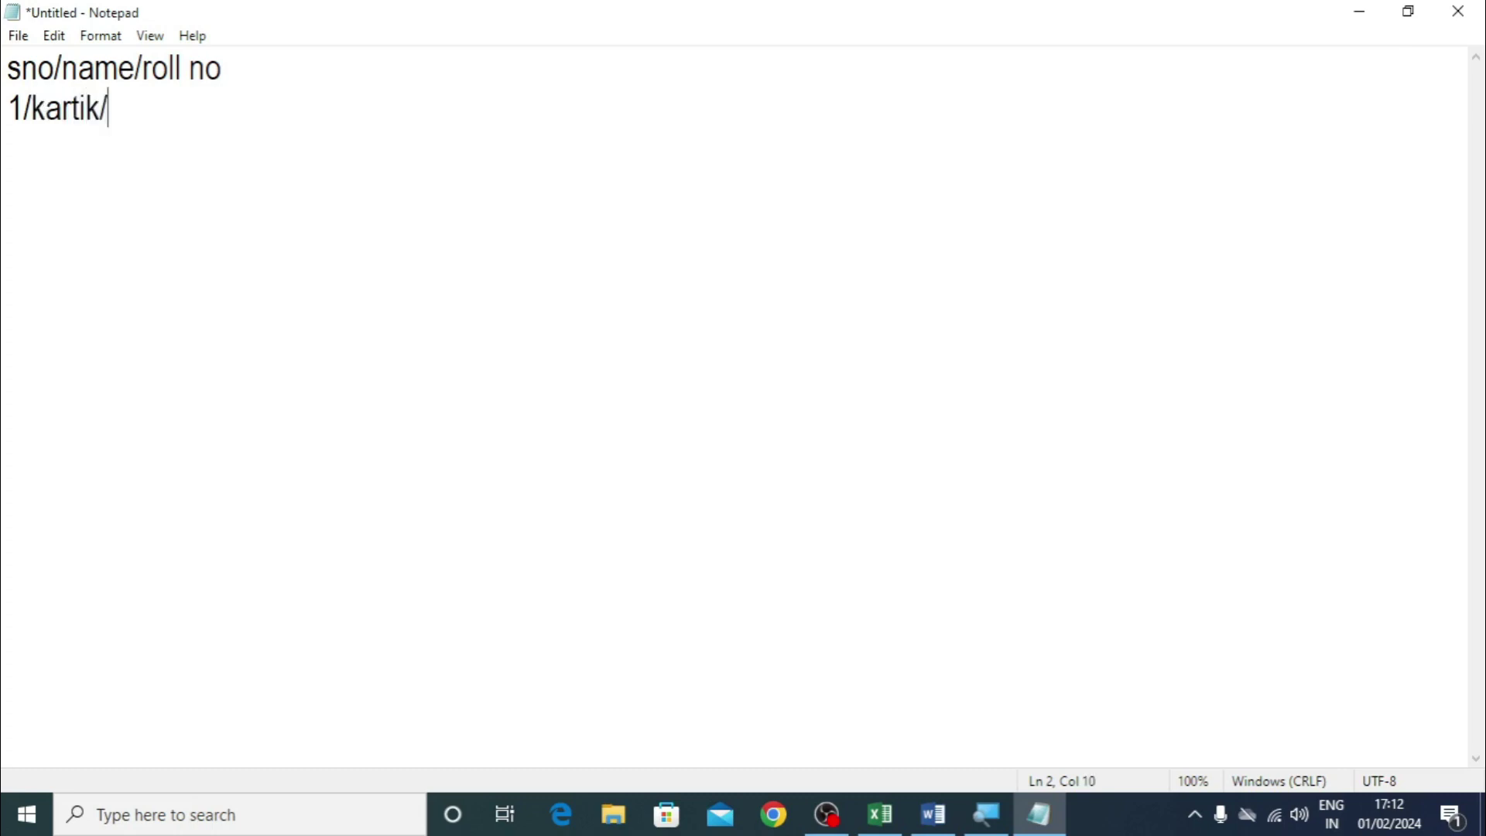
type("2563 2/d")
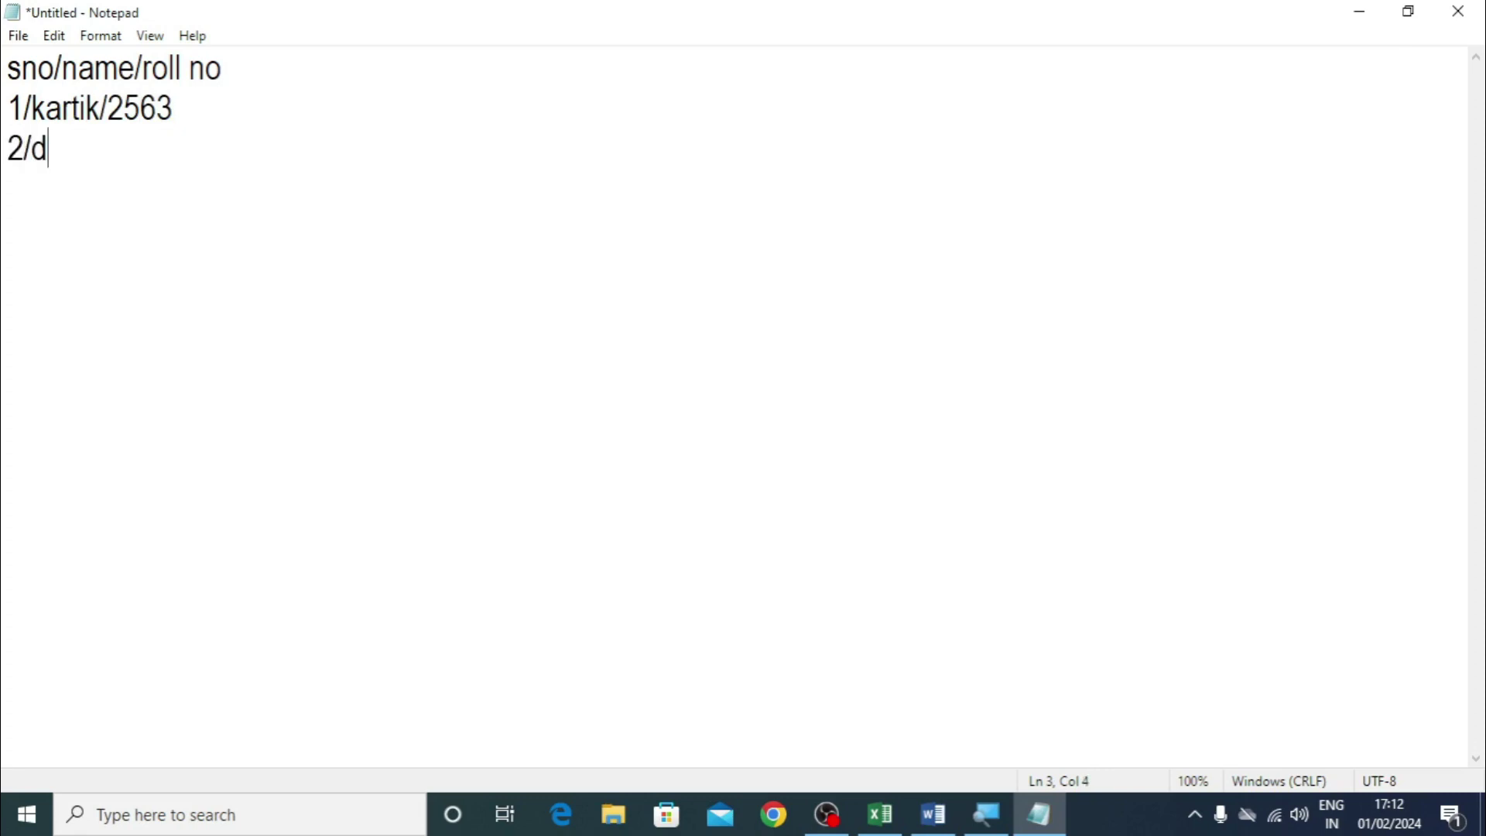
type("eepak/8")
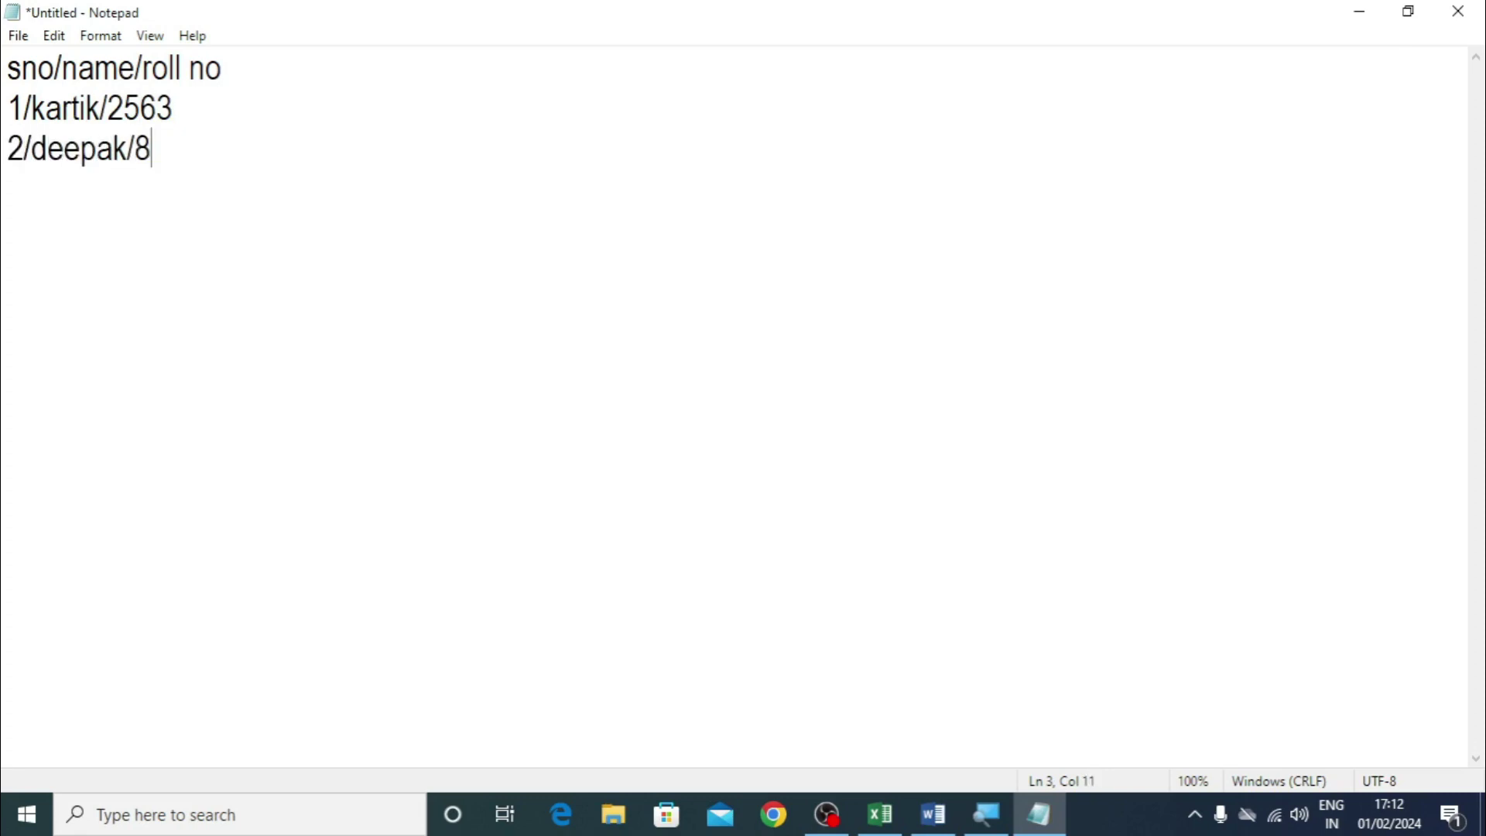
type("596")
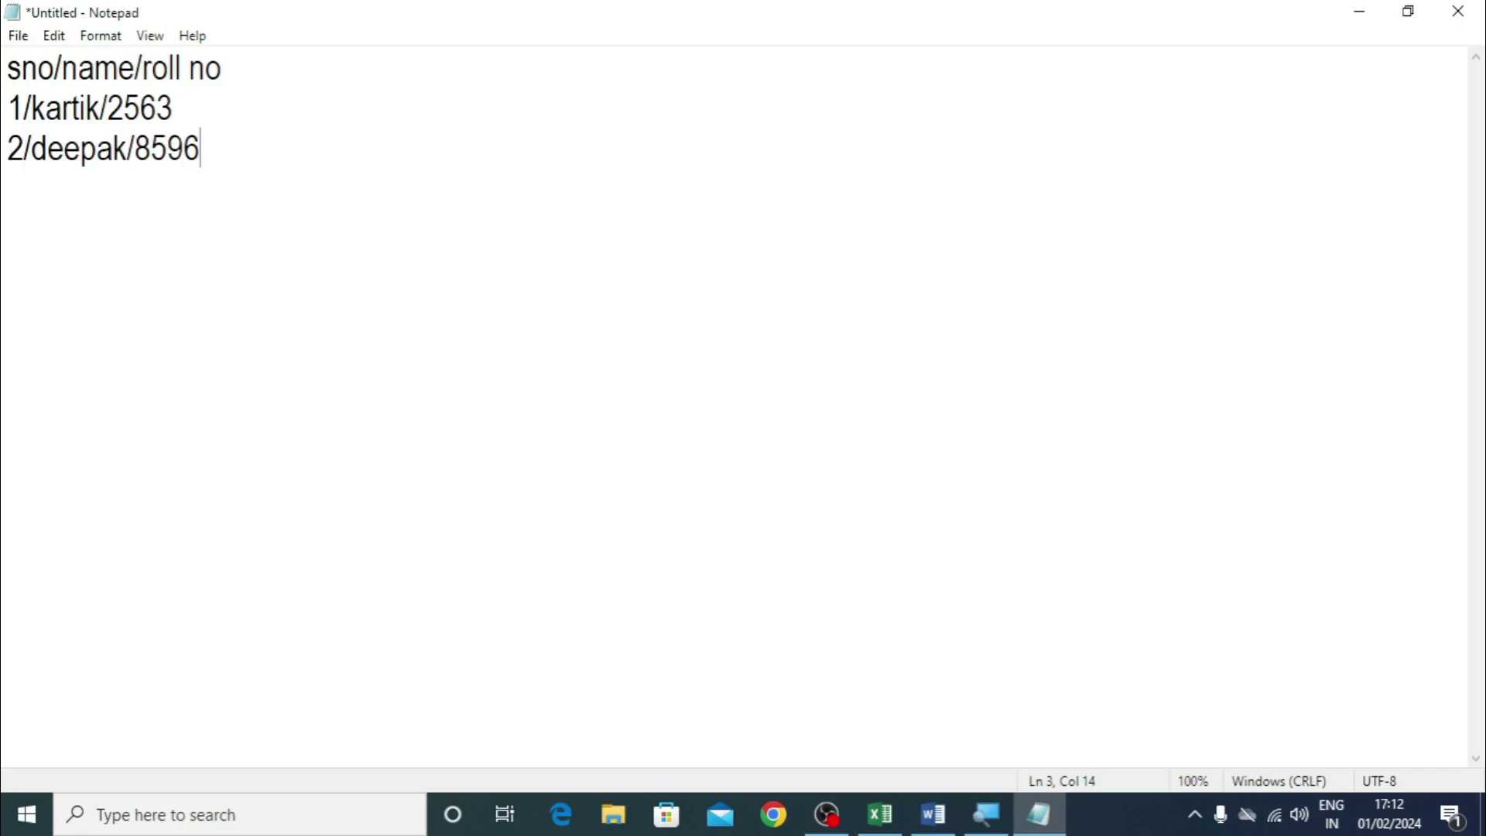
Step: Save the text document as rol no in the application pdf folder on the Desktop
left_click(18, 36)
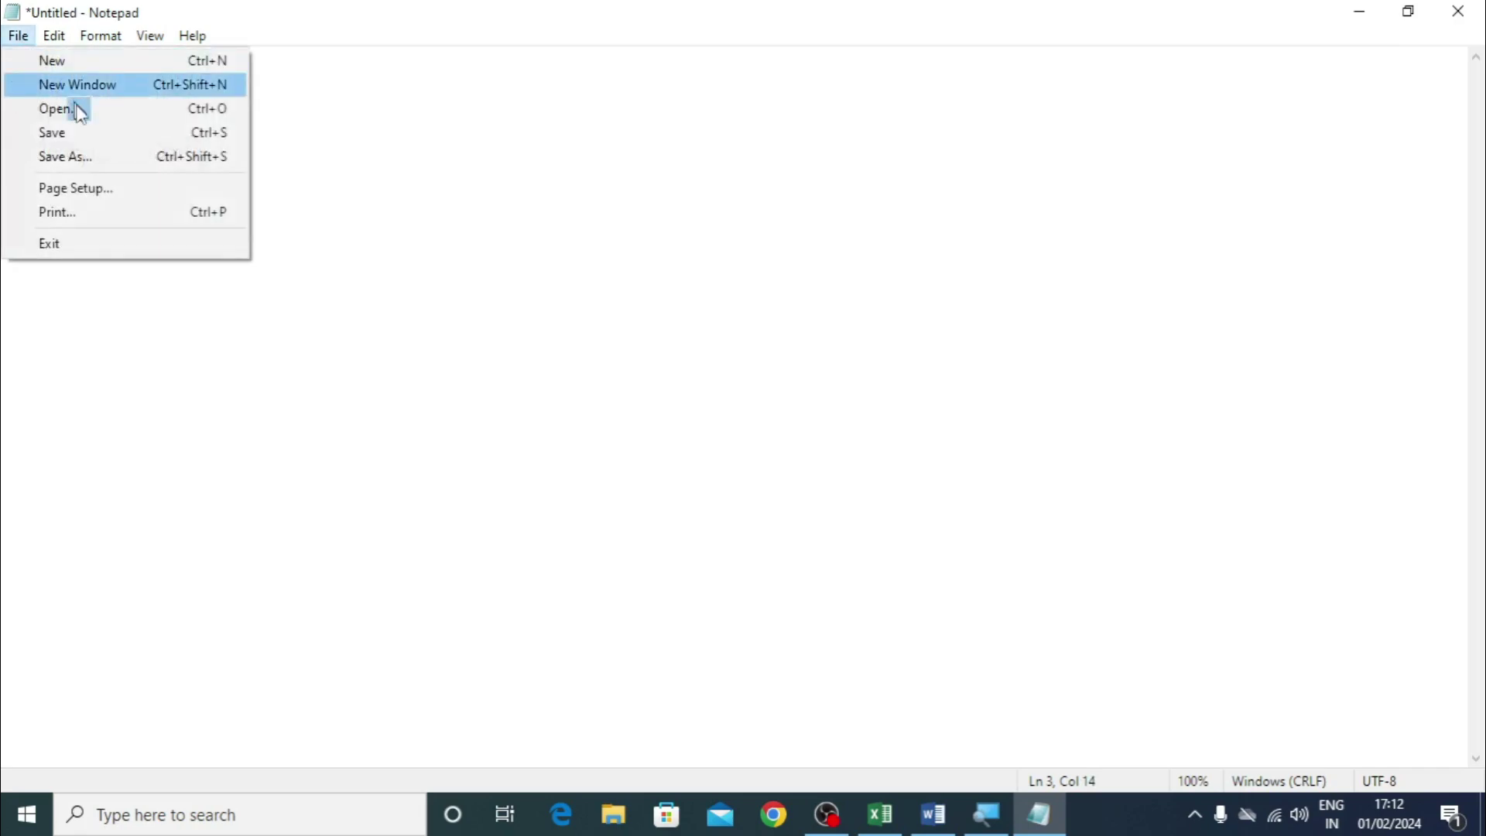
left_click(66, 145)
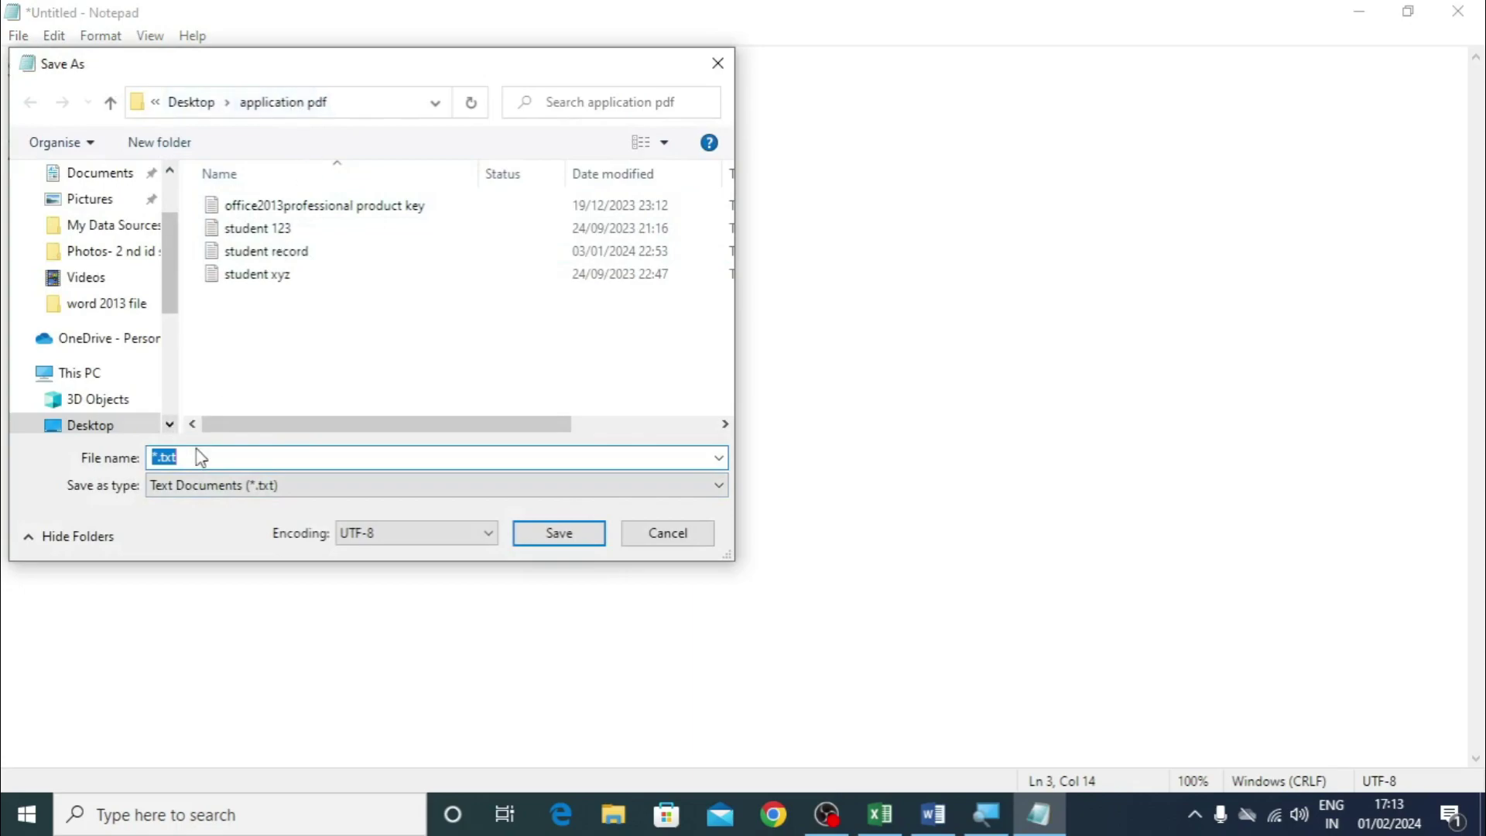
type("rol n")
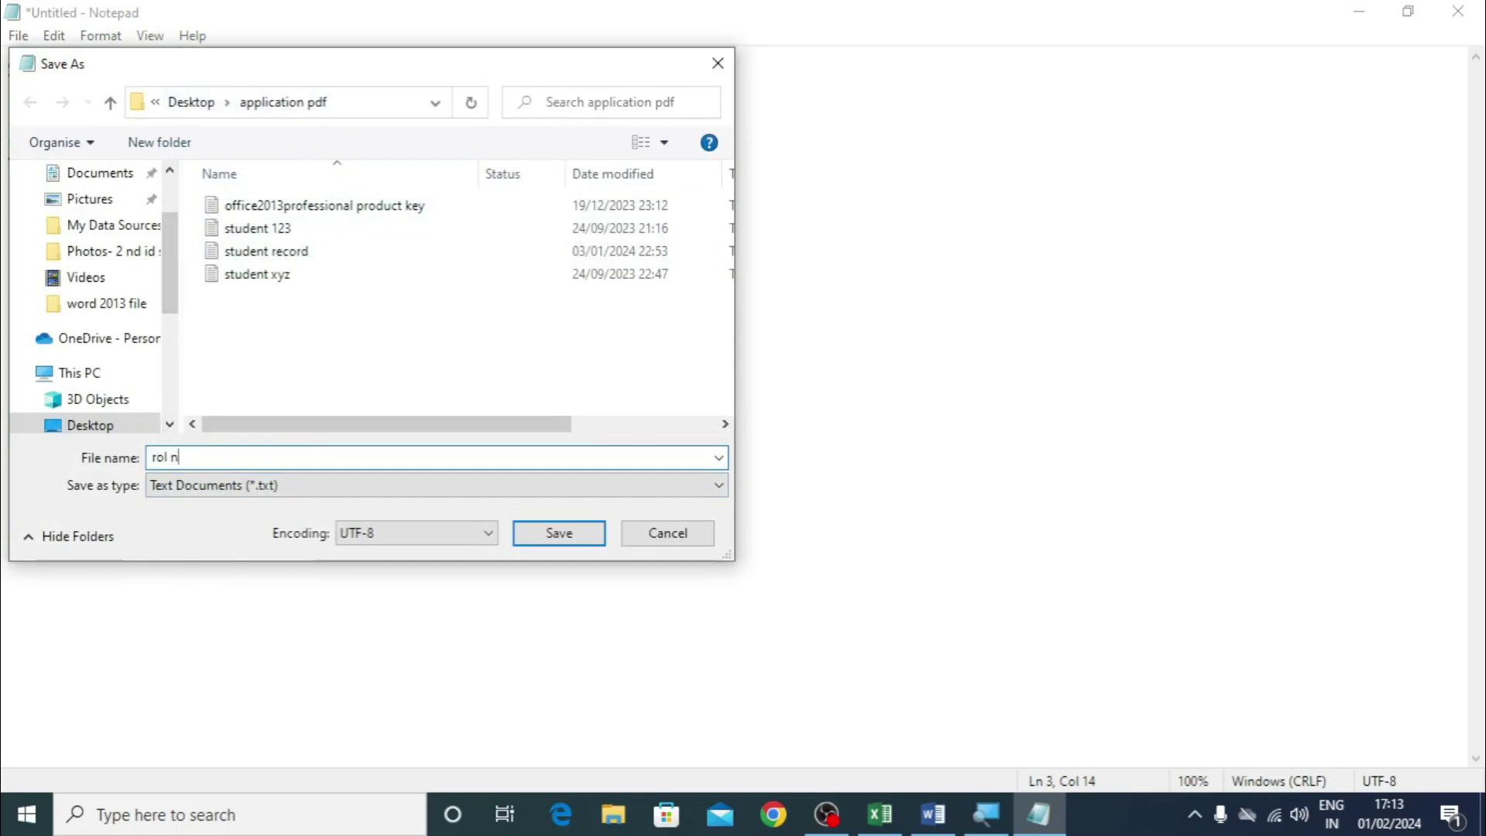
type("o")
key("Return")
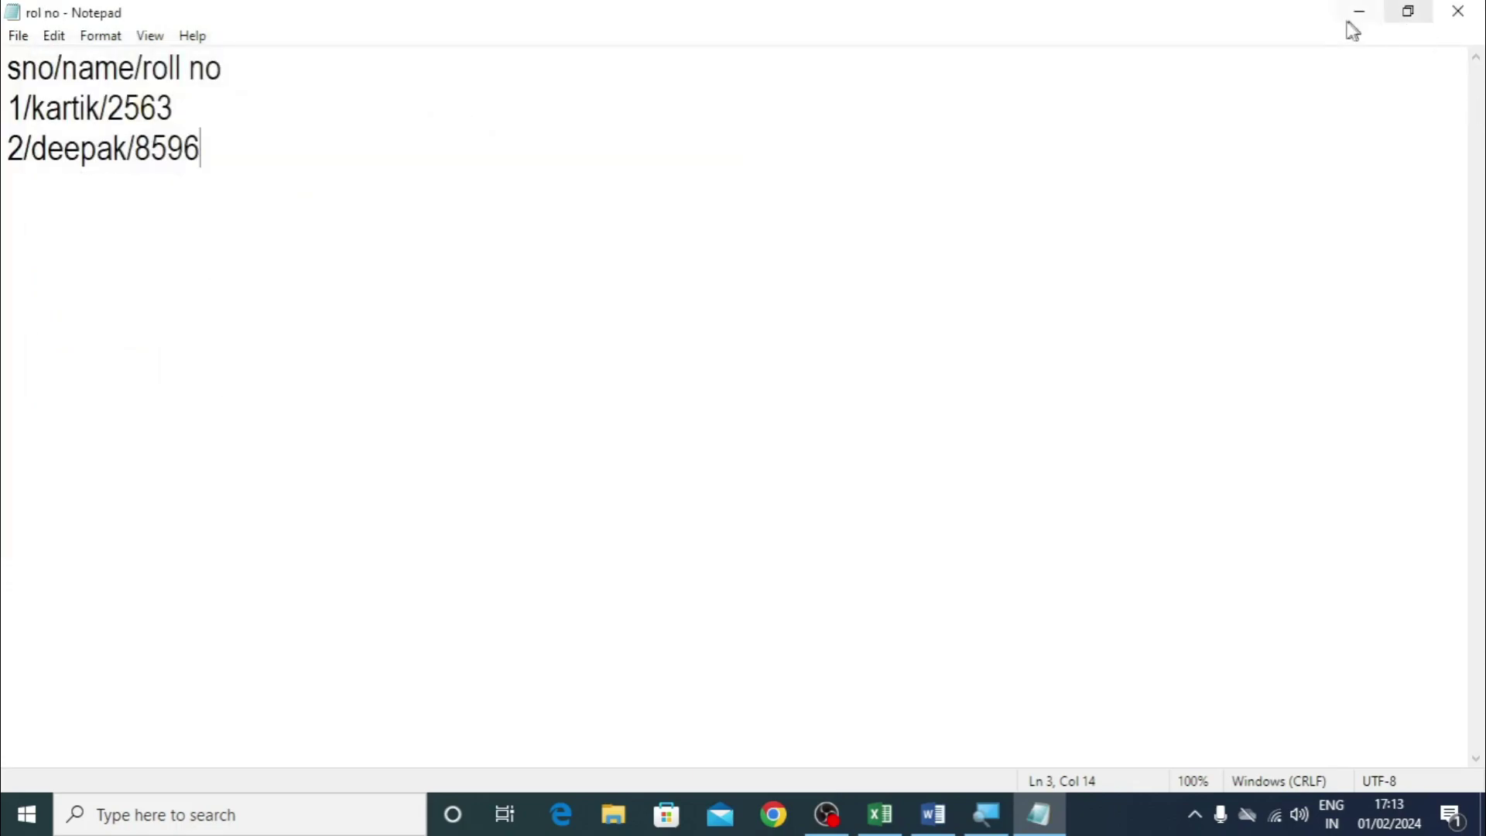
Step: Return to Excel's Sheet4 and start importing the text file rol no from the Desktop's application pdf folder
left_click(882, 816)
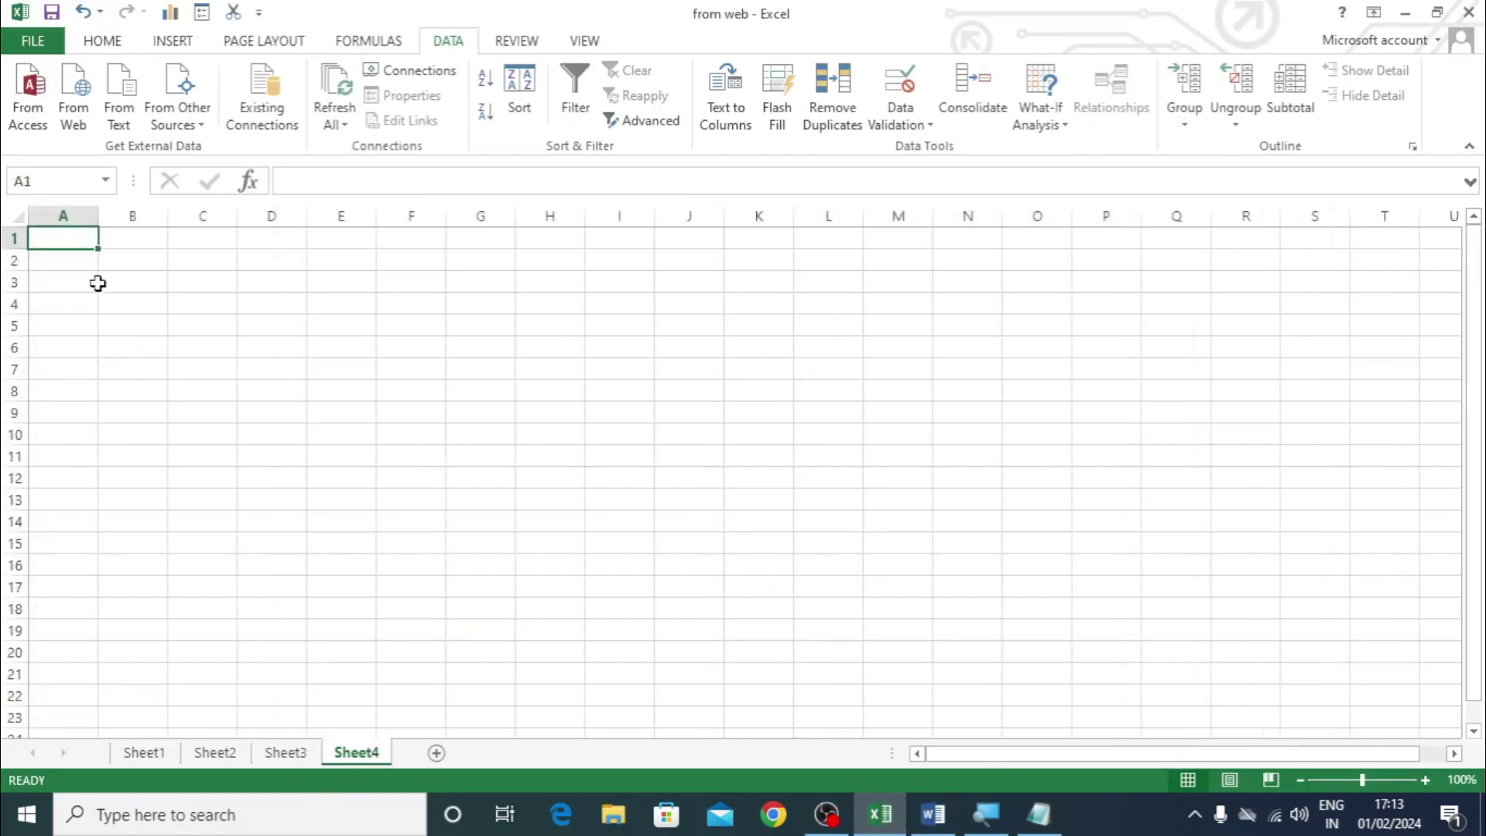
left_click(119, 109)
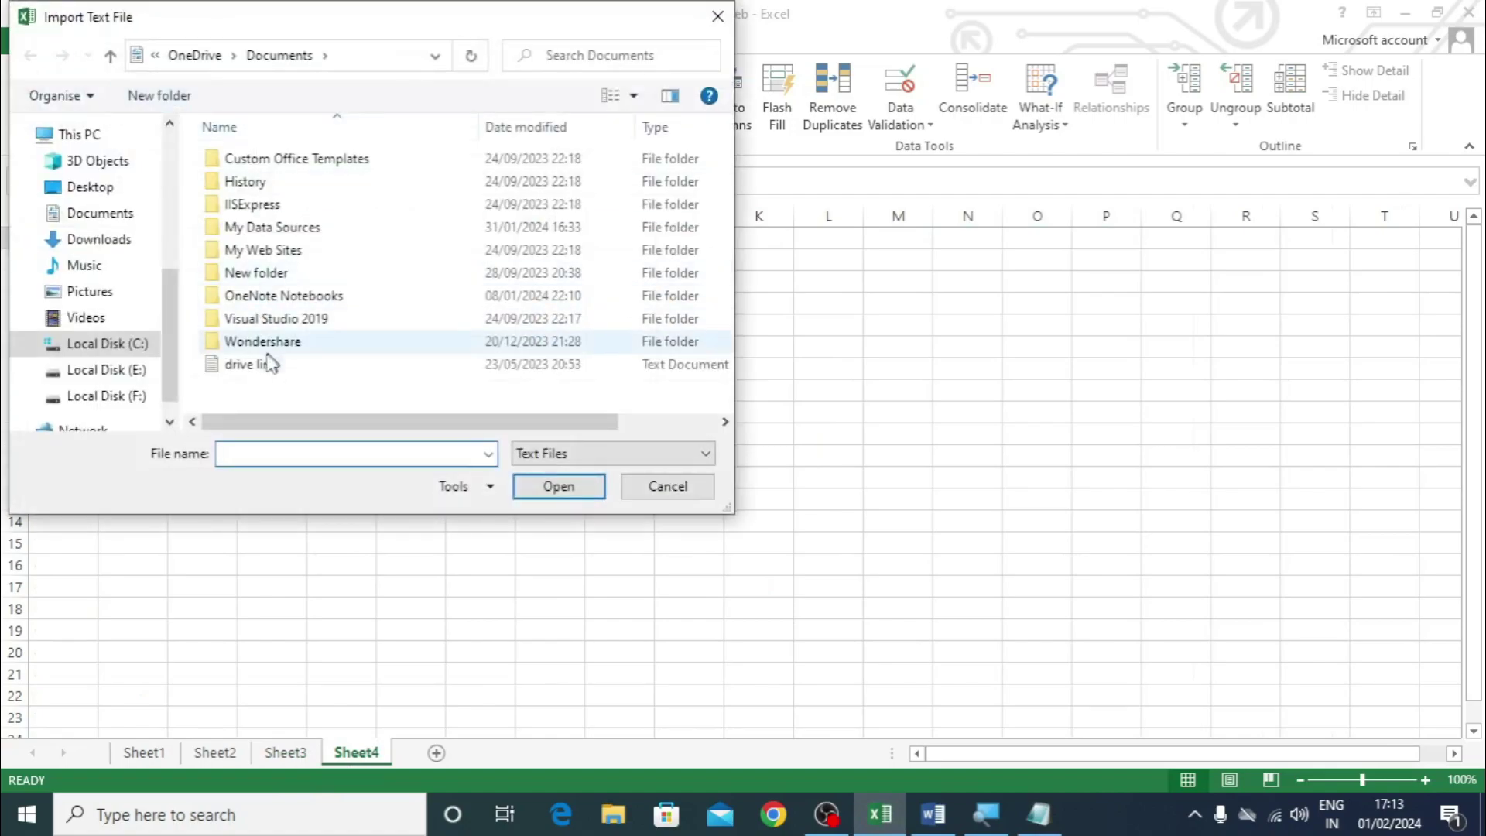
left_click(85, 188)
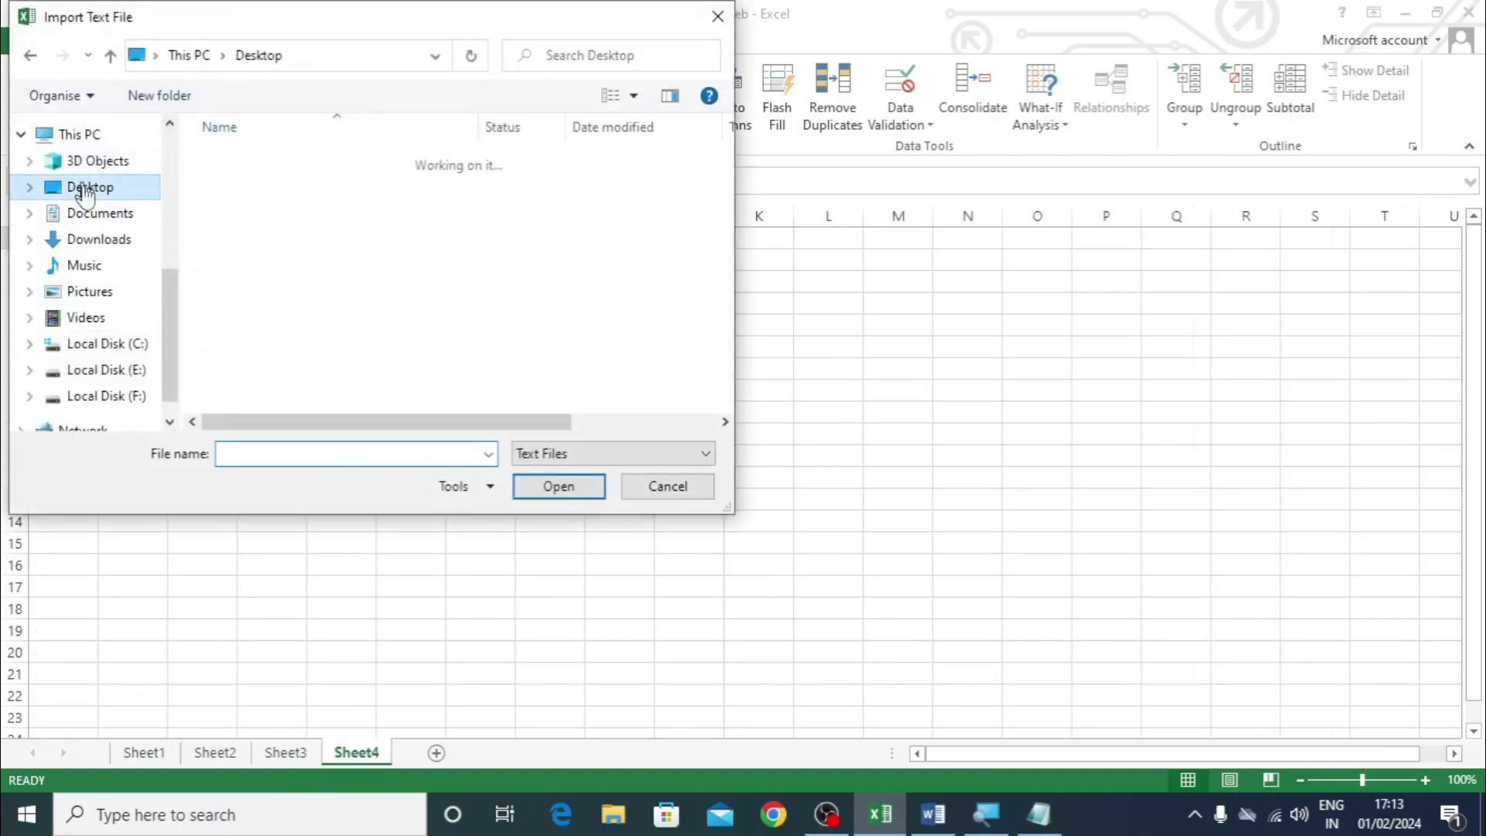
double_click(248, 164)
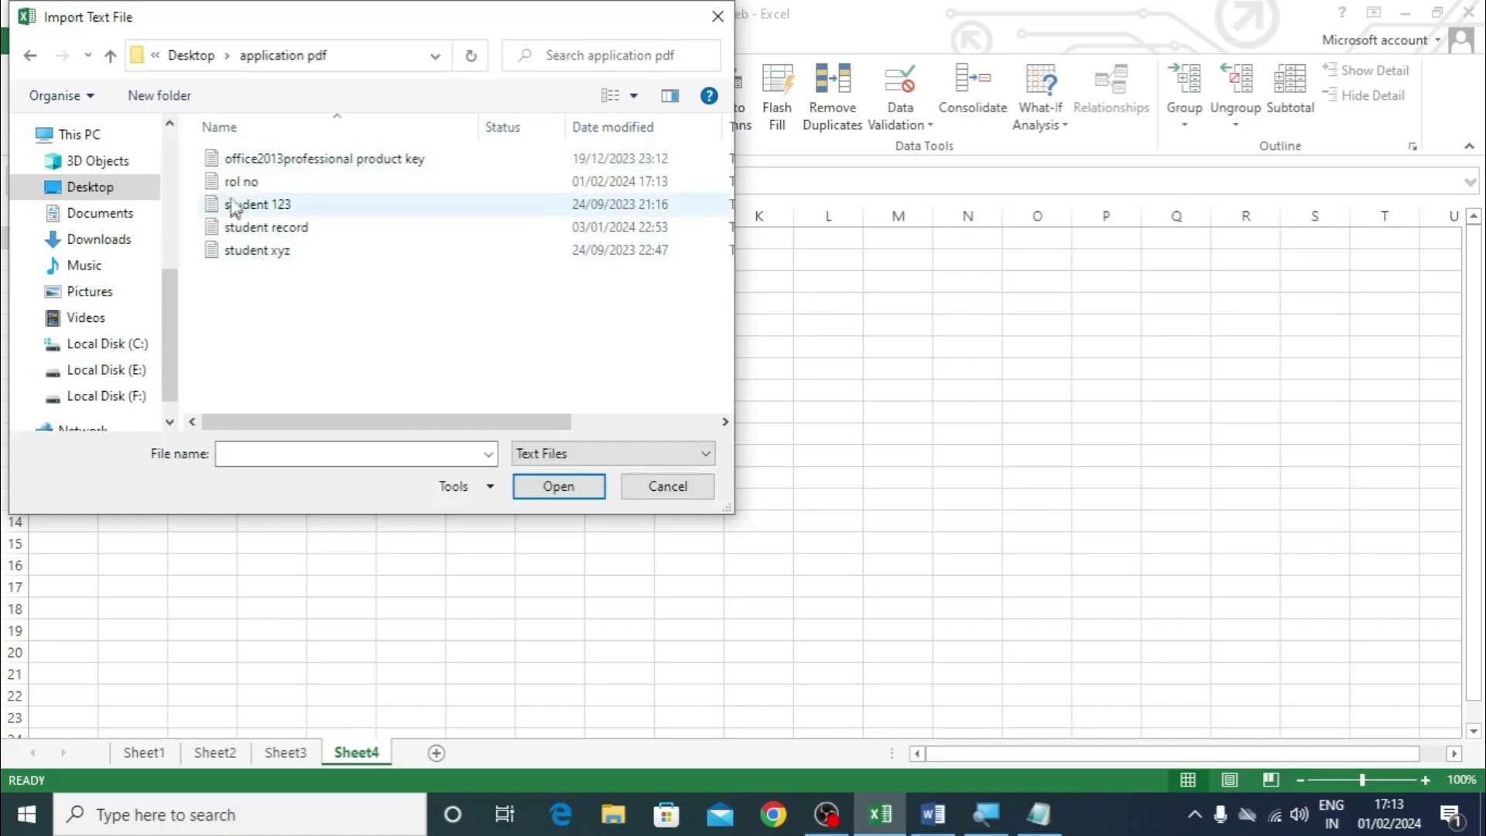
left_click(242, 182)
left_click(562, 486)
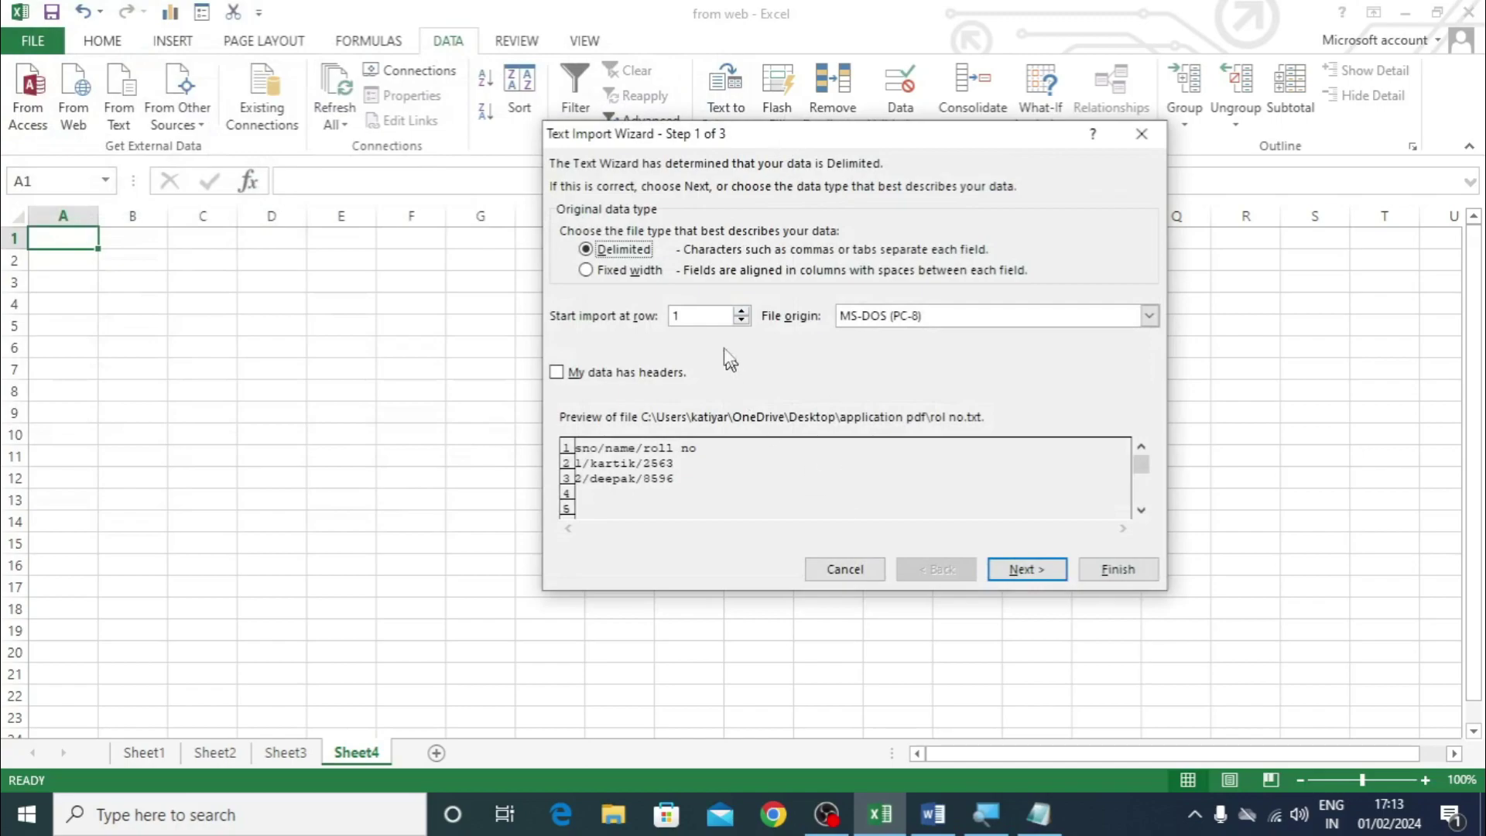
Step: Import the rol no text file as delimited data, split at the / character, into Sheet4 starting at cell A1
left_click(1023, 570)
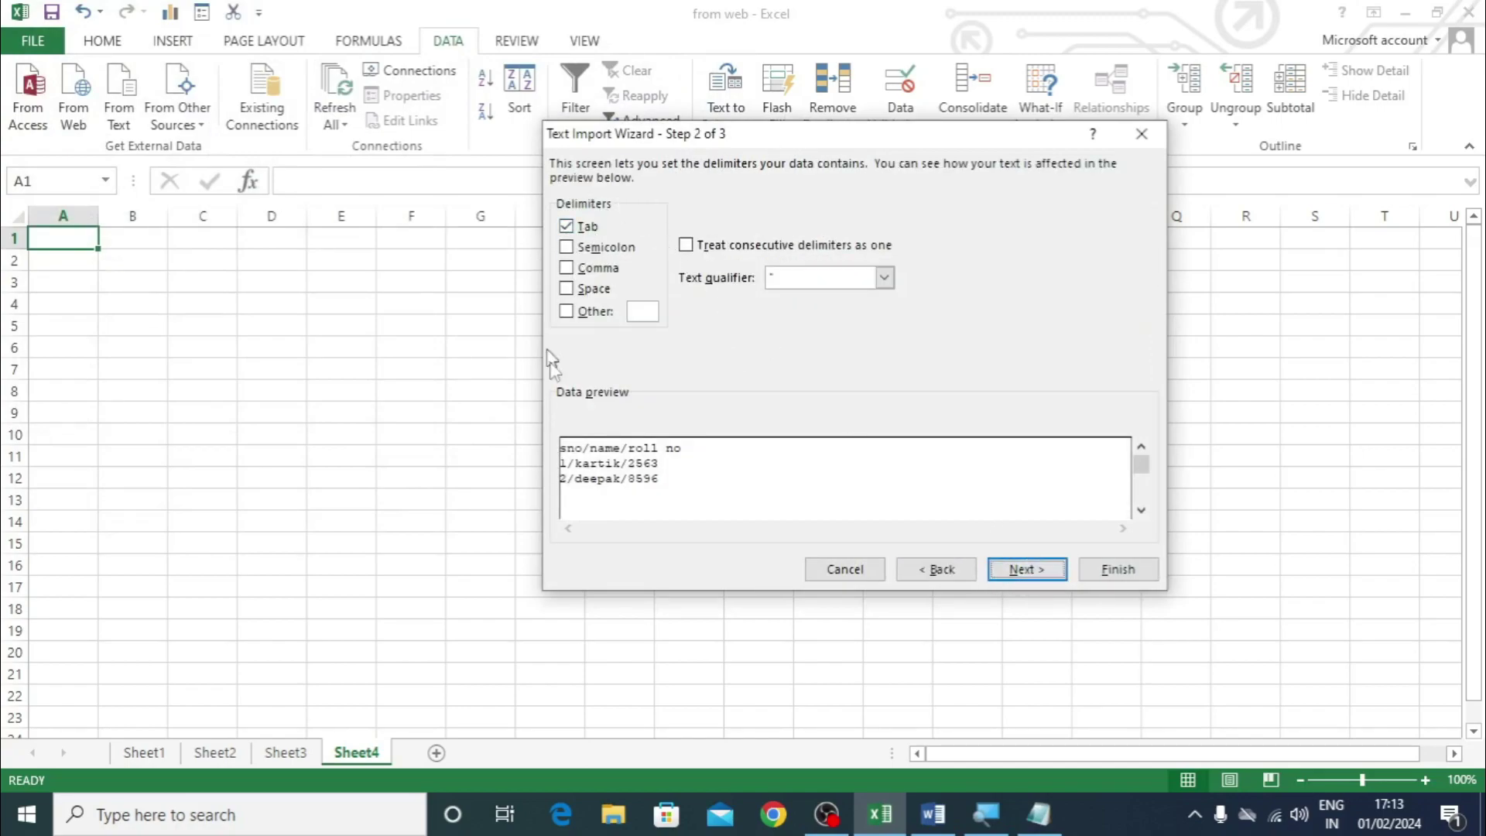
left_click(1038, 814)
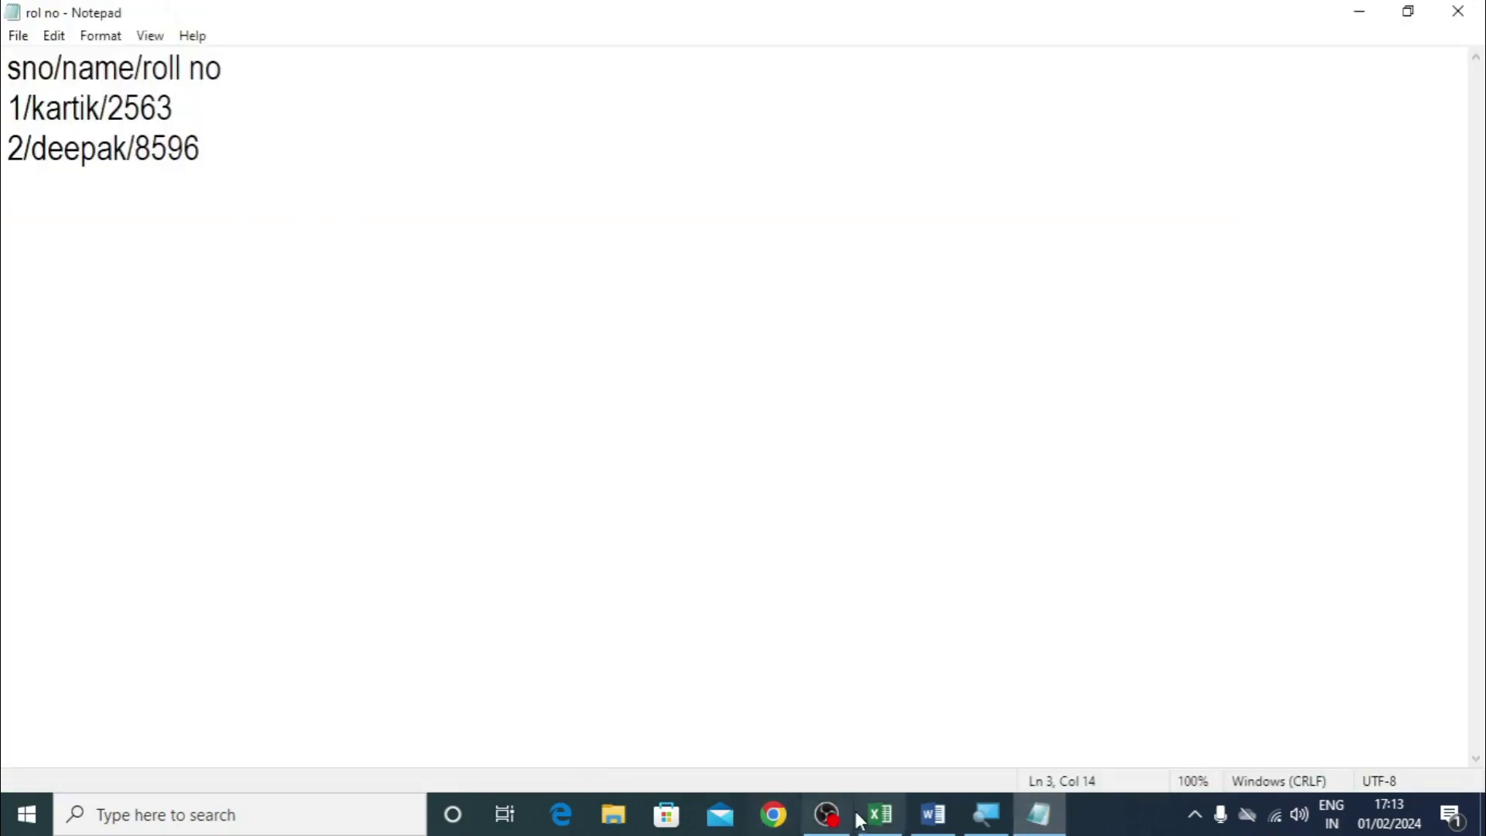
left_click(880, 814)
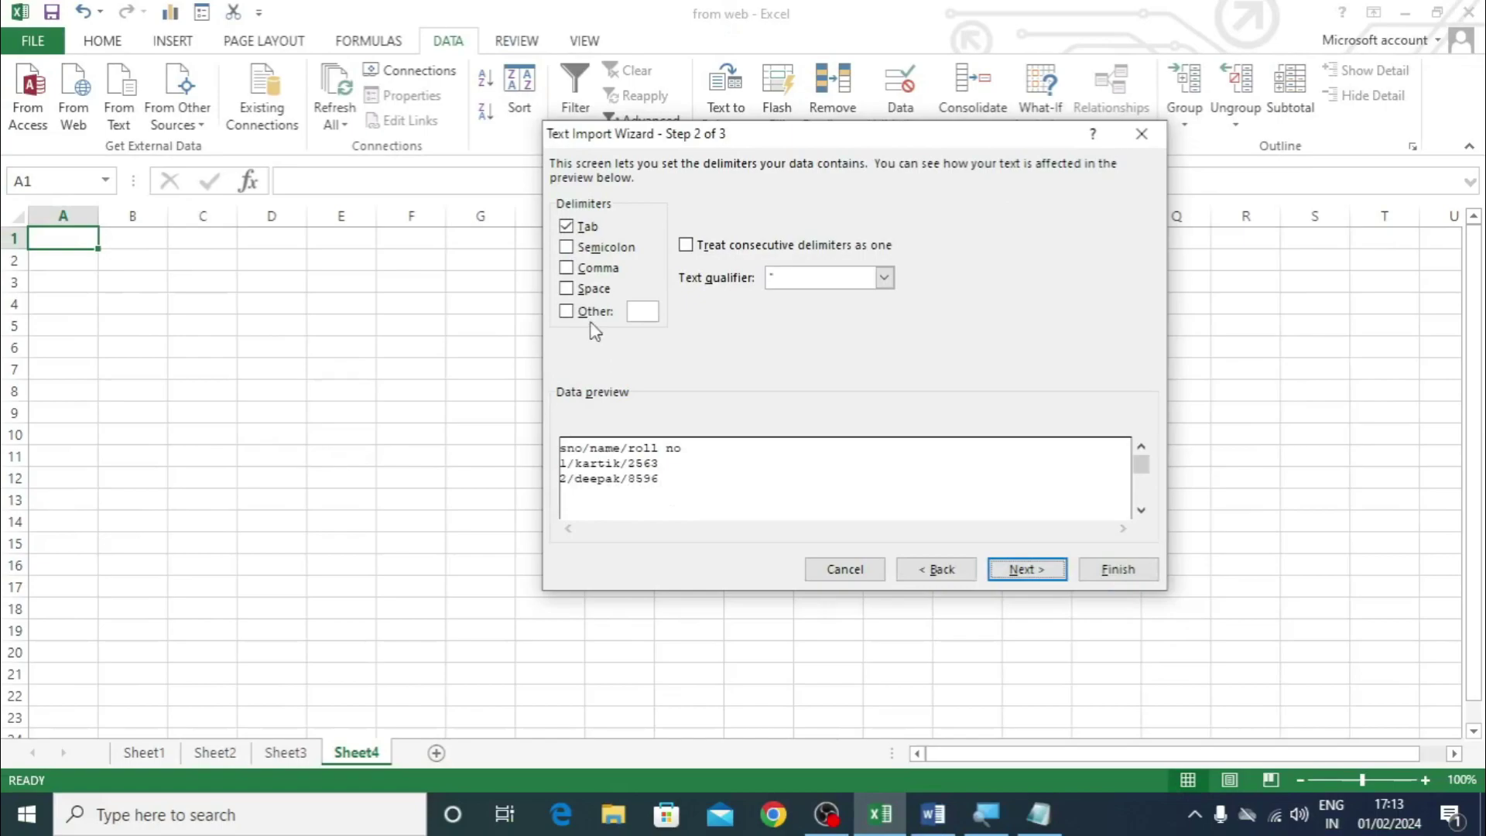
left_click(586, 315)
type("/")
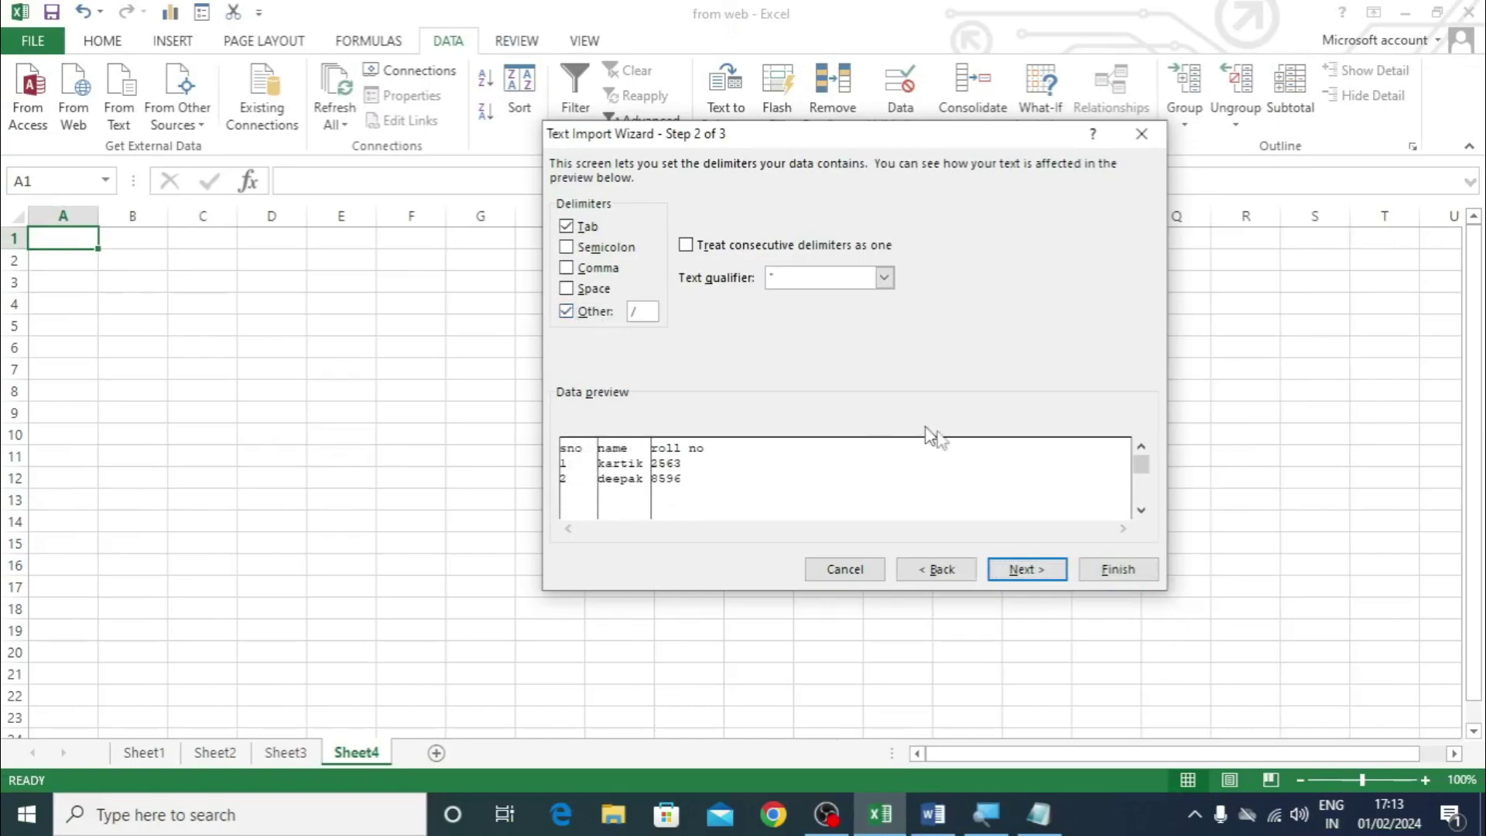
left_click(1022, 576)
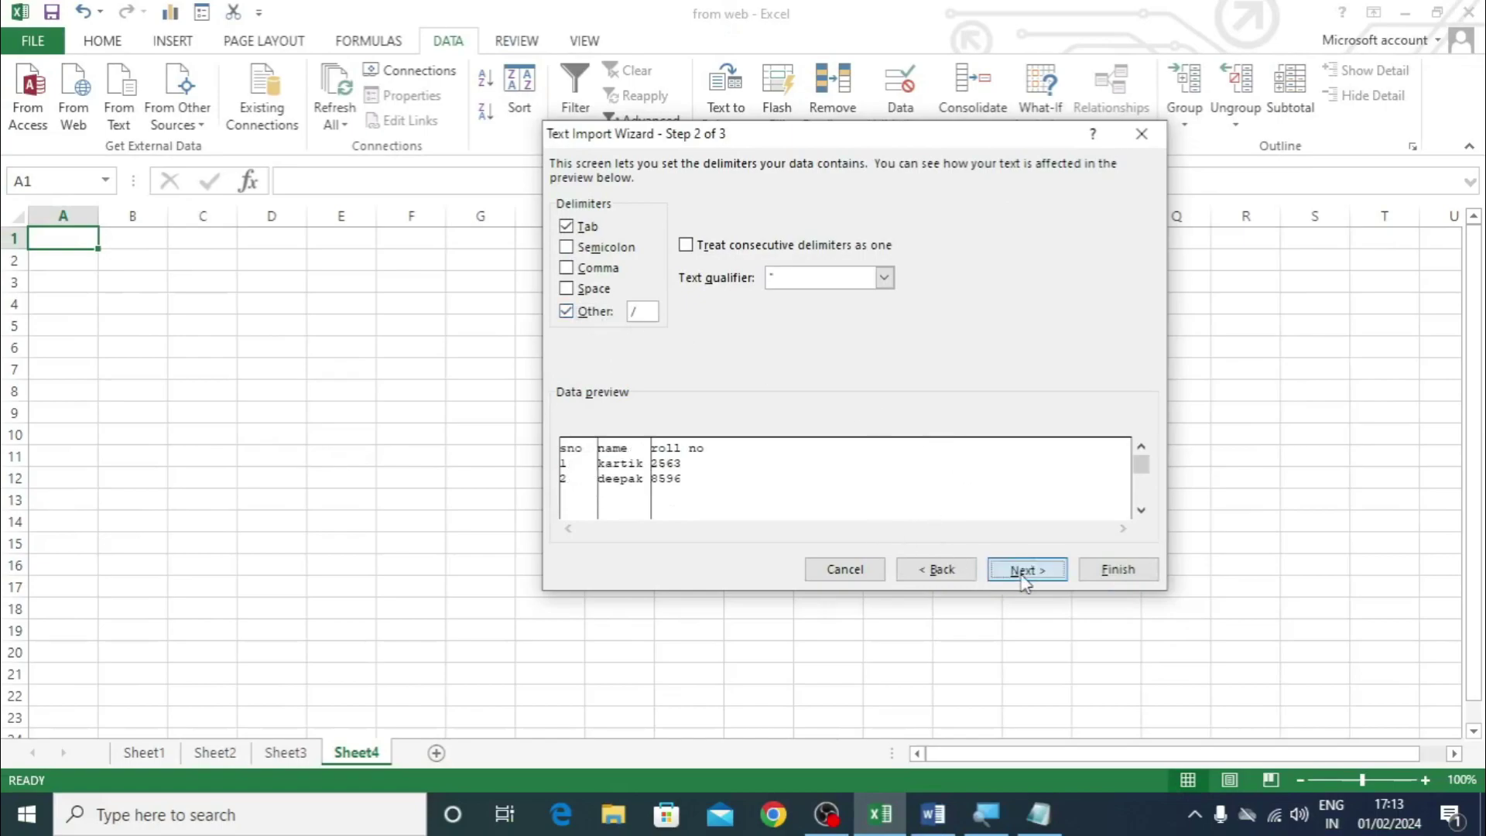
left_click(1113, 571)
left_click(898, 489)
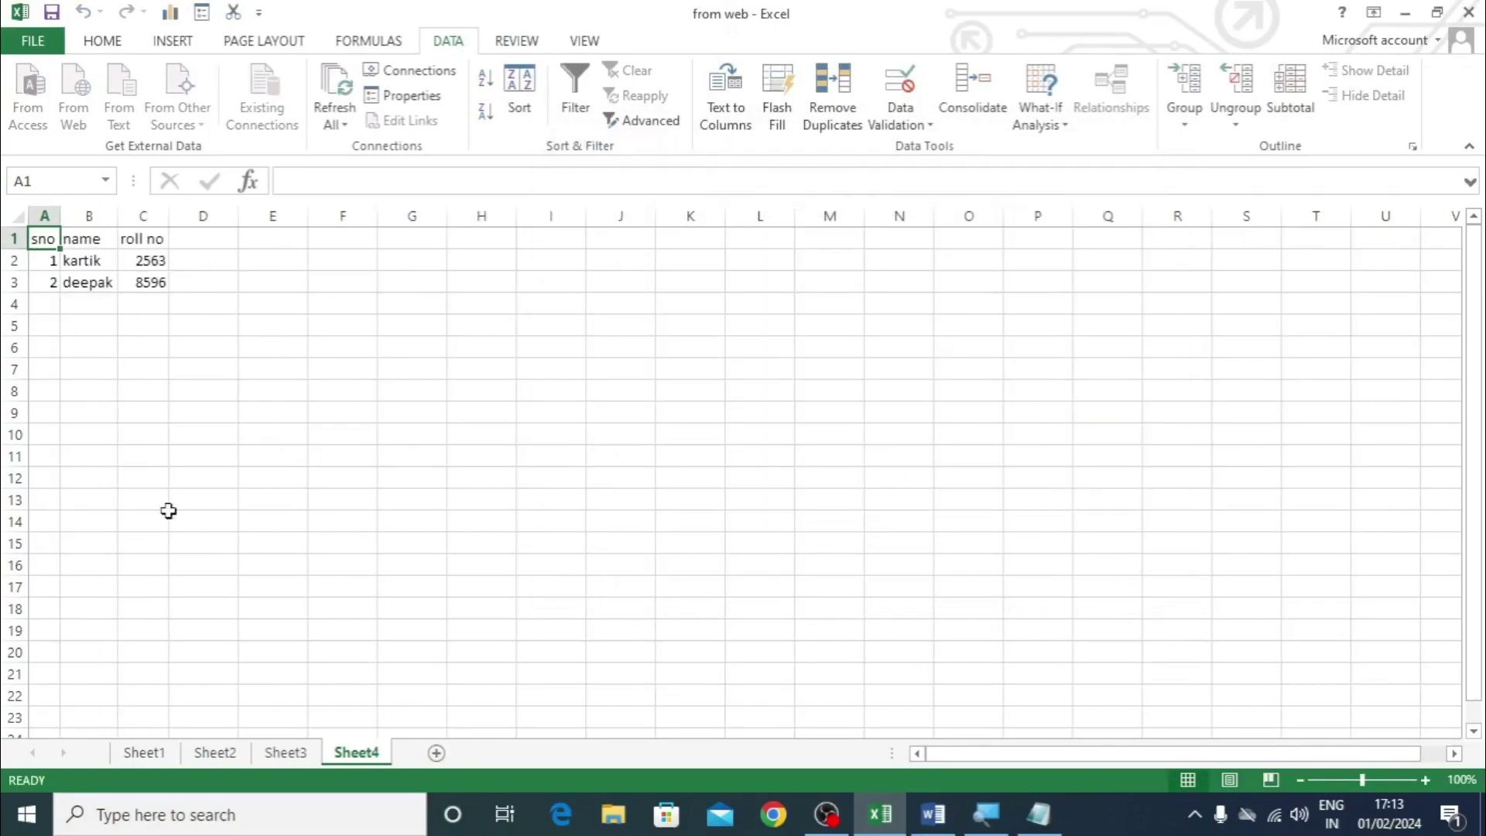
Step: Add a new worksheet and start importing the text file student record from the application pdf folder
left_click(436, 752)
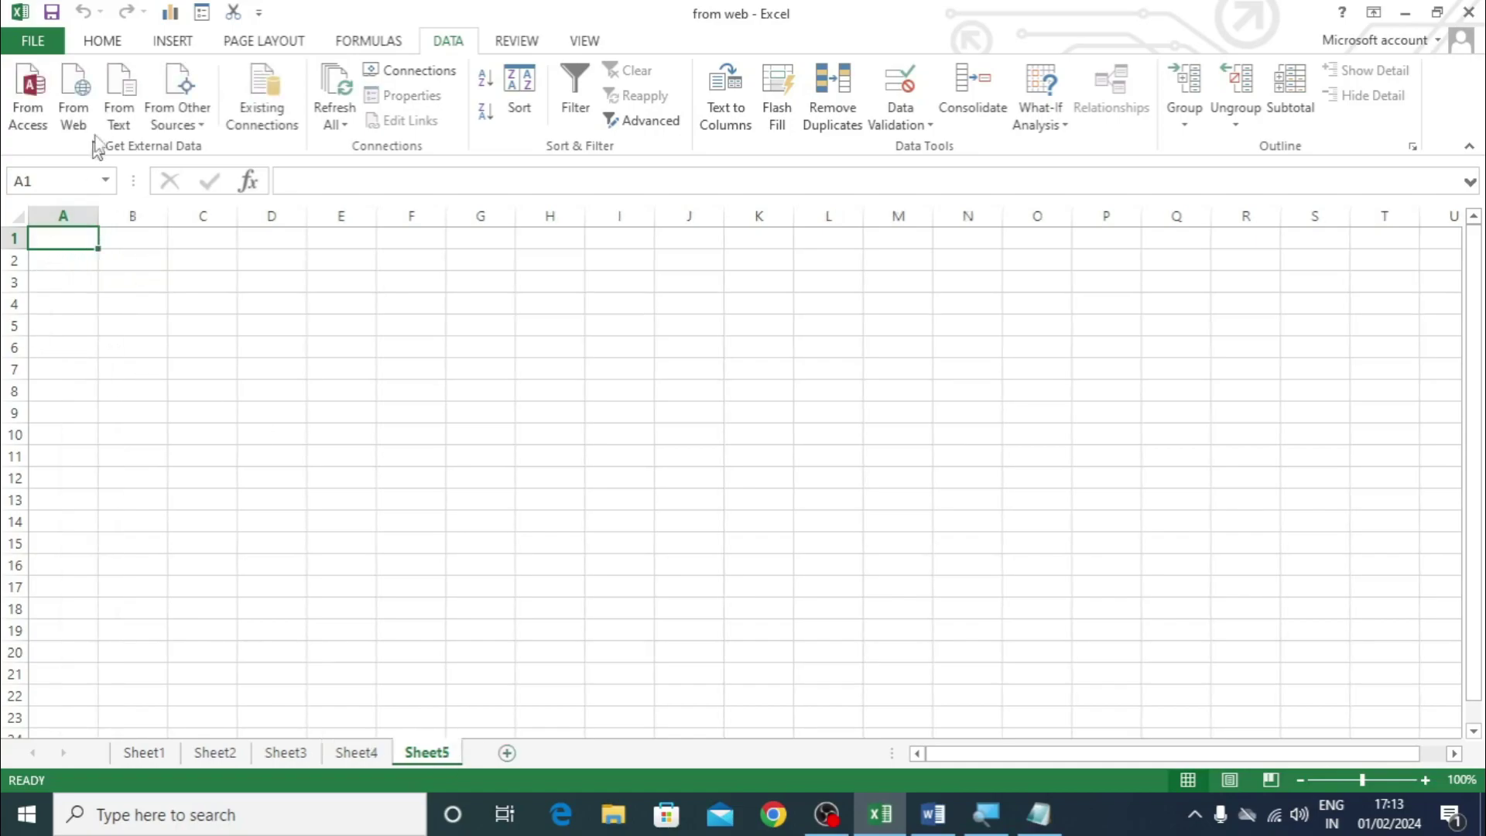
left_click(128, 114)
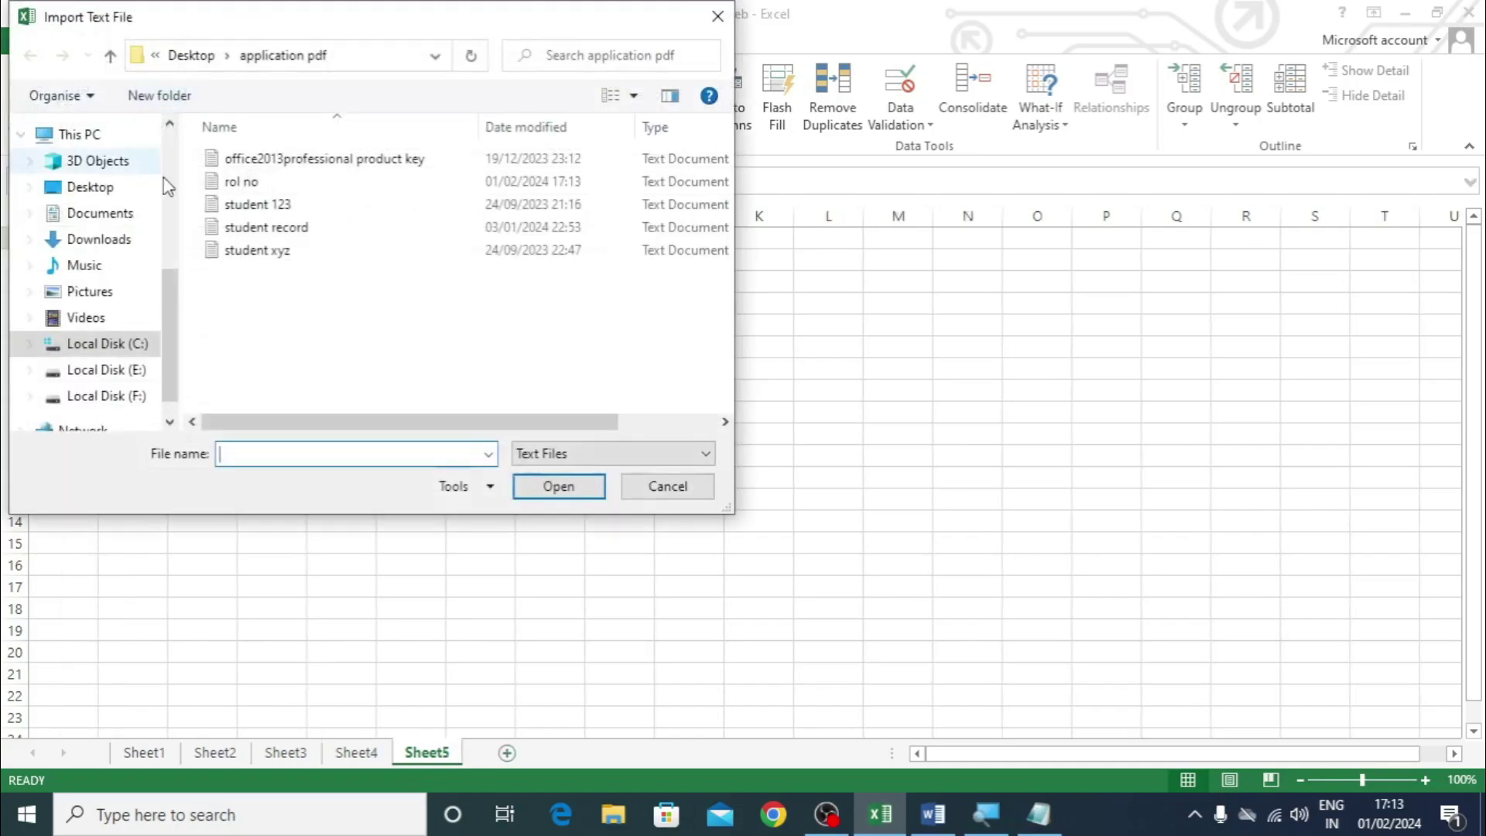
left_click(265, 228)
left_click(557, 487)
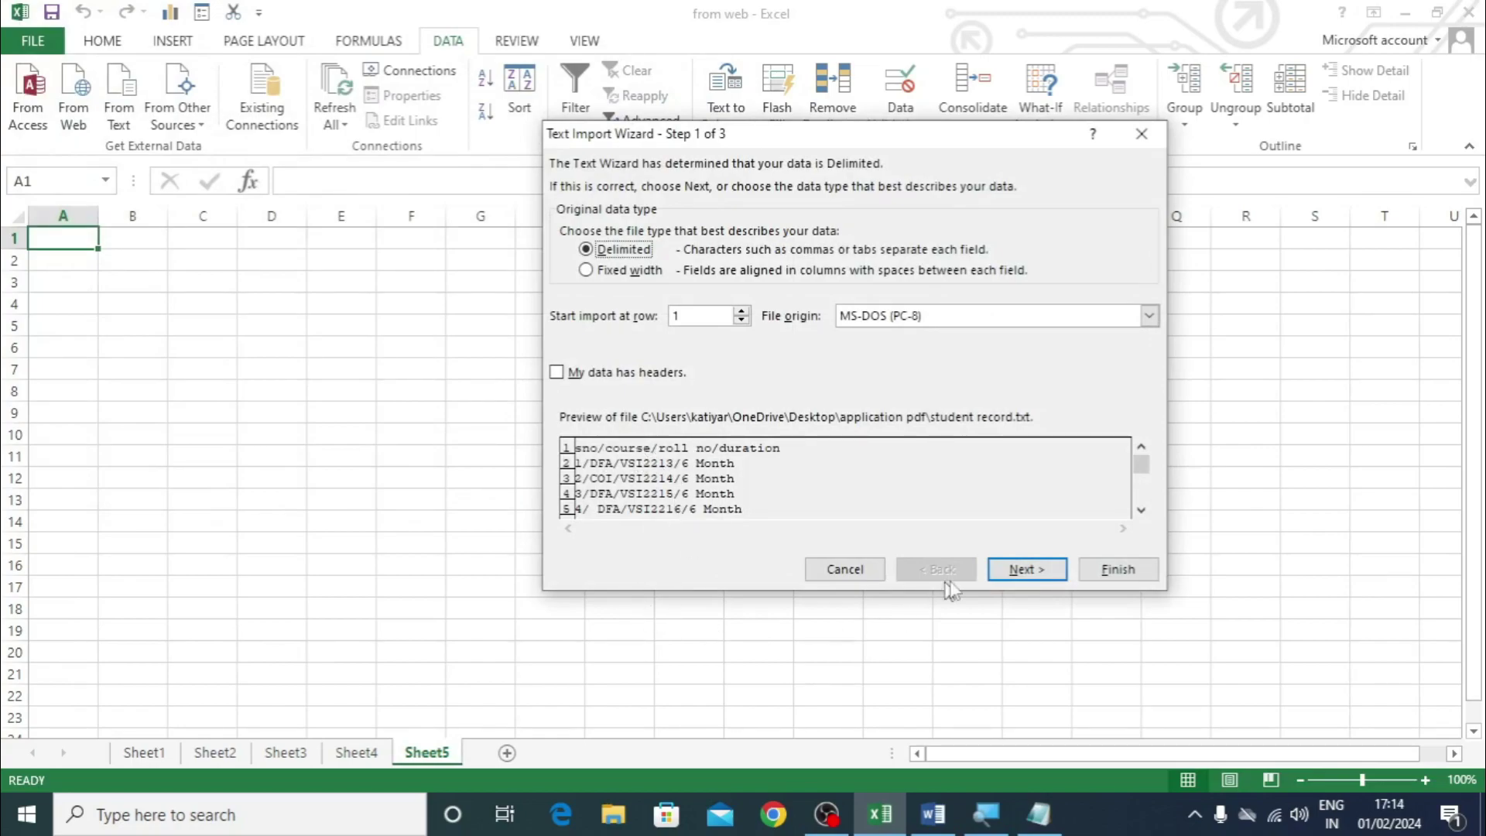
Step: Split the student record data at the / delimiter and place it in the existing worksheet at cell A1
left_click(1009, 570)
left_click(587, 310)
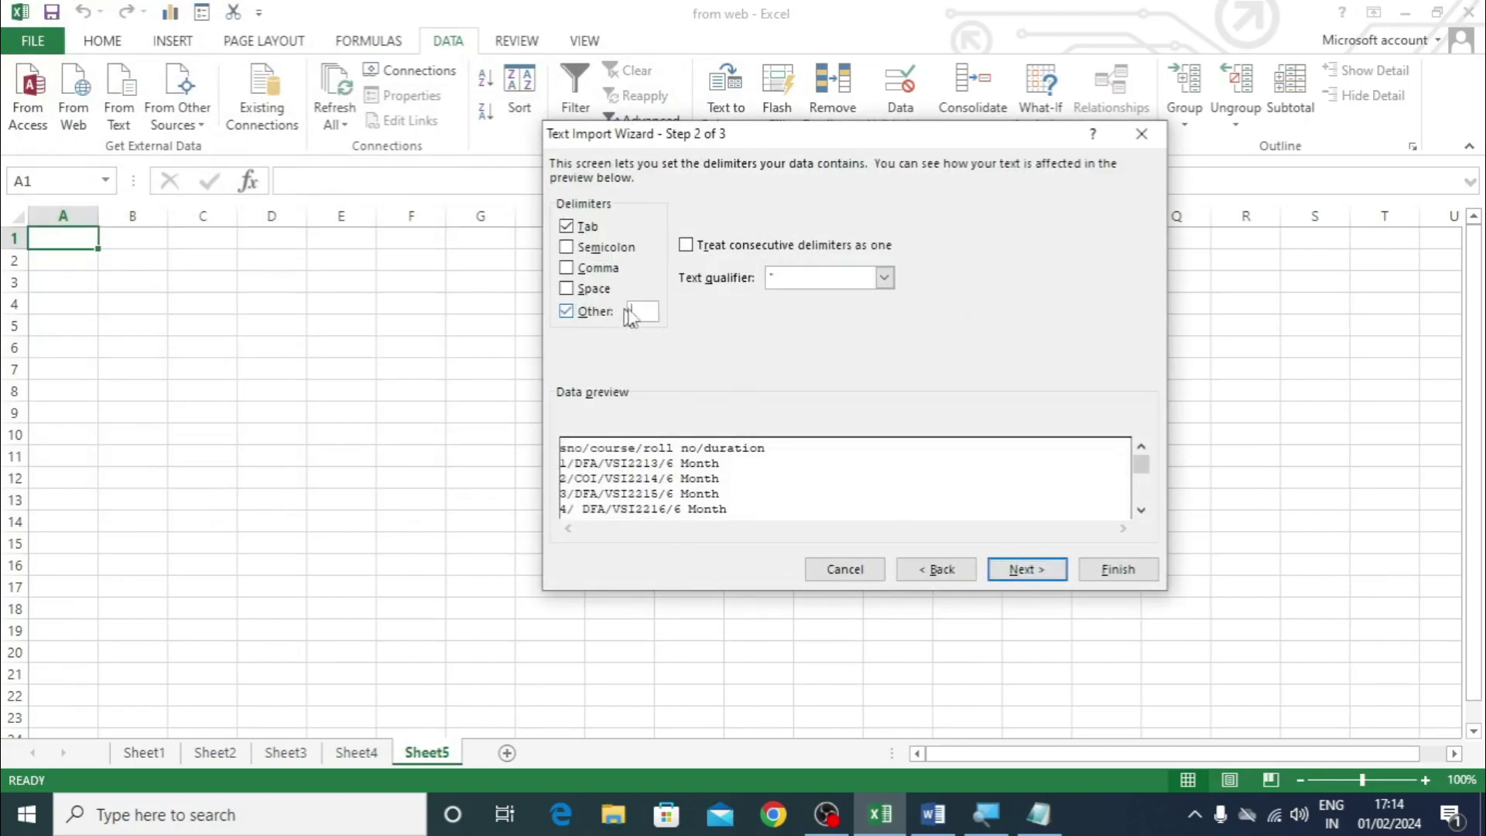
type("/")
left_click(1039, 572)
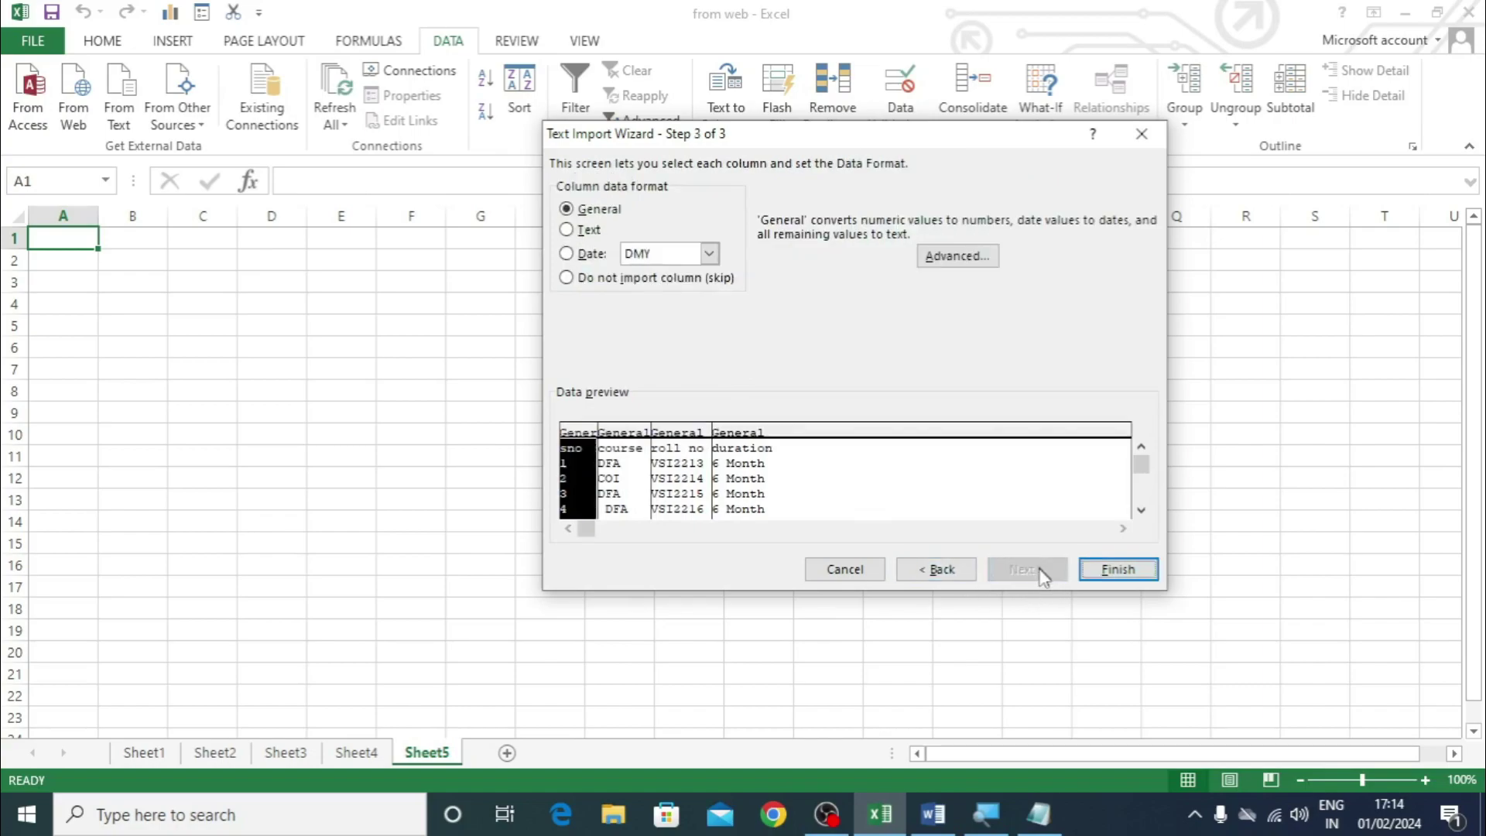
left_click(1114, 573)
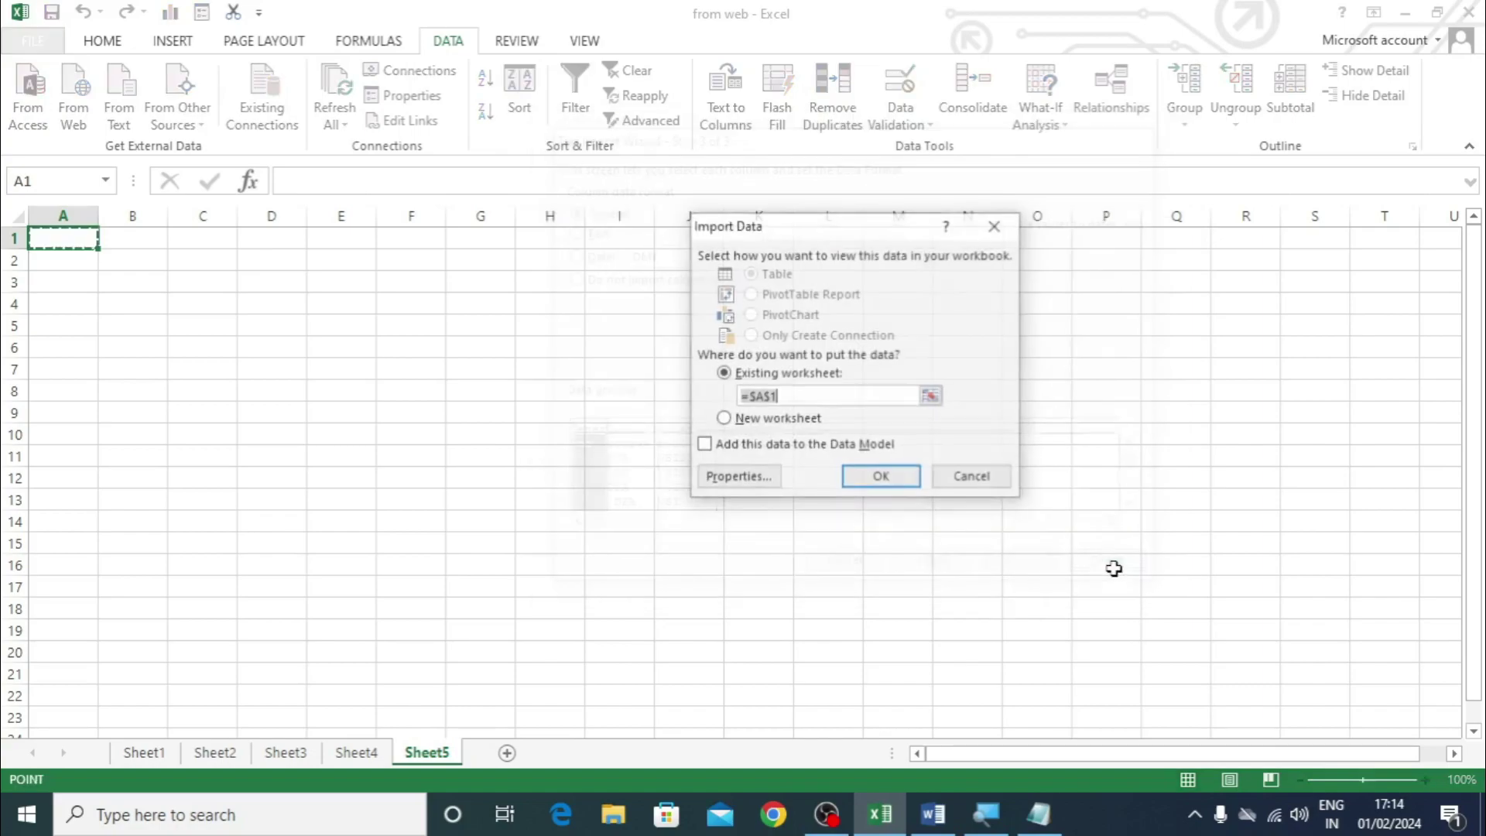
left_click(895, 479)
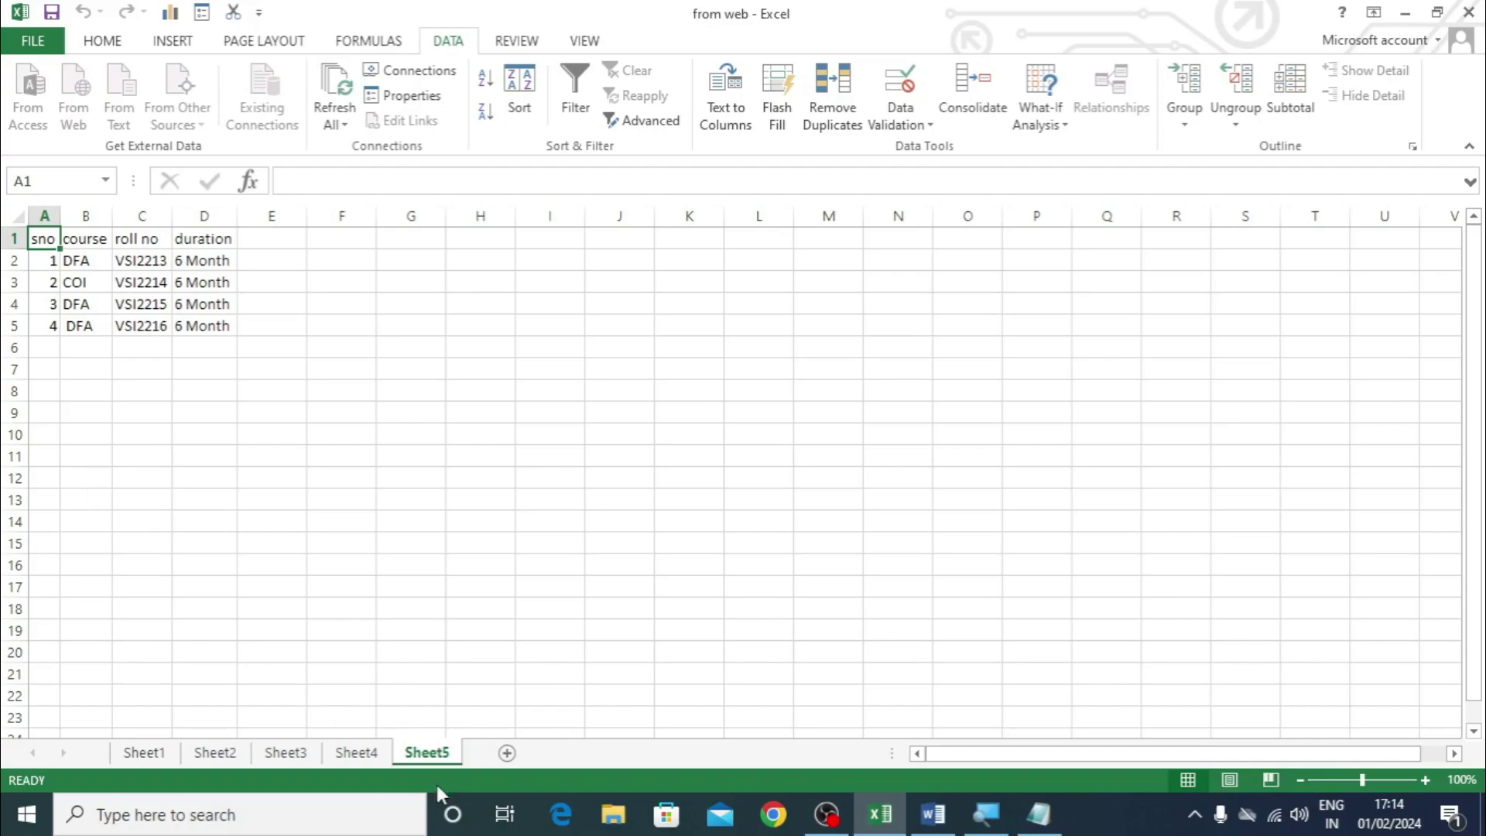
Step: Compare the imported text data on Sheet4 and Sheet5
left_click(356, 752)
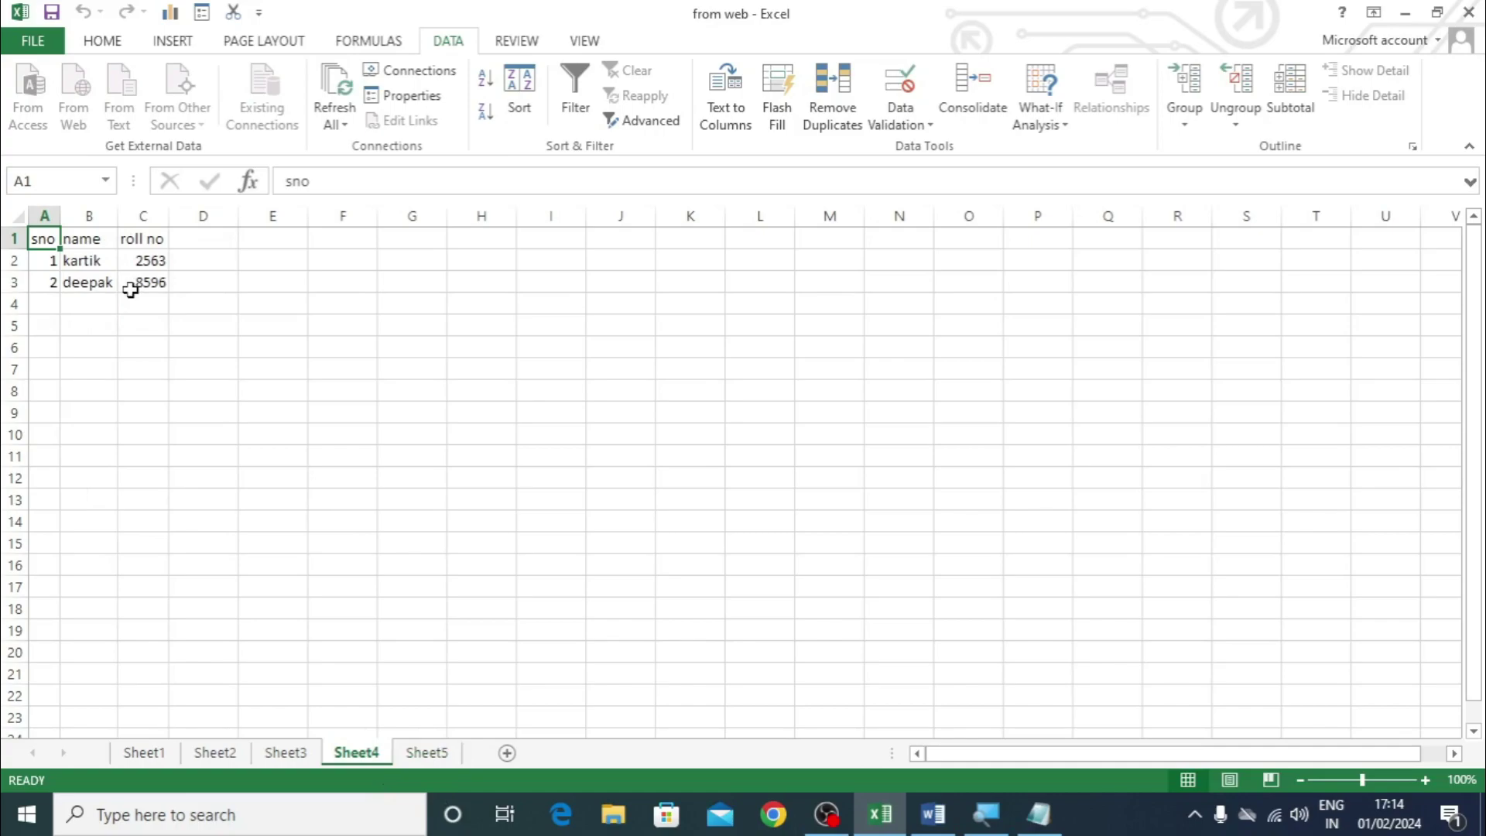
left_click(199, 384)
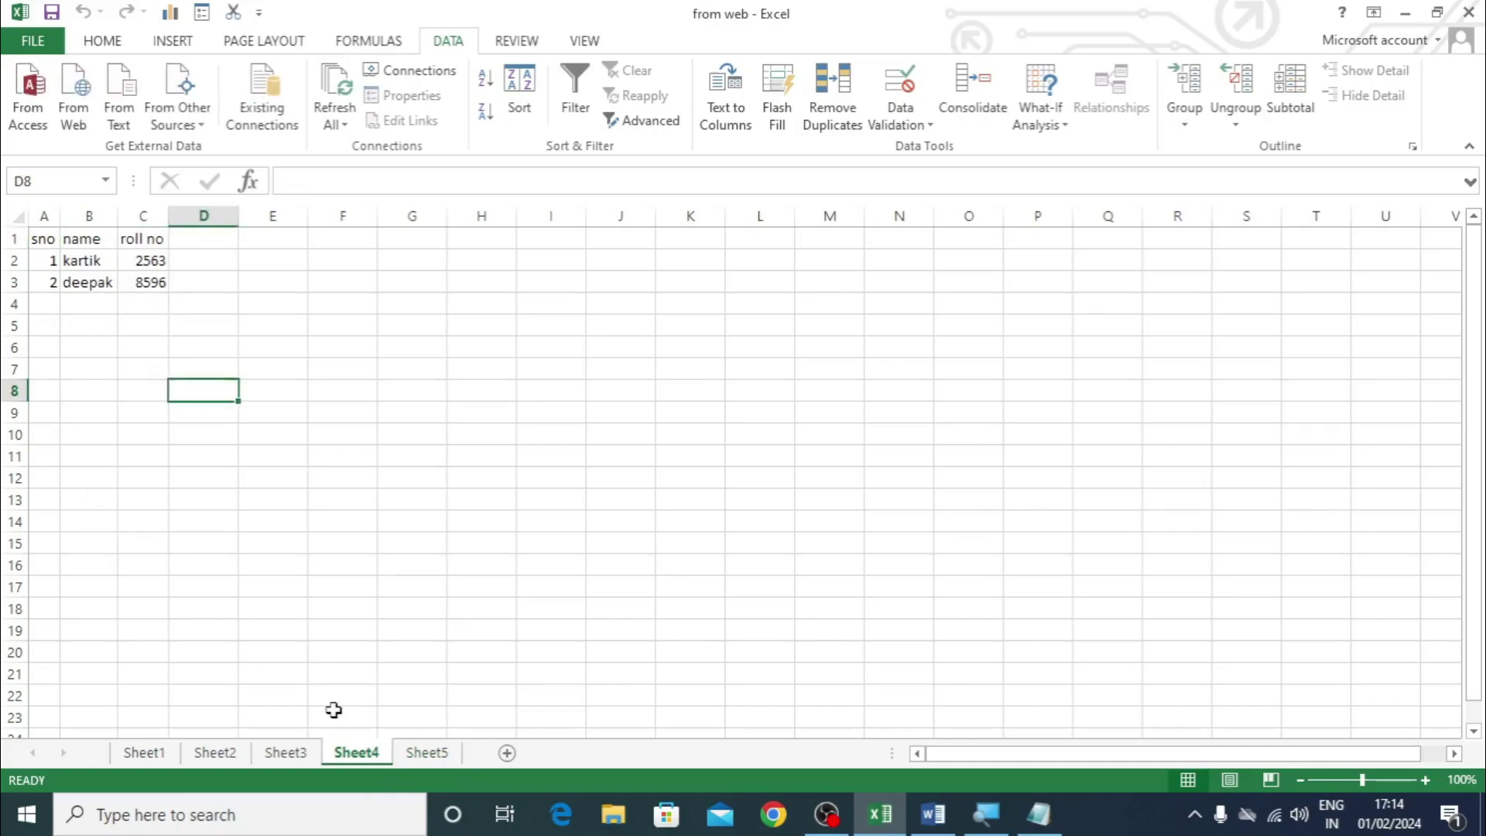
left_click(426, 752)
left_click(86, 347)
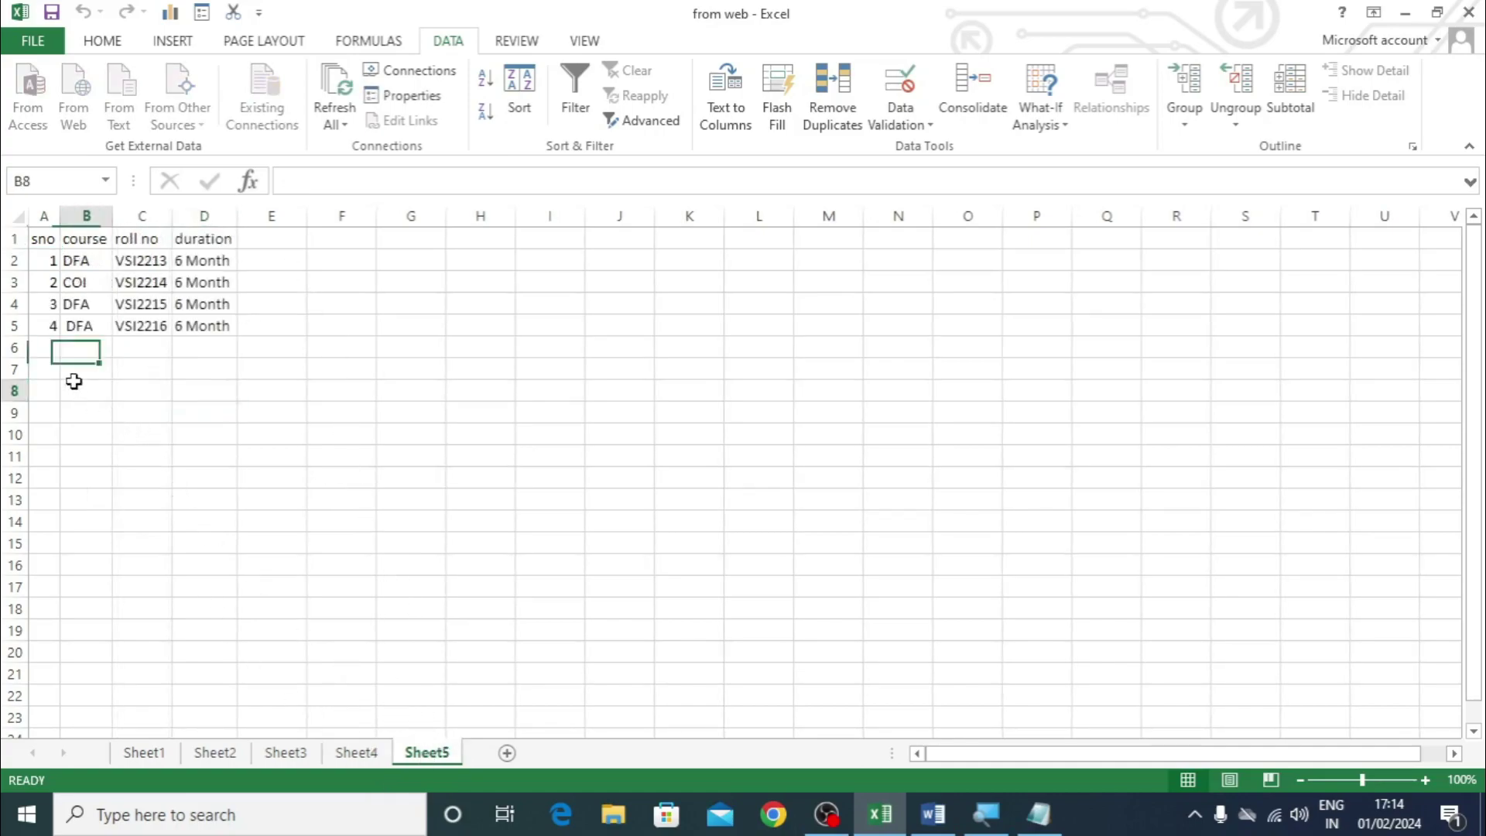
left_click(85, 390)
Step: Examine the other external data sources, the existing connections in the workbook and on this computer, and the available tables
left_click(177, 78)
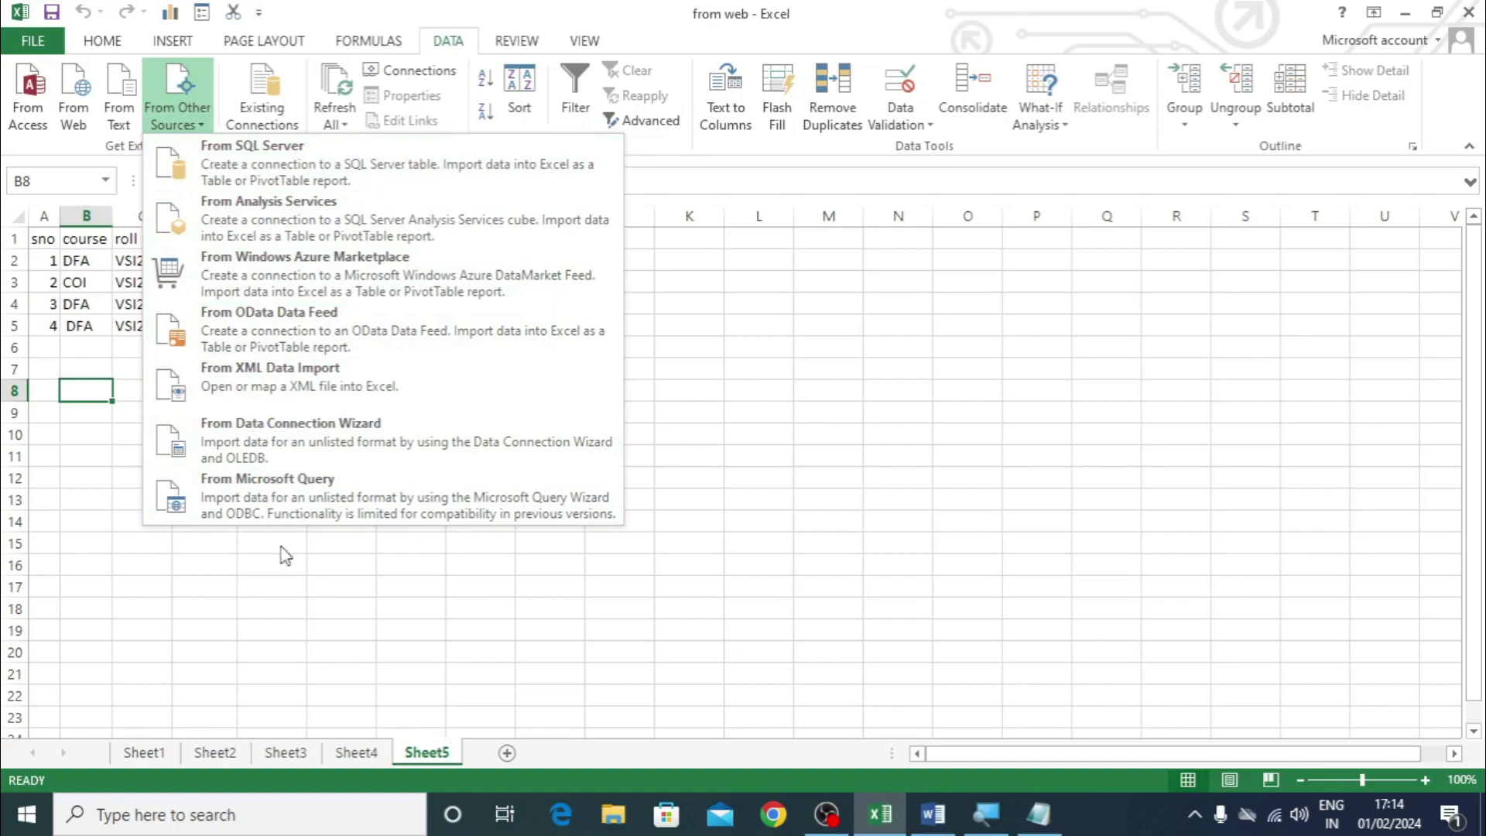
left_click(271, 102)
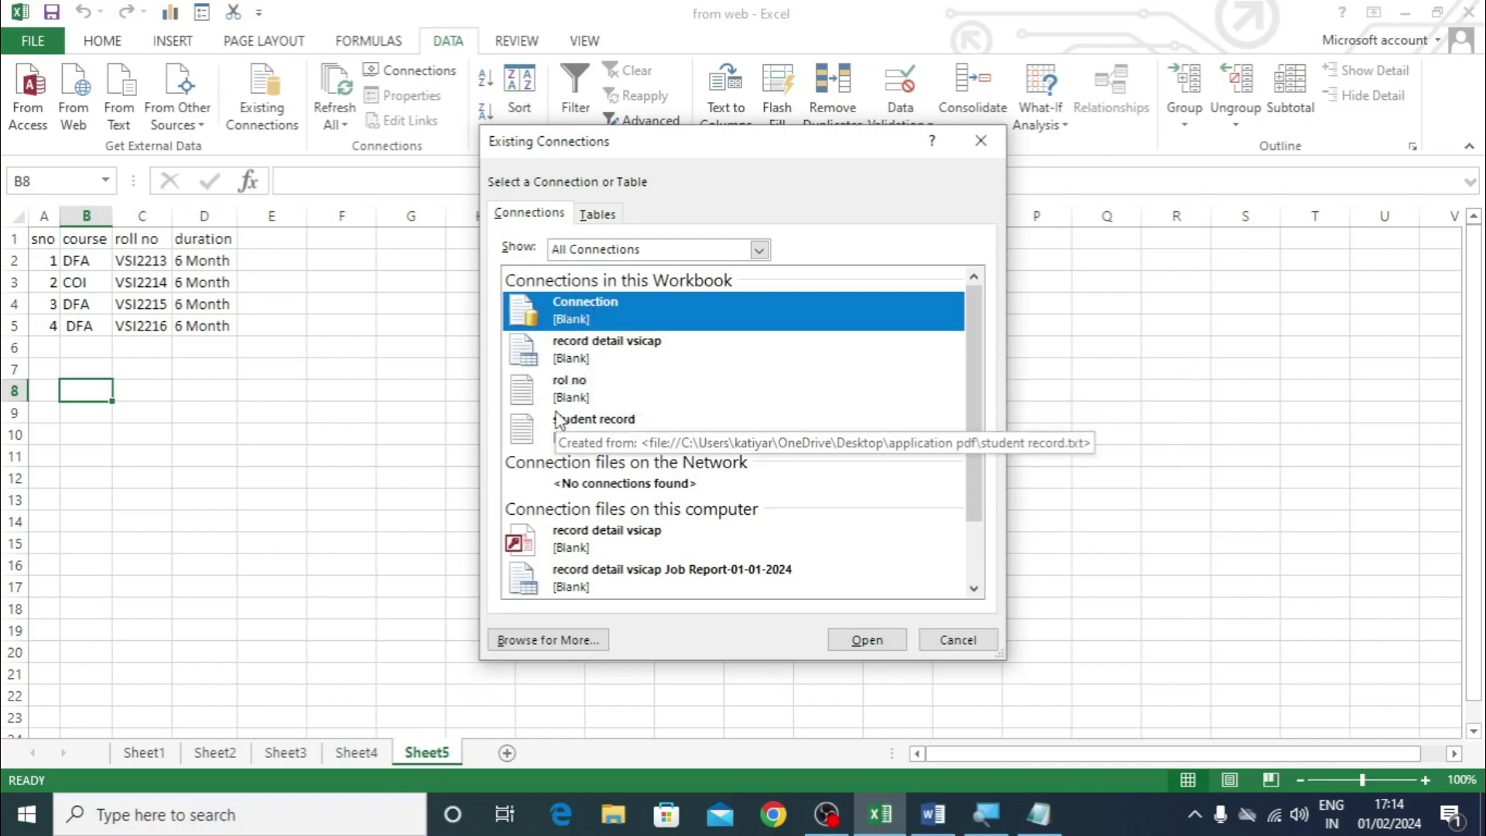
left_click(599, 250)
left_click(599, 252)
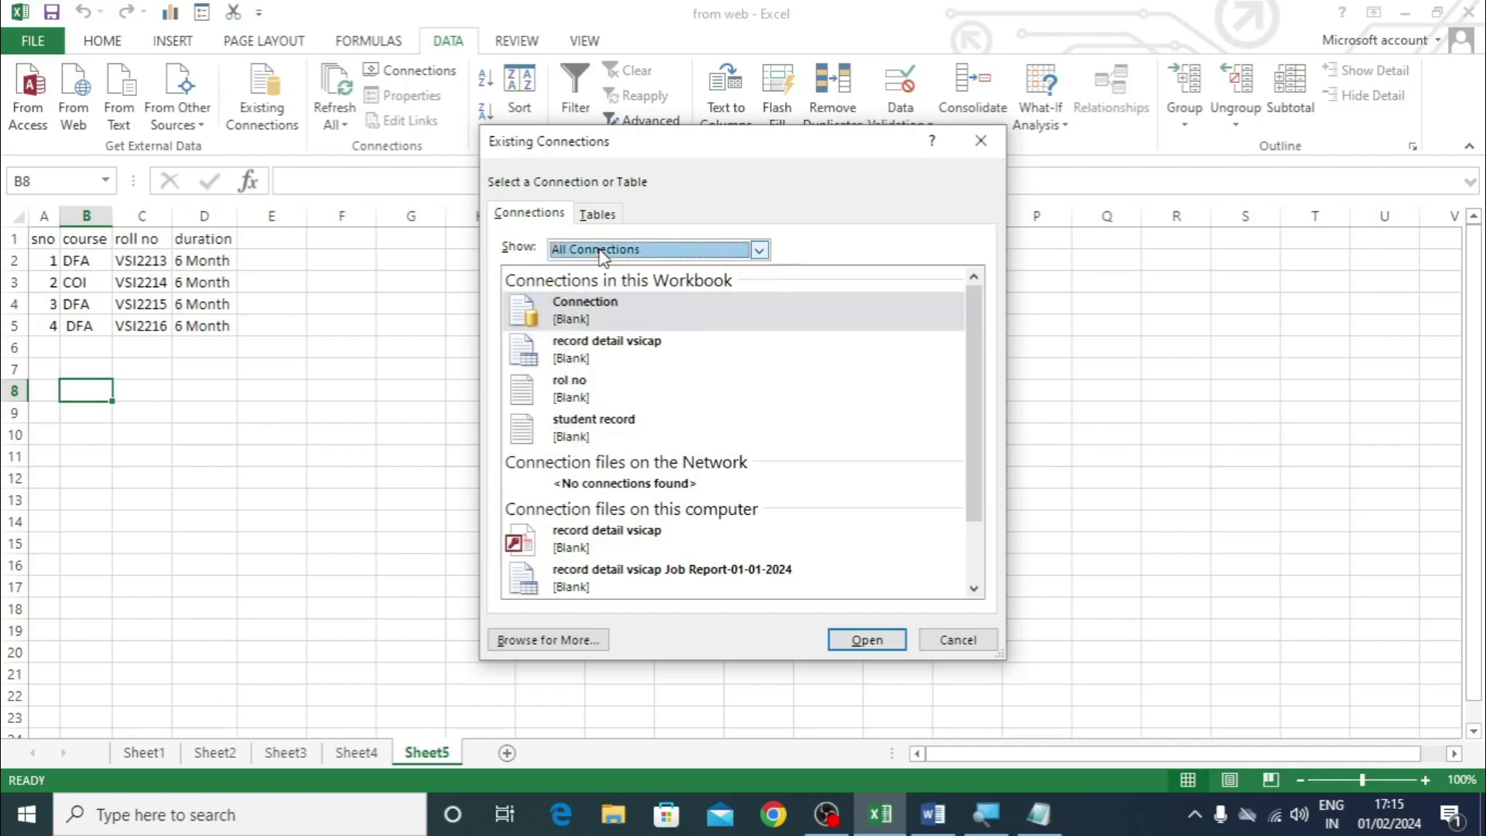
left_click(601, 252)
left_click(594, 285)
left_click(592, 251)
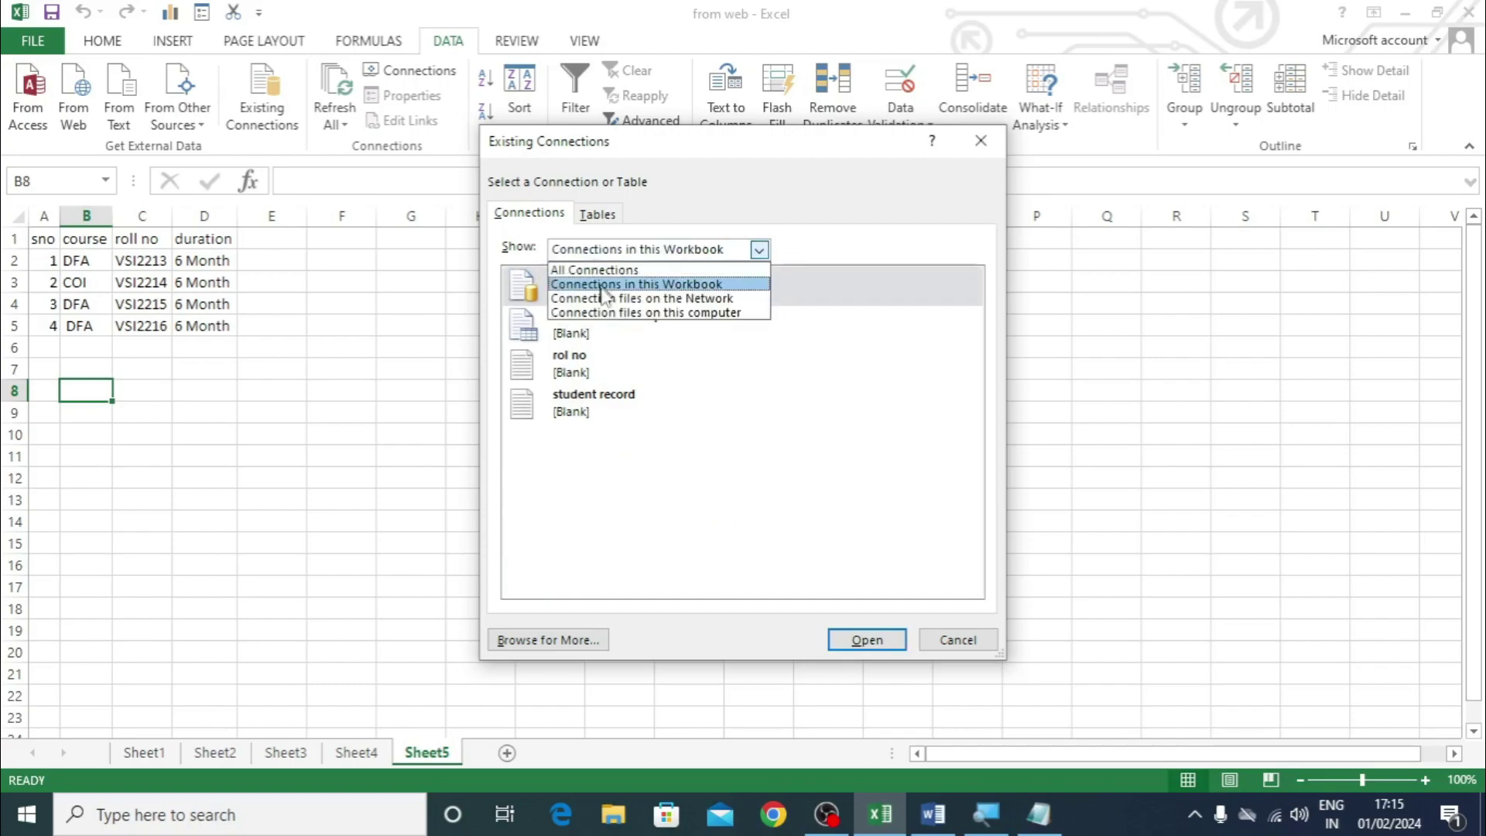
left_click(611, 313)
left_click(611, 249)
left_click(614, 285)
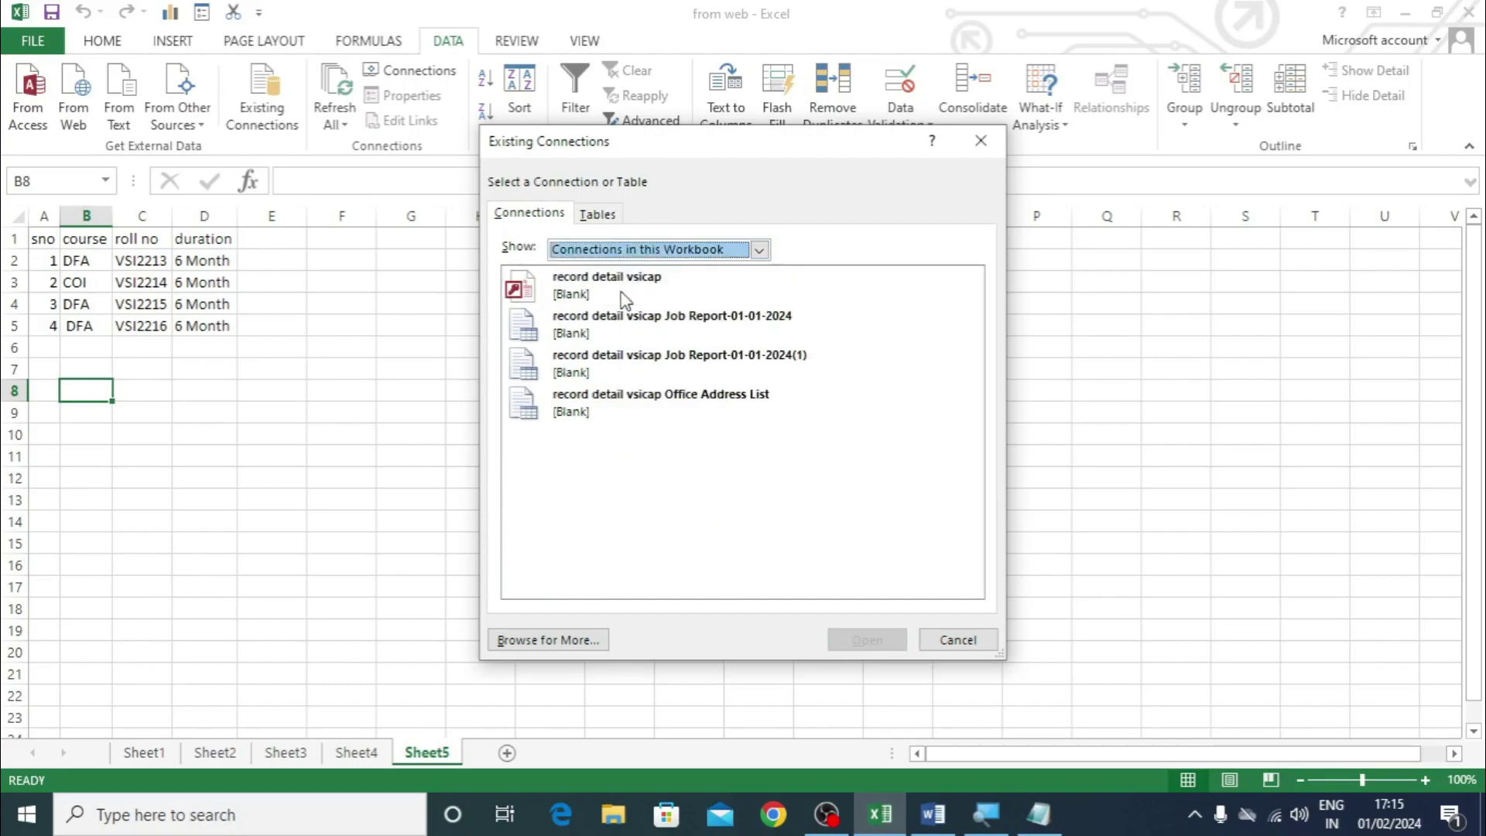
left_click(611, 249)
left_click(613, 285)
left_click(603, 249)
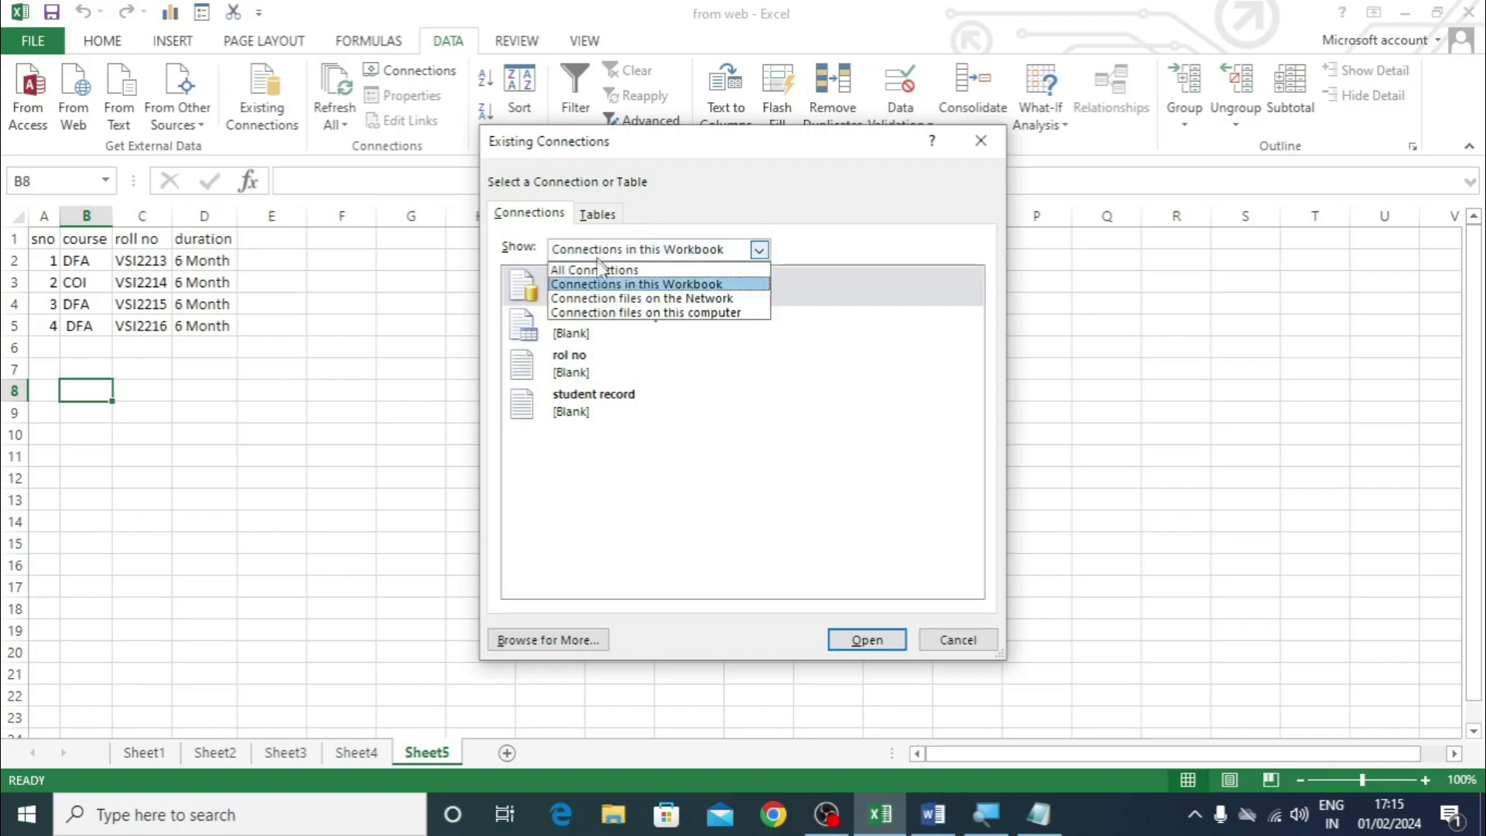
left_click(604, 270)
left_click(597, 215)
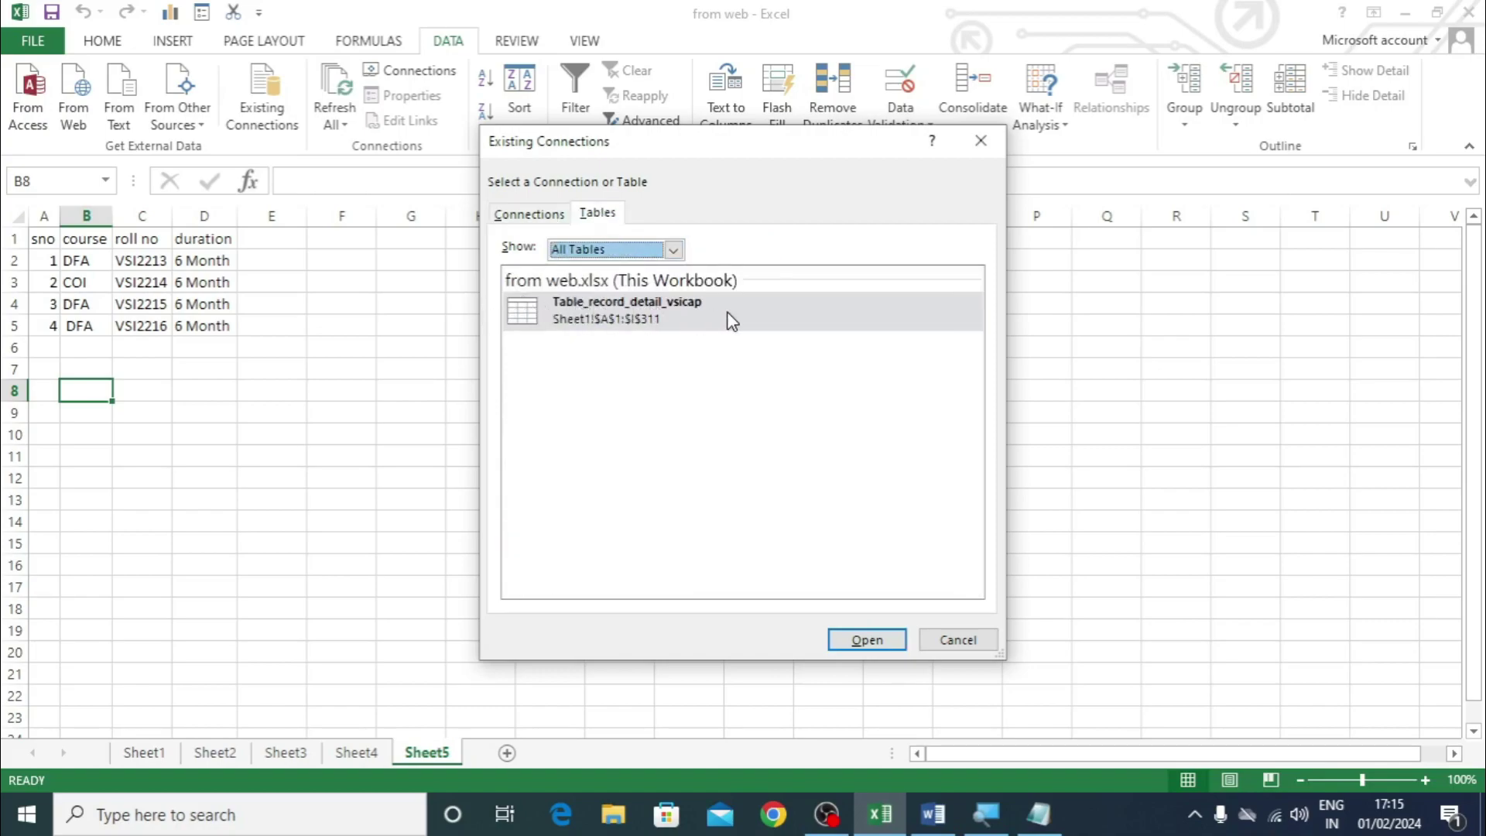
left_click(936, 650)
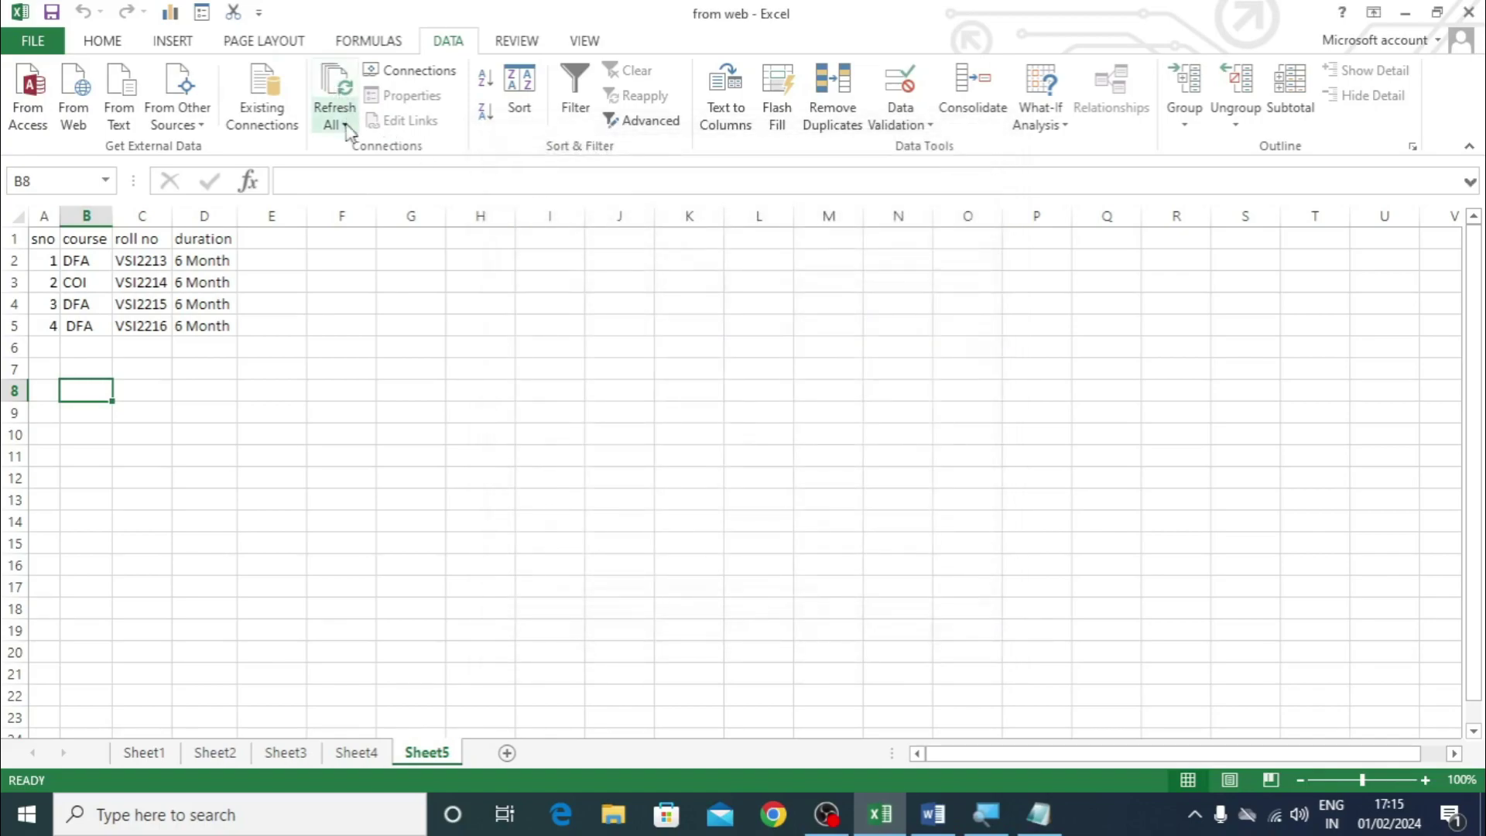
Step: Refresh all data connections in the workbook
left_click(345, 126)
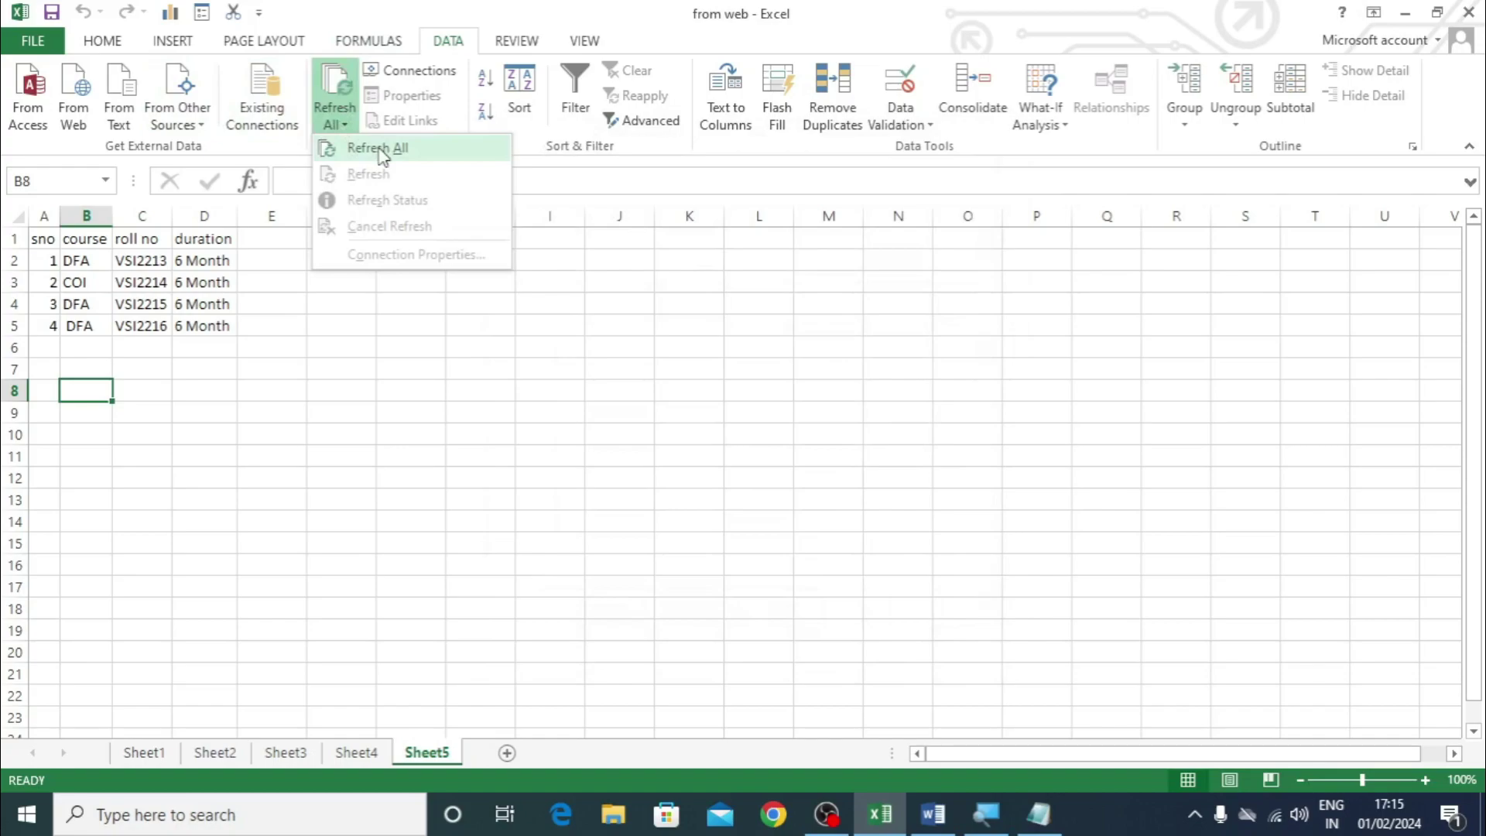
left_click(379, 148)
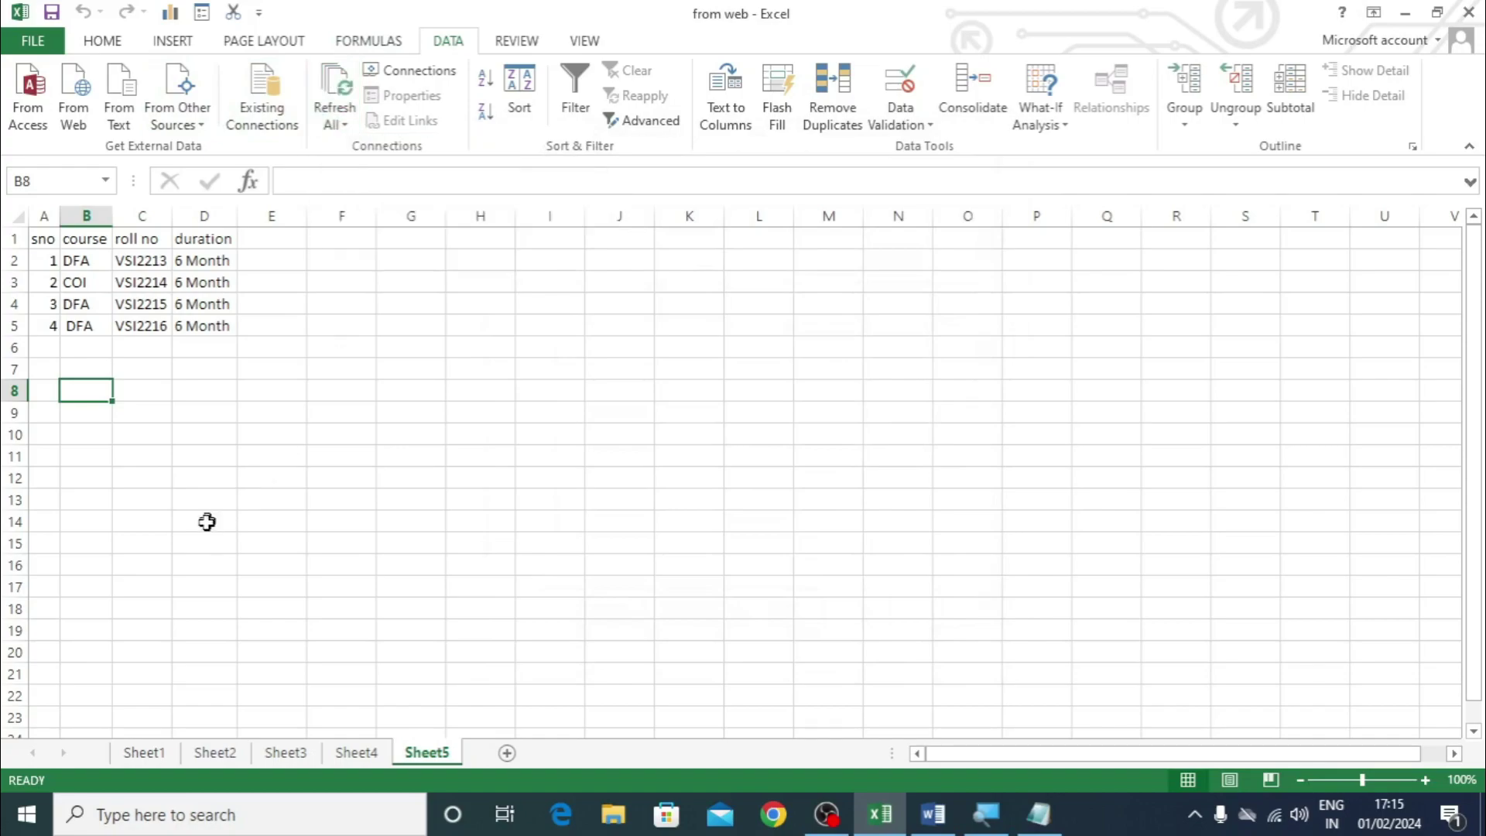
Step: Review the imported Access, web and text data across Sheet1 to Sheet5, ending on the first record's name on Sheet4
left_click(145, 752)
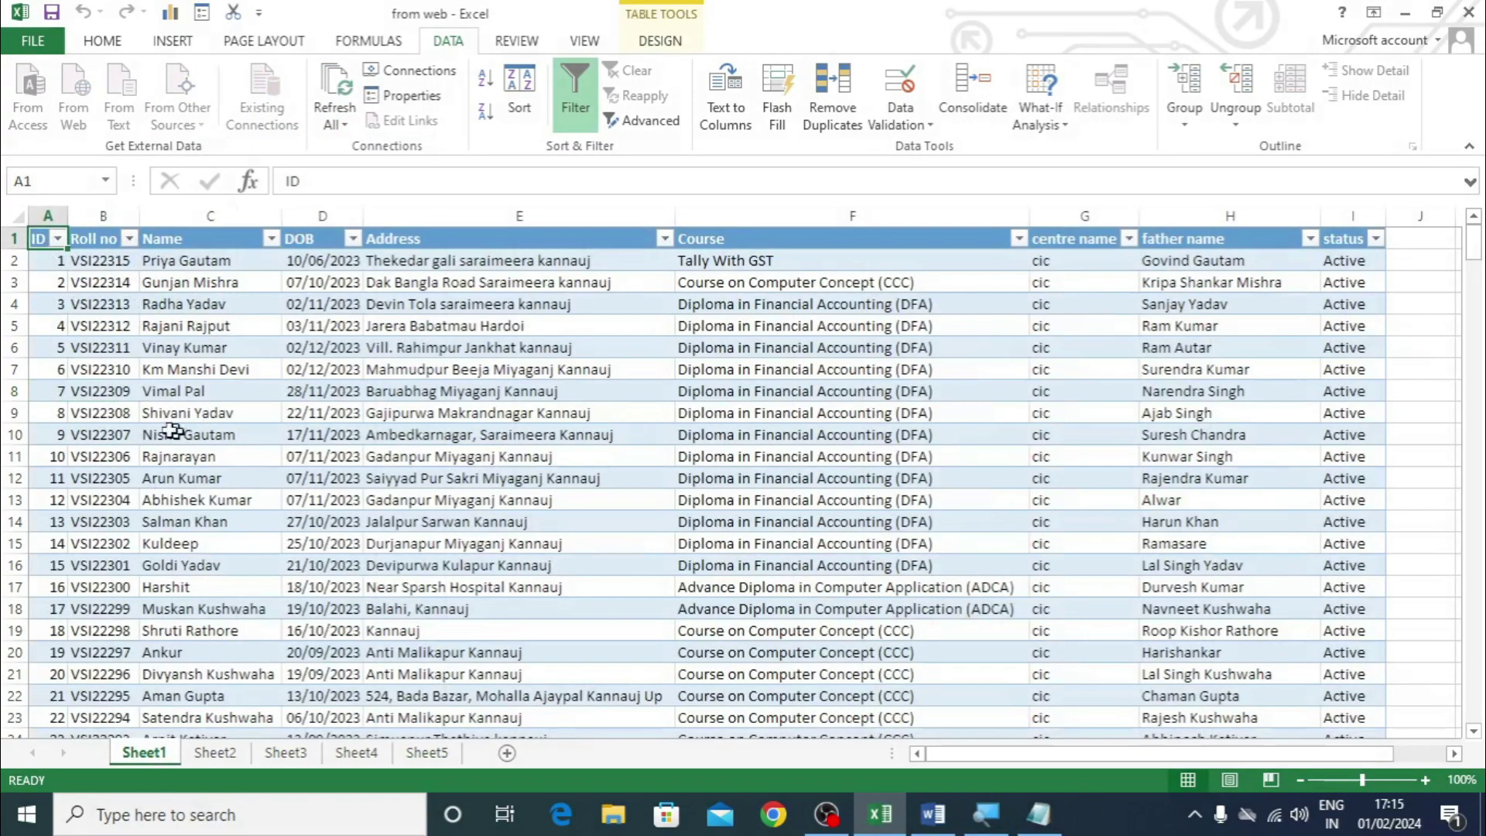
left_click(214, 752)
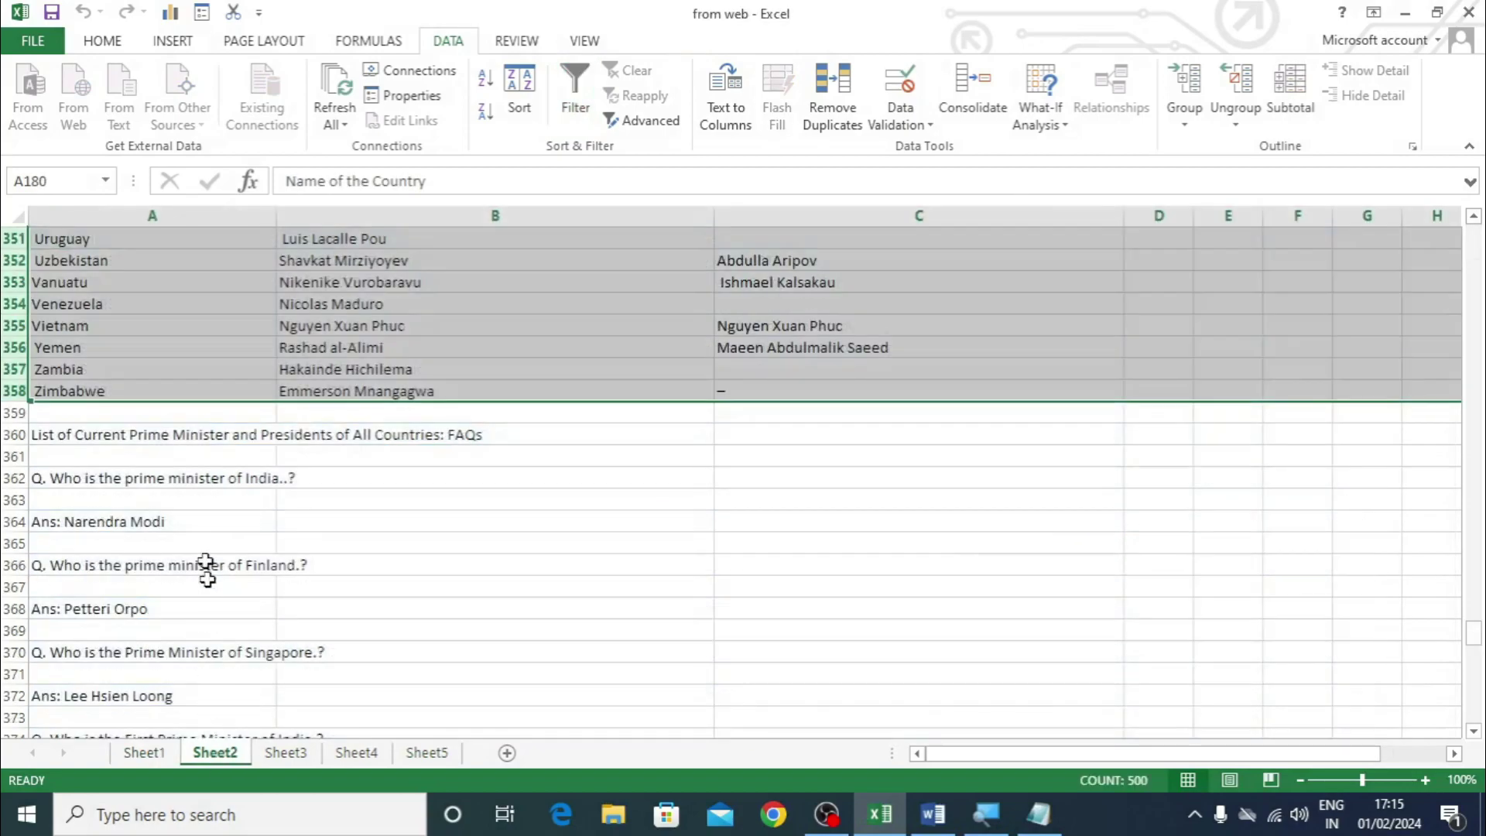
scroll(241, 497, "up", 8)
scroll(242, 497, "up", 9)
left_click(210, 450)
scroll(216, 458, "up", 20)
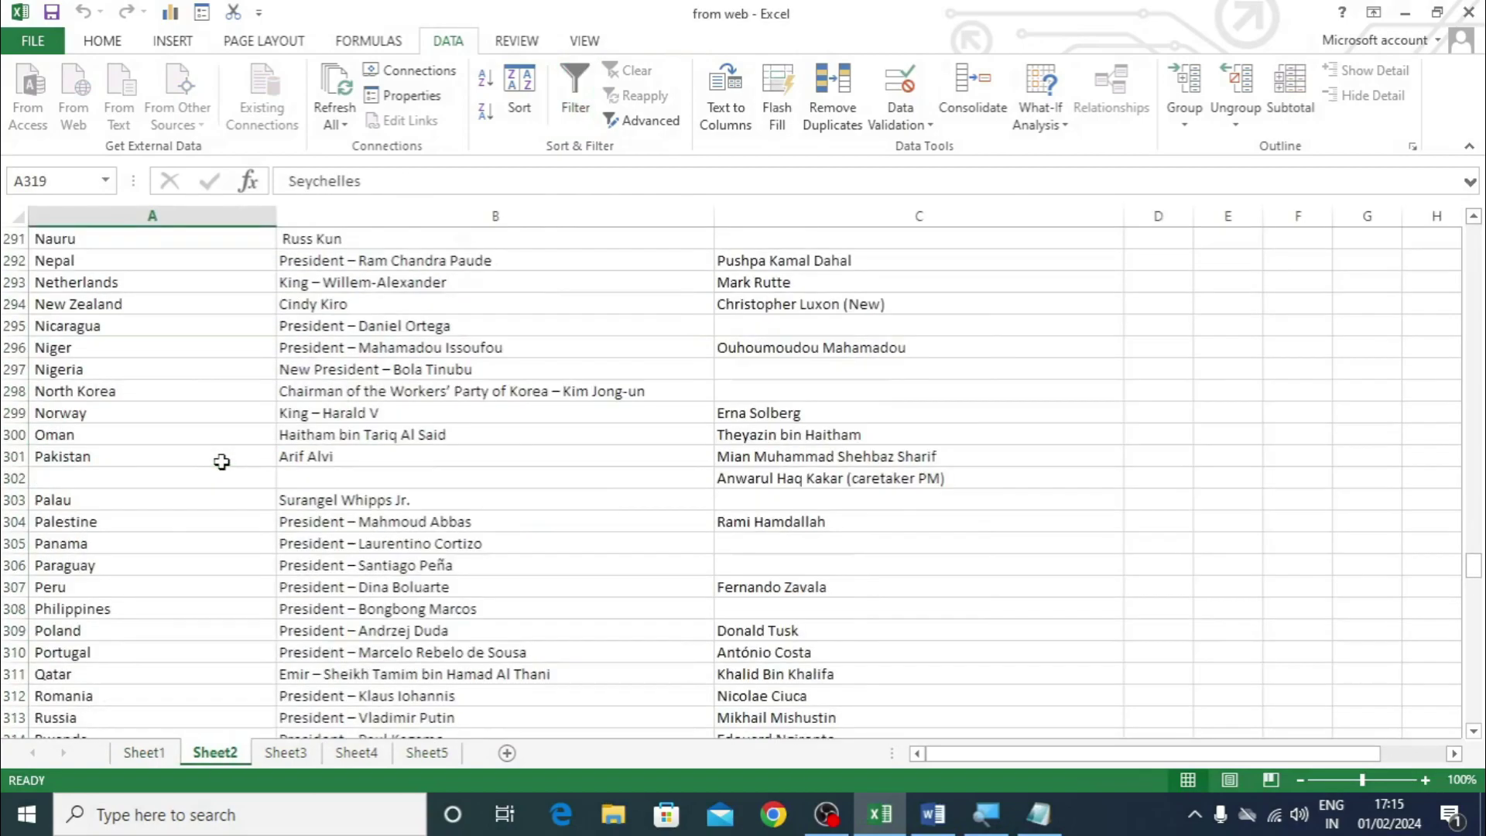
scroll(231, 418, "up", 13)
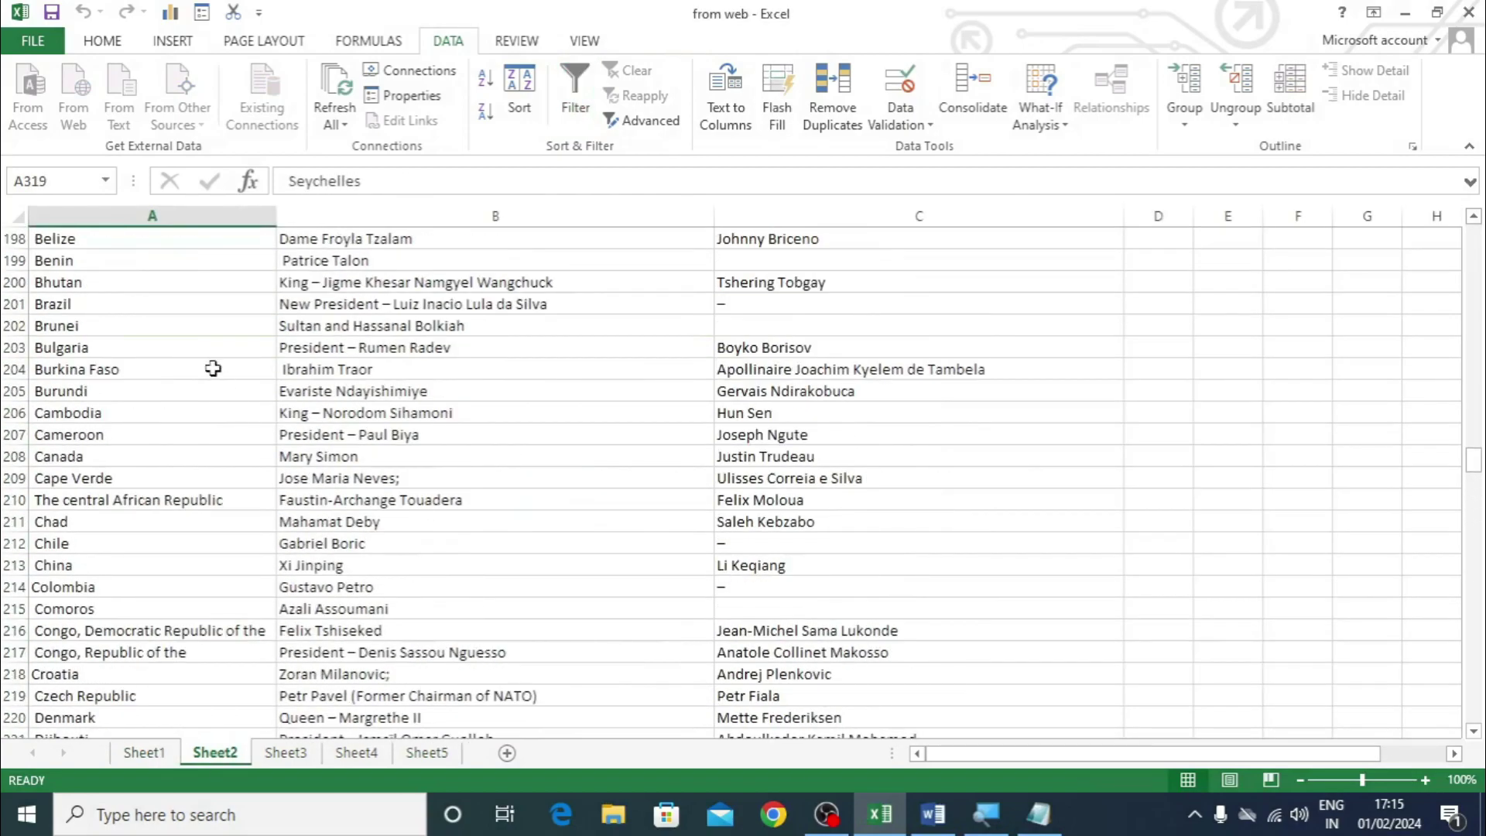
left_click(283, 753)
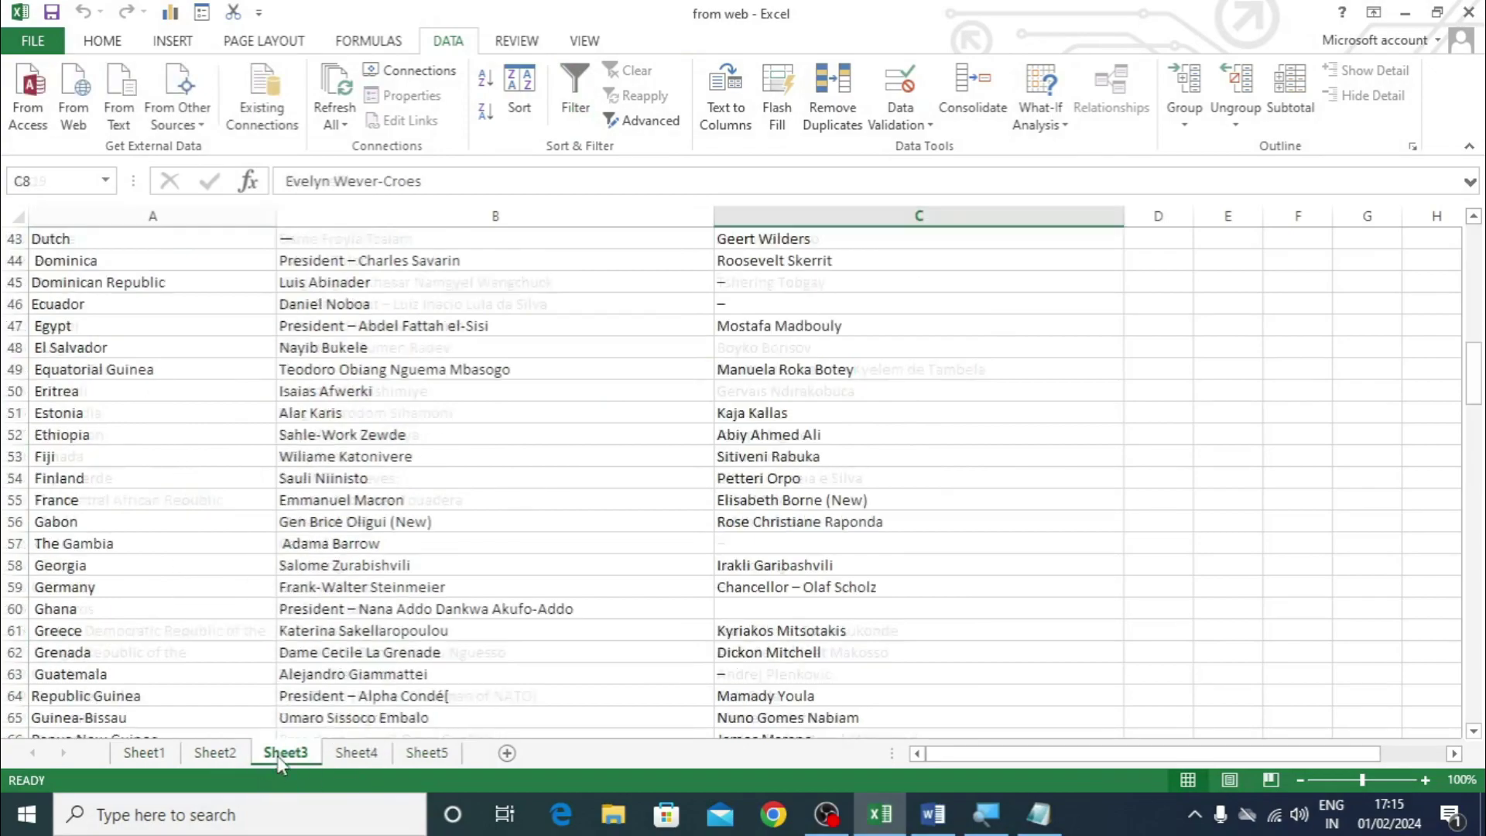
left_click(356, 753)
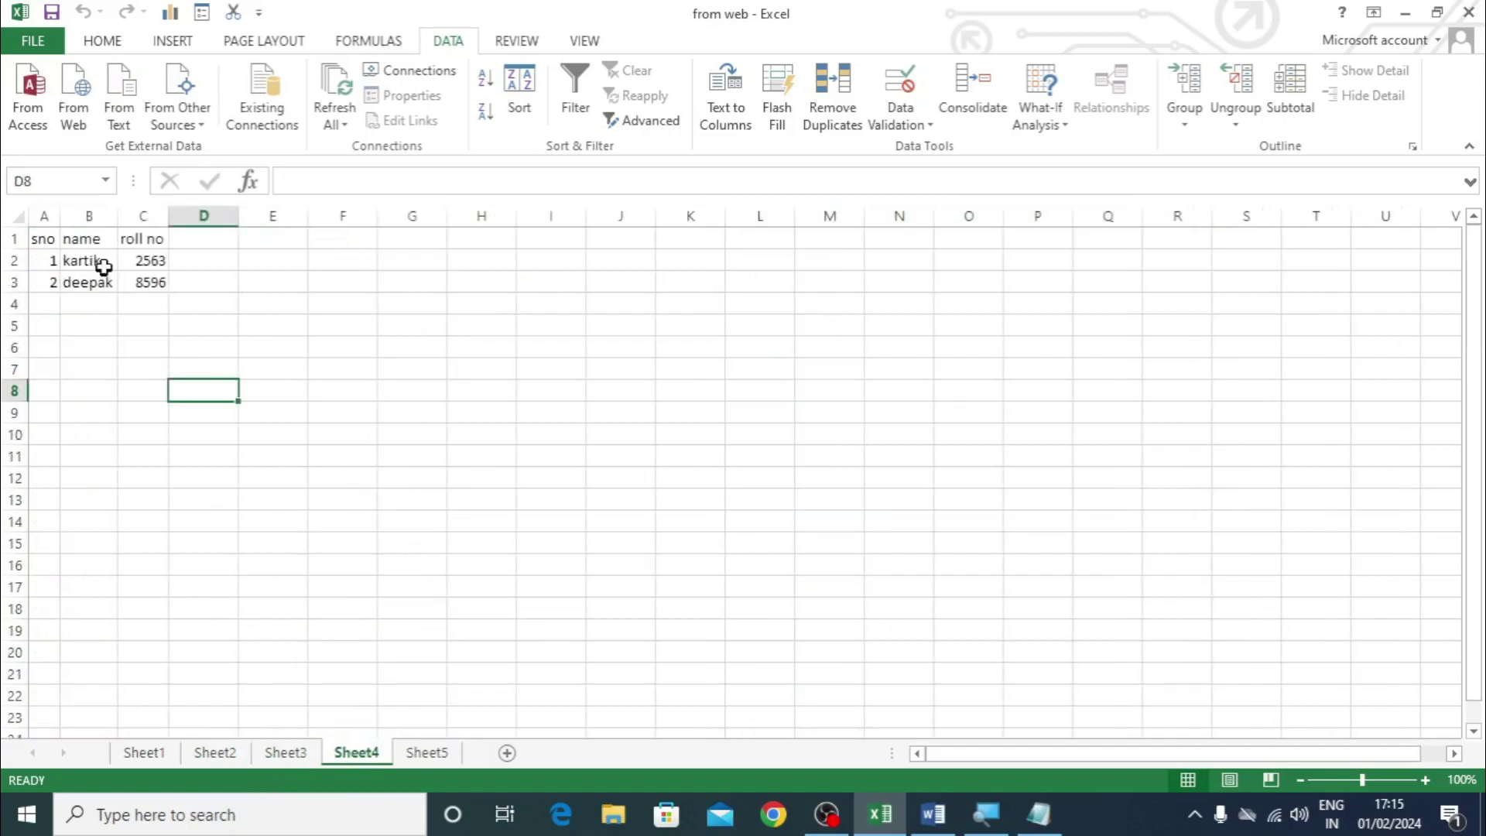
left_click(427, 753)
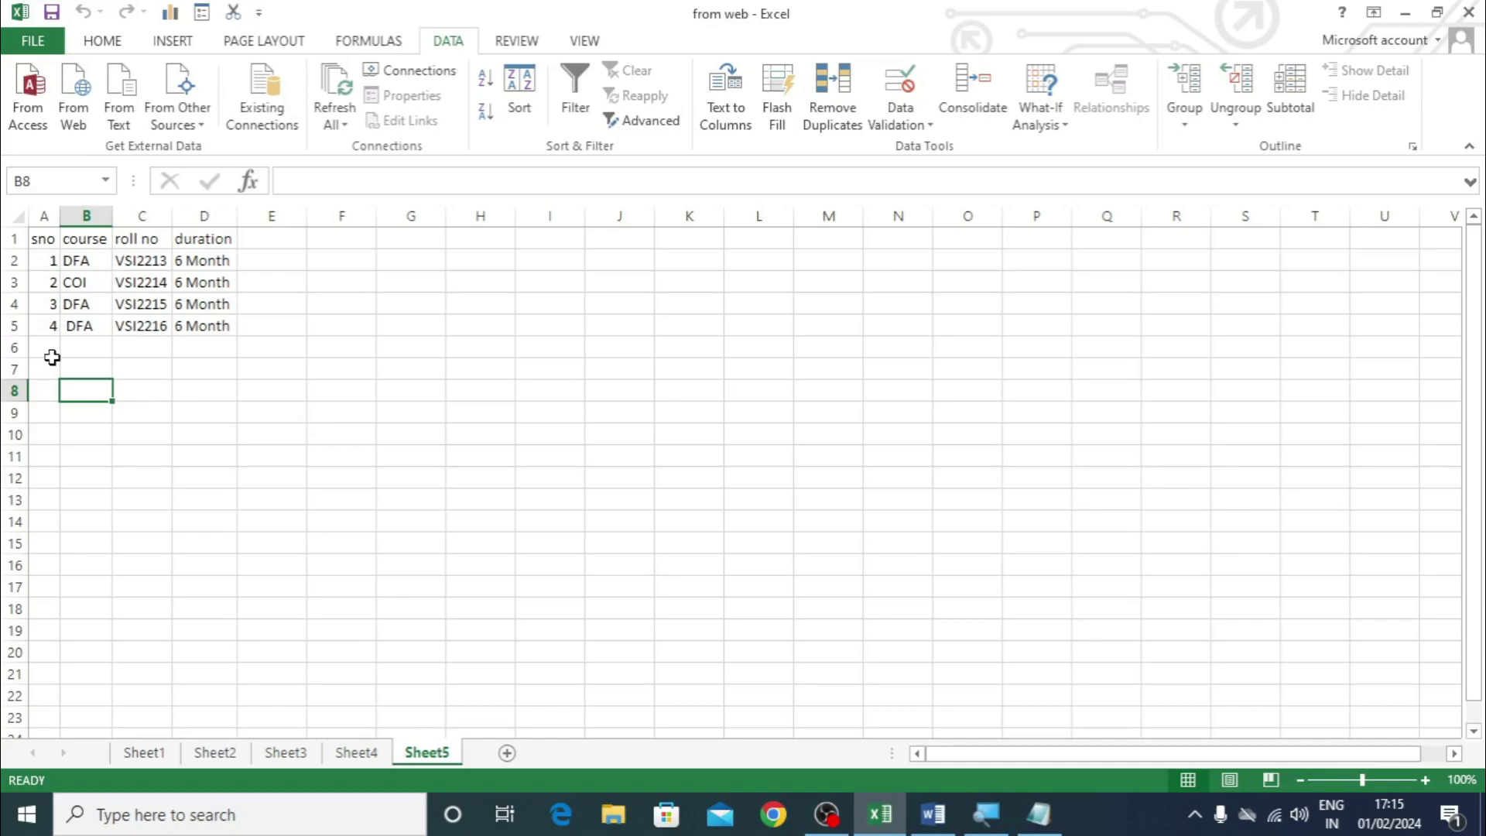
left_click(356, 752)
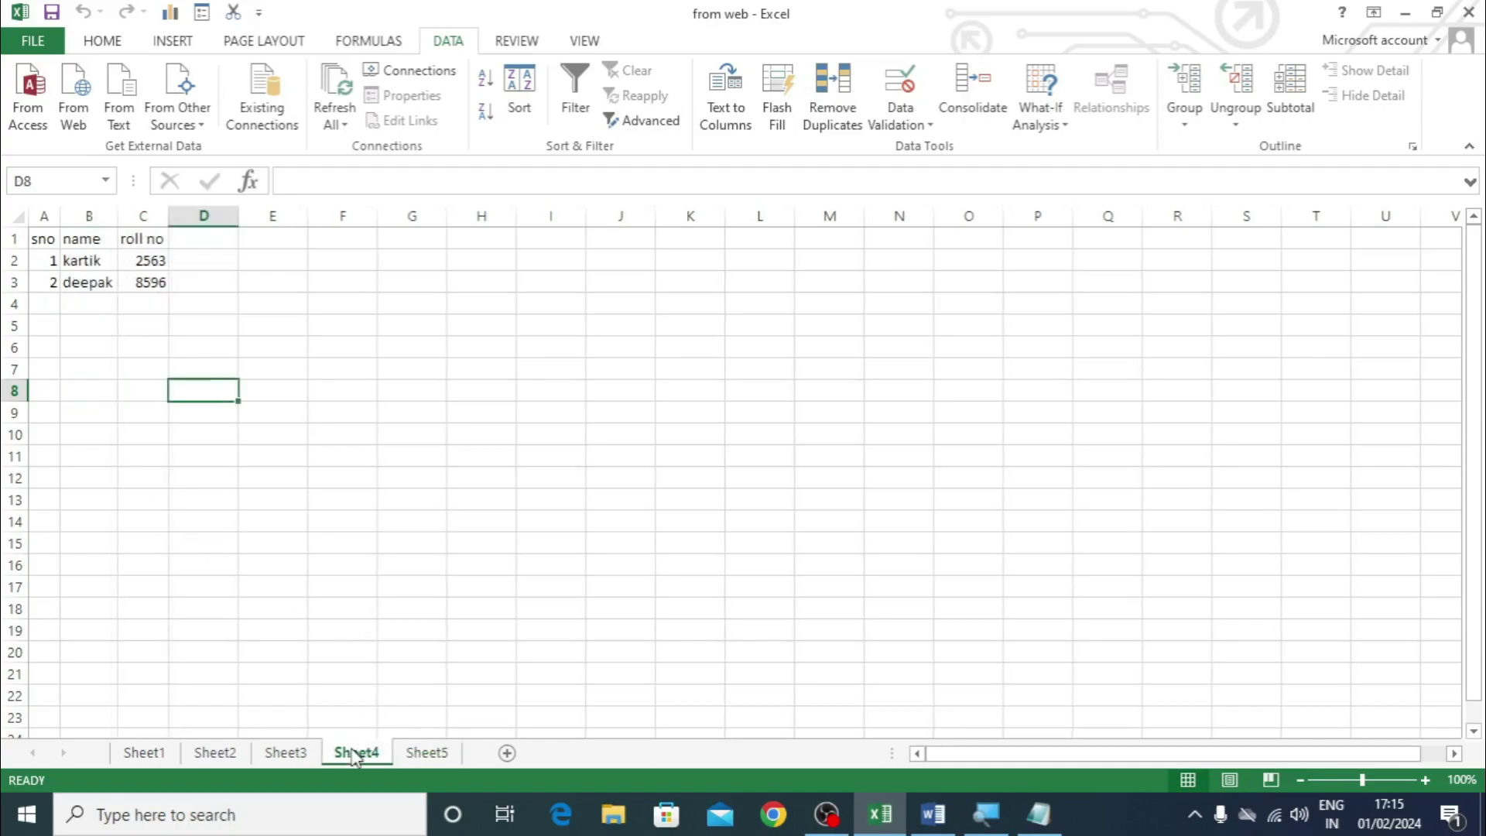
left_click(82, 263)
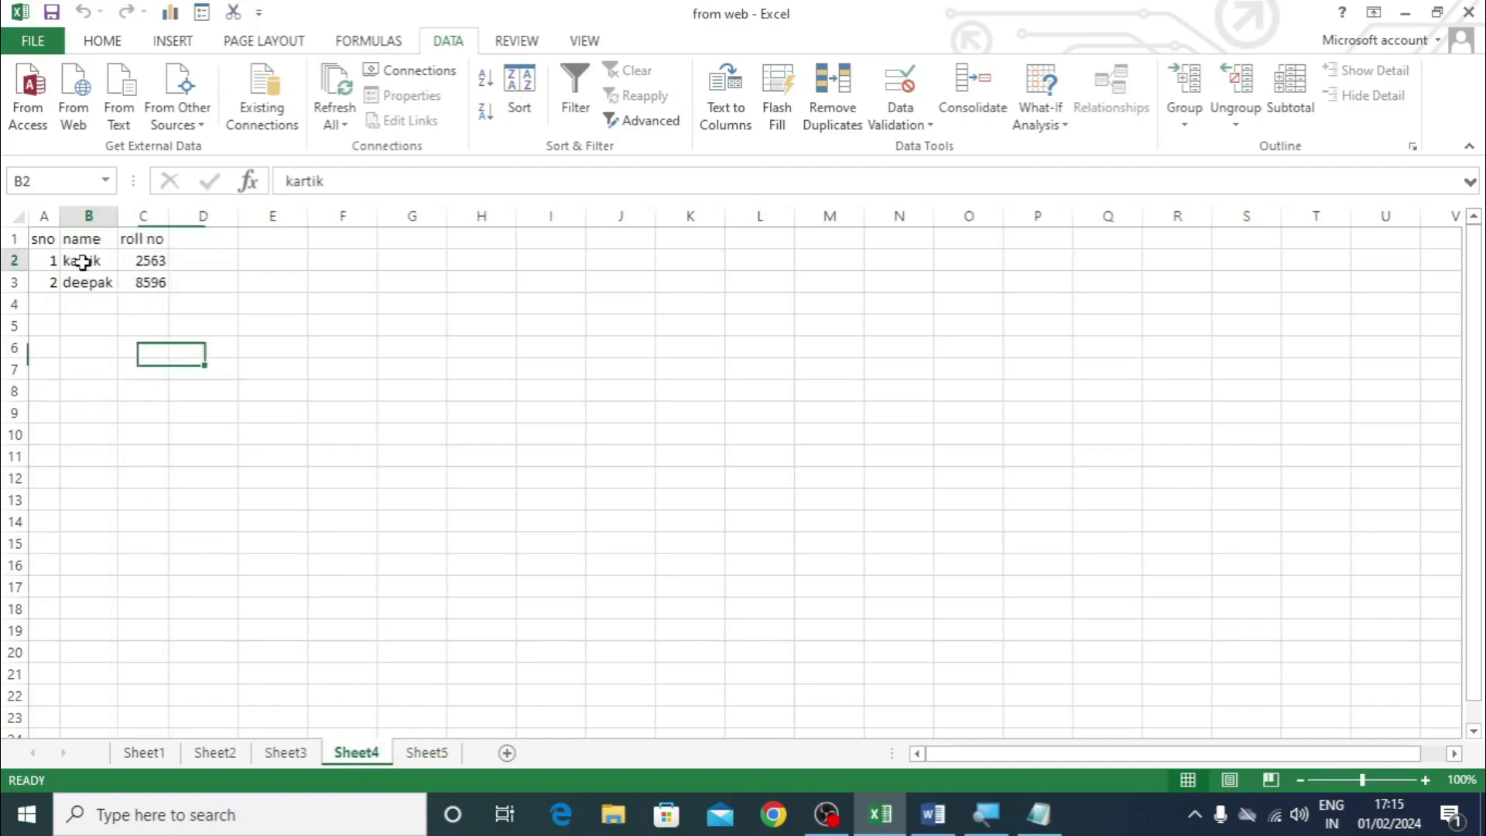
Step: Switch to the rol no file in Notepad, add a third slash-delimited record with serial number 3, a student name and roll number, and save it
left_click(334, 116)
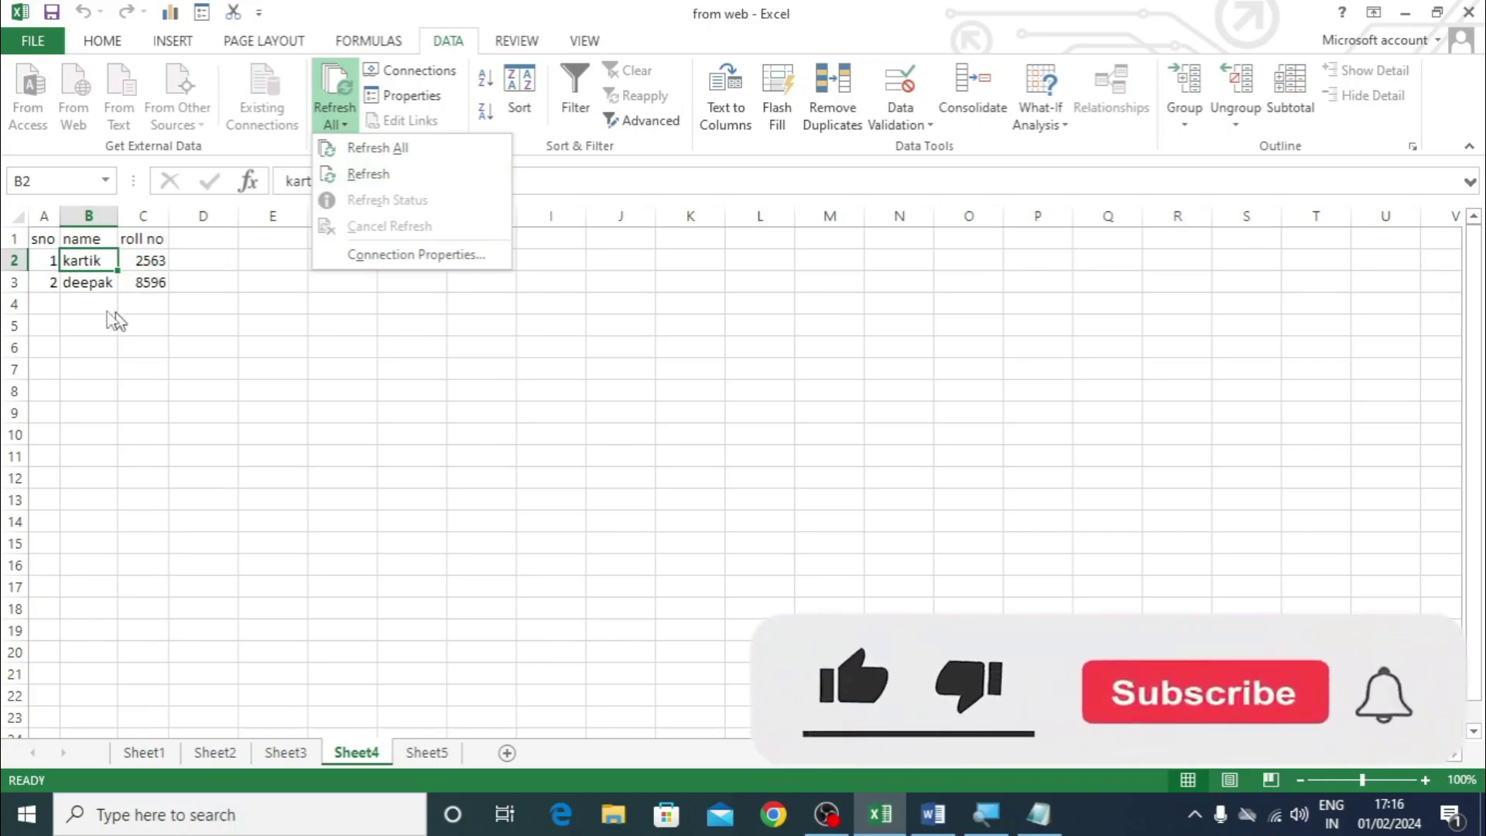
left_click(109, 338)
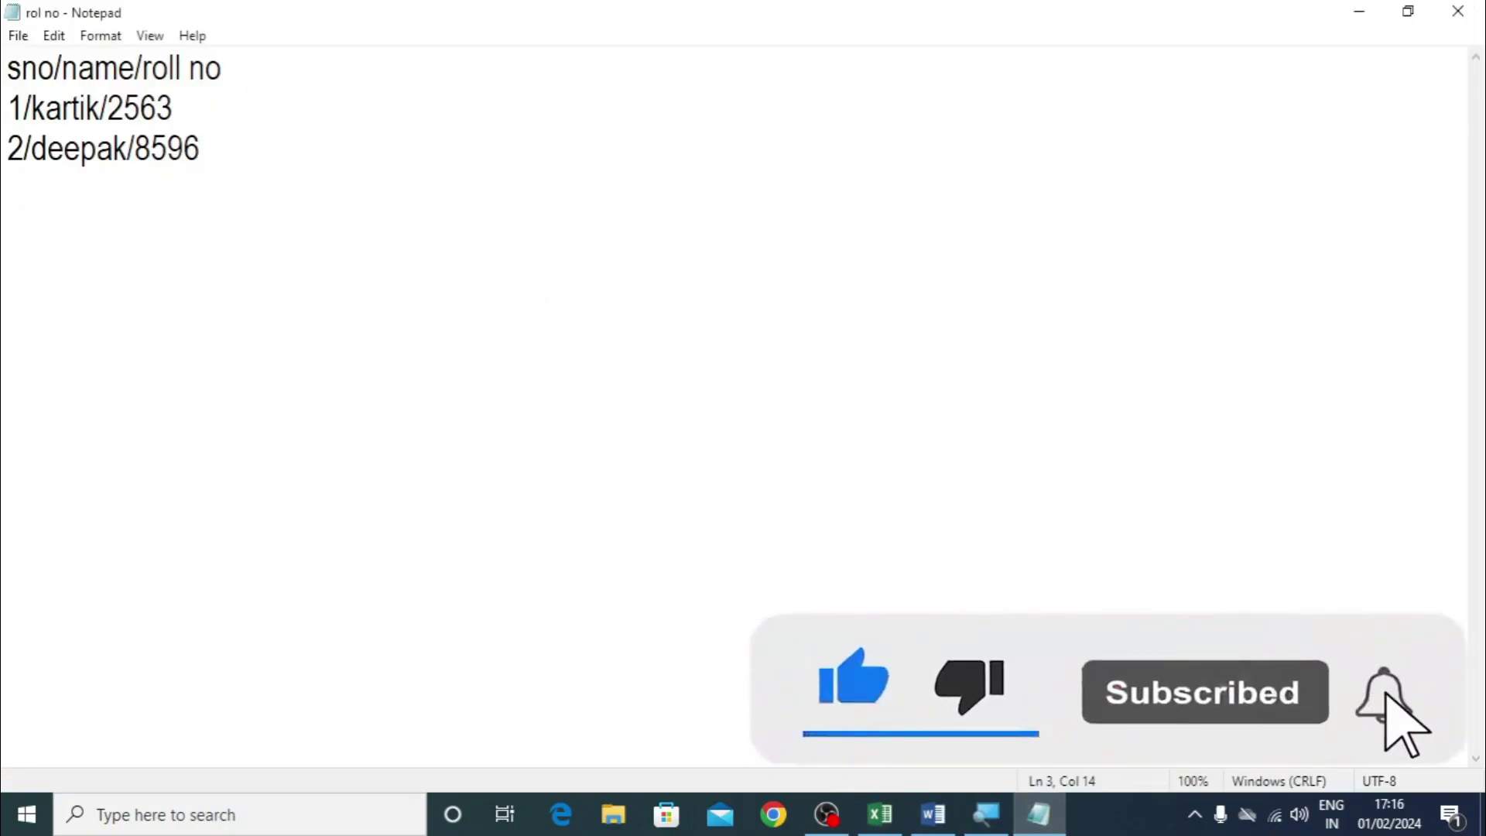
key("Return")
type("3")
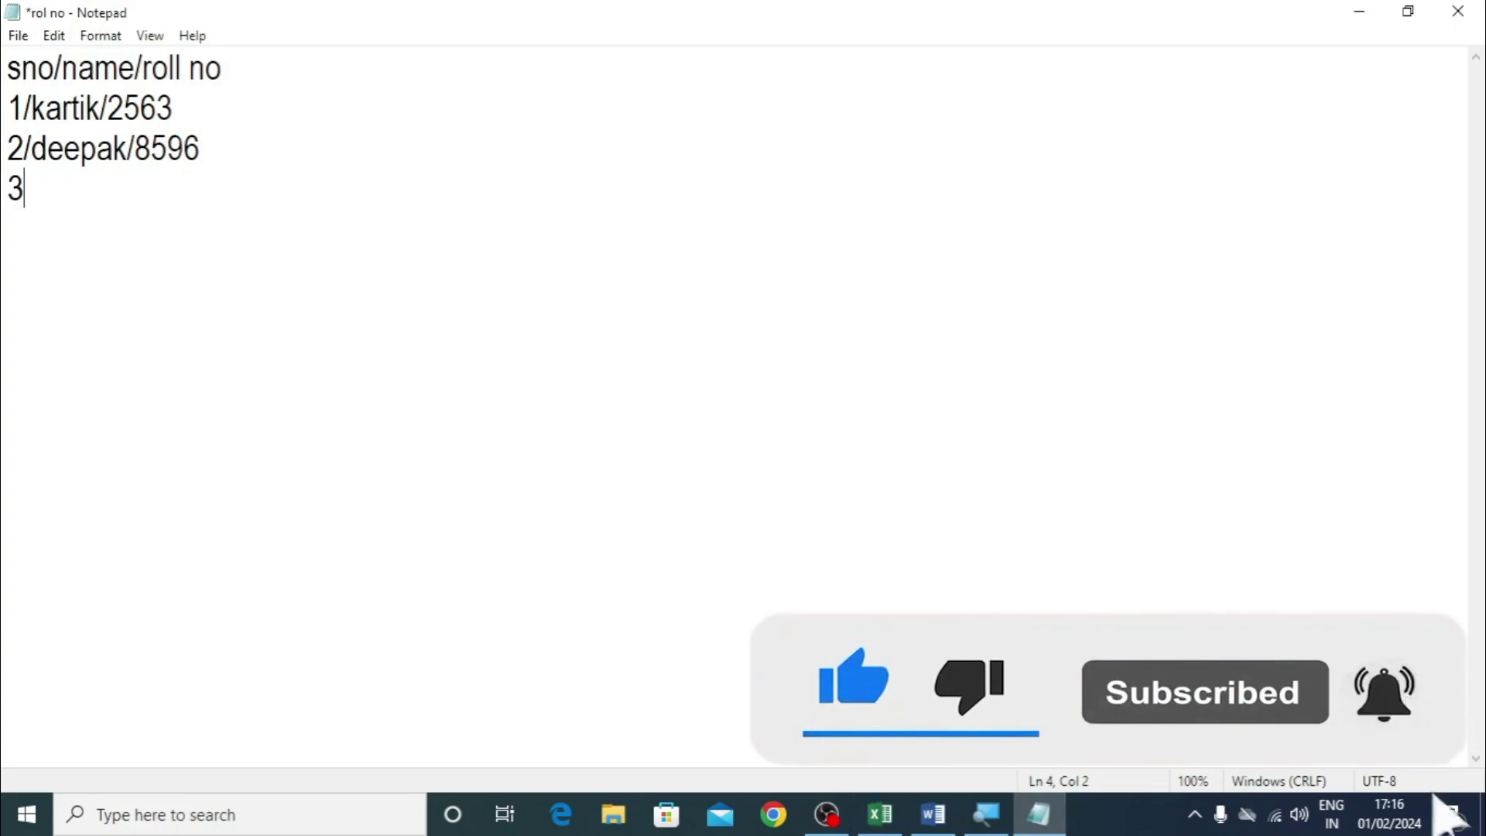
type("/r")
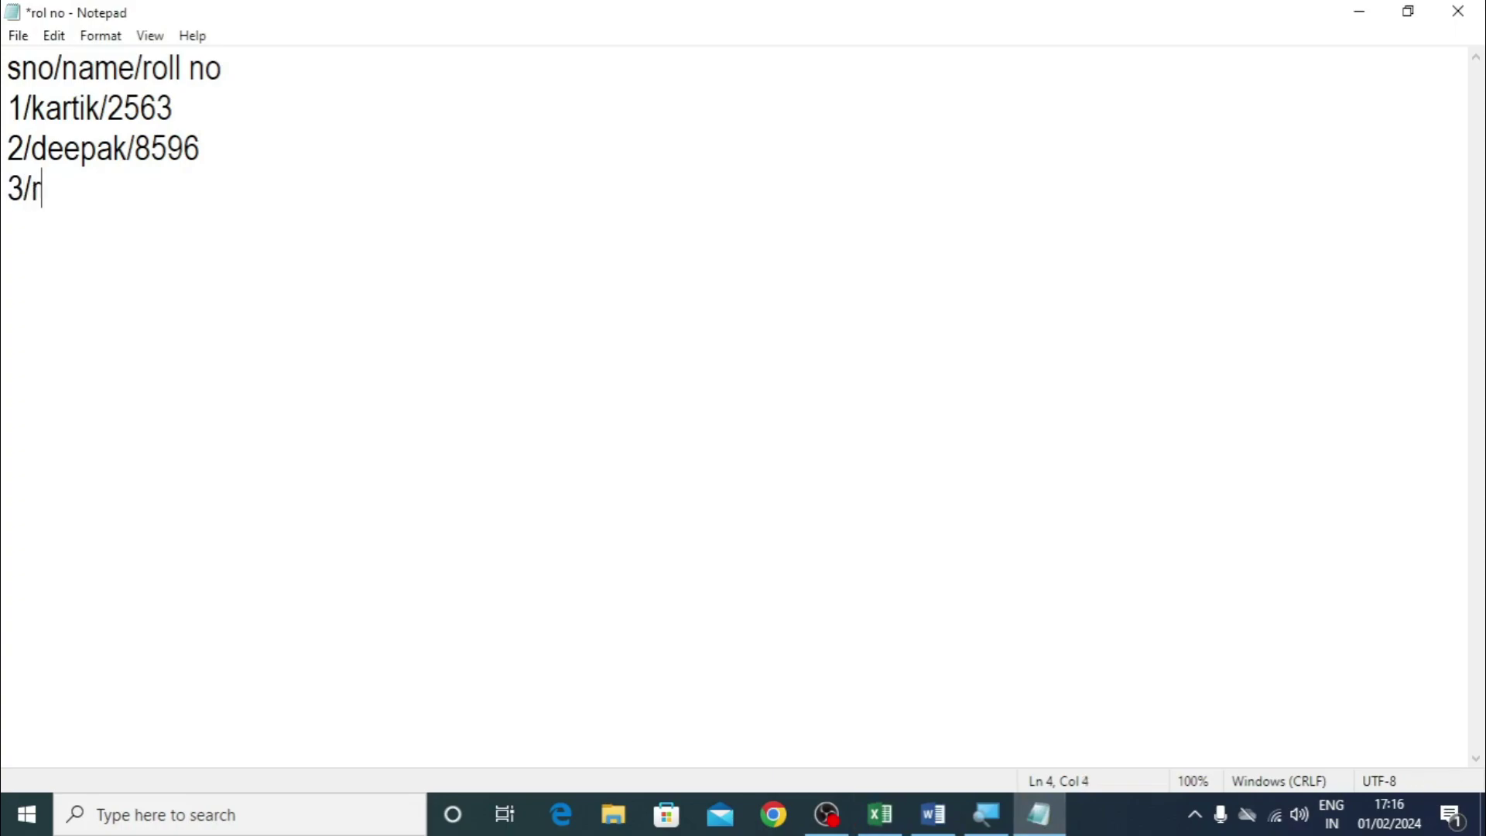
type("adha/5896")
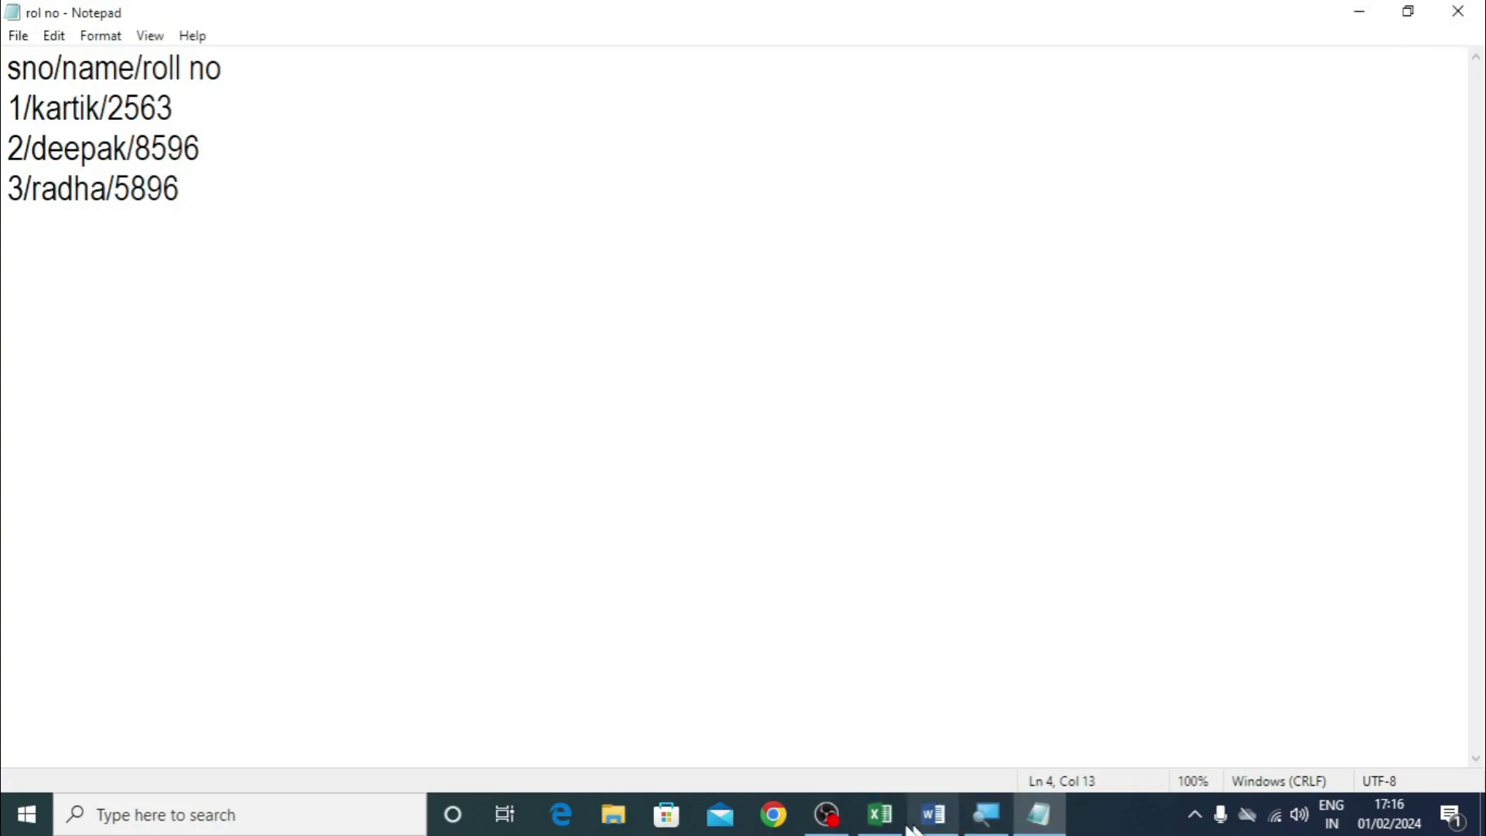
Step: Switch back to Excel and refresh only the imported text data on Sheet4 from the rol no text file
left_click(880, 814)
left_click(74, 303)
left_click(87, 281)
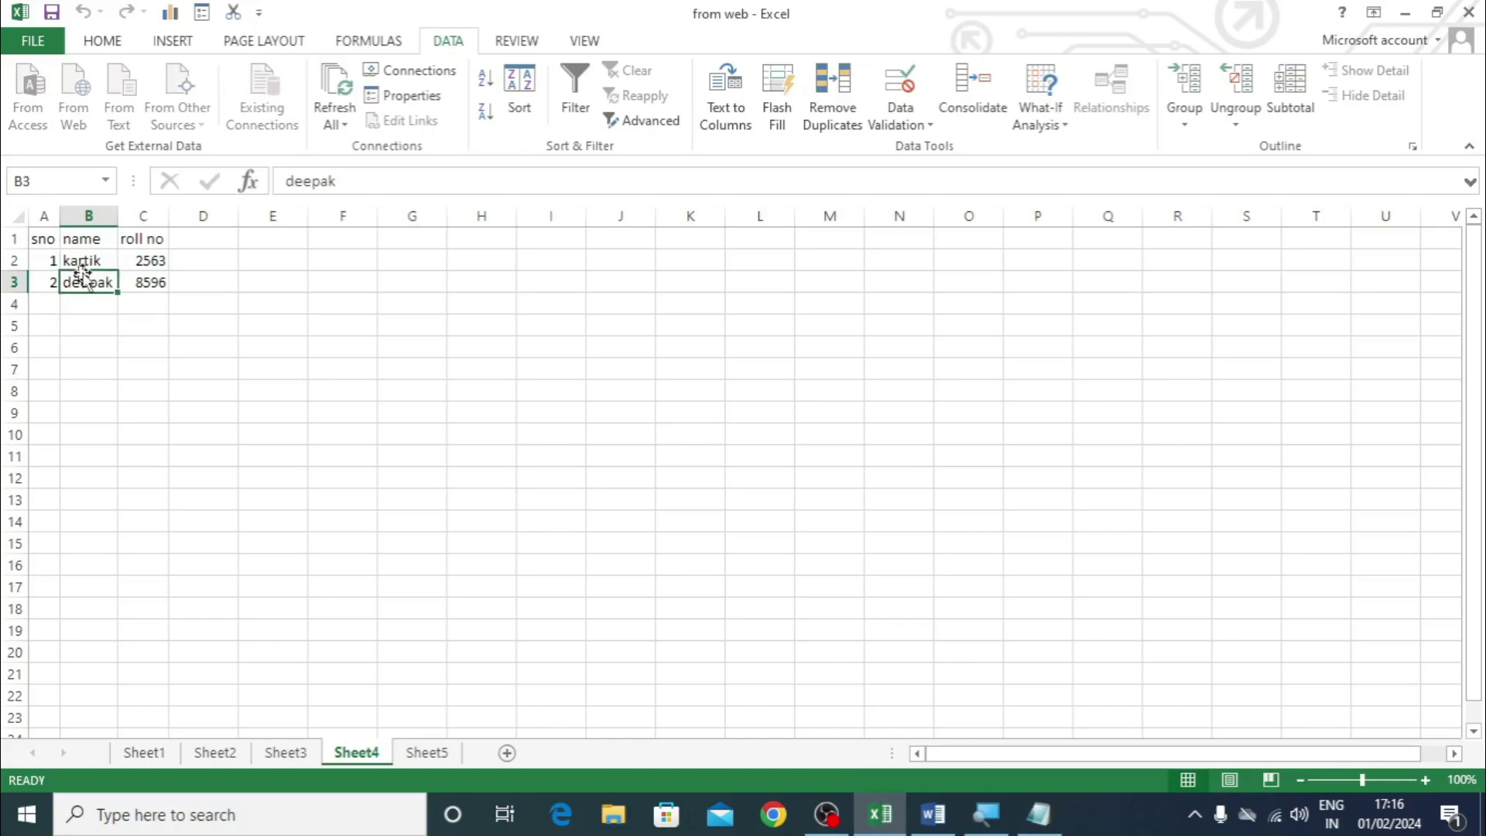
left_click(333, 124)
left_click(352, 179)
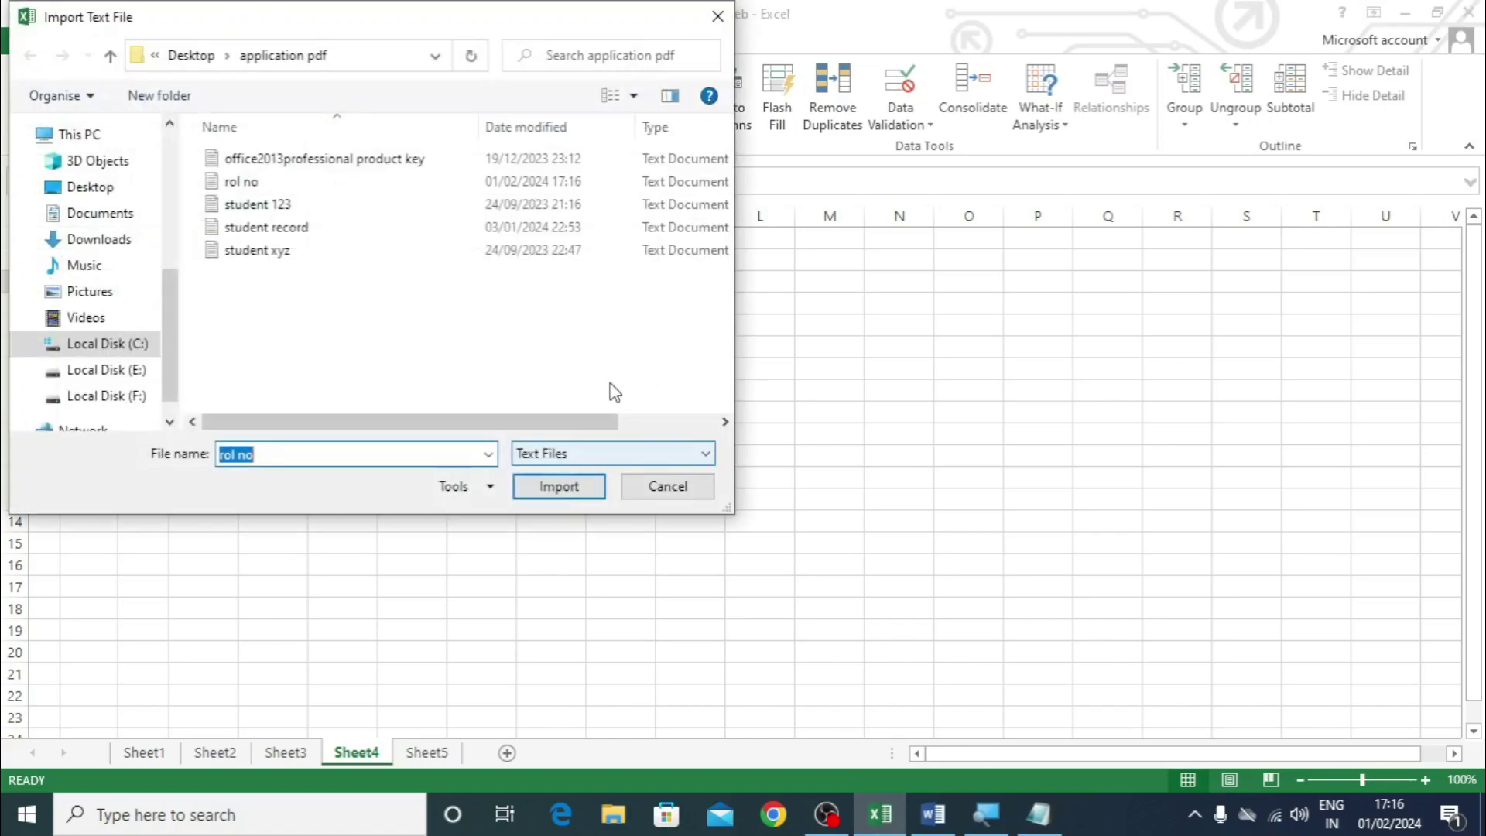
left_click(232, 181)
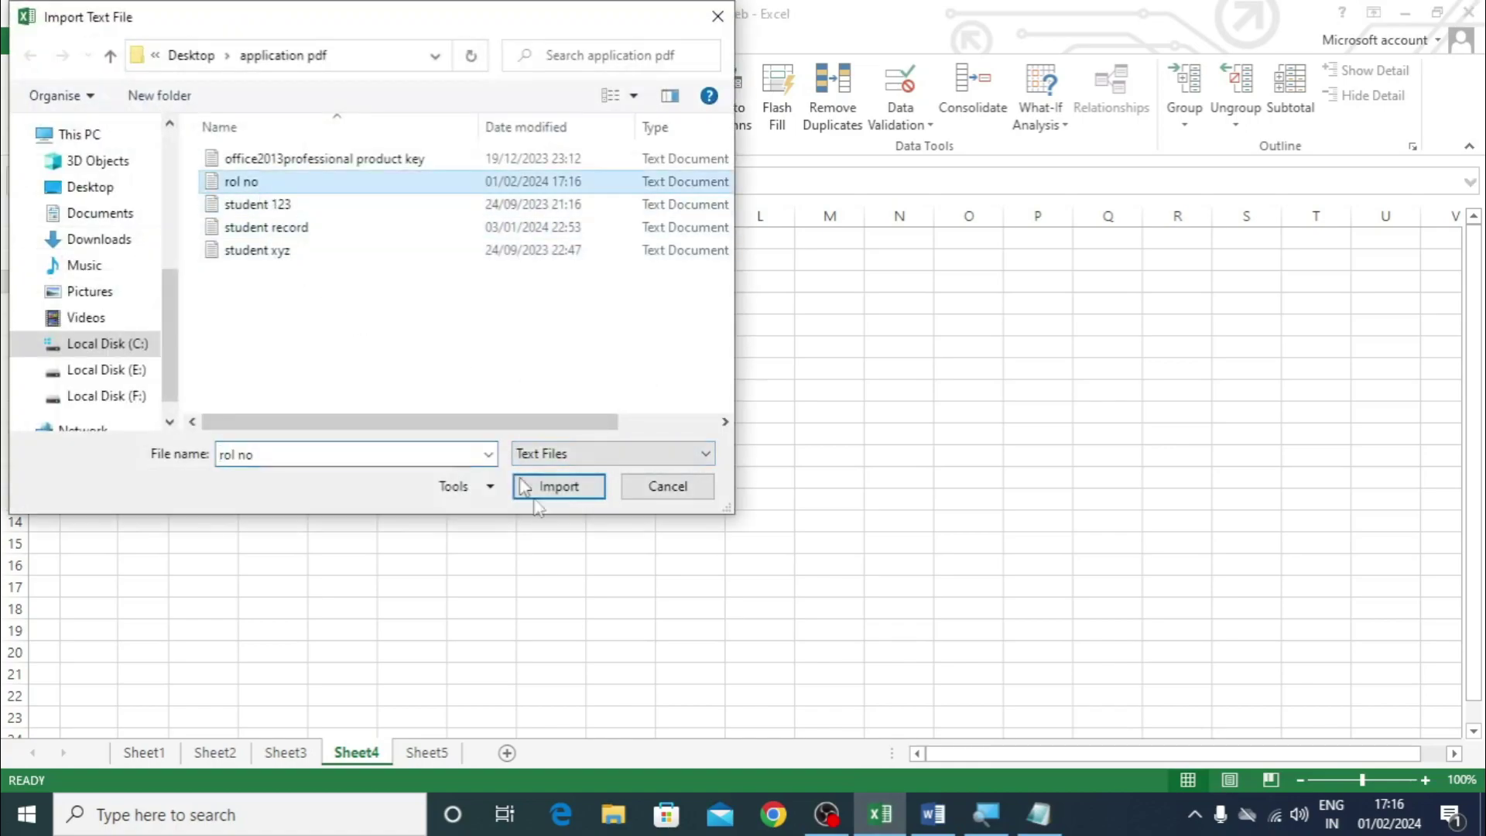
left_click(559, 486)
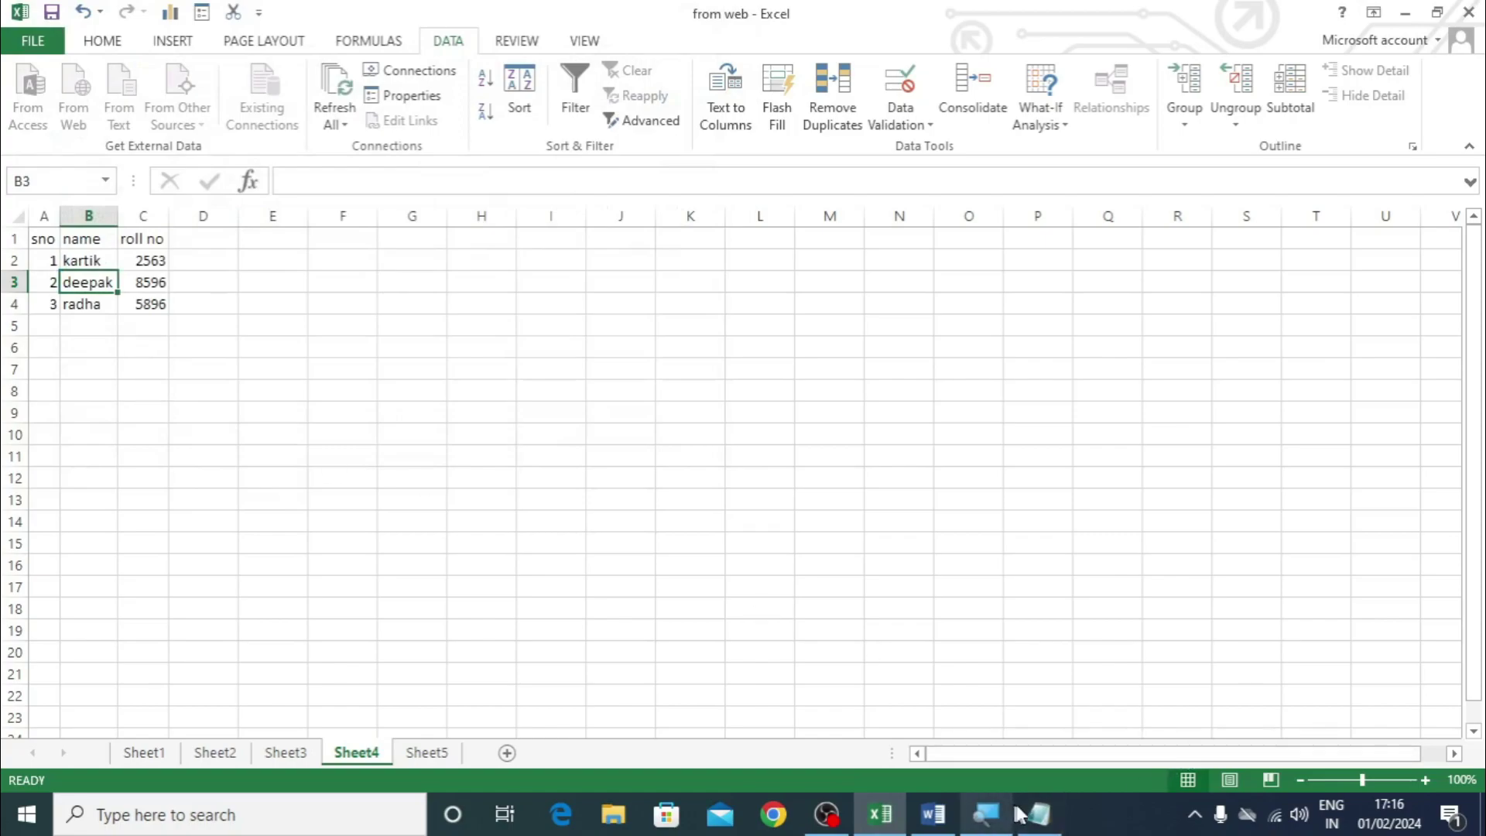
Step: Return to the rol no file in Notepad and close it without saving an extra blank line
left_click(1038, 814)
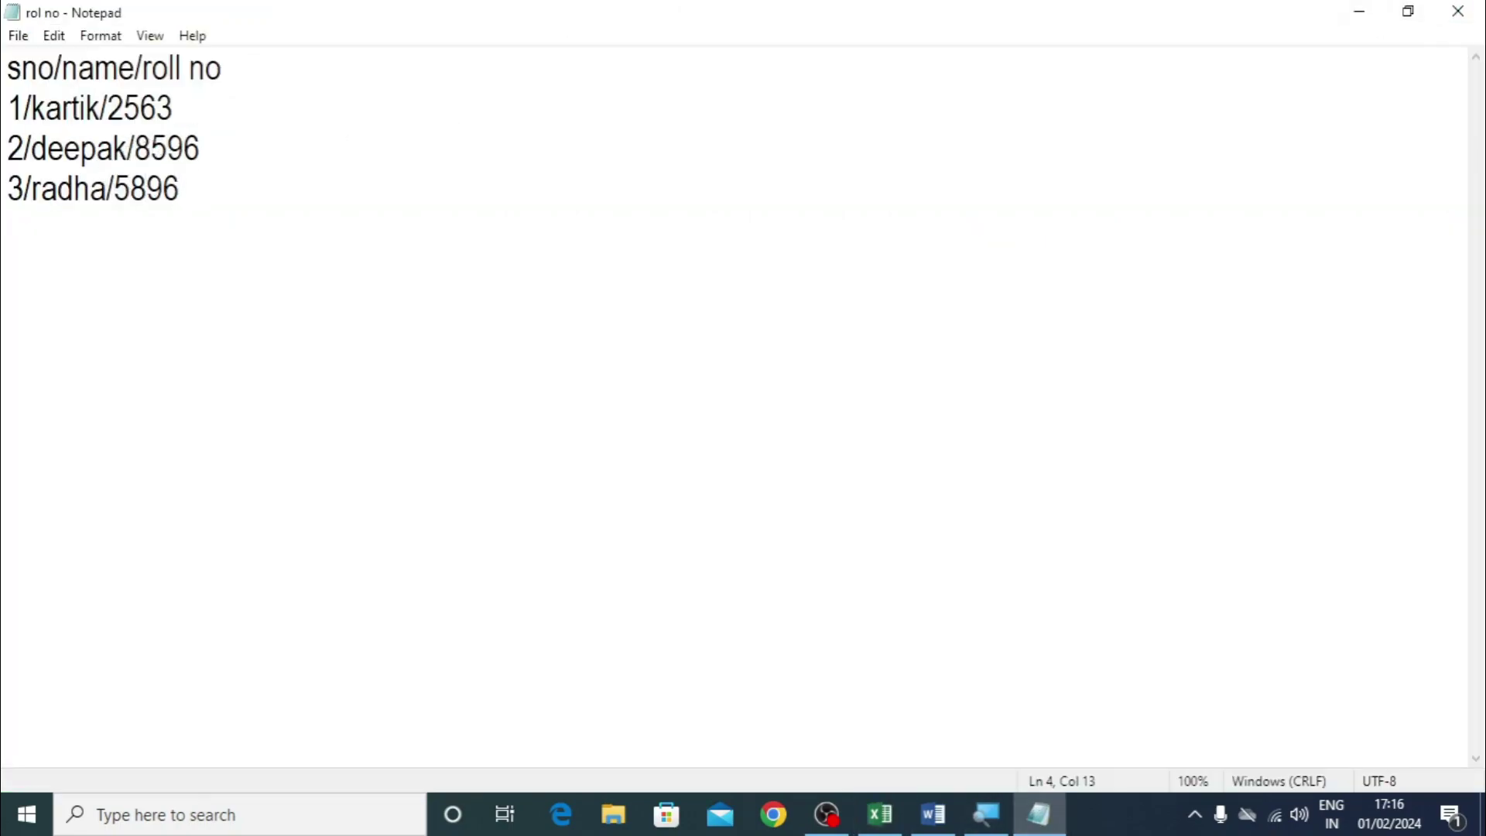
key("Return")
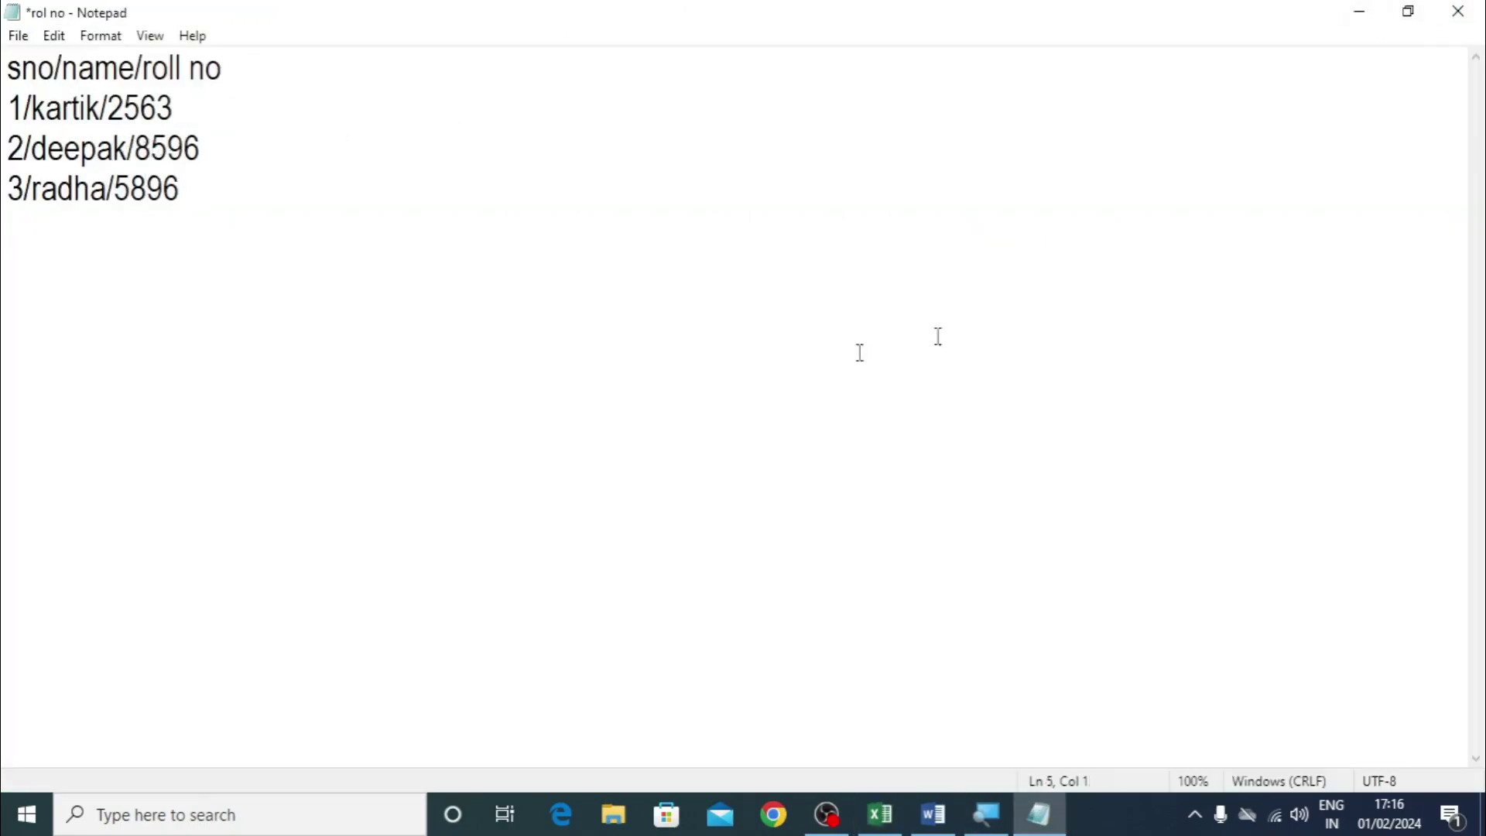
left_click(1457, 11)
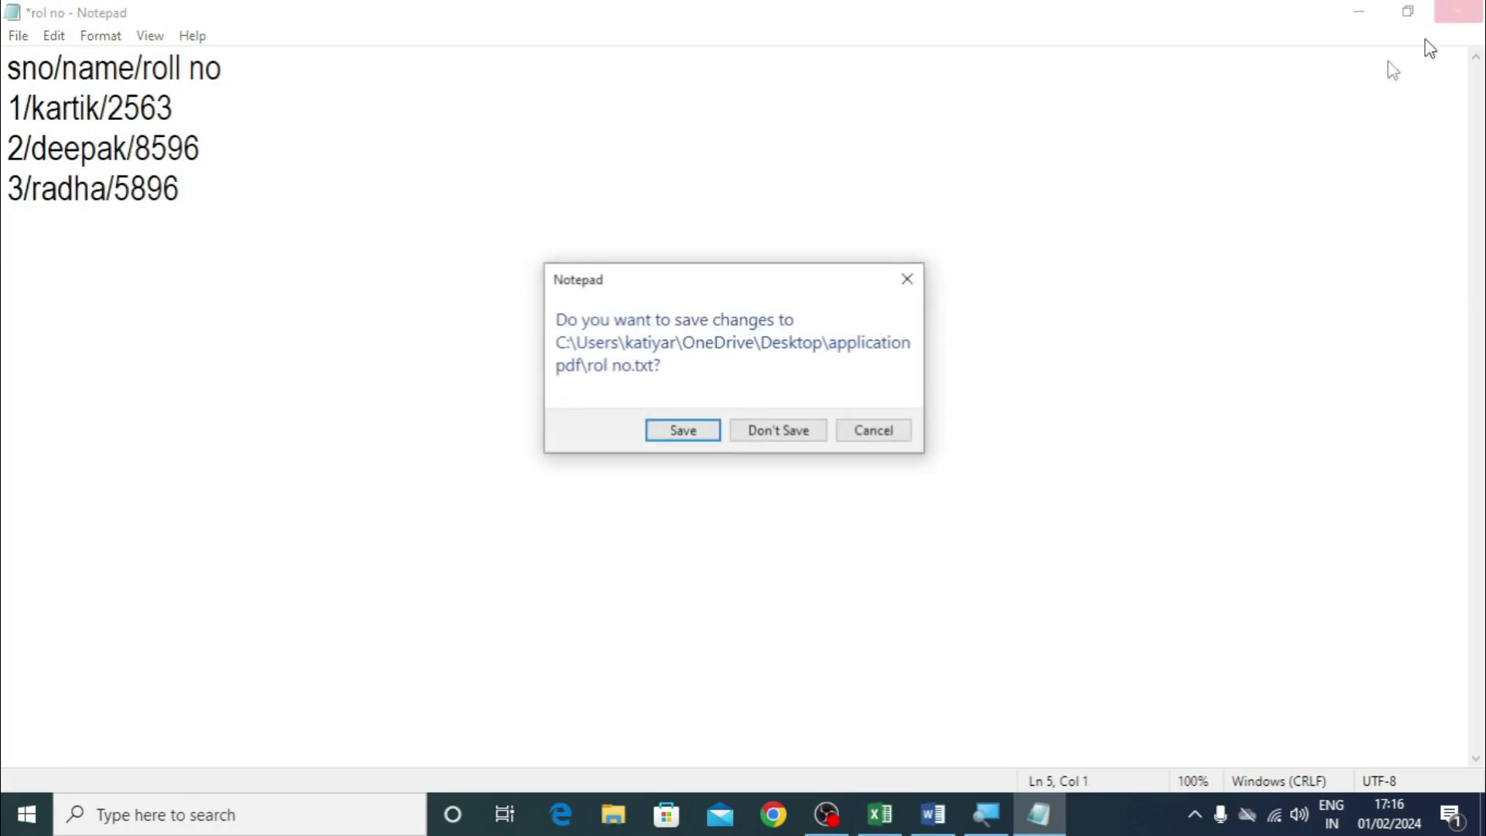
left_click(790, 431)
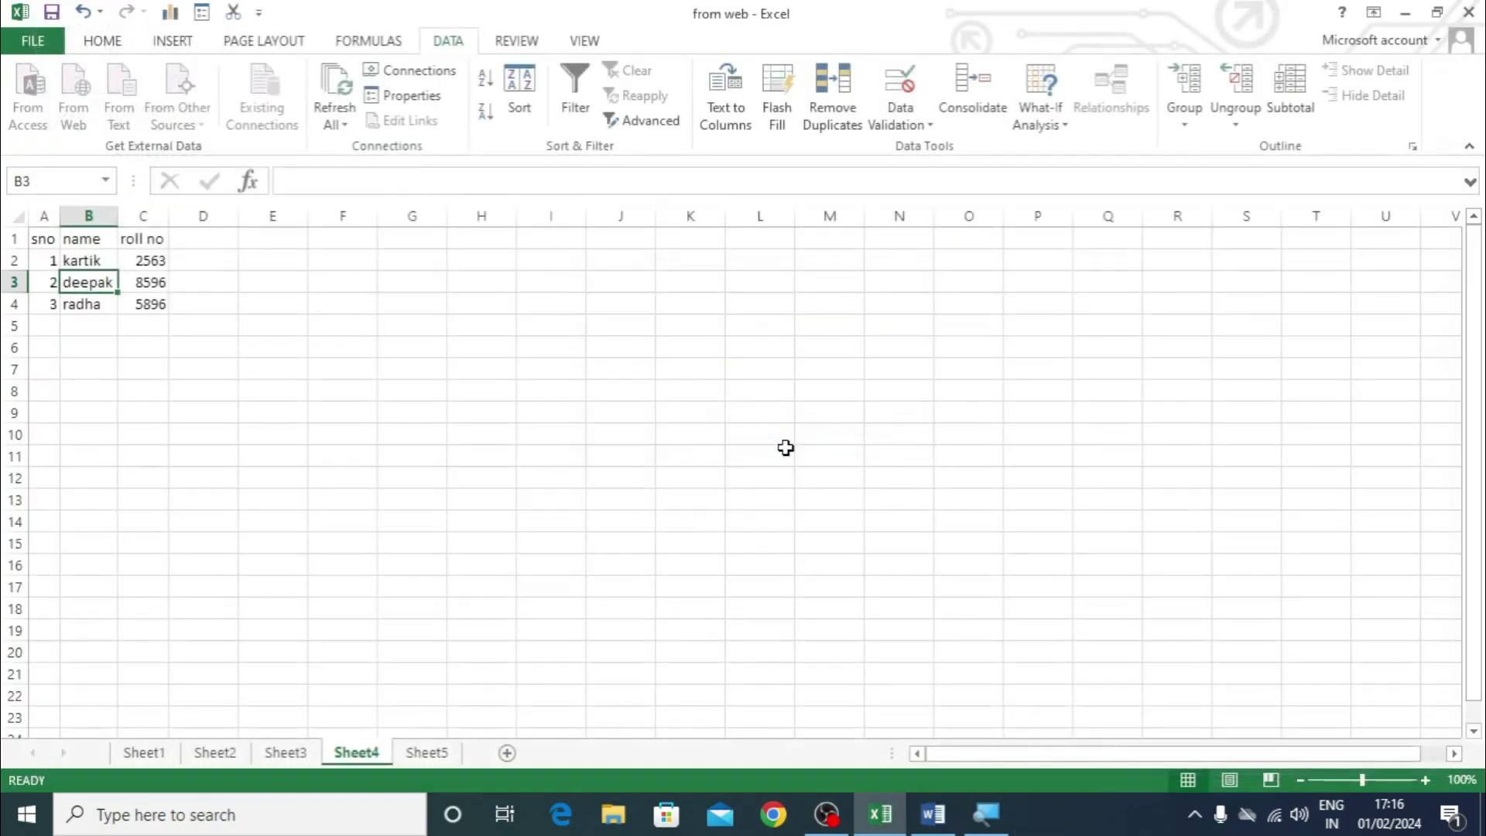
Step: Examine the workbook connections, including rol no, and compare the refresh options for cells outside and inside the imported data on Sheet4
left_click(75, 332)
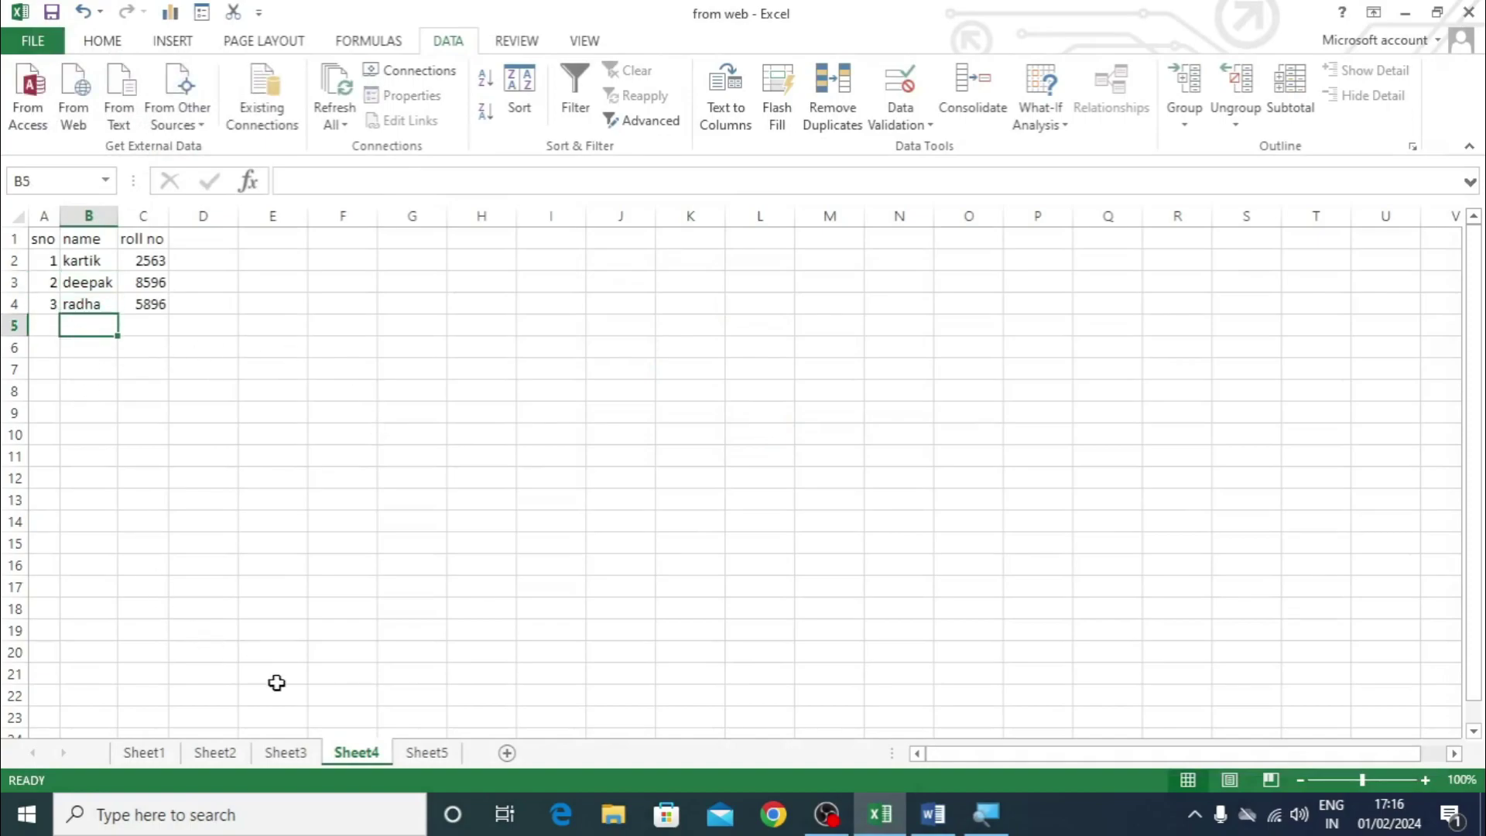
left_click(419, 71)
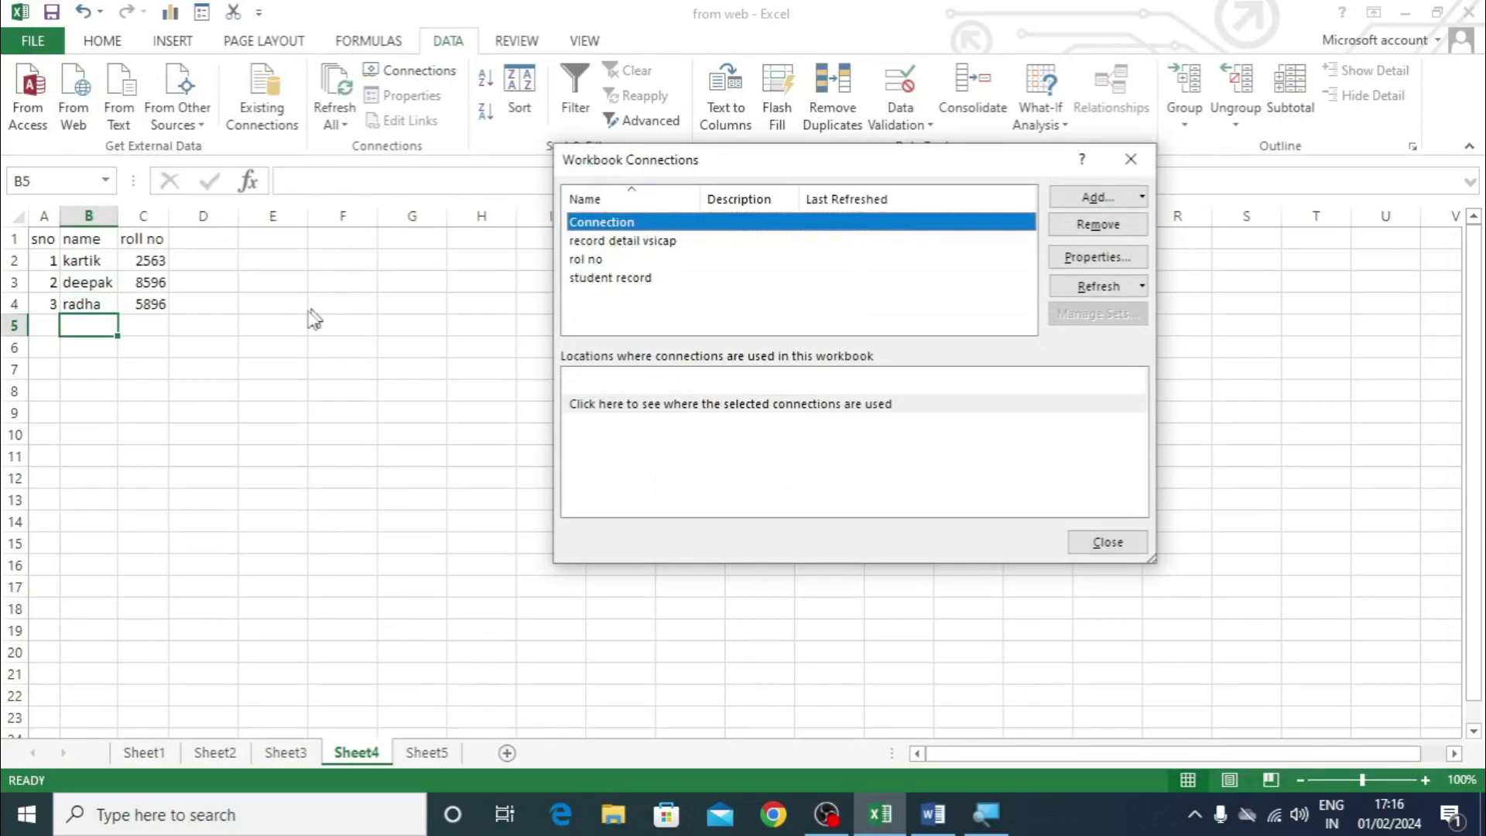
left_click(594, 261)
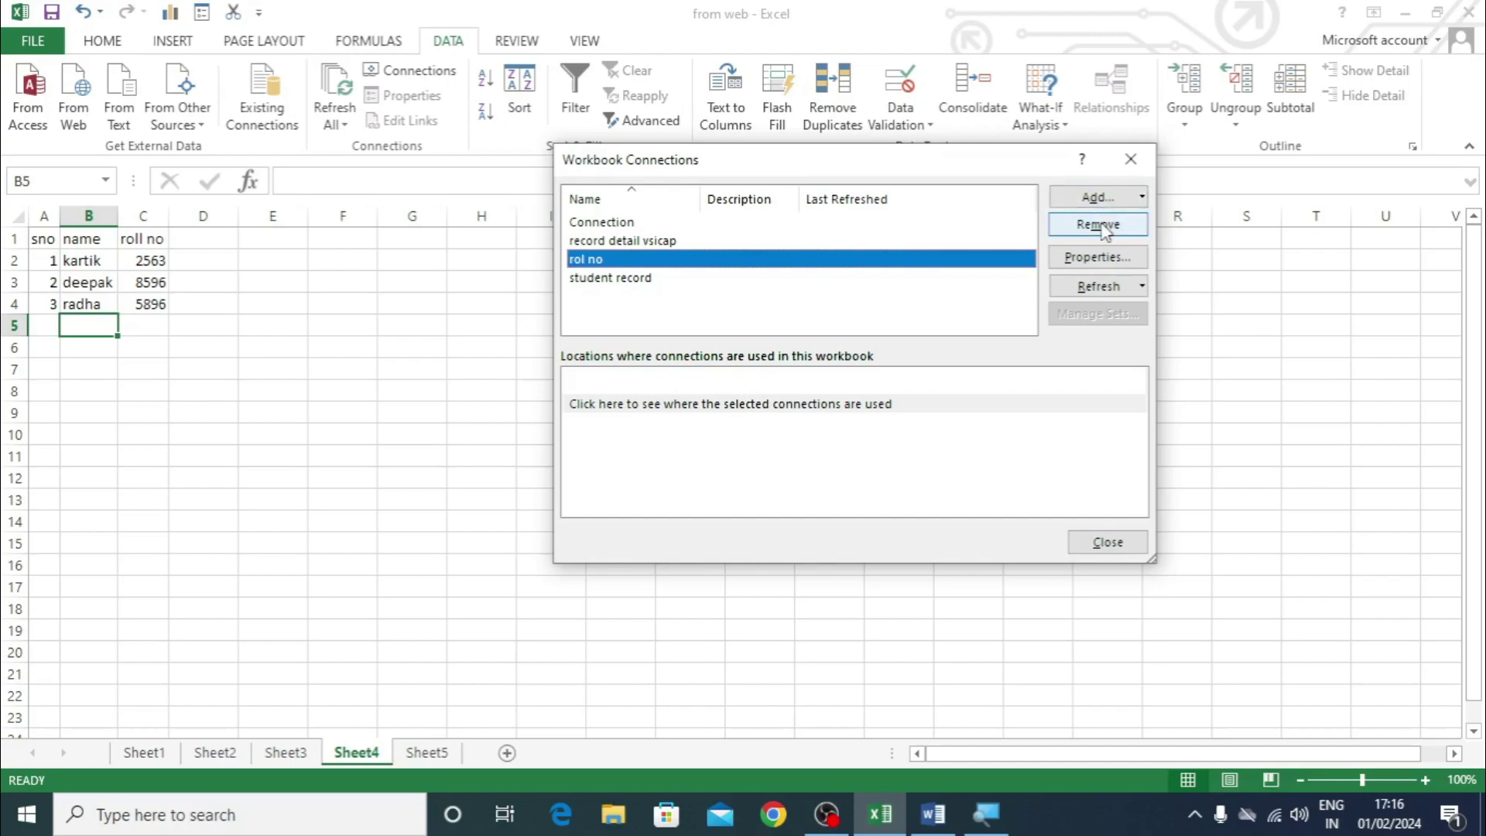
left_click(1130, 158)
left_click(334, 122)
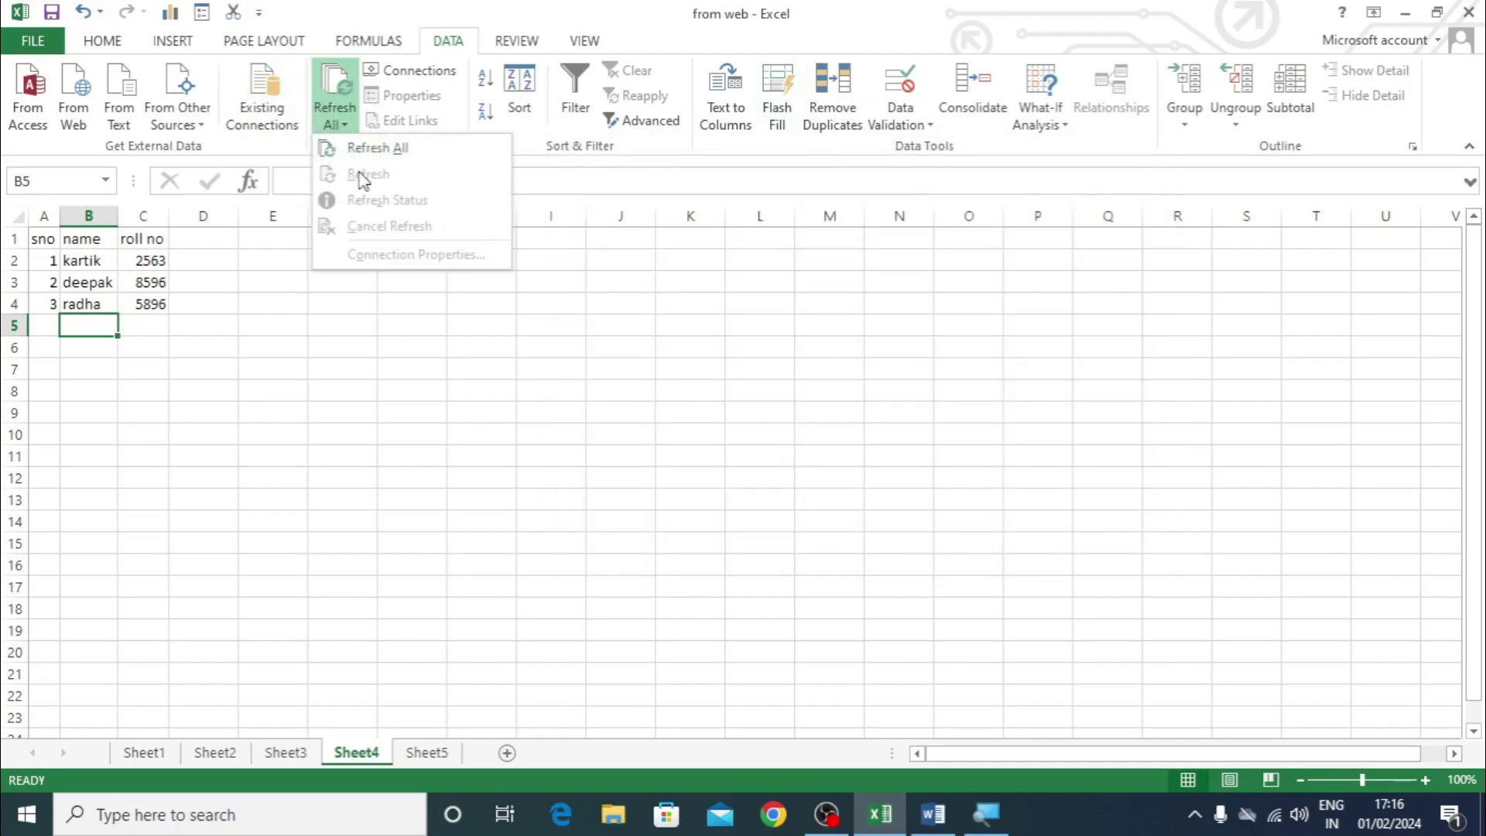
left_click(126, 281)
left_click(126, 282)
left_click(332, 120)
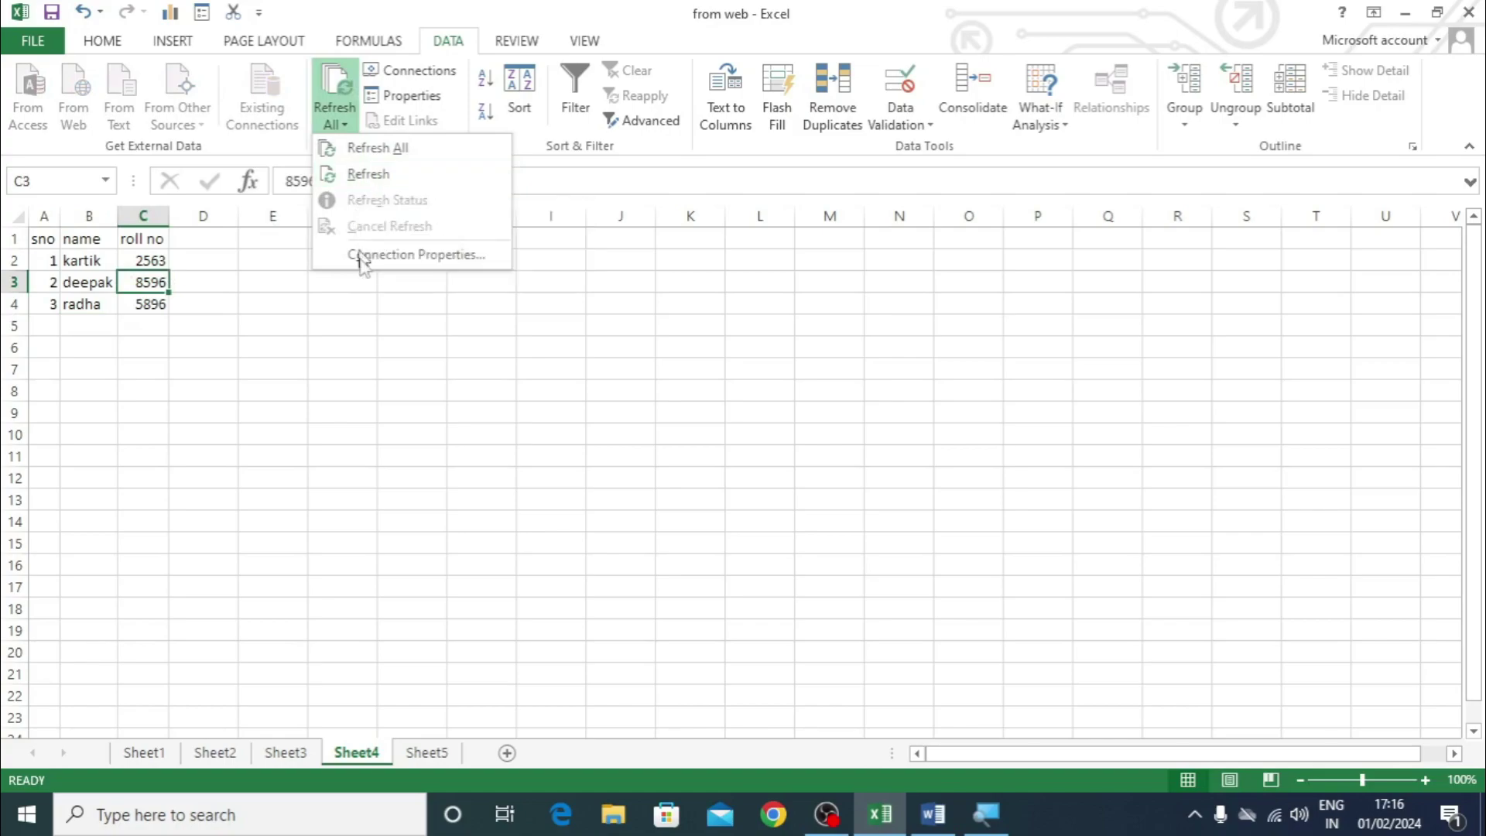
left_click(329, 288)
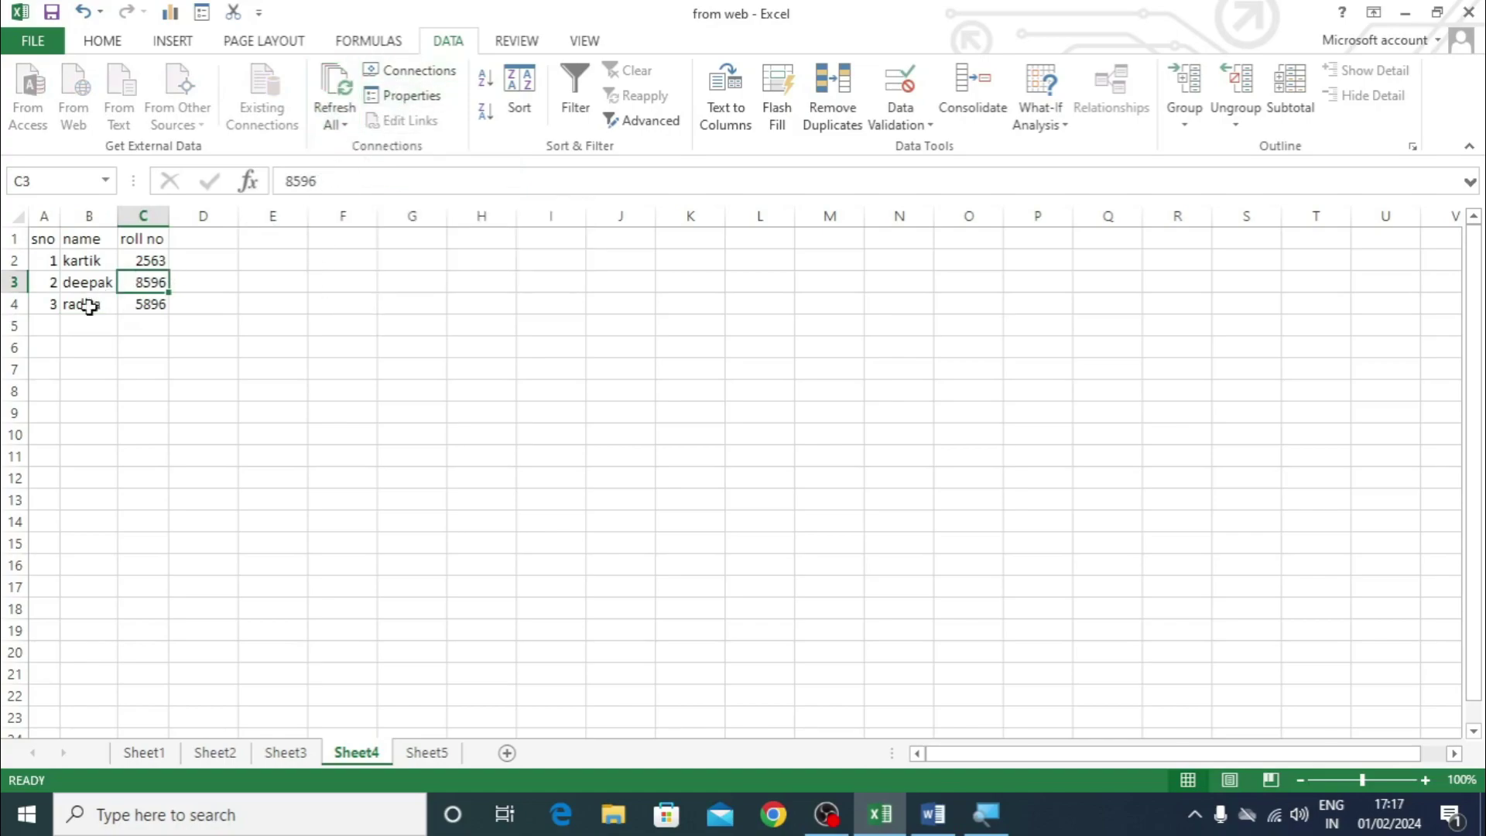
Step: Set the rol no external data range on Sheet4 to refresh every 2 minutes
left_click(401, 98)
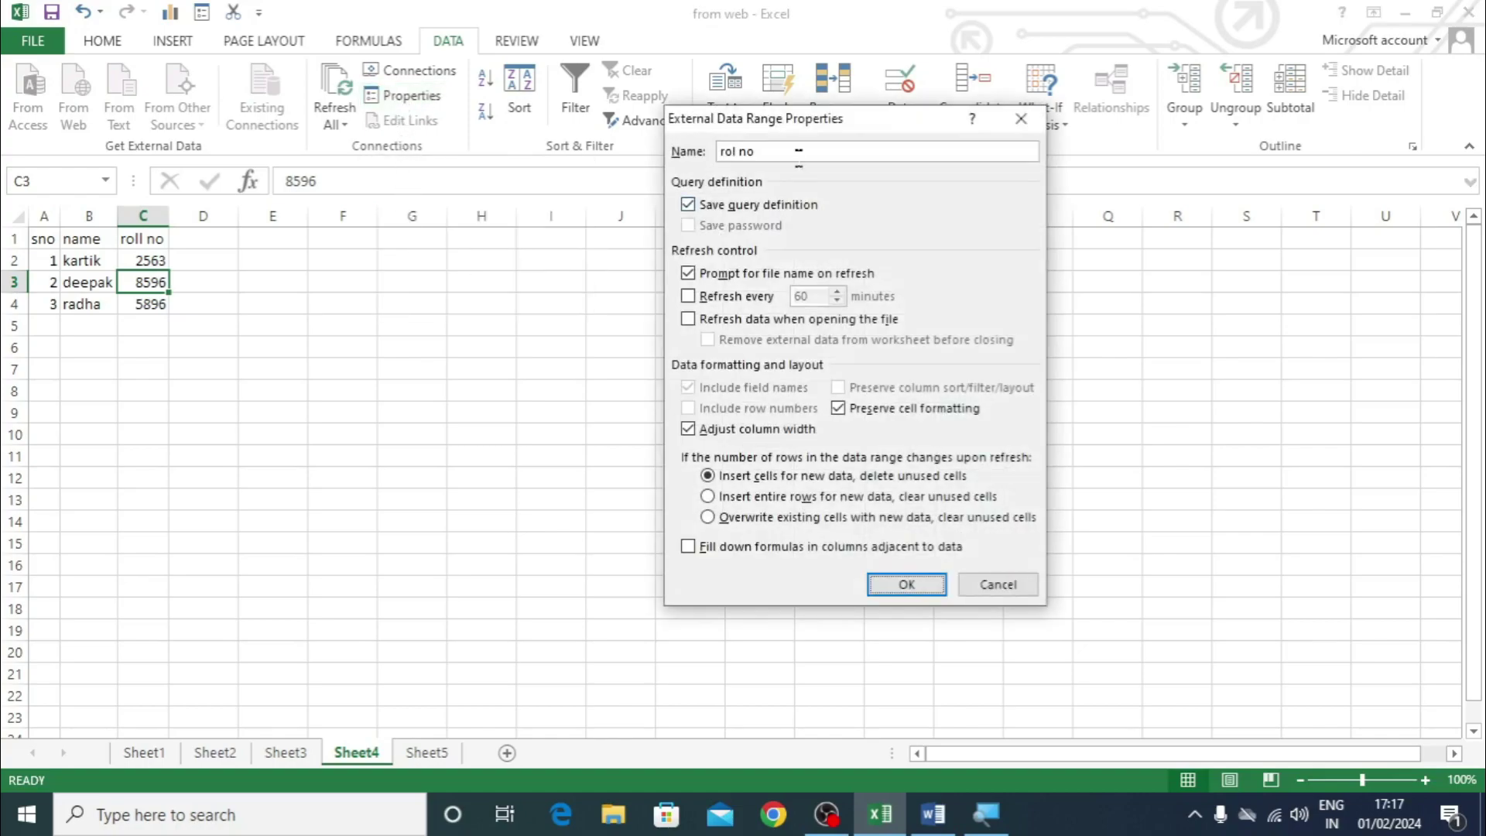
left_click(688, 205)
left_click(688, 299)
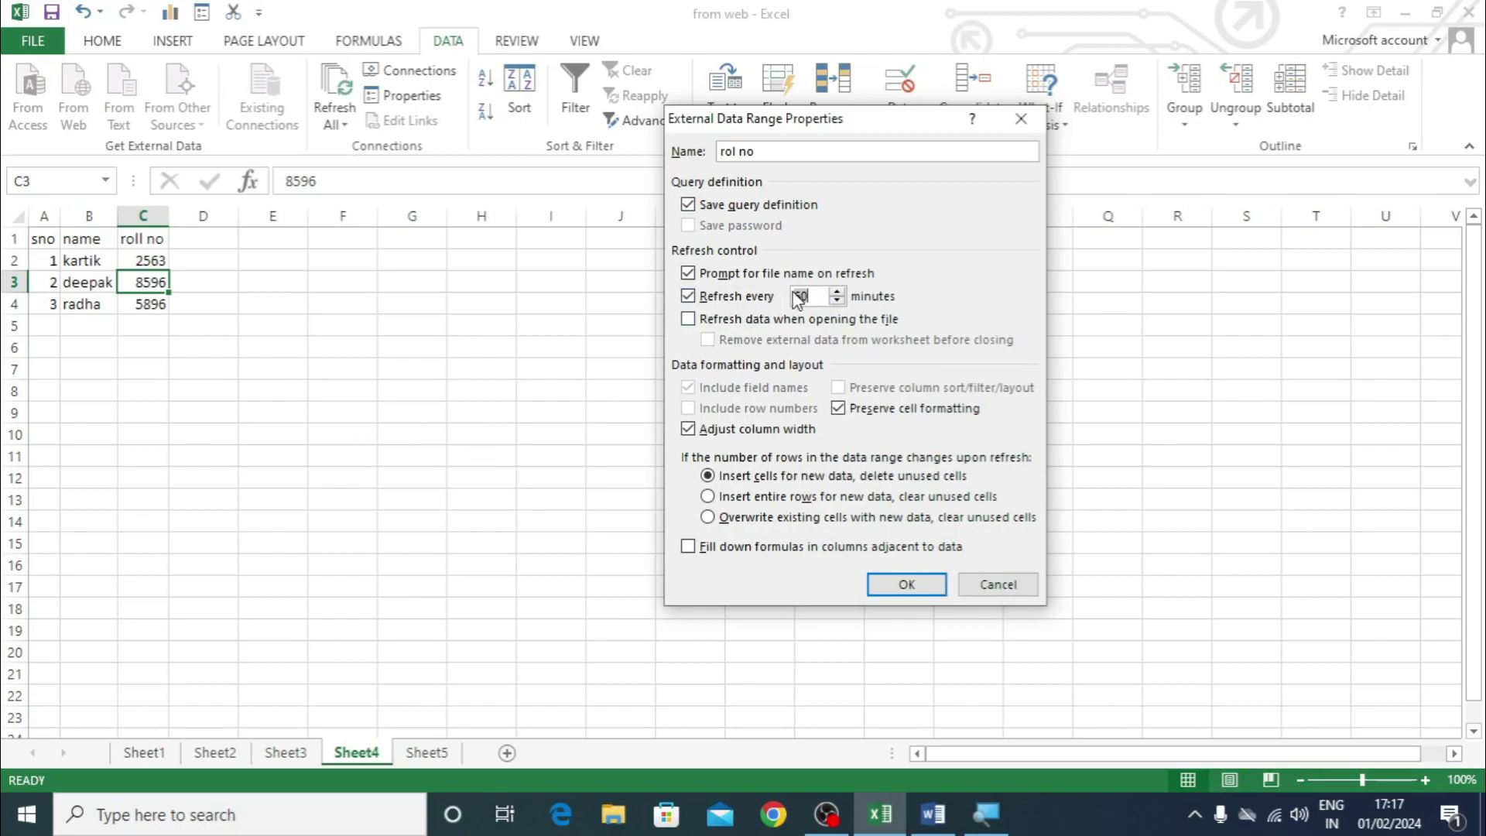
type("2")
left_click(905, 585)
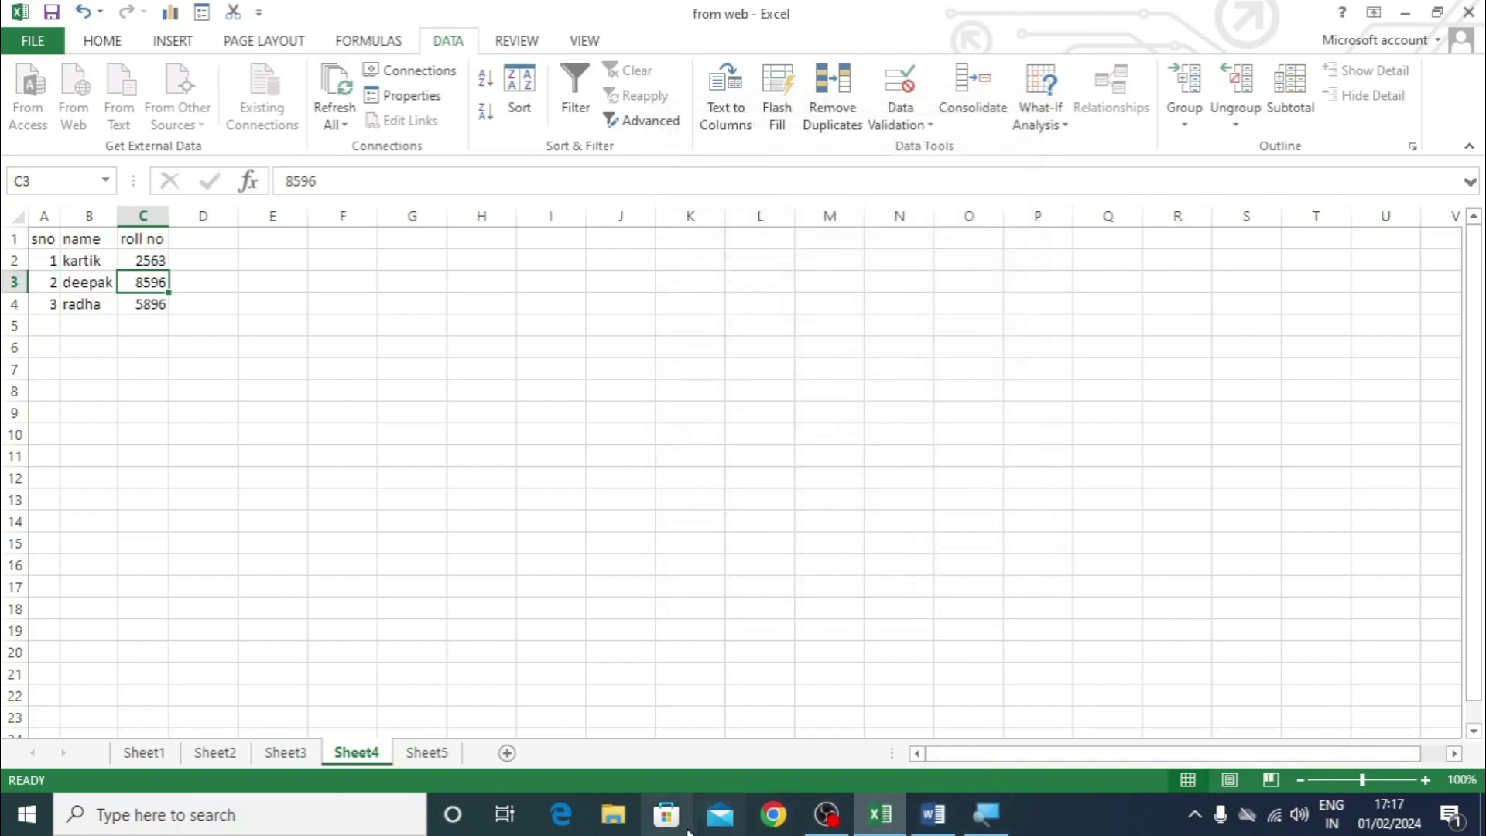
Step: Launch Notepad and open the rol no text file
left_click(194, 814)
type("n")
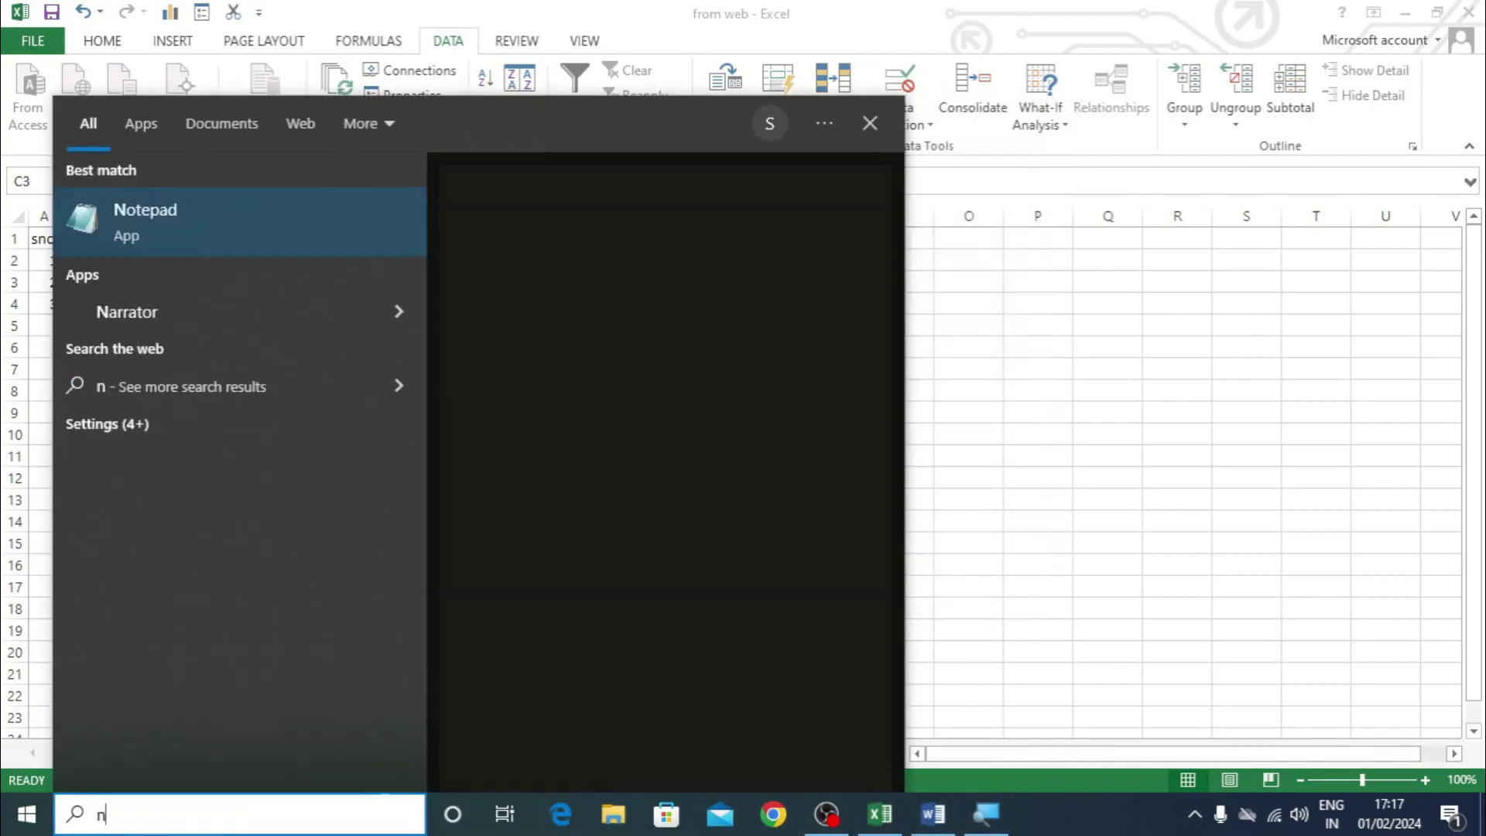
type("ote")
key("Return")
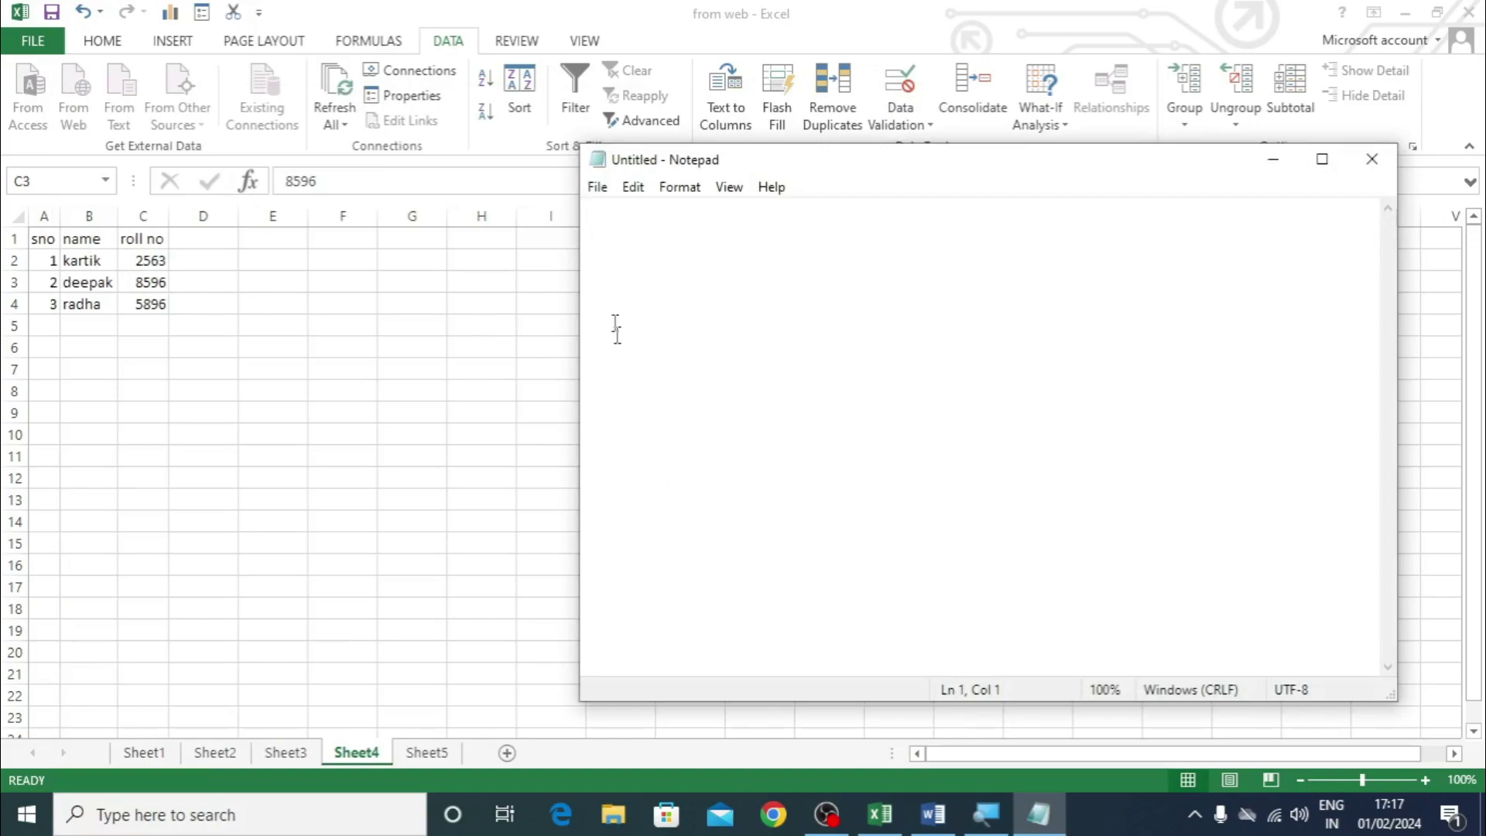
left_click(597, 187)
left_click(651, 265)
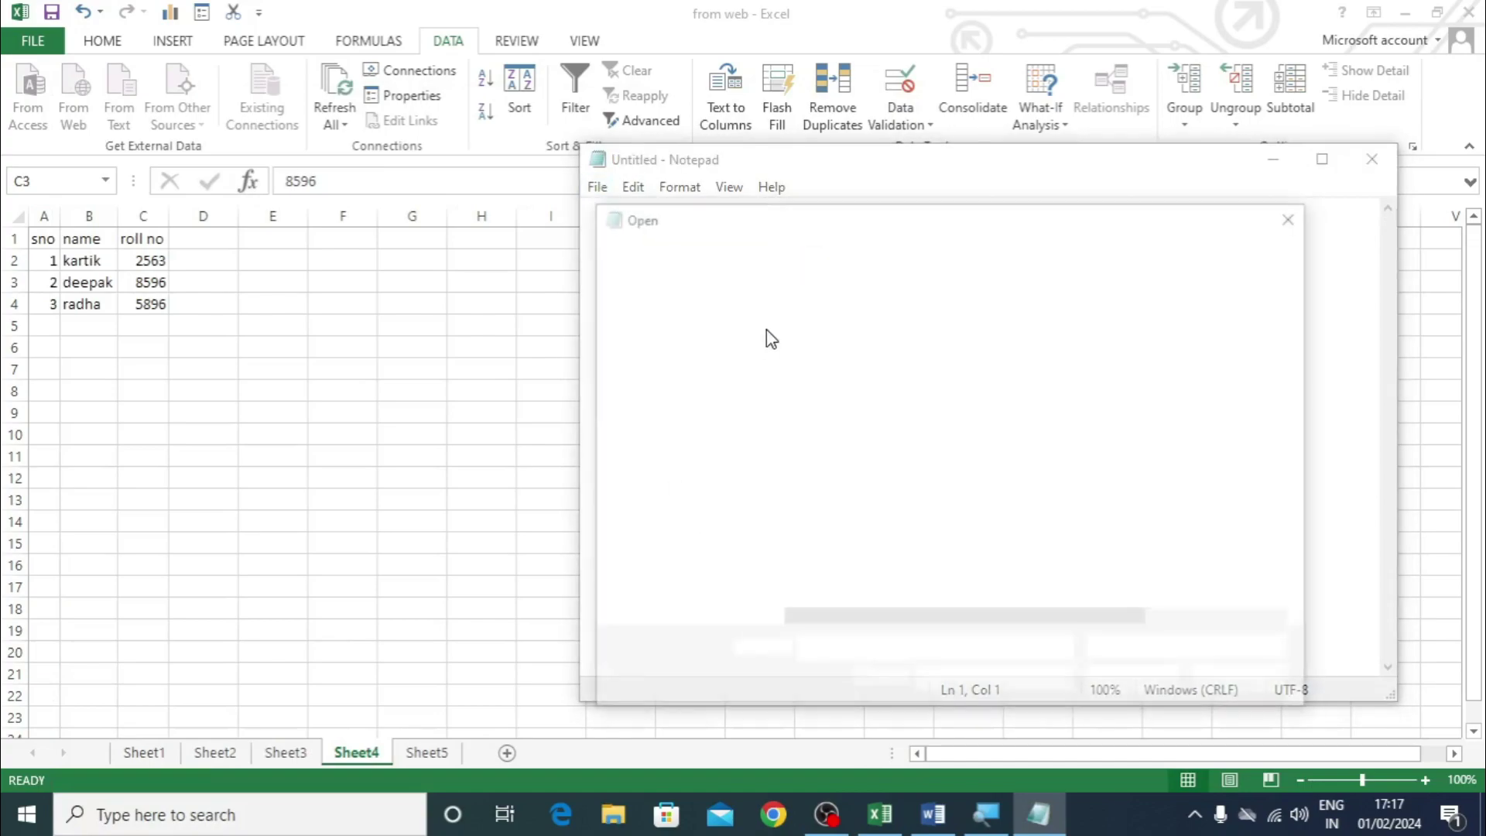
left_click(828, 375)
left_click(1137, 684)
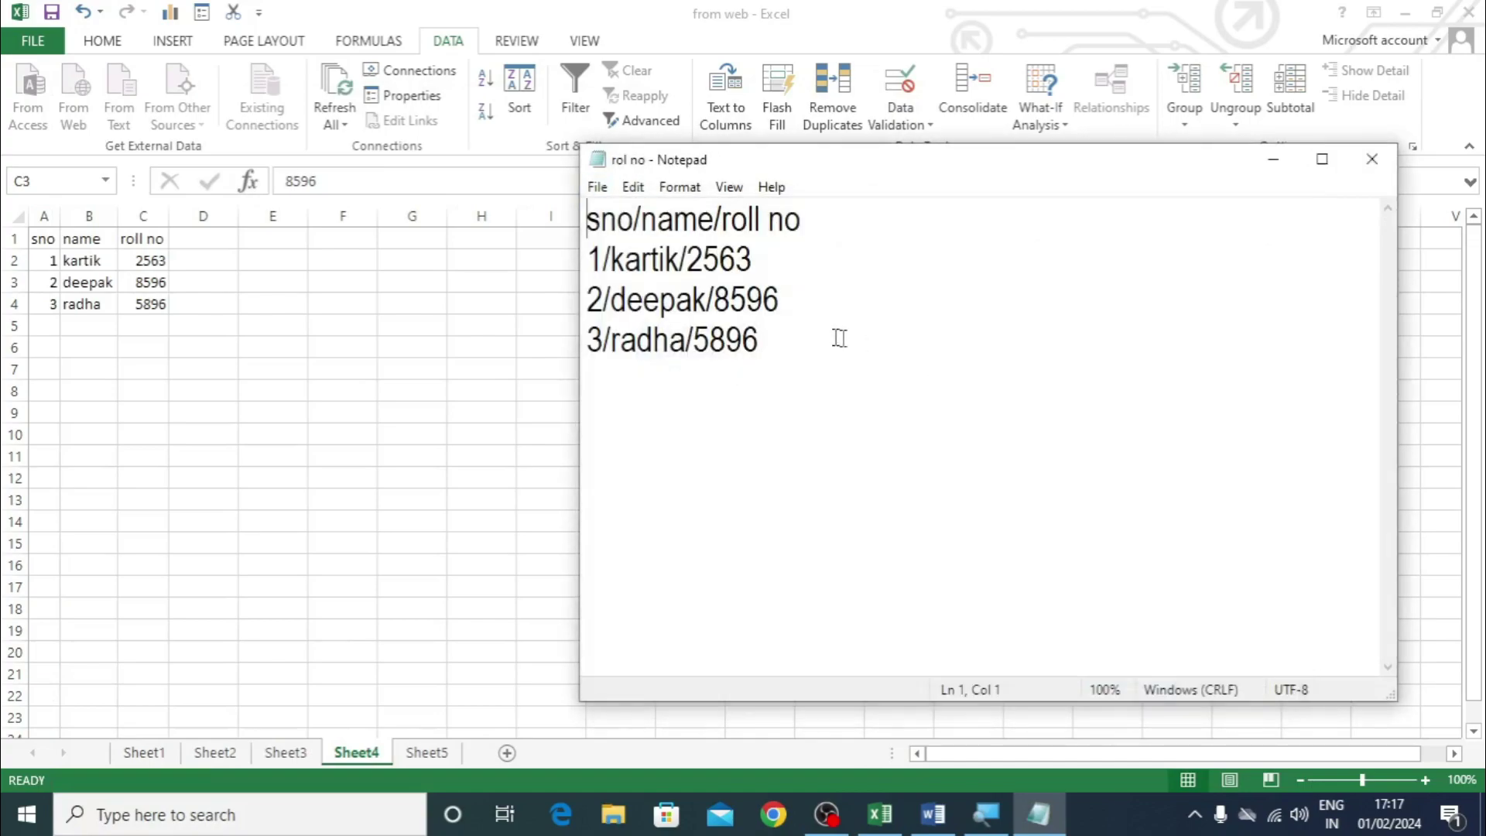
Step: Add slash-delimited records with serial numbers 4 and 5, each with a student name and roll number, then save and close the text file
key("Return")
type("4")
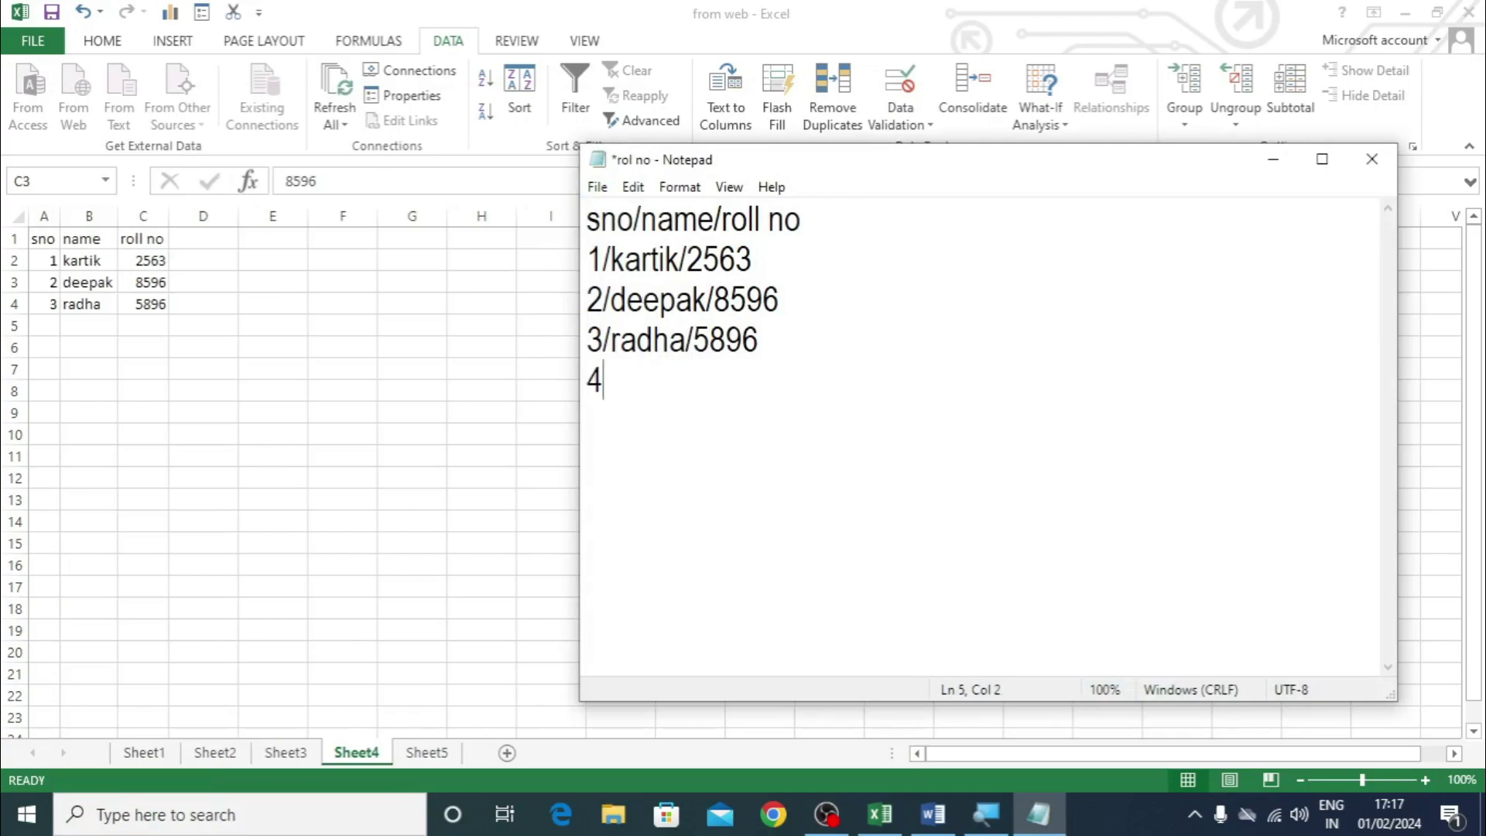
type("/sonam/")
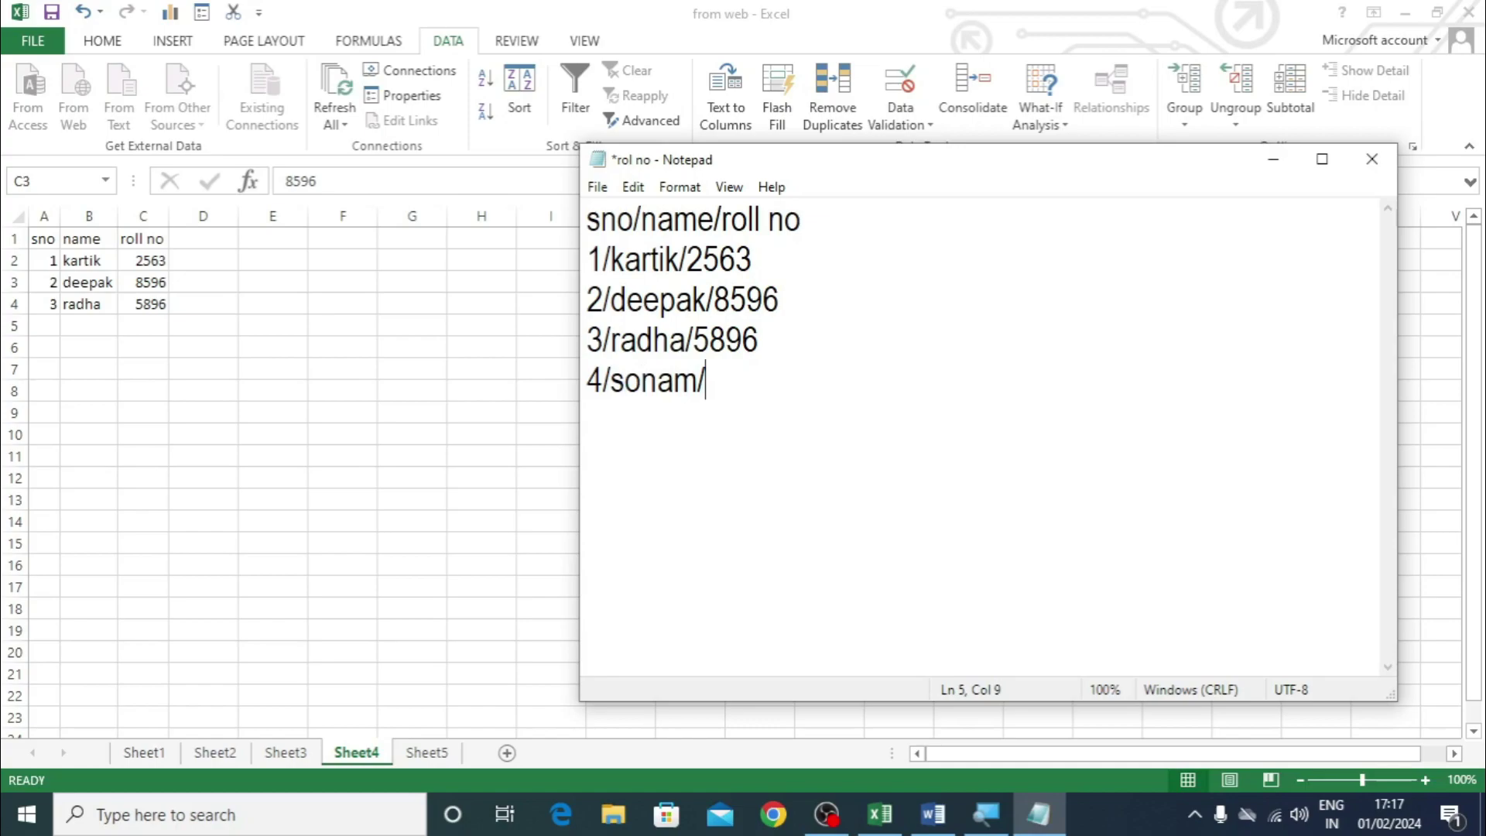
type("8965 ")
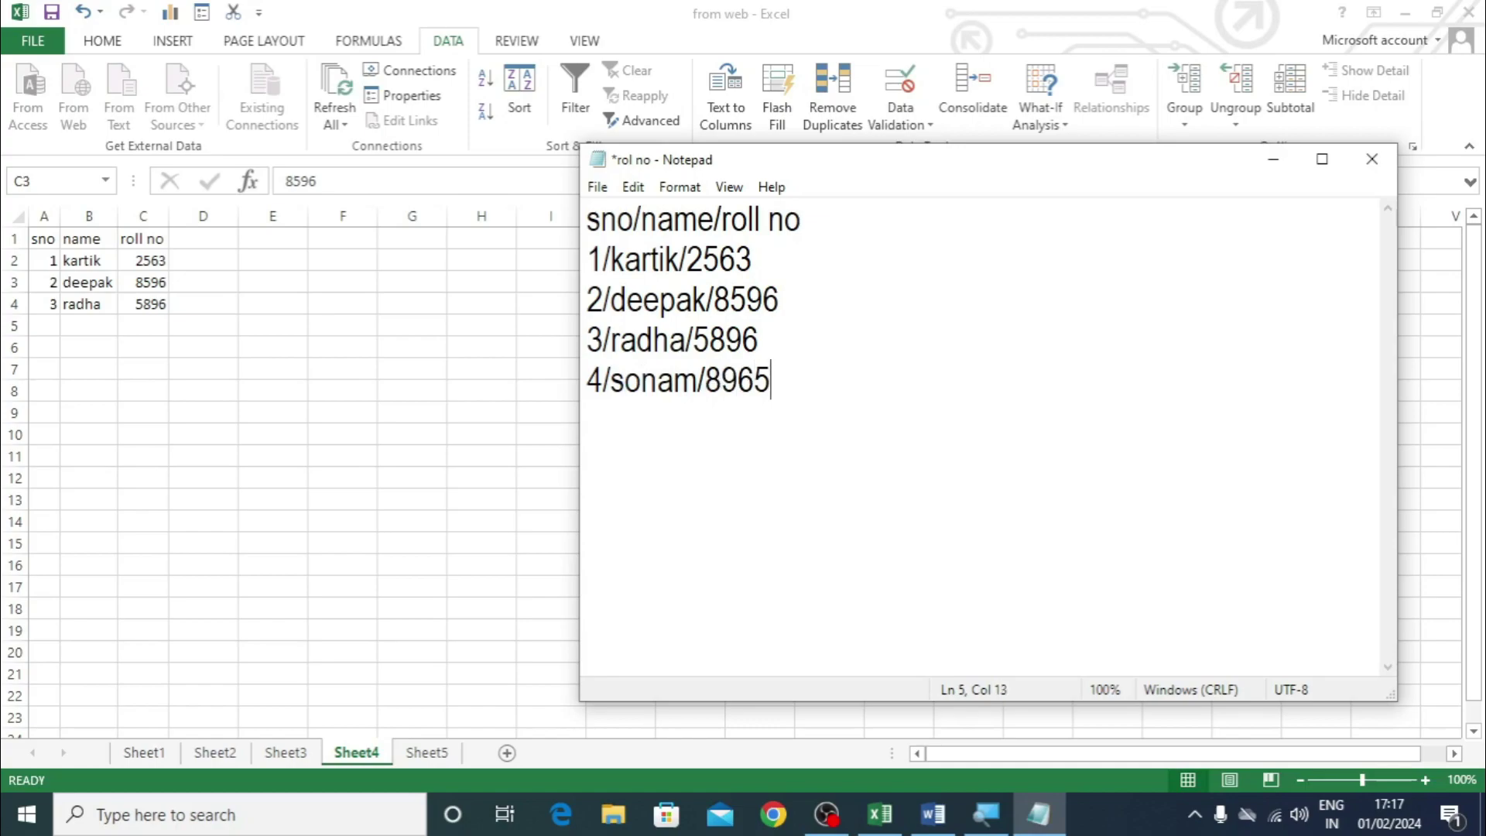
type("5/rohit")
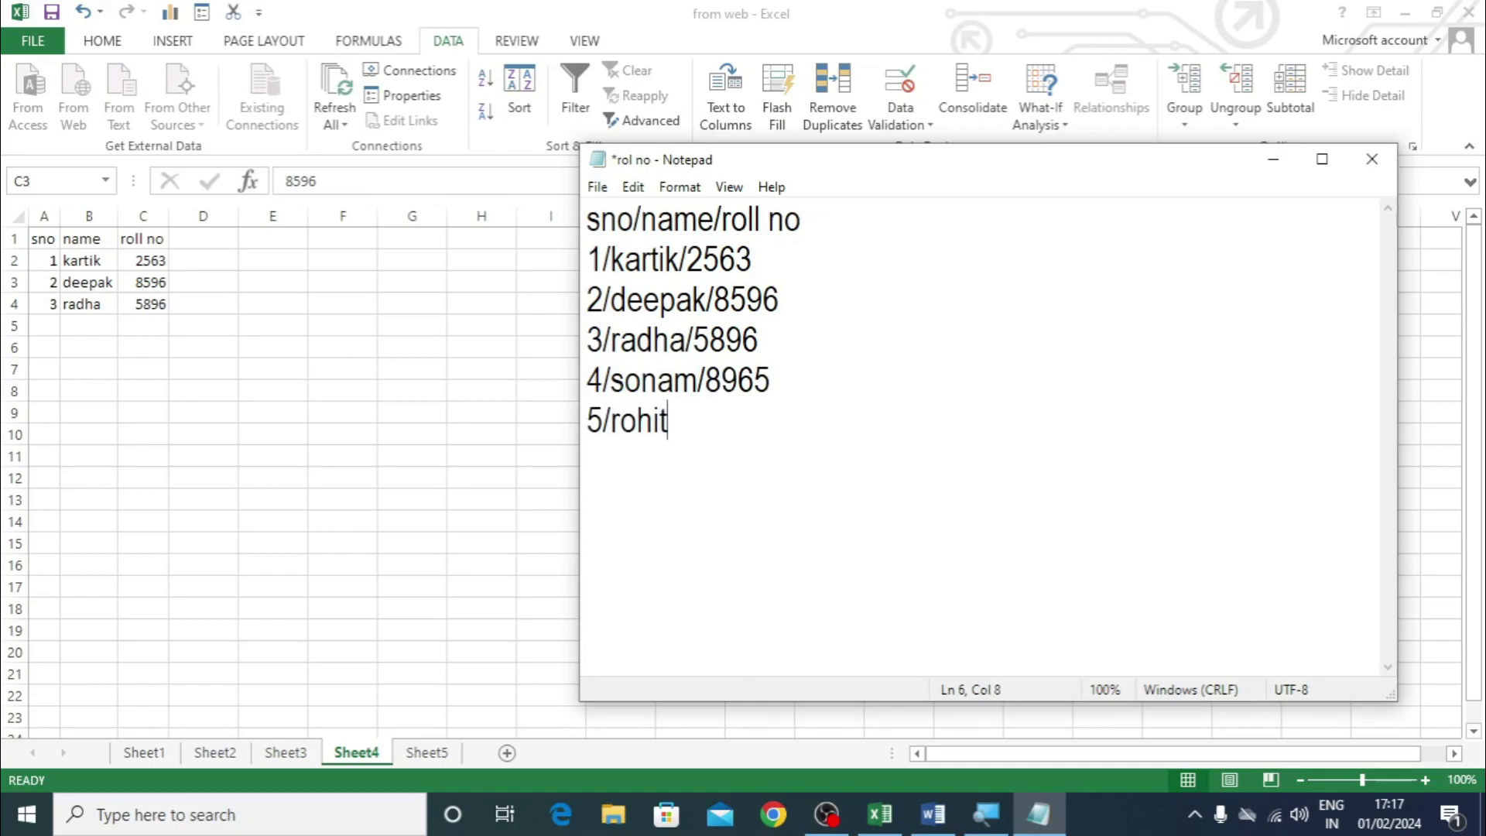
type("/5896")
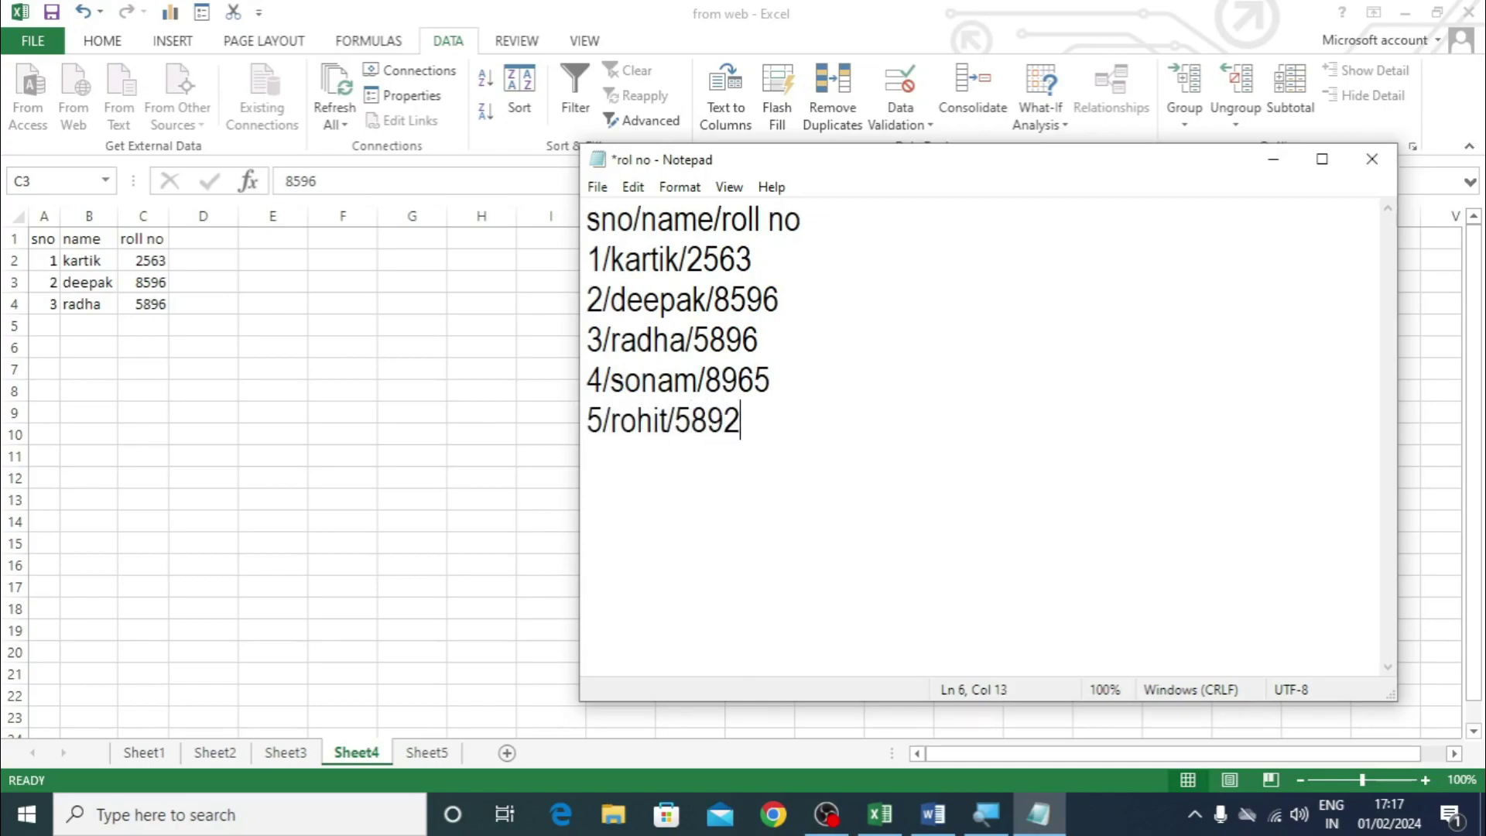
key("ctrl+s")
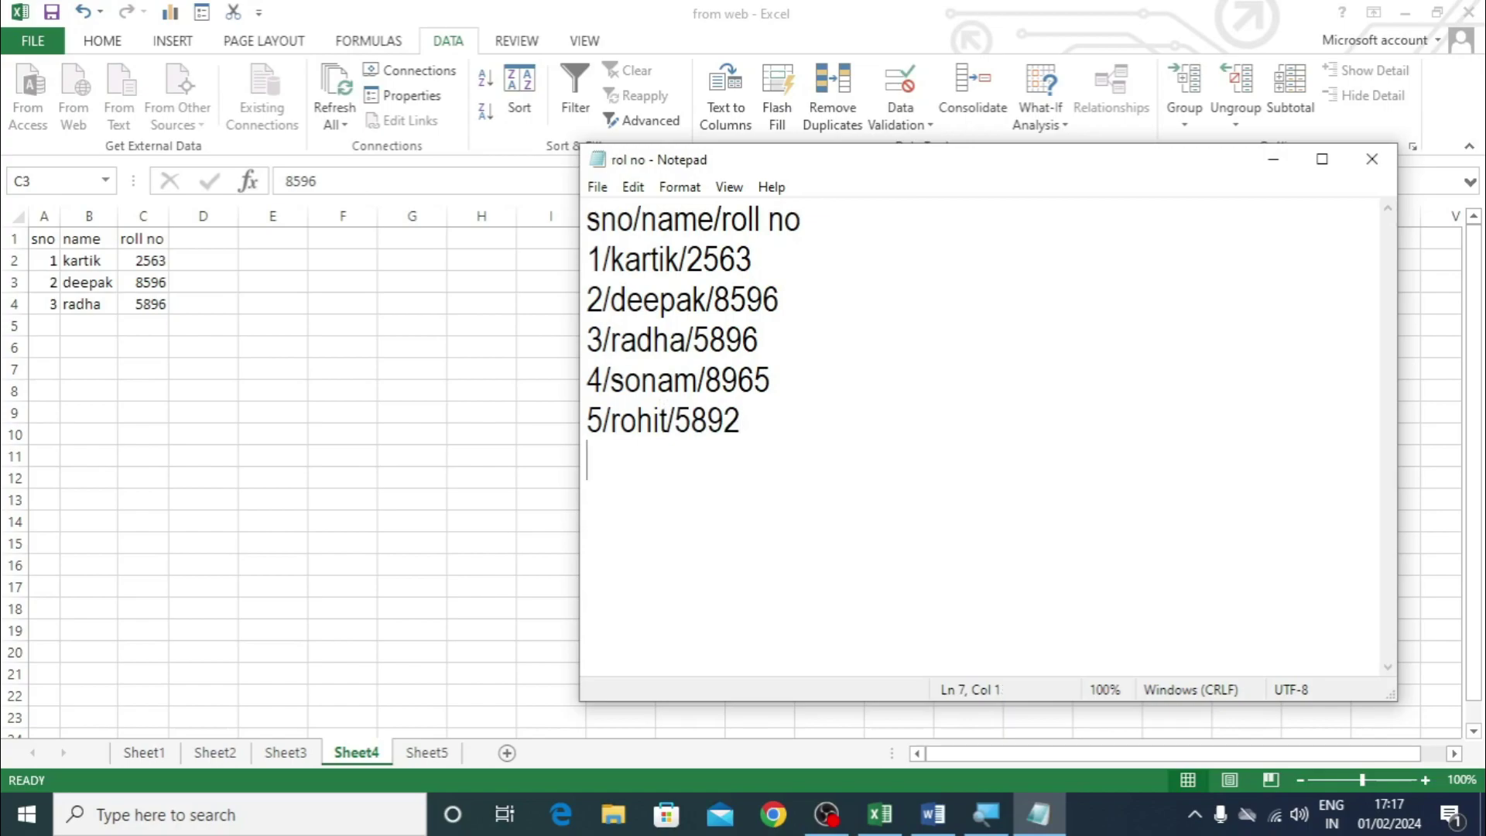
left_click(1371, 158)
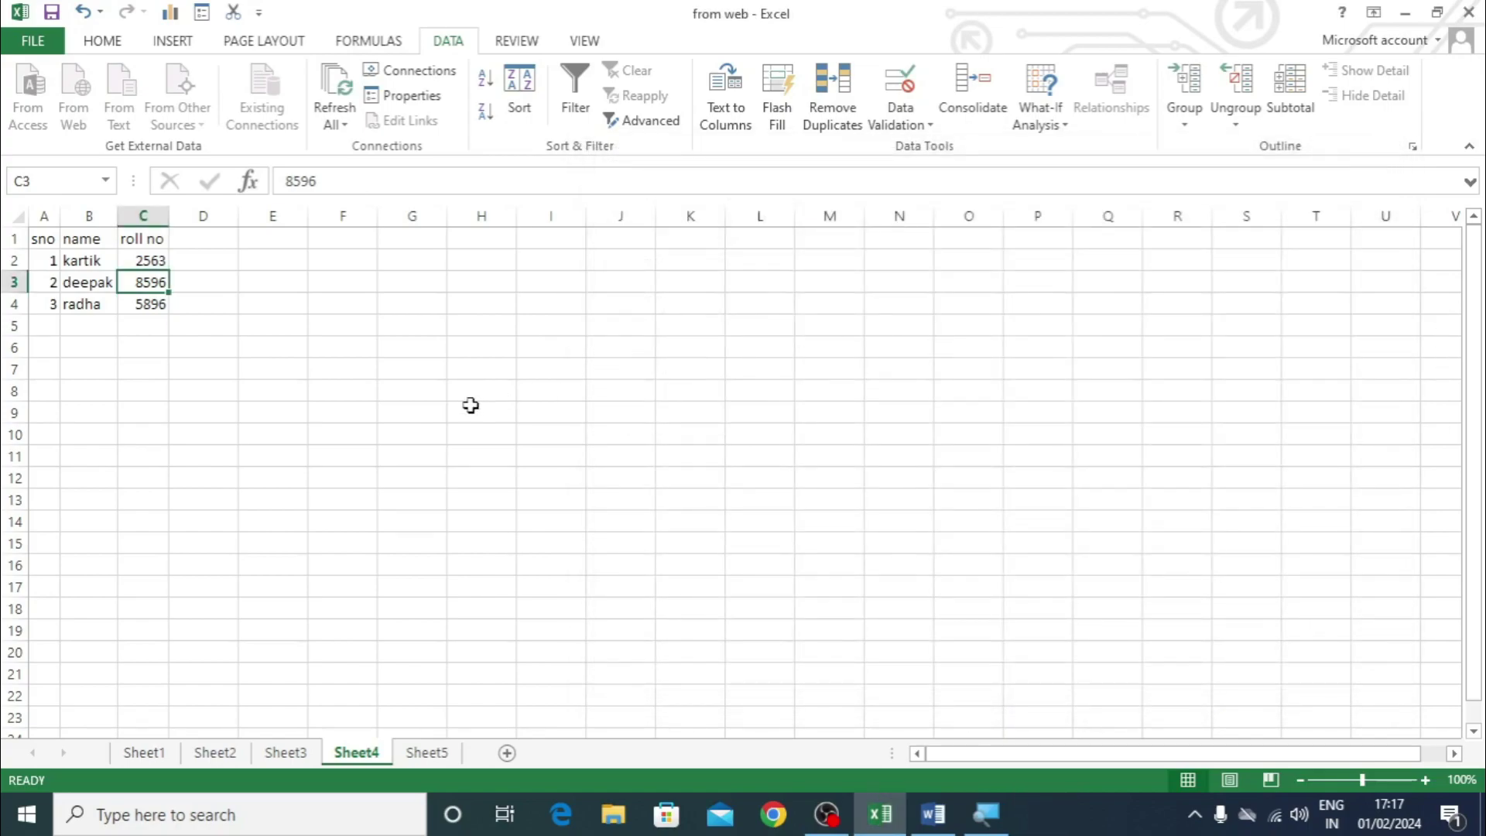
Step: Check the imported data on Sheet4 and view the course records on Sheet5
left_click(471, 411)
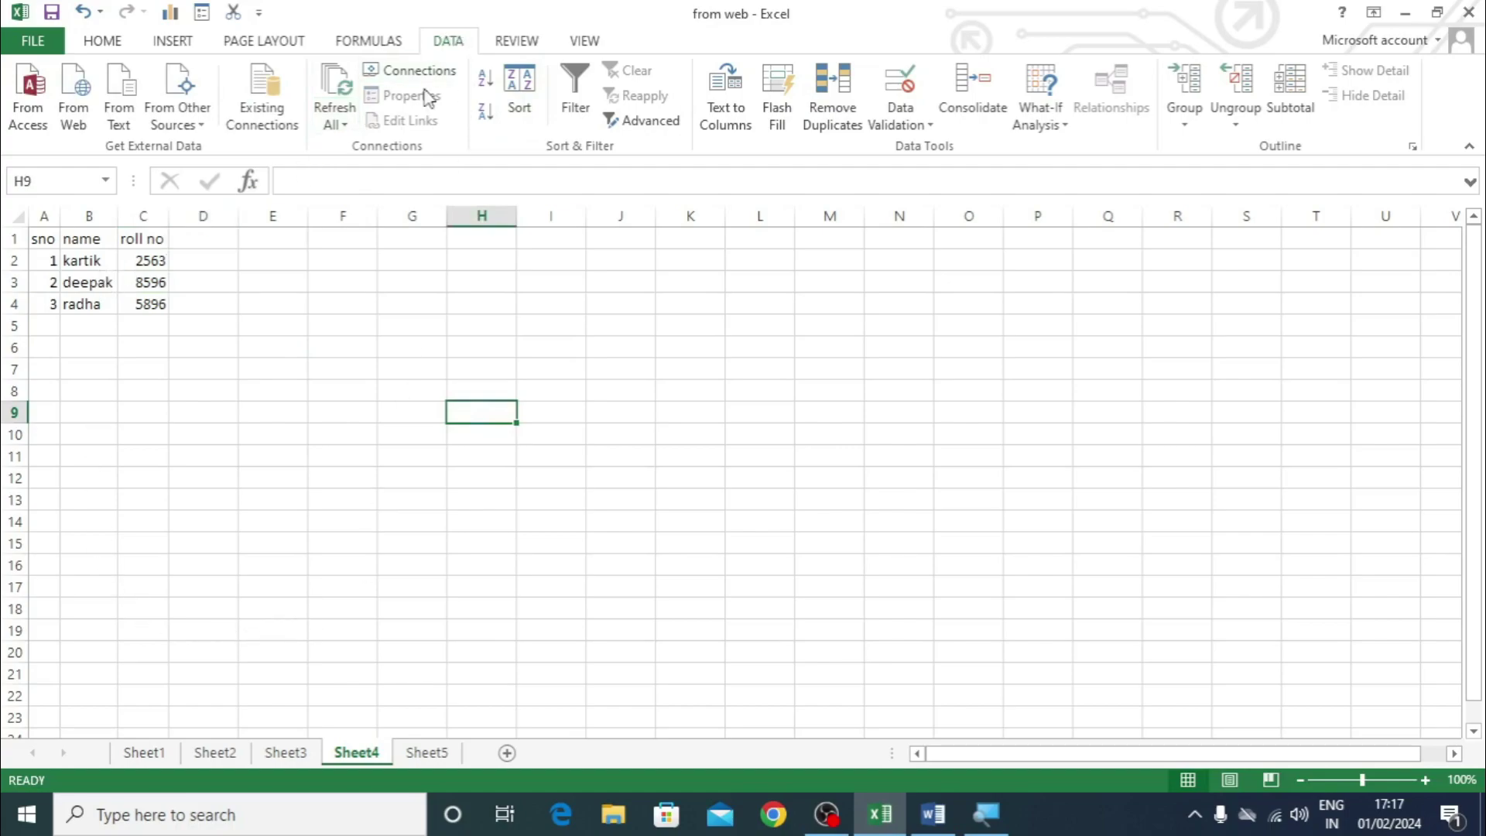
left_click(429, 752)
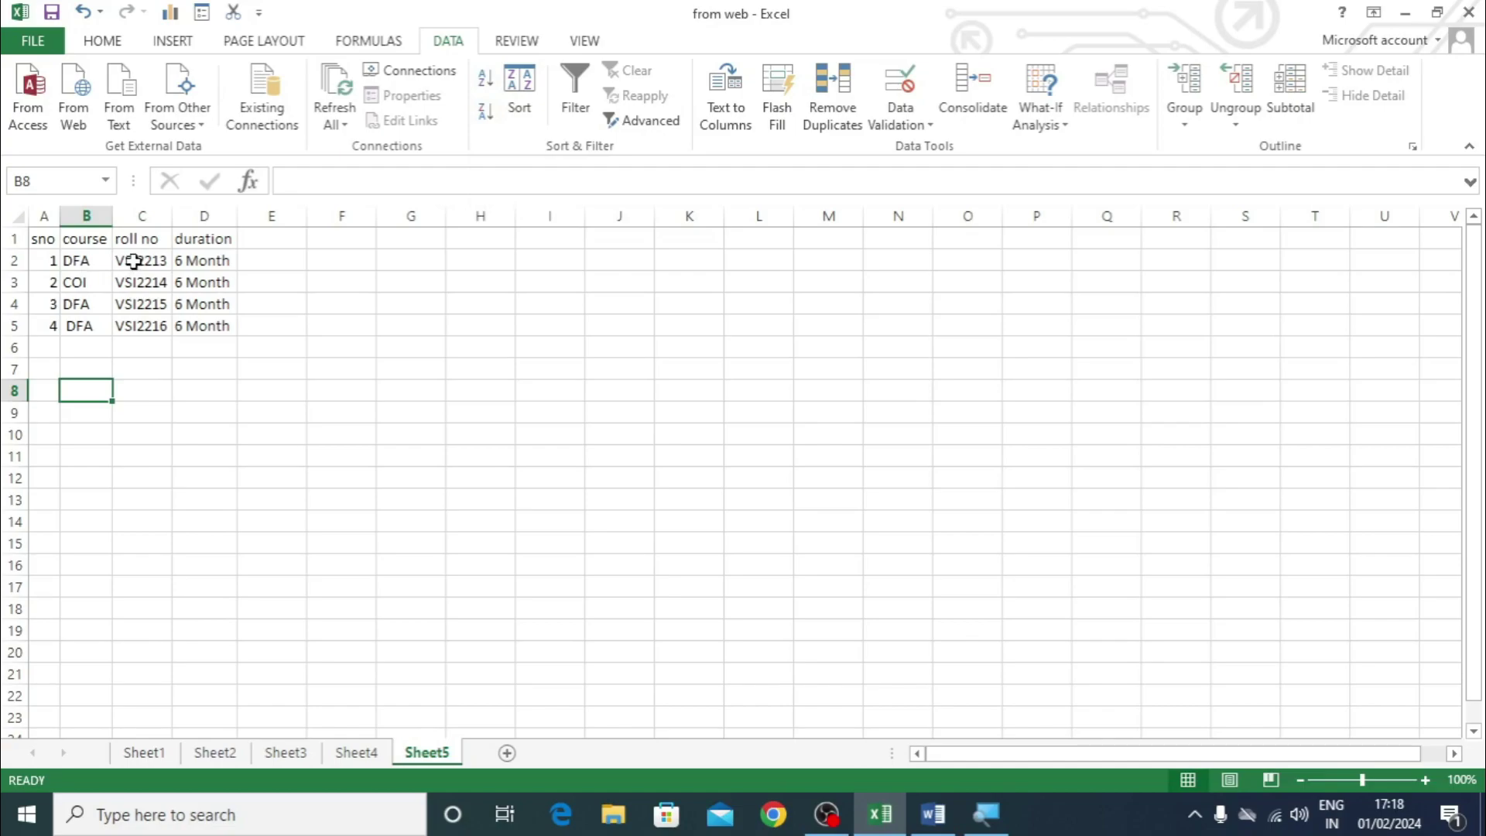
Step: Open Sheet1 and examine the Name column of the imported student table
left_click(164, 753)
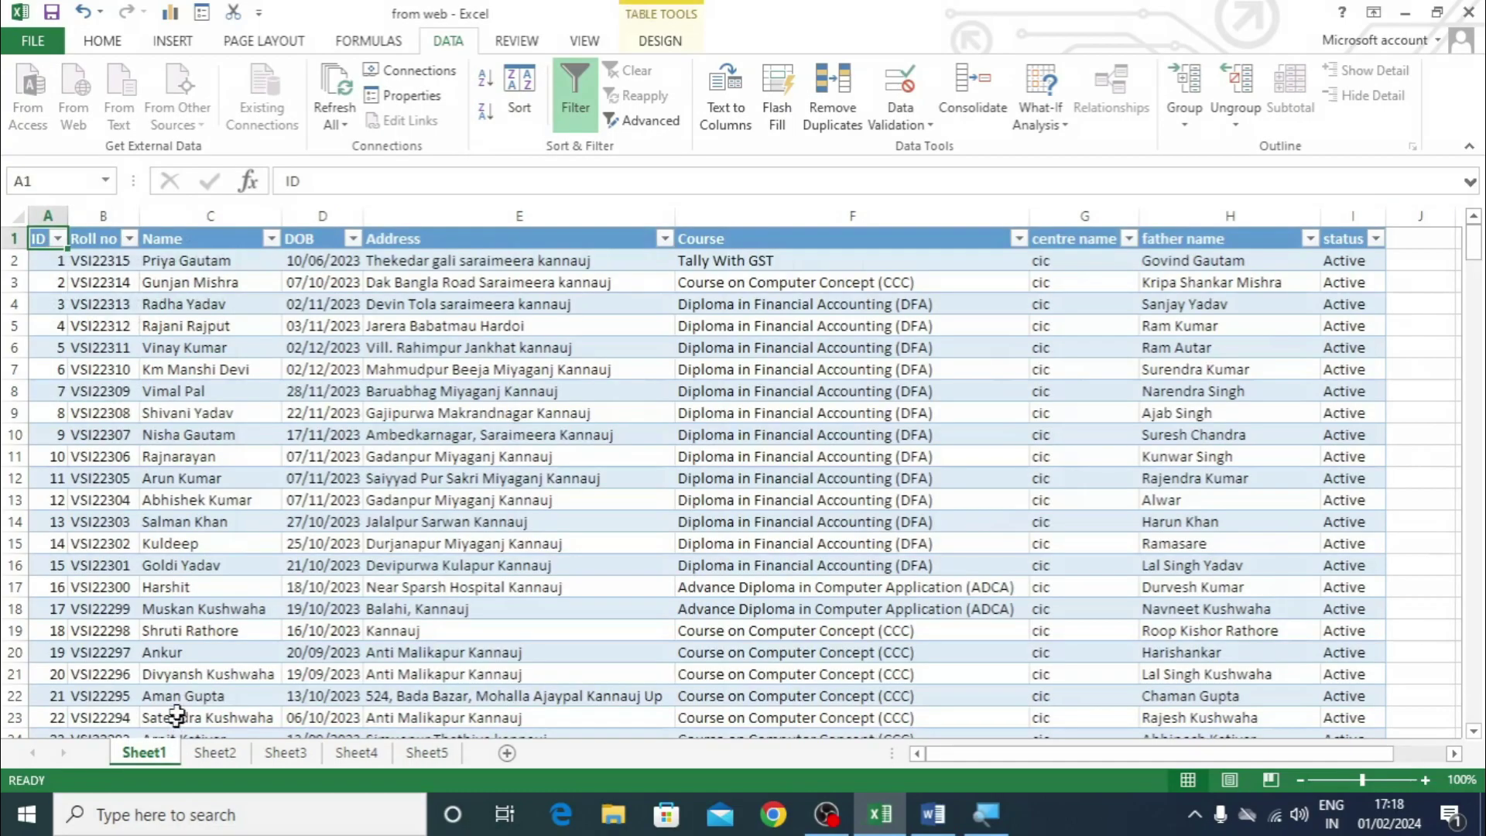
left_click_drag(181, 264, 207, 529)
scroll(255, 495, "up", 20)
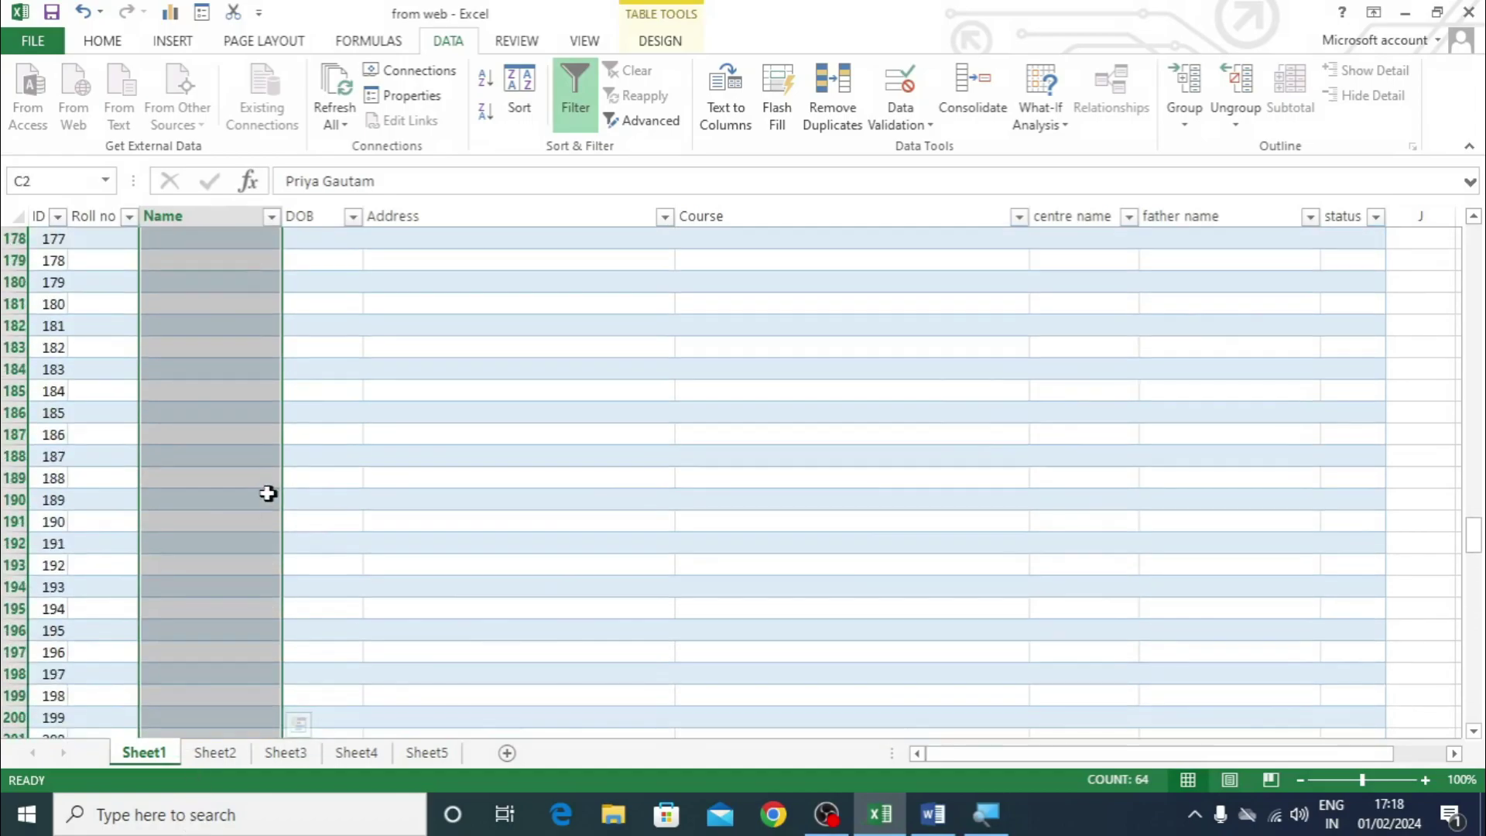
scroll(243, 485, "up", 20)
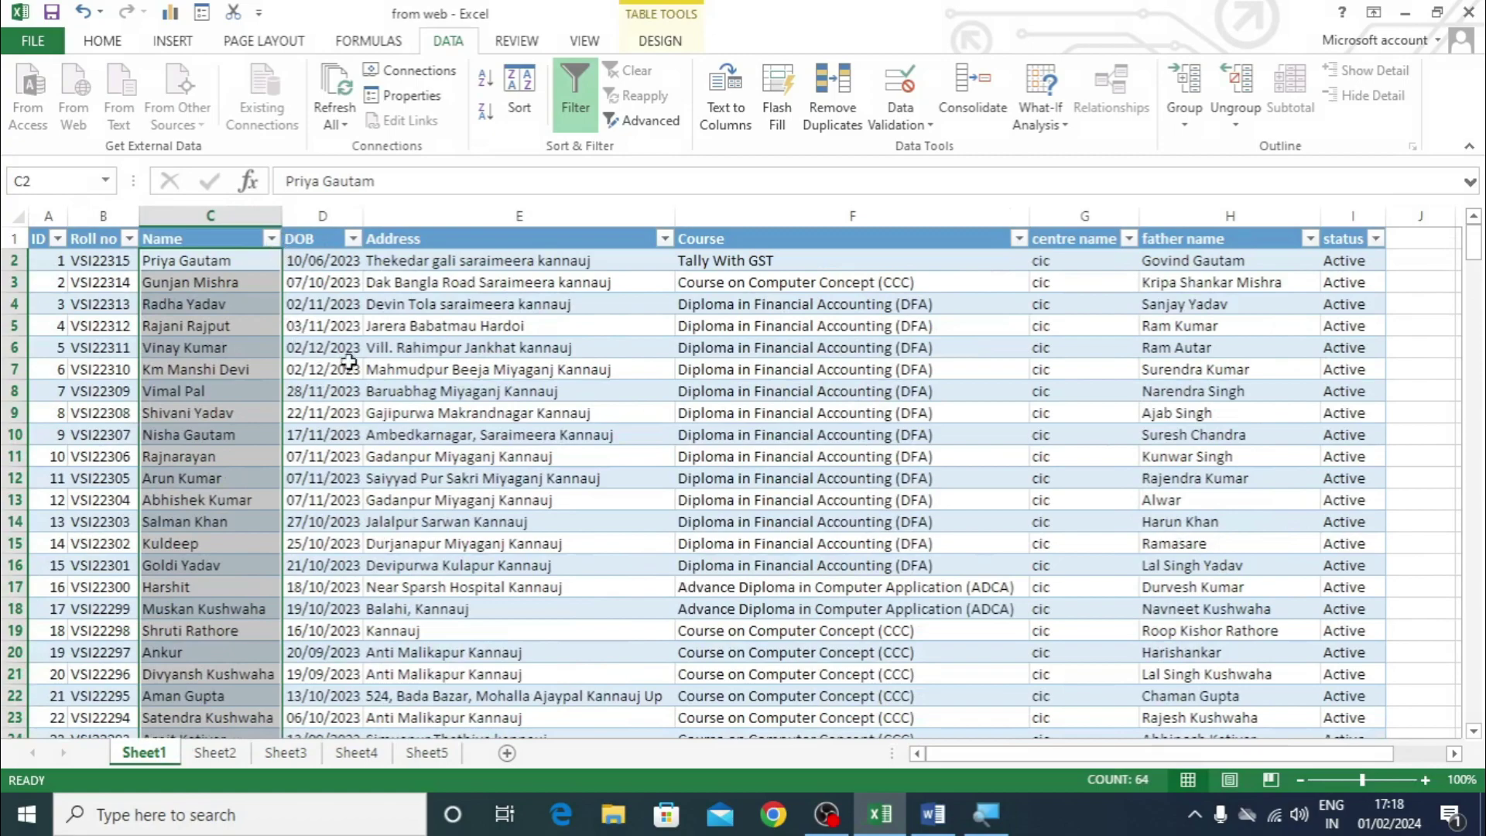
left_click(349, 363)
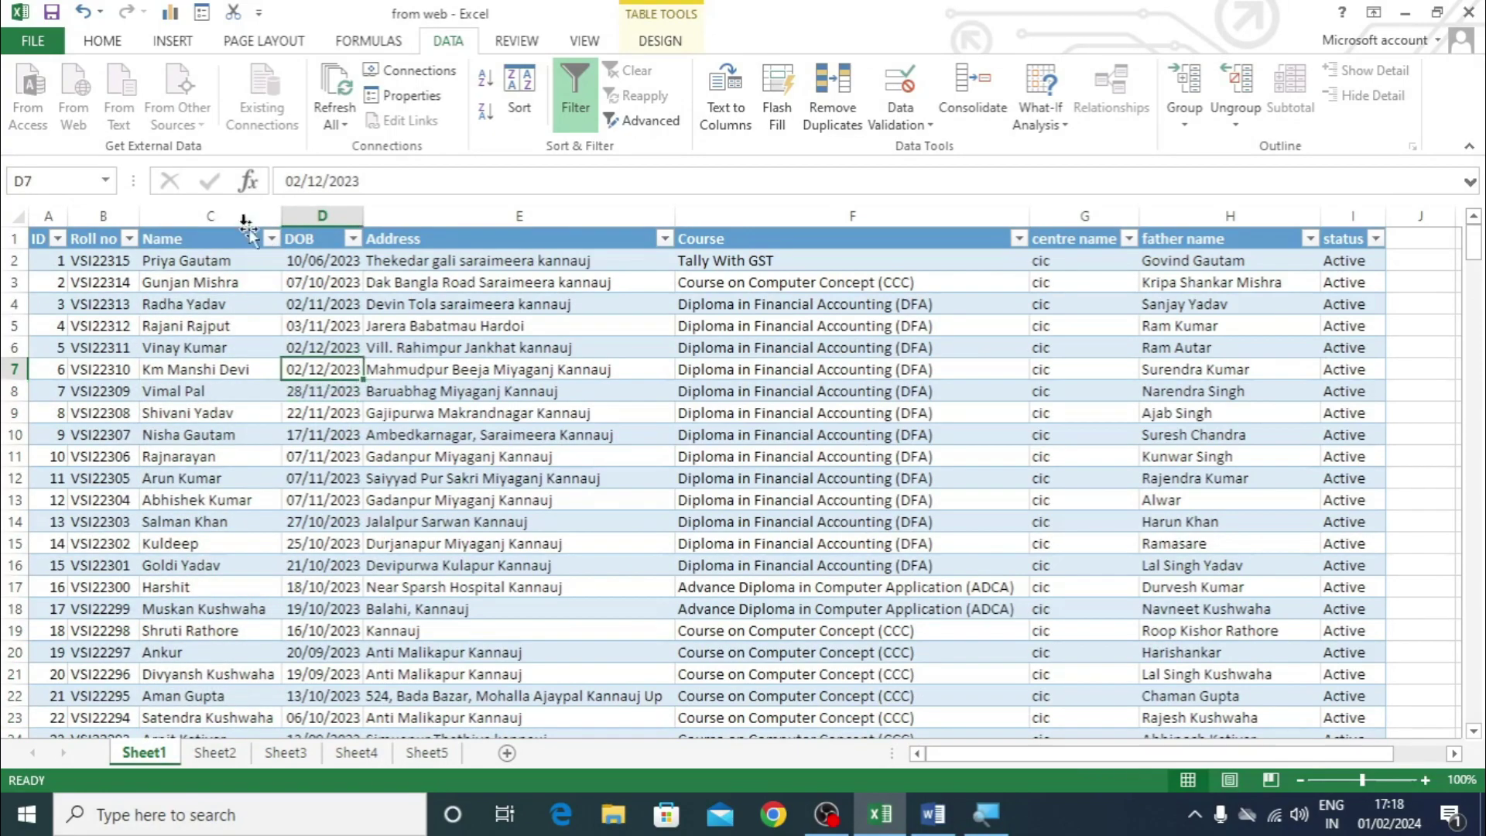
left_click(176, 218)
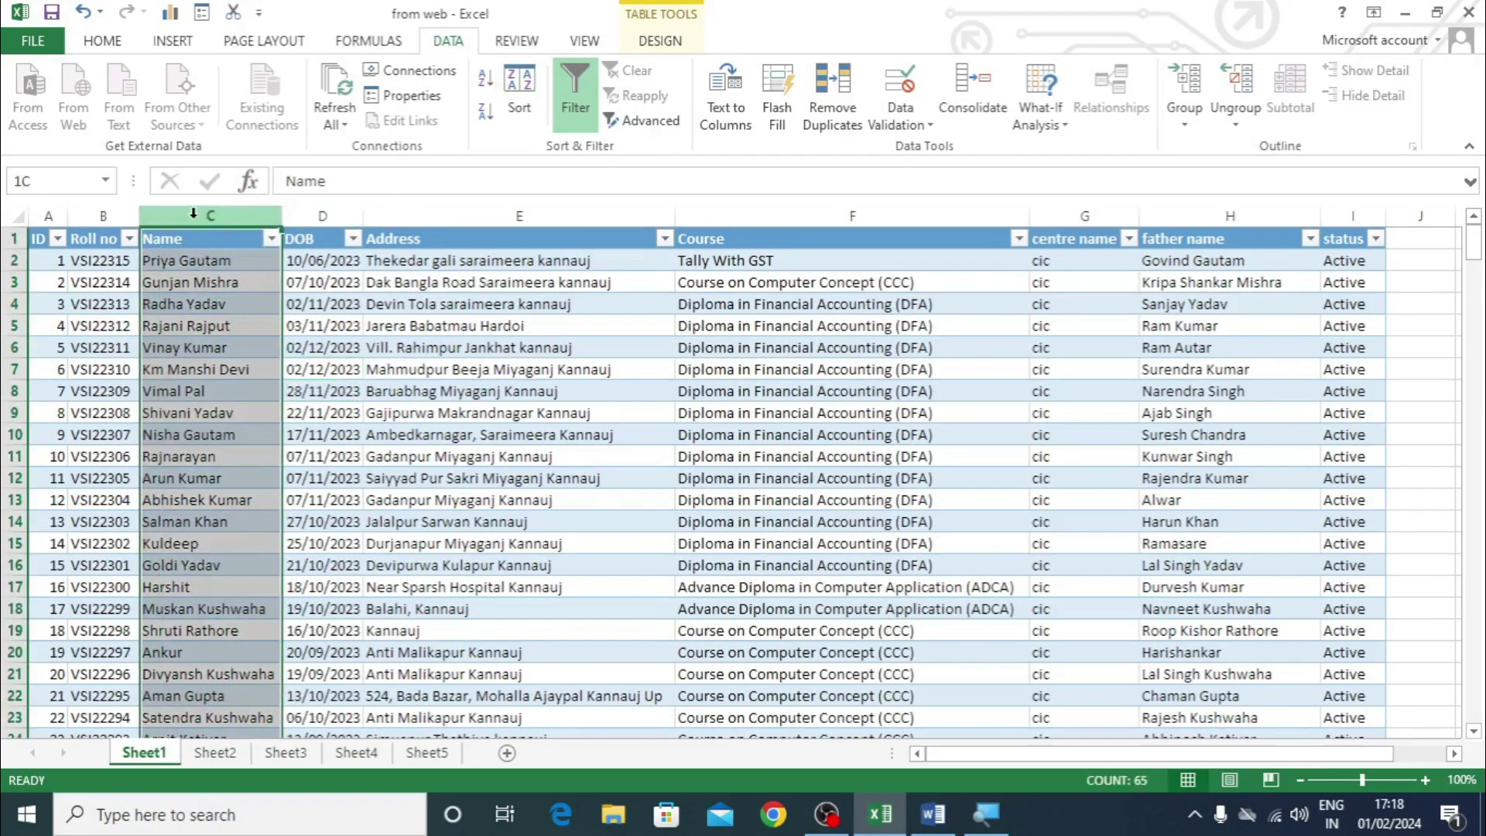
left_click(153, 277)
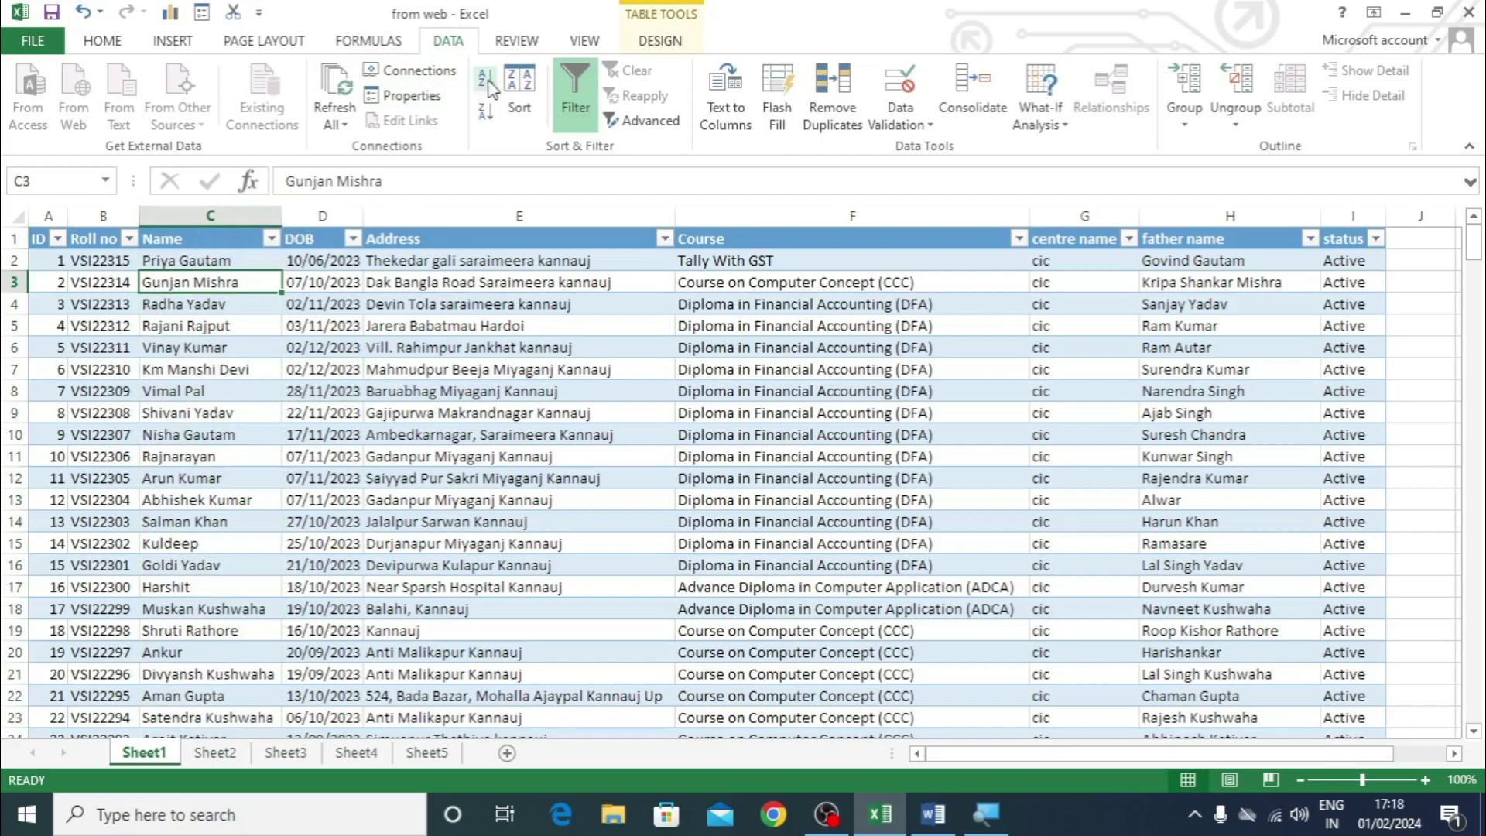
Step: Sort the student table by Name from A to Z and review the resulting order
left_click(272, 240)
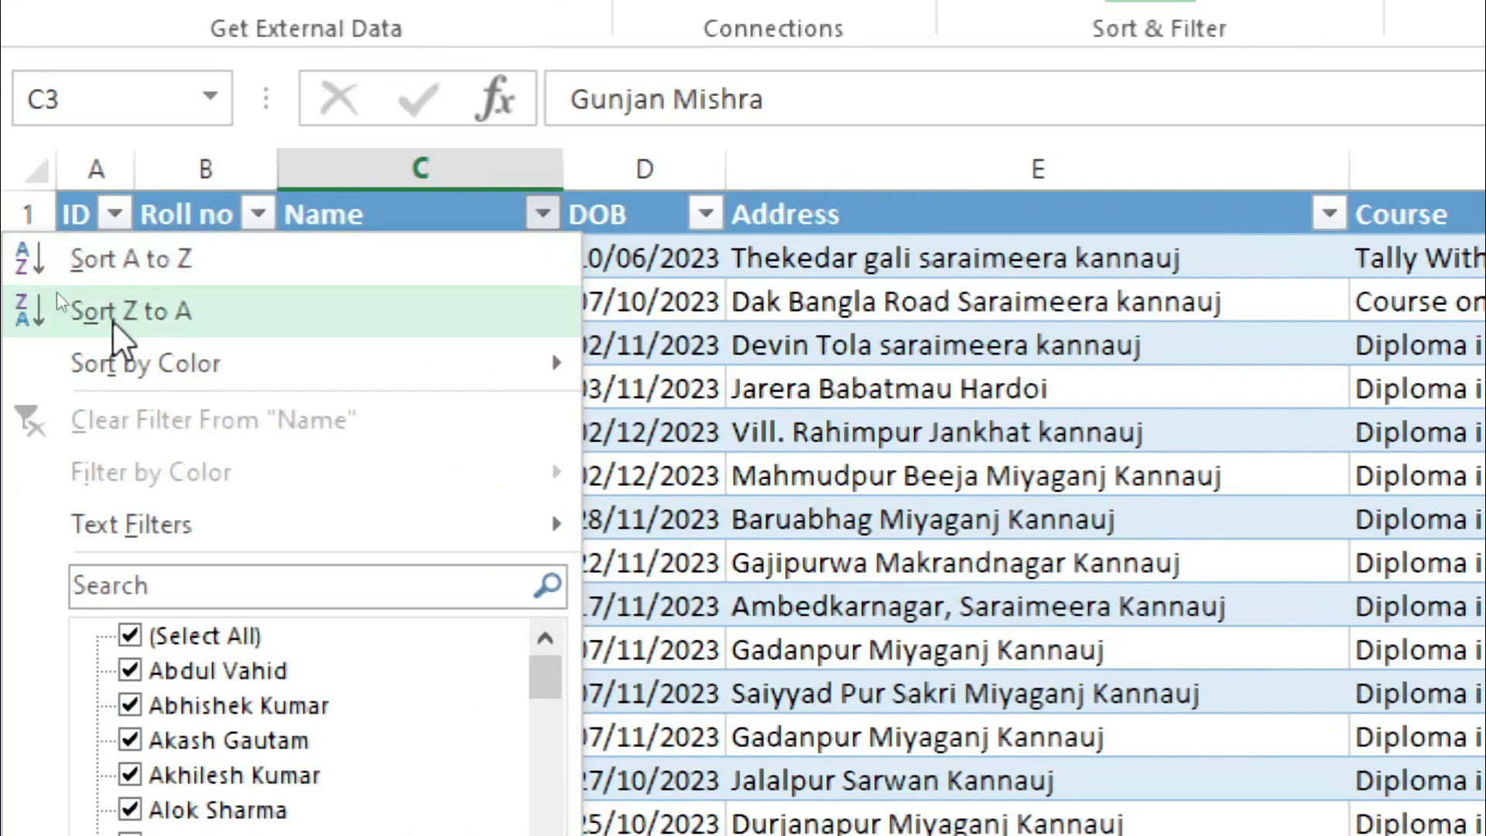
left_click(126, 254)
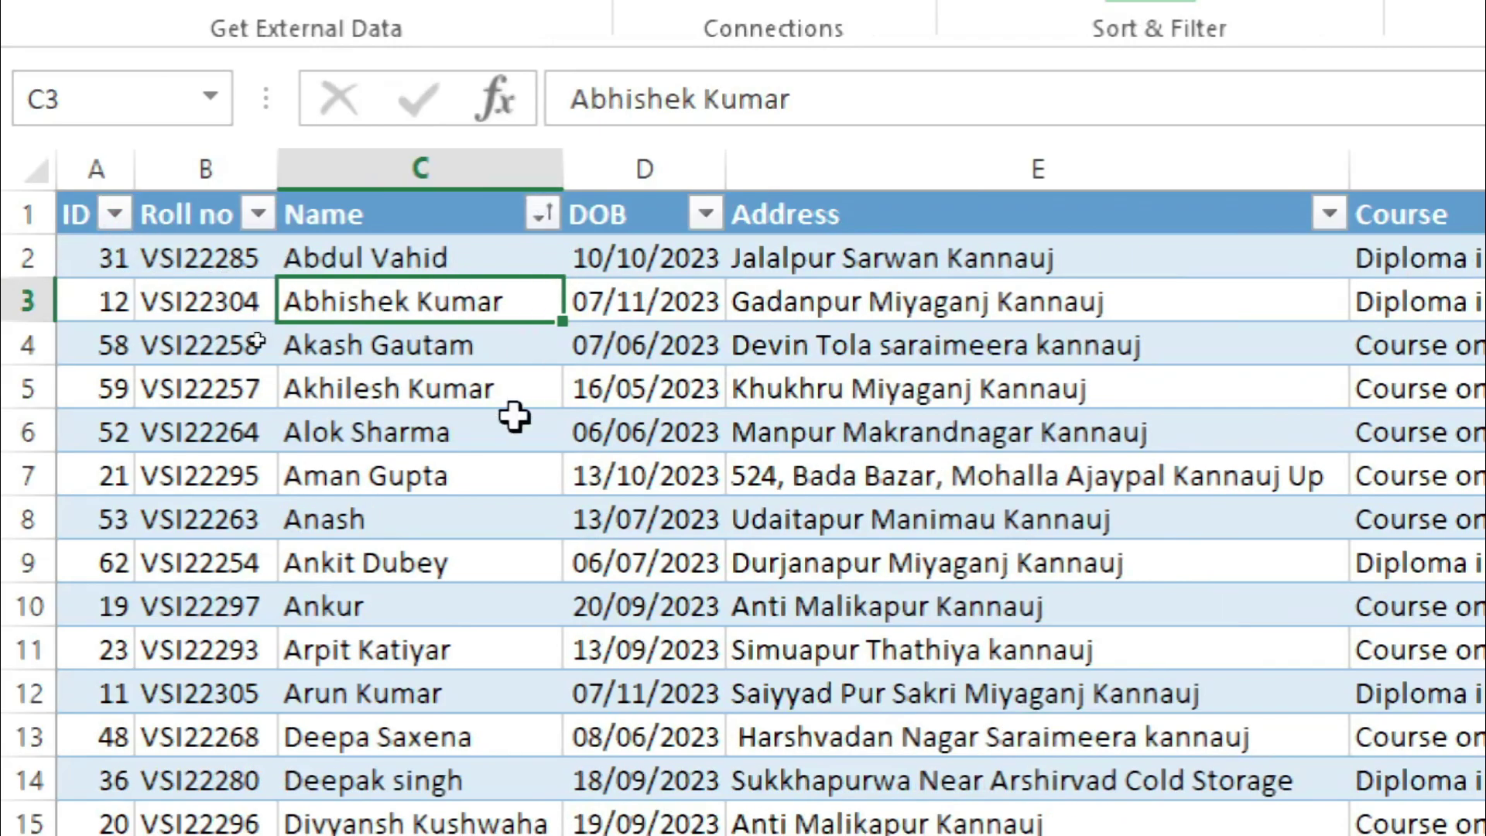
scroll(334, 364, "down", 5)
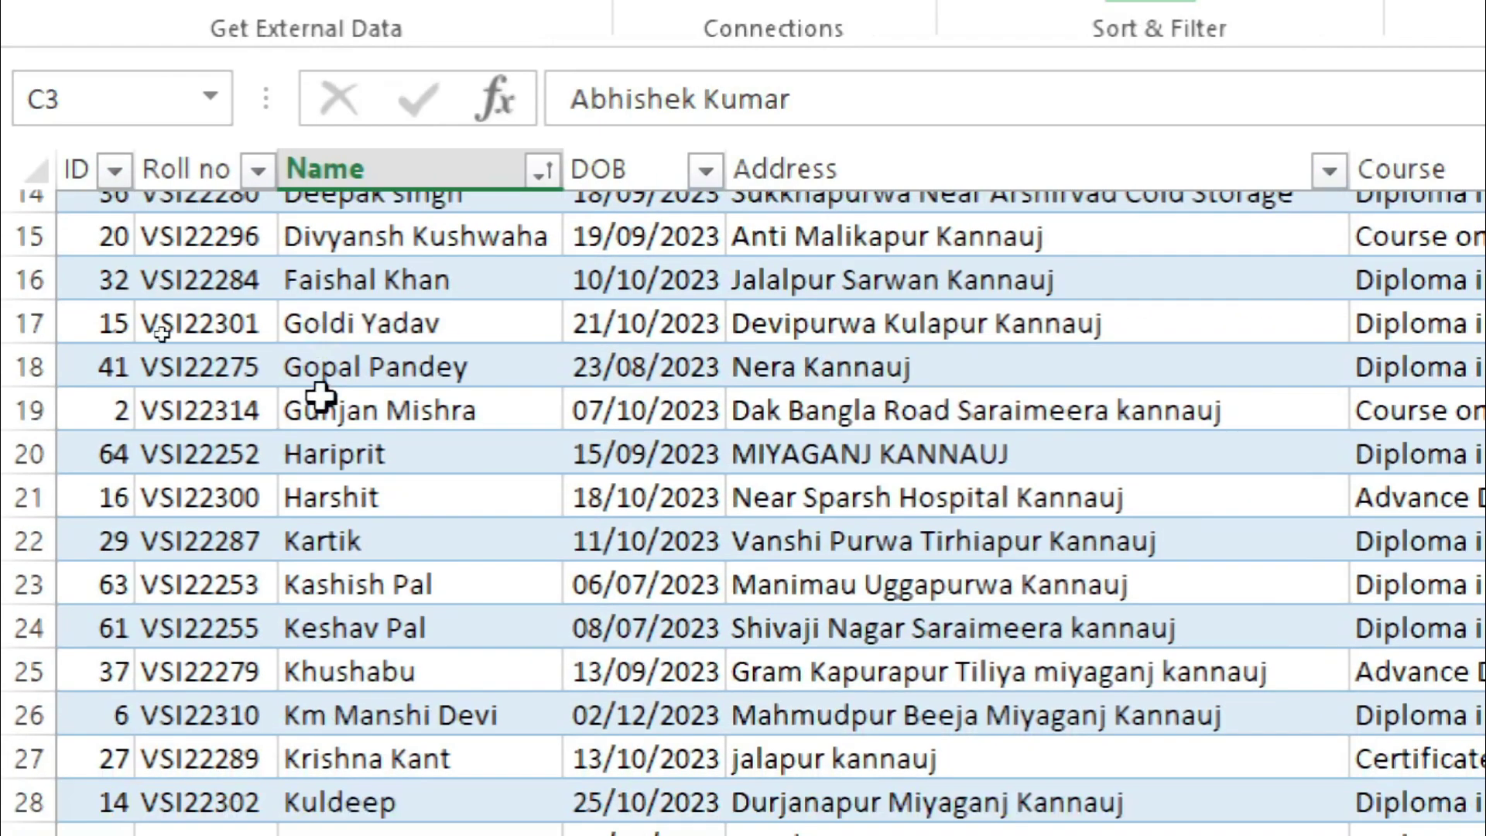
scroll(320, 396, "down", 8)
scroll(321, 495, "up", 9)
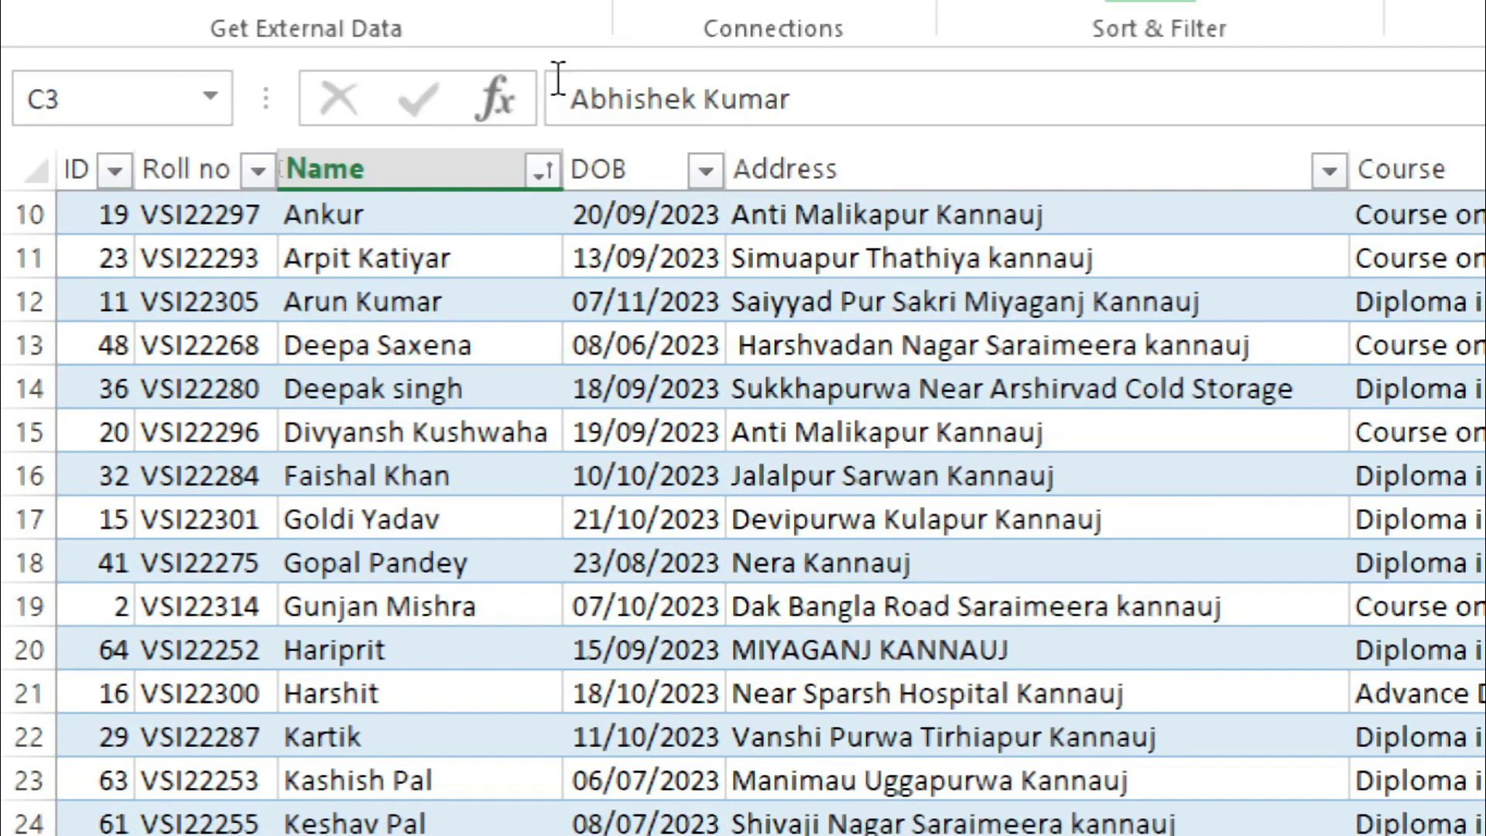
Step: Sort the student table by Name from Z to A
left_click(541, 172)
left_click(85, 271)
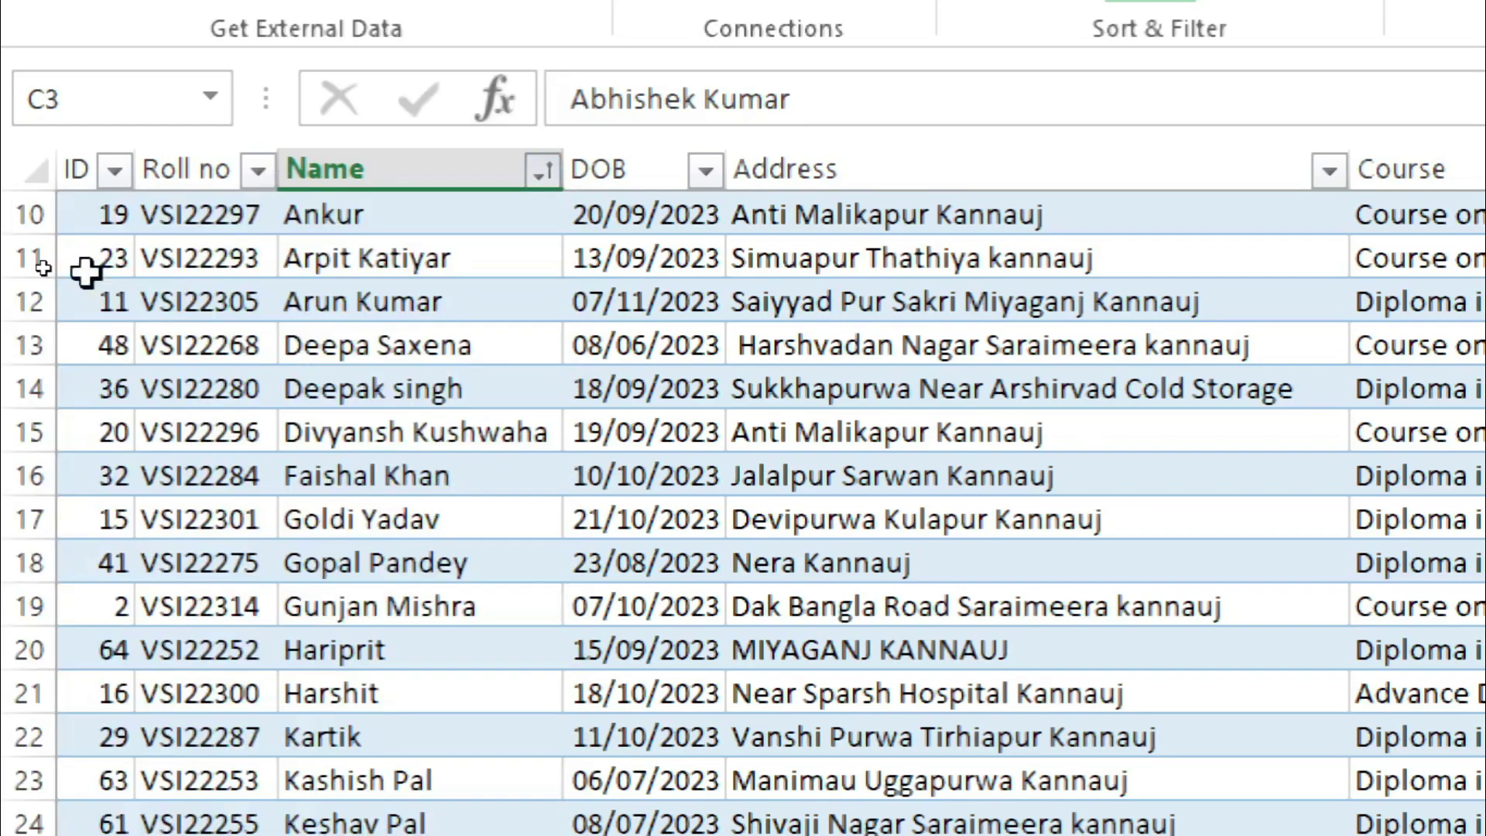
scroll(455, 337, "up", 3)
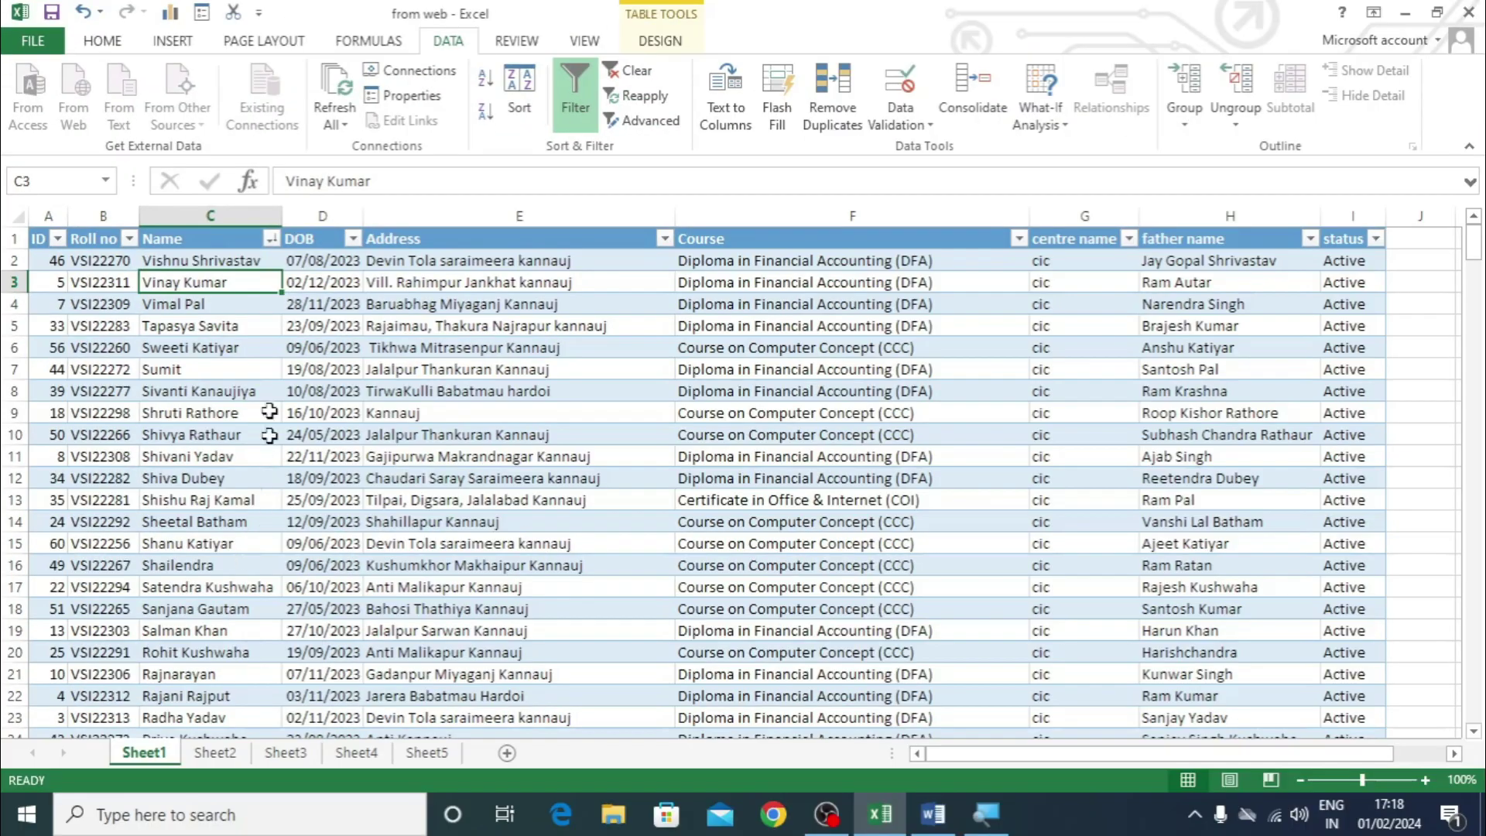
Step: Sort the student table by Name from A to Z again, and re-sort it by ID from smallest to largest
left_click(270, 238)
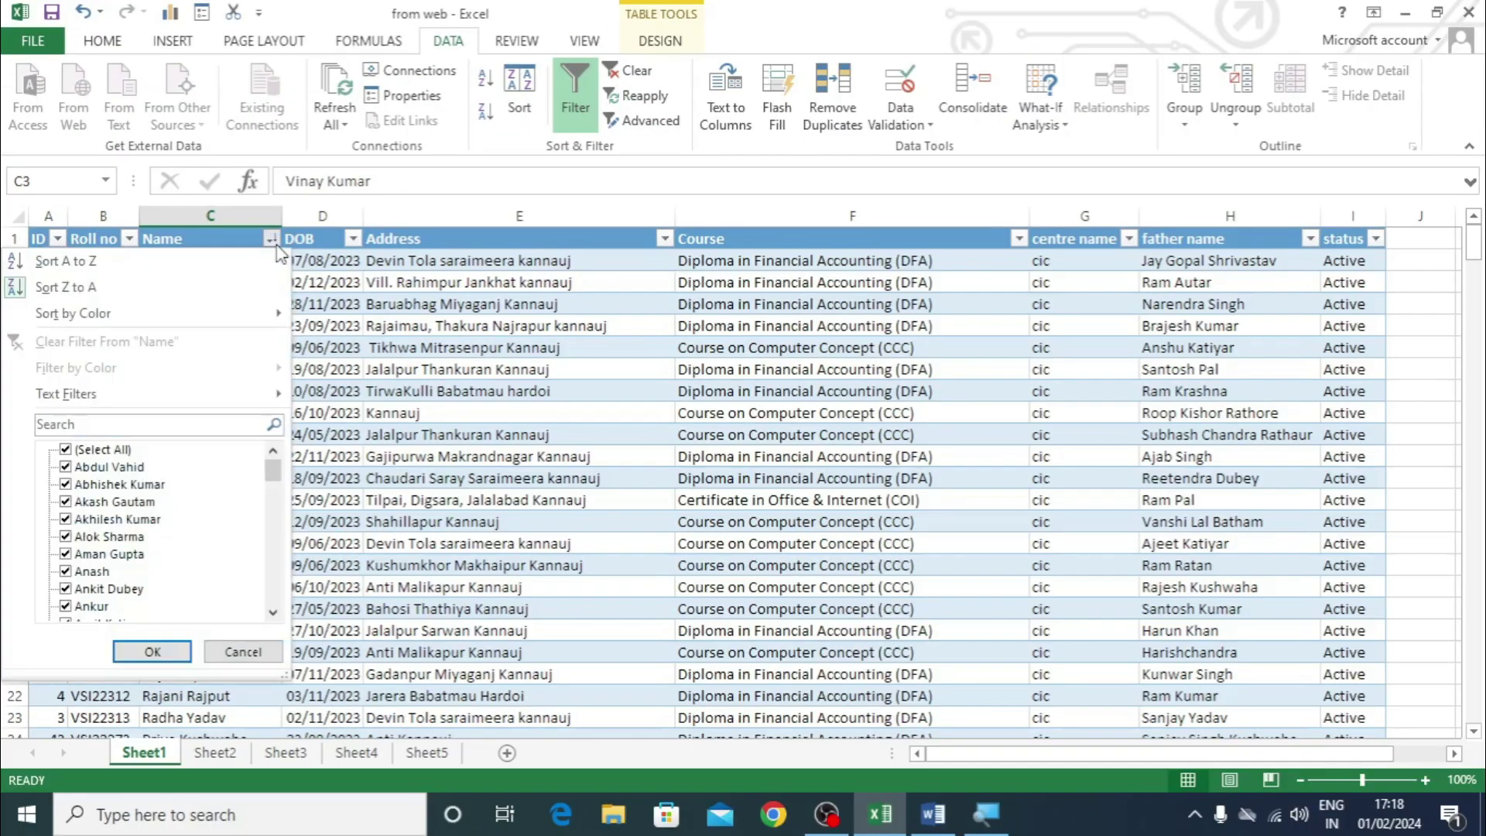
left_click(66, 259)
key("Down")
key("Down")
key("Down")
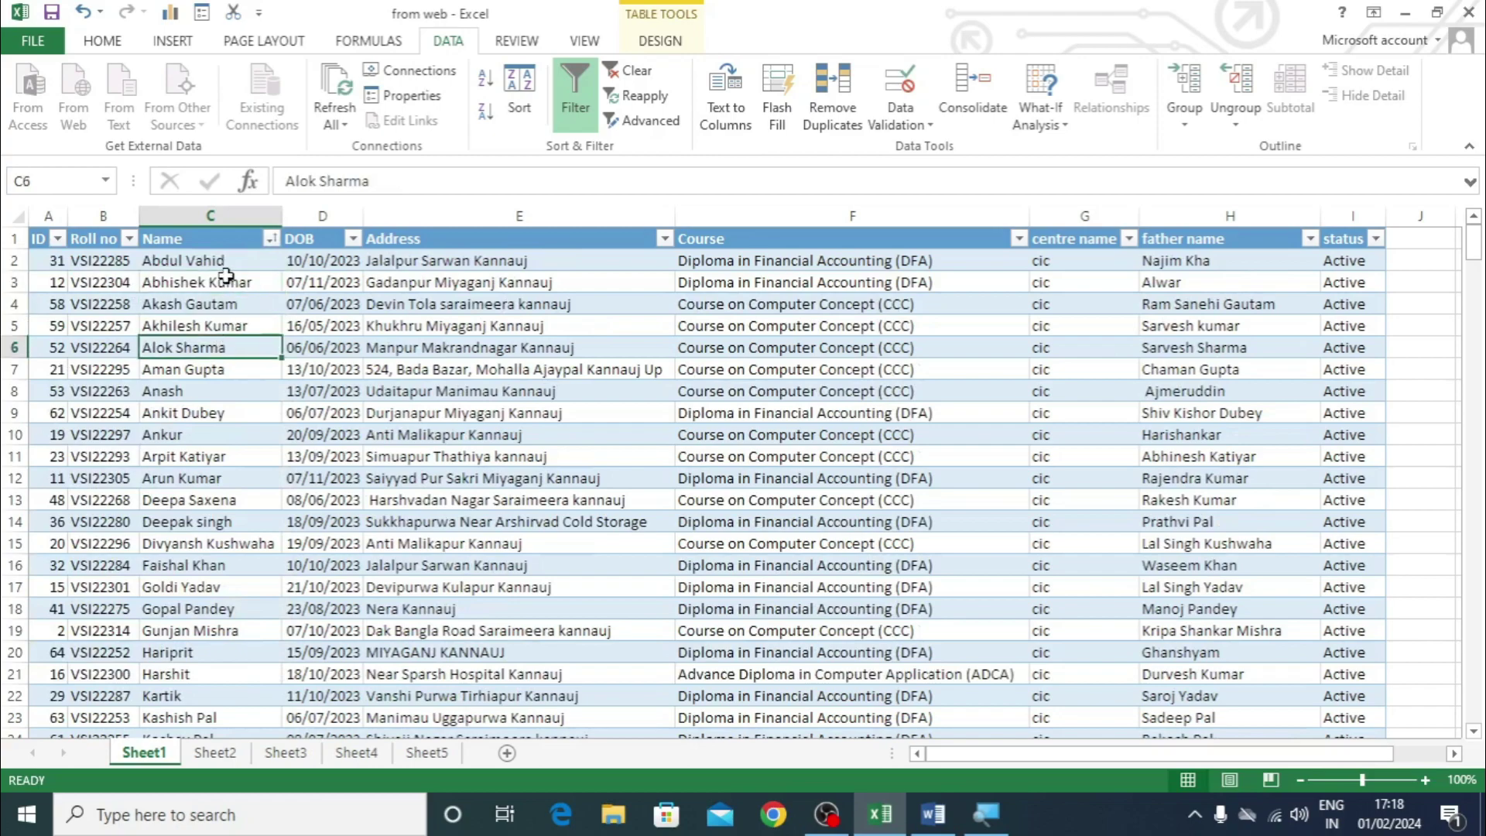
left_click(58, 239)
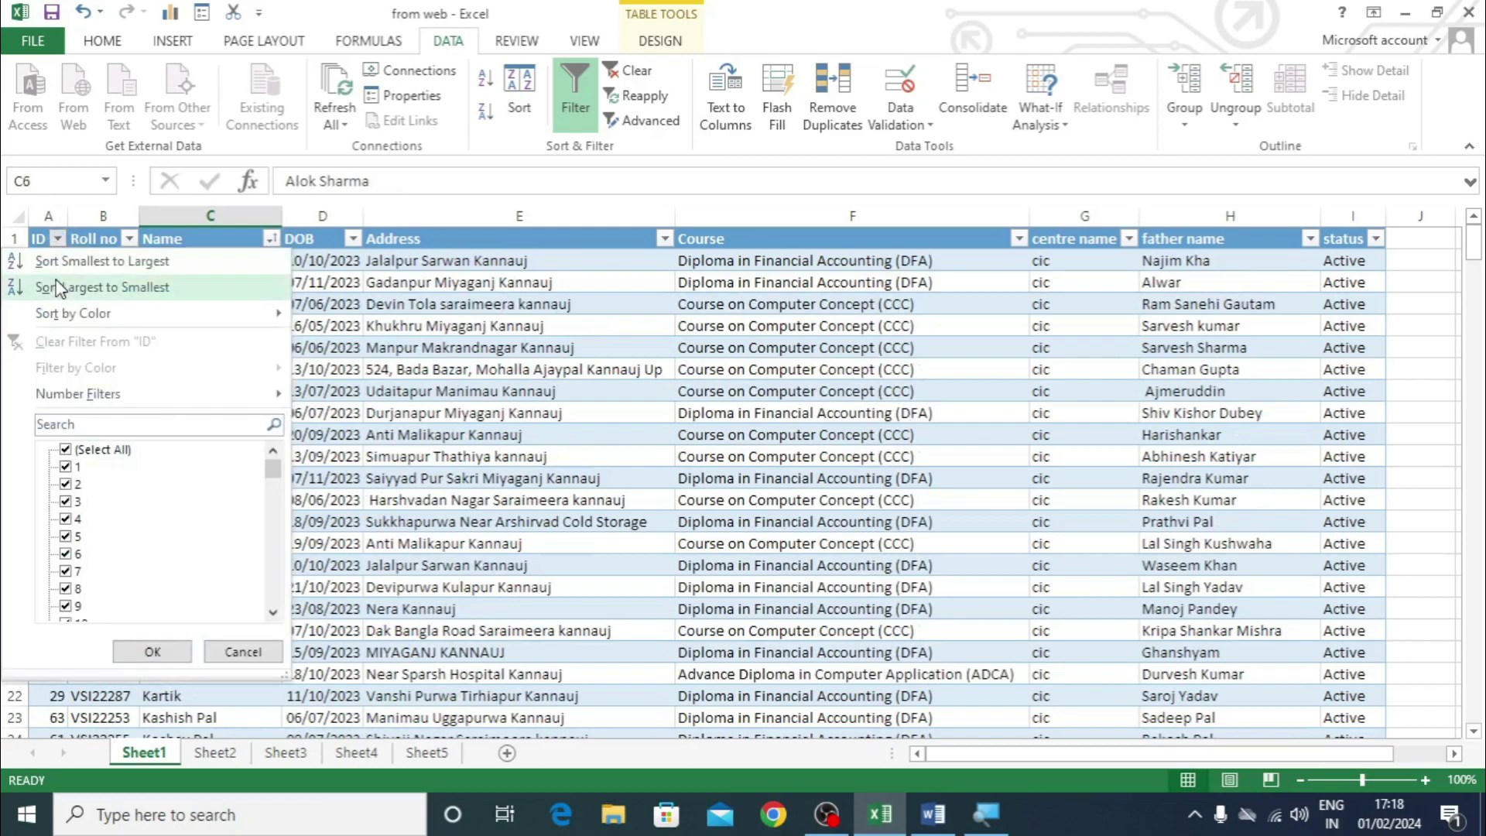
left_click(53, 260)
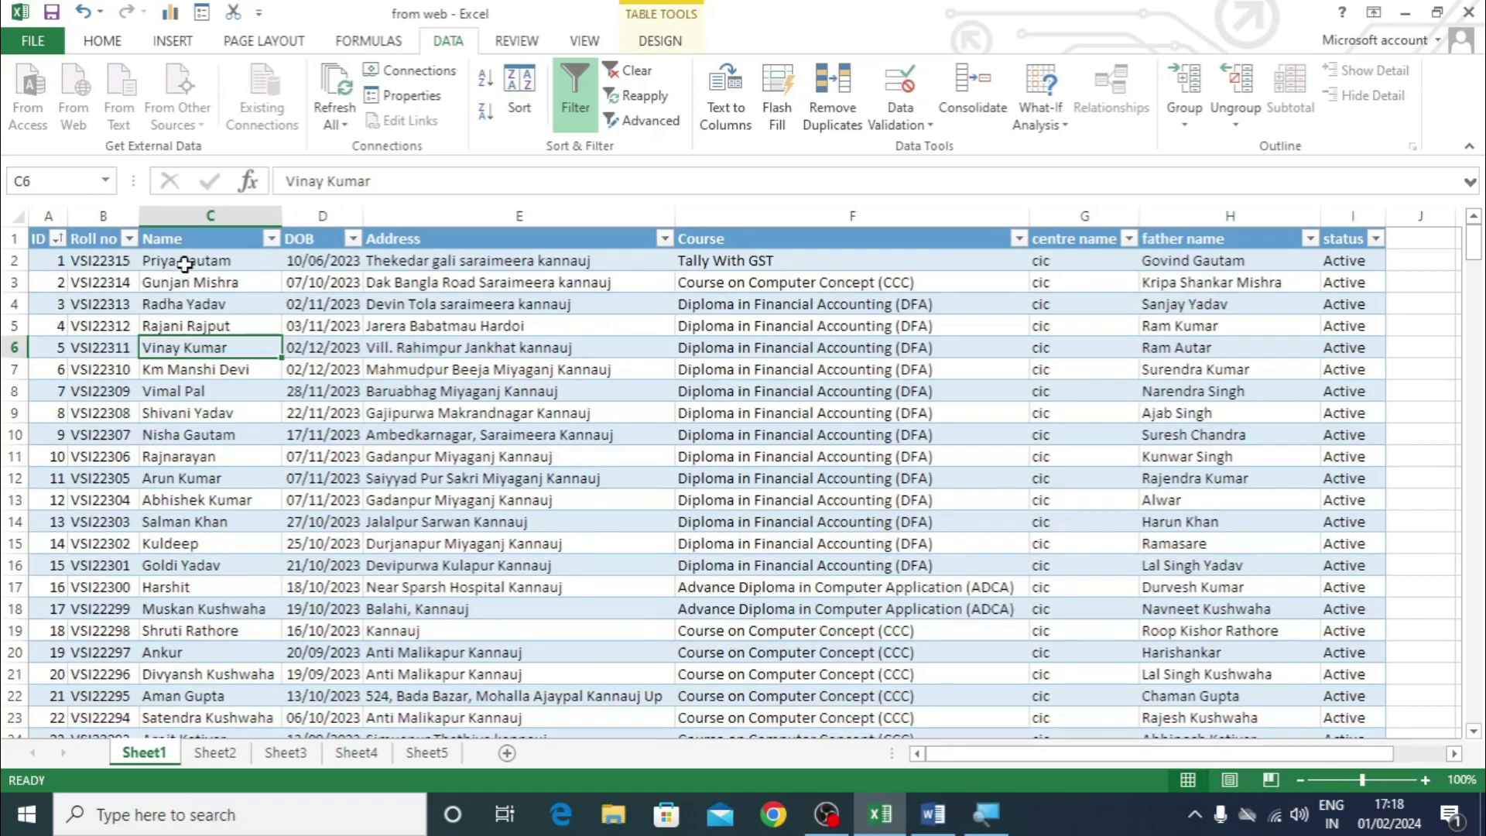
Step: Sort the table in ascending order from a selection of the student names, and undo that sort
left_click_drag(184, 265, 201, 724)
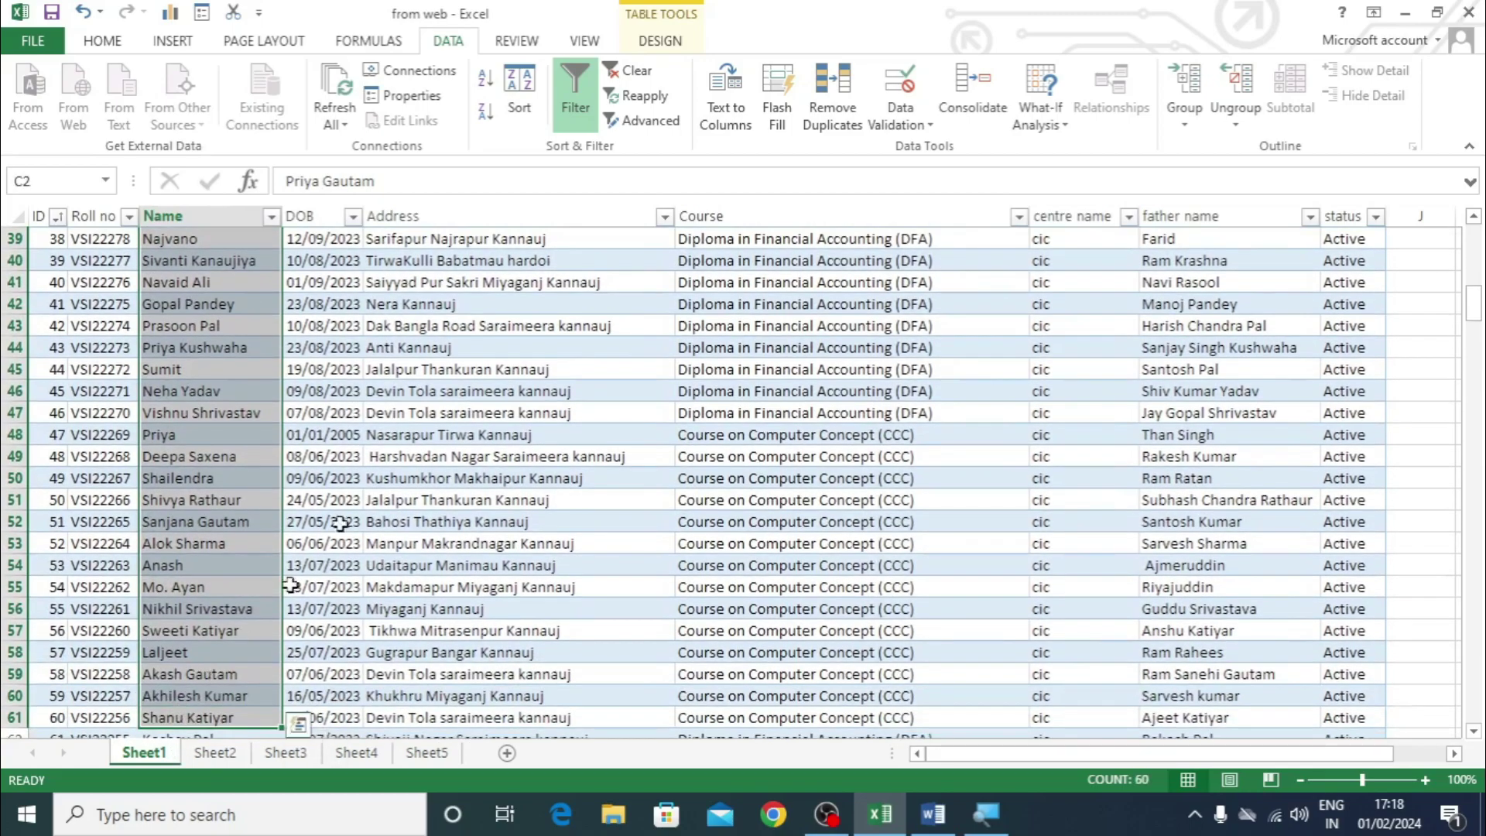
left_click(486, 78)
scroll(325, 260, "up", 13)
scroll(176, 495, "down", 1)
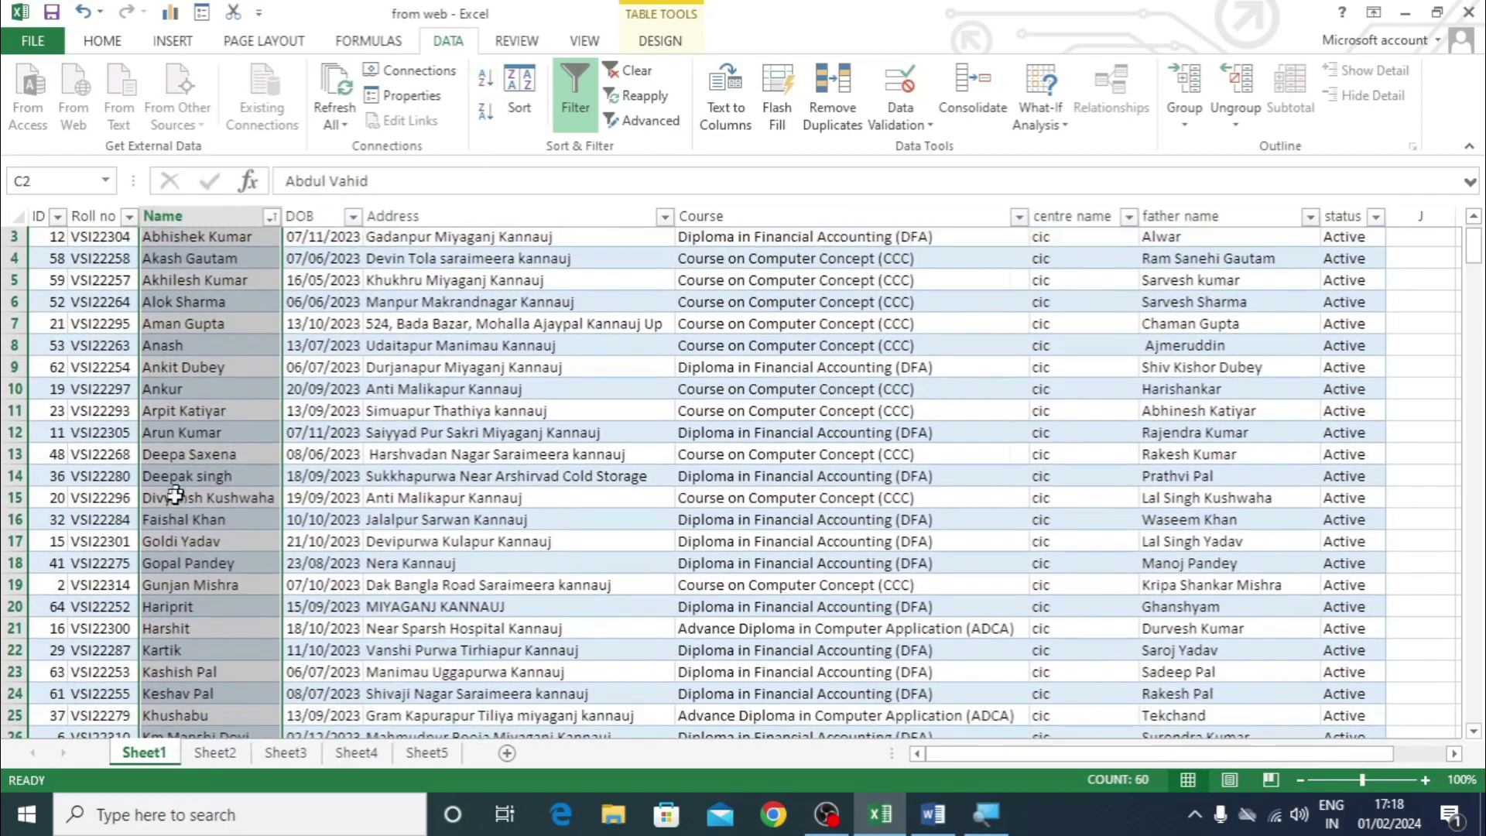
scroll(175, 507, "down", 1)
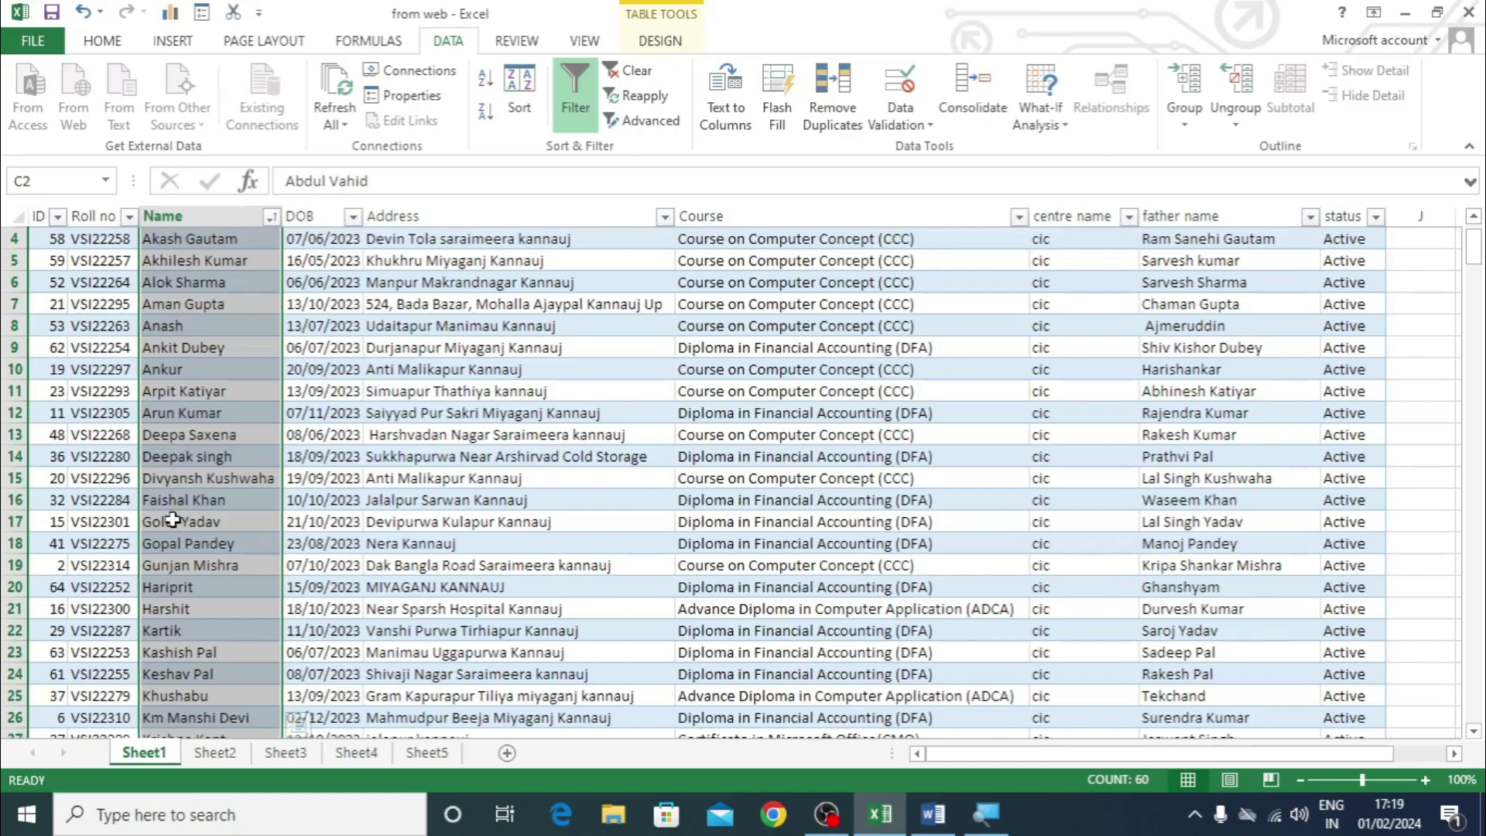
key("ctrl+z")
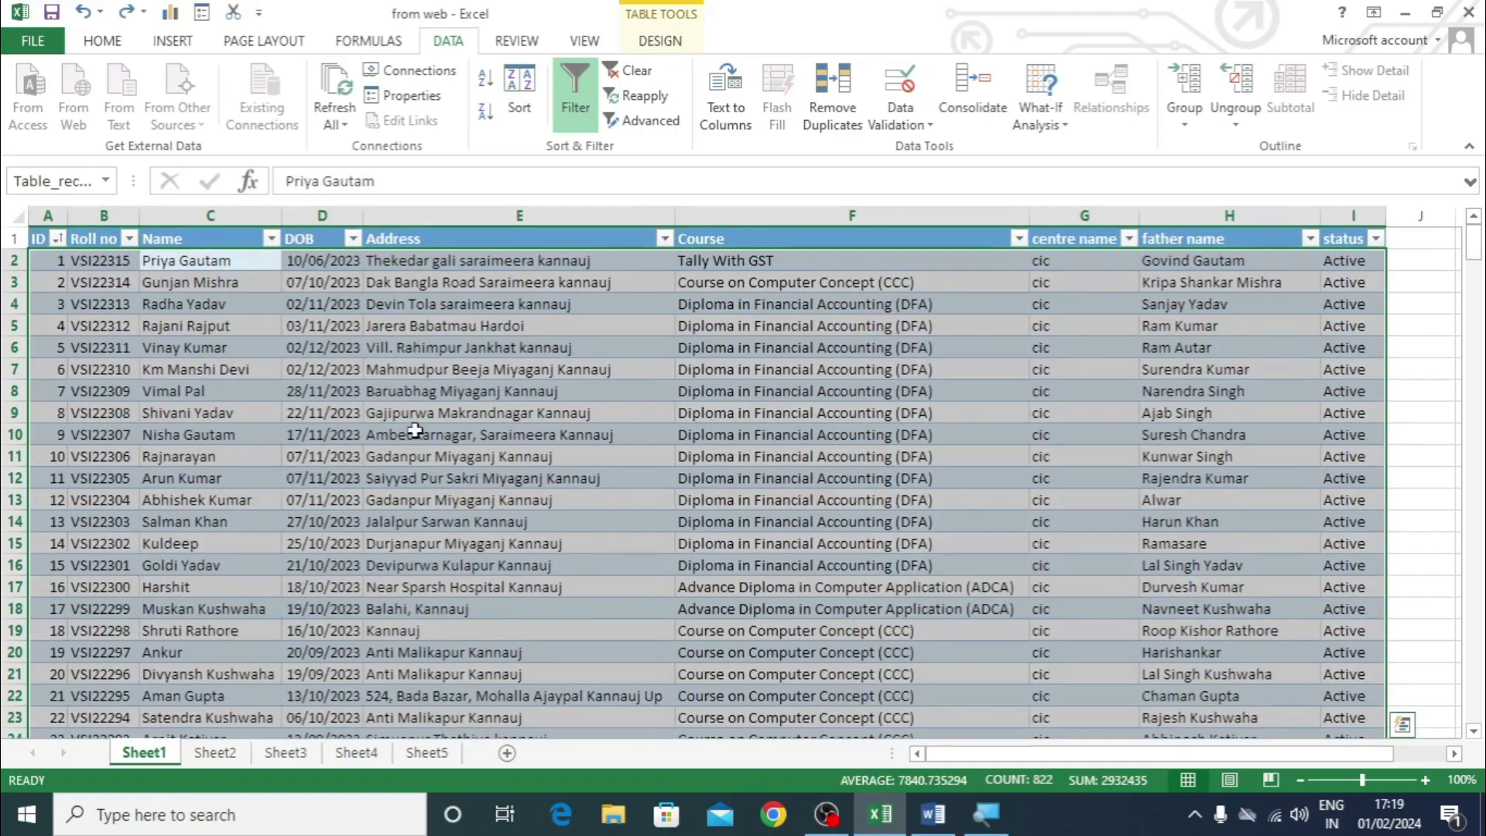
left_click(334, 346)
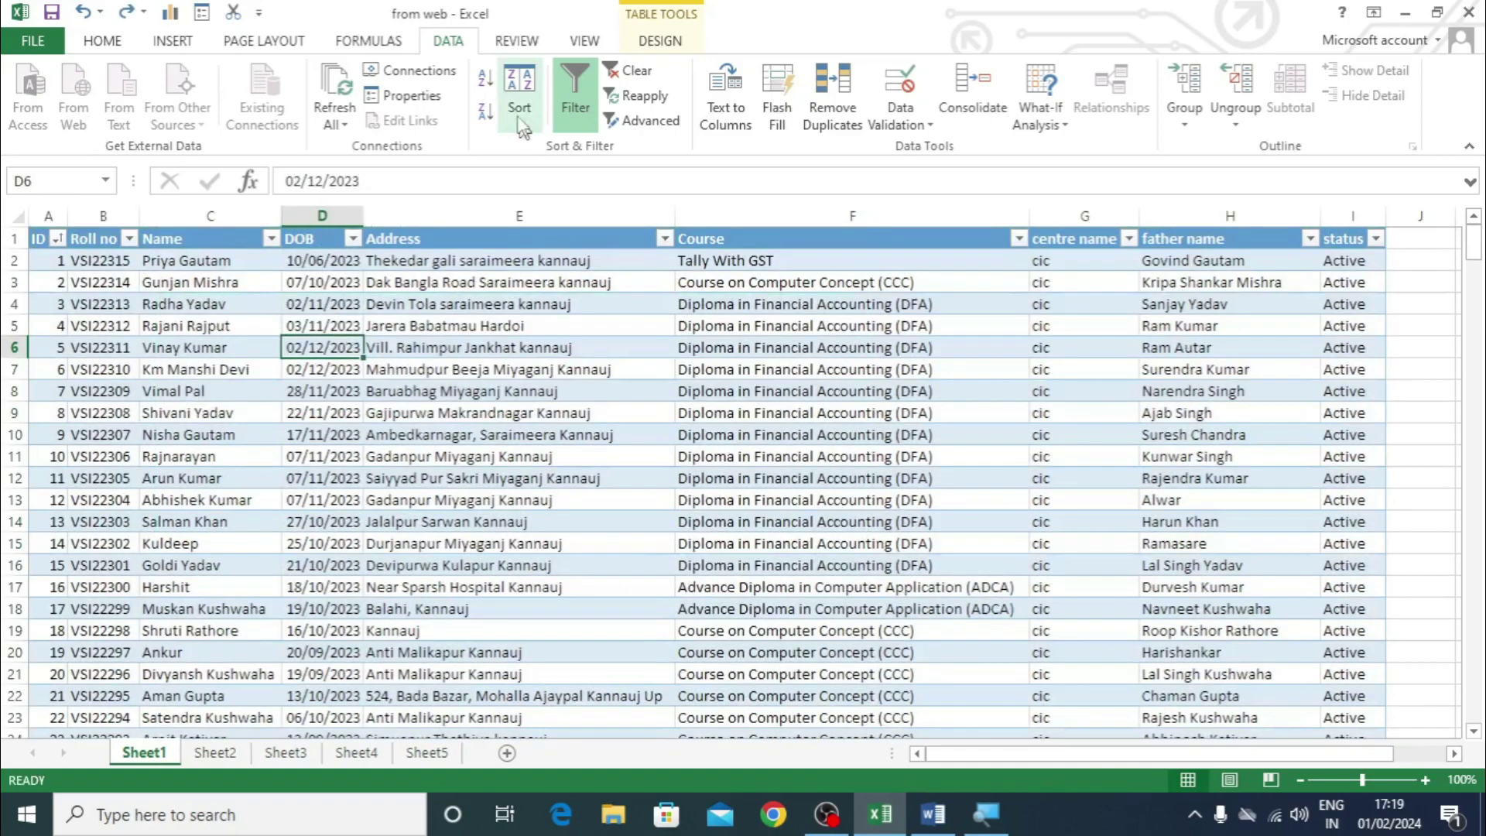
Step: Clear the ID sort applied to the student table
left_click(271, 239)
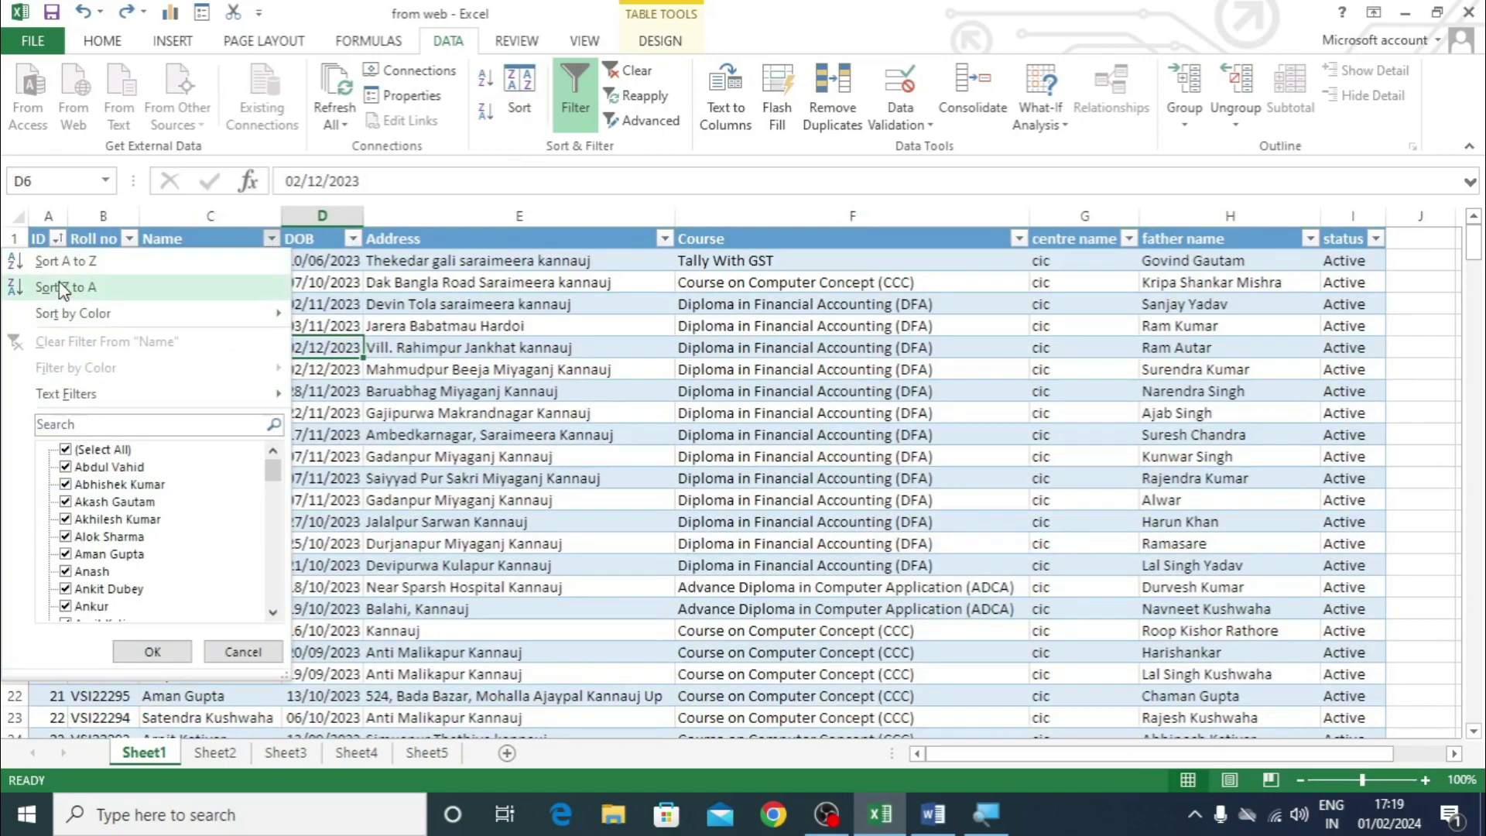
left_click(236, 652)
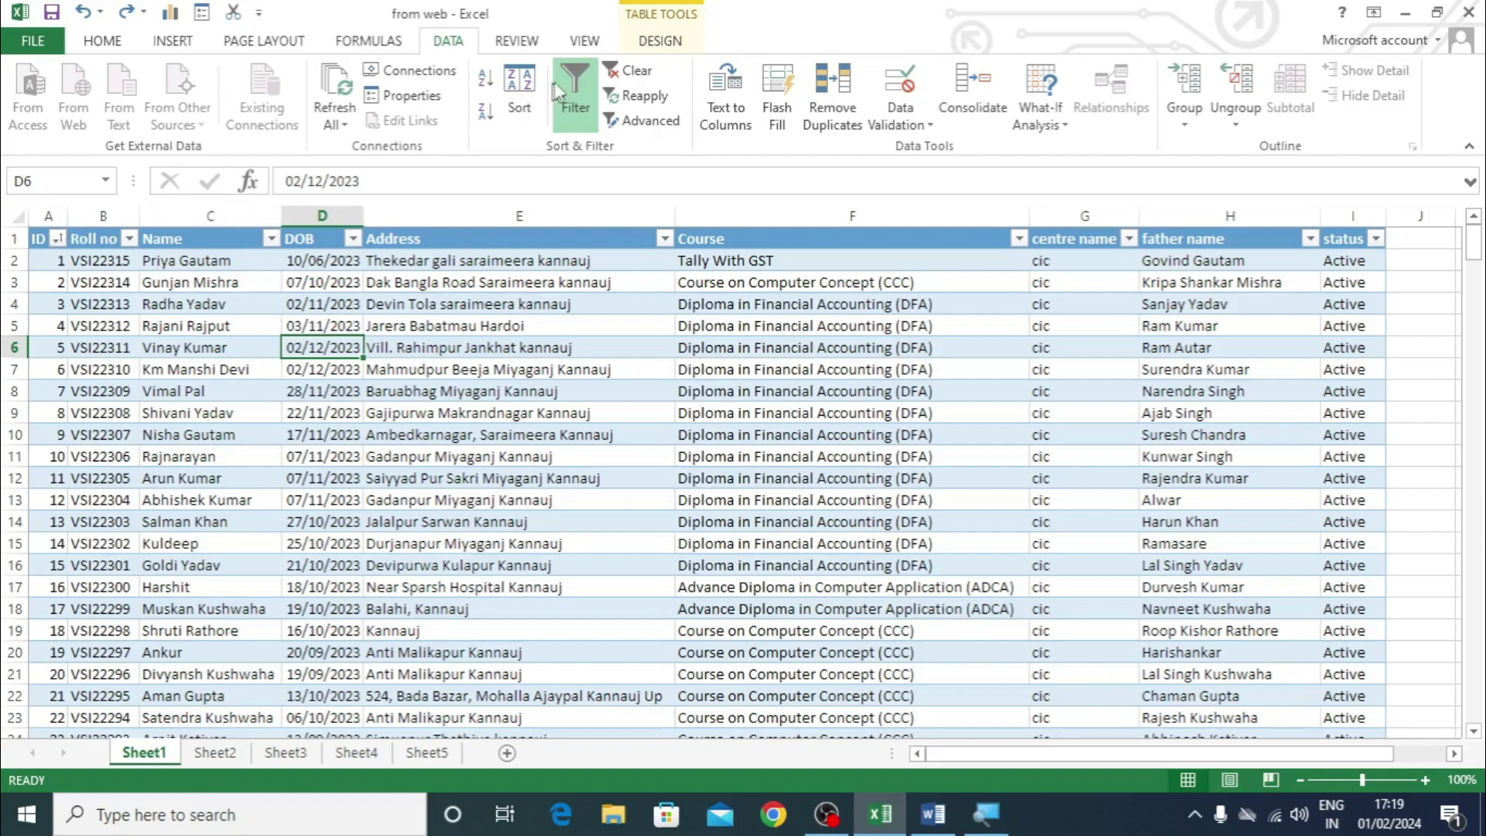
left_click(634, 73)
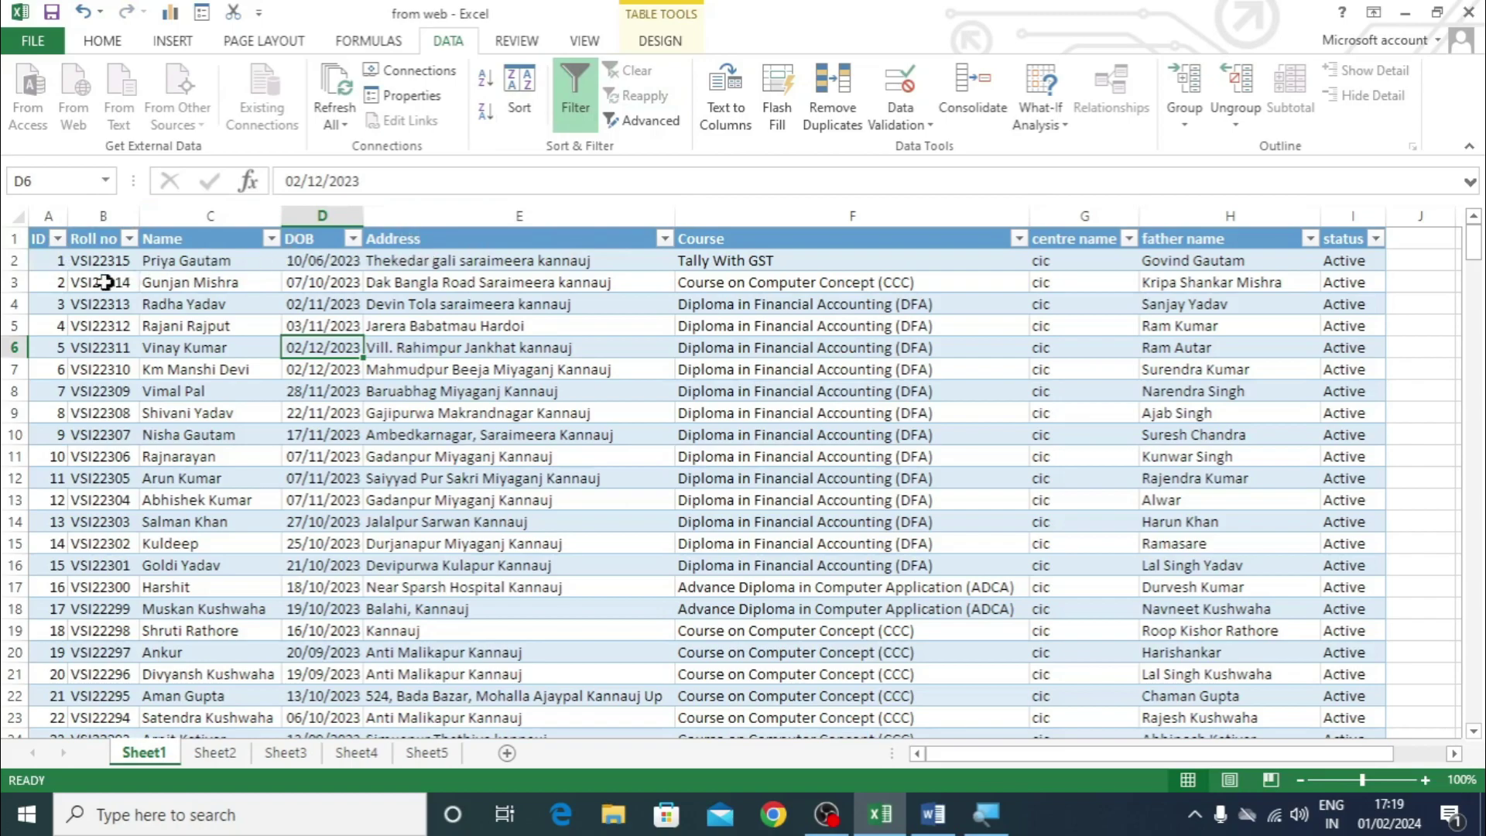
left_click(118, 116)
left_click(654, 487)
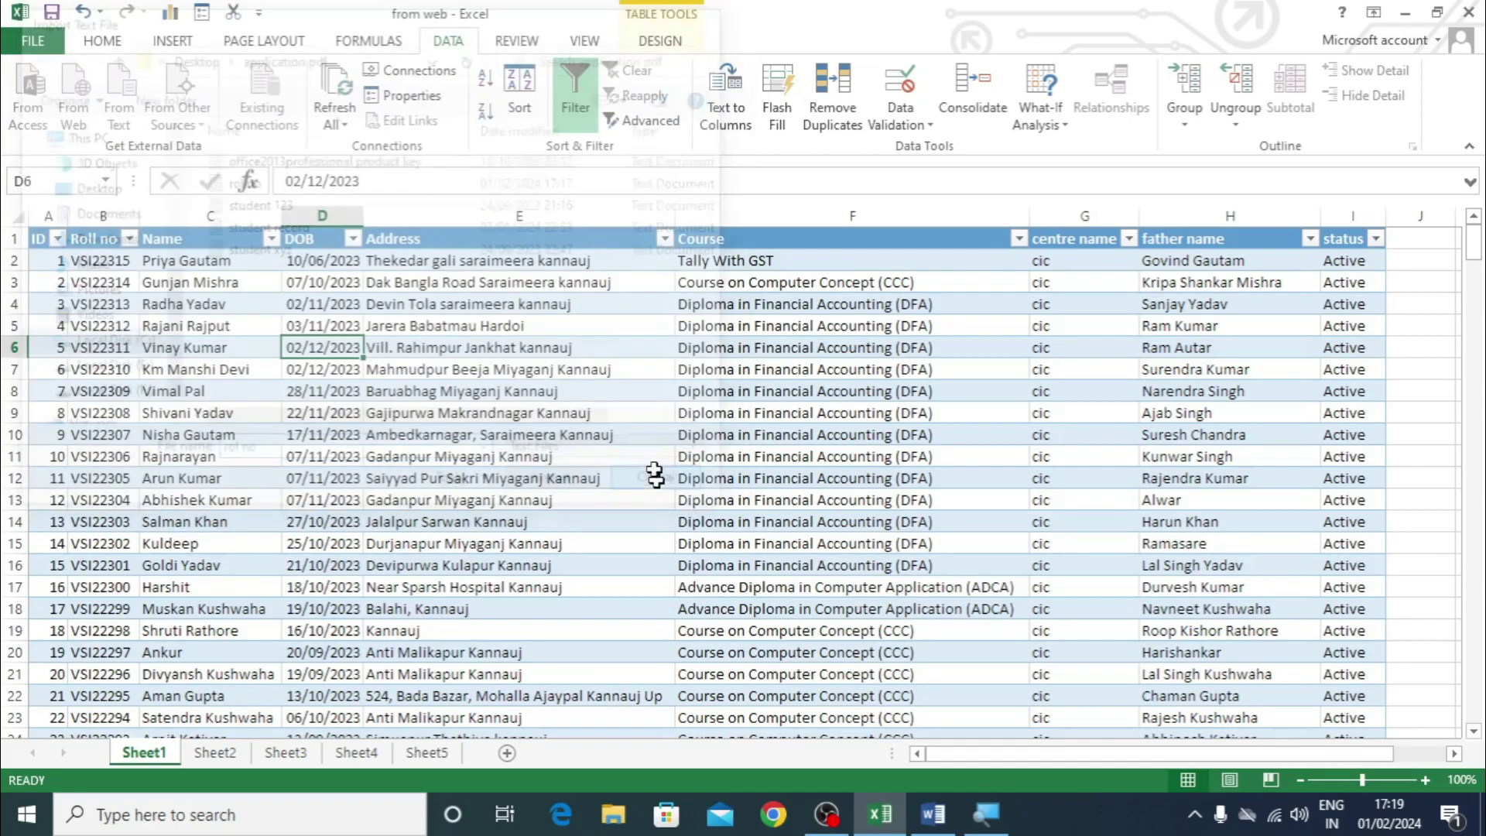
Step: Filter the Address column to show only the fourth address in its list of values
left_click(665, 239)
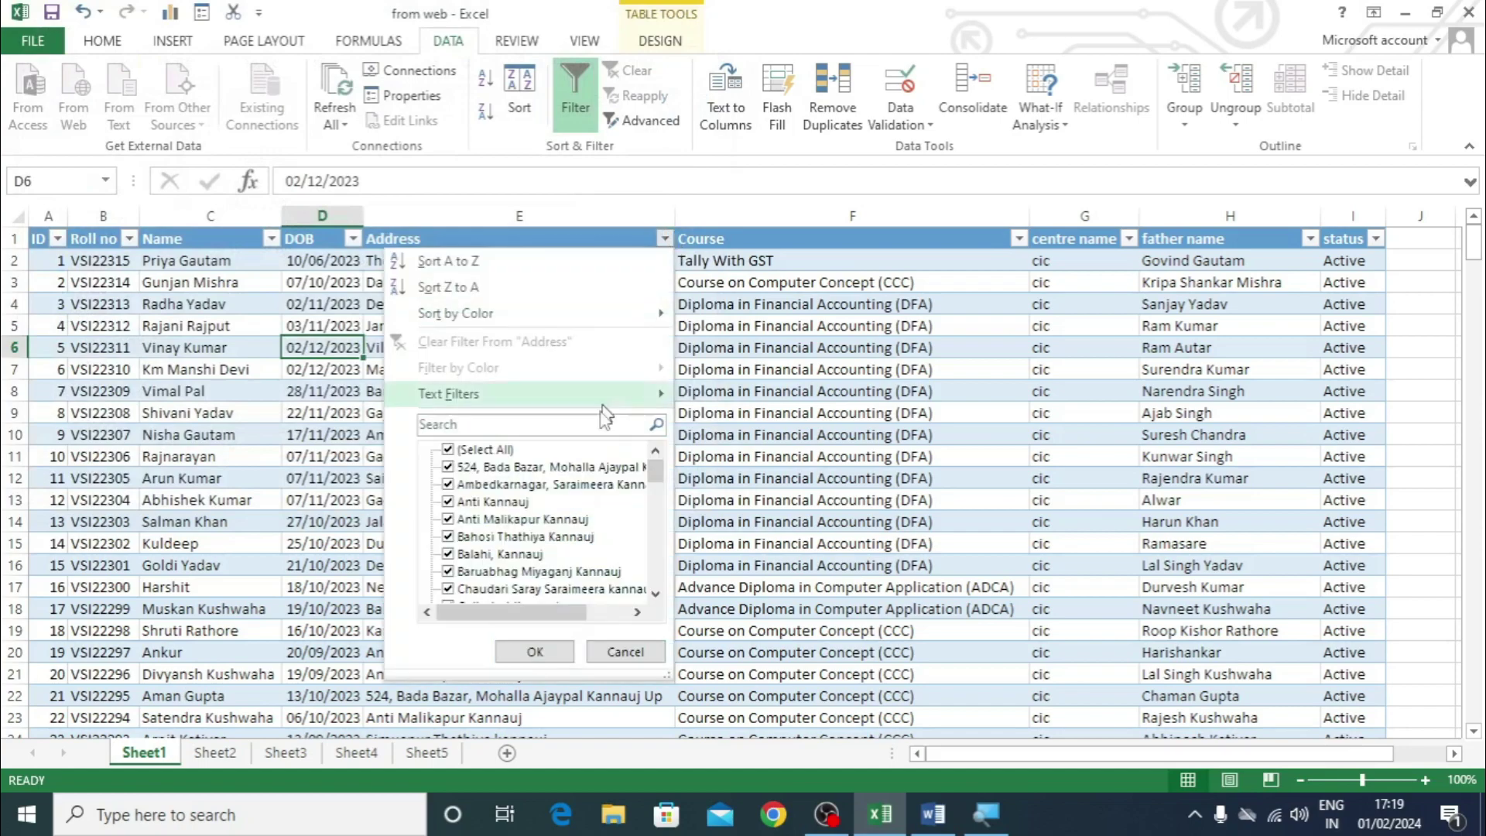
left_click(448, 449)
left_click(448, 519)
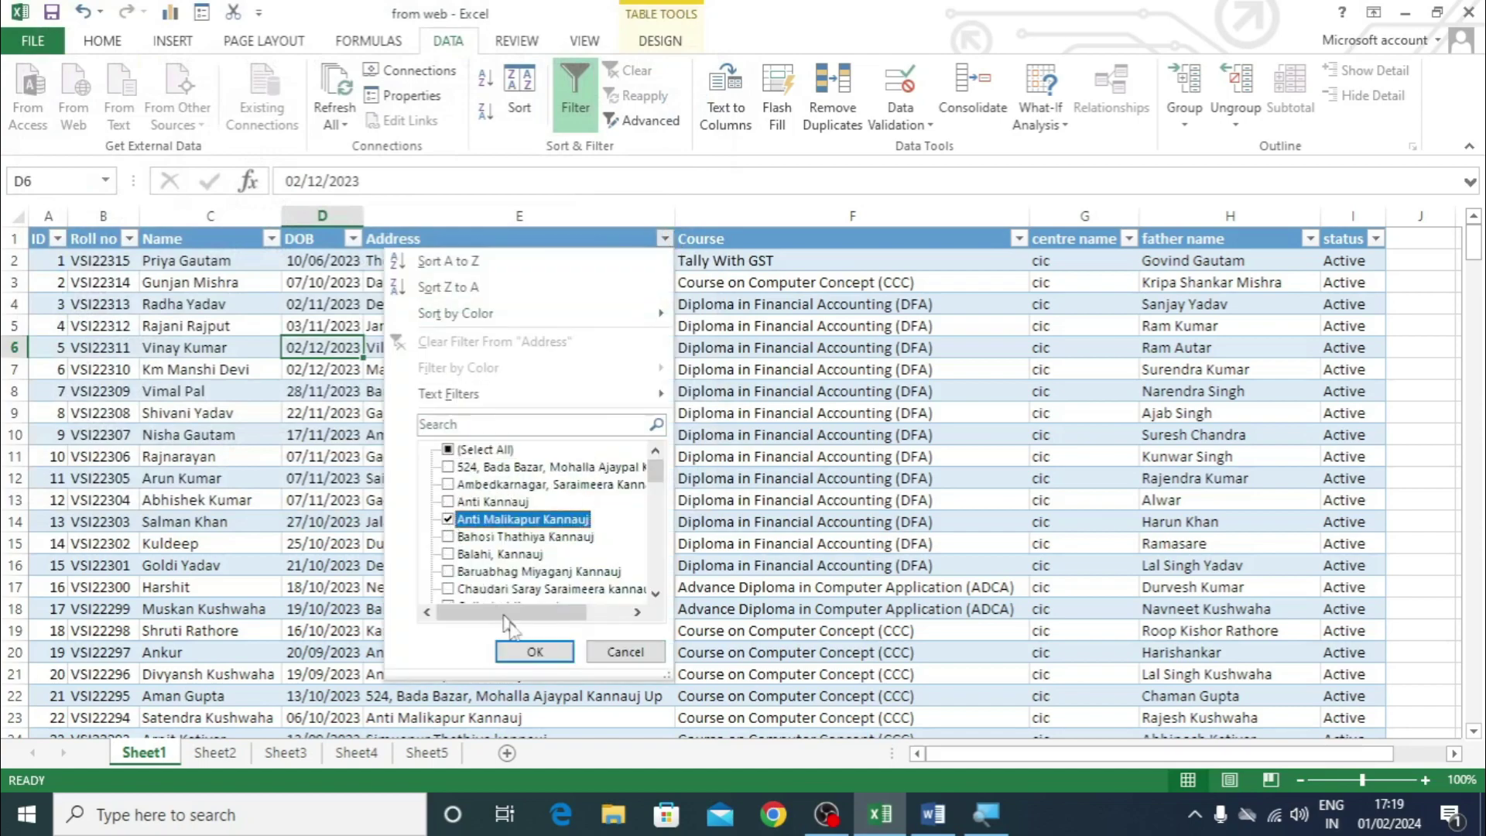
left_click(534, 653)
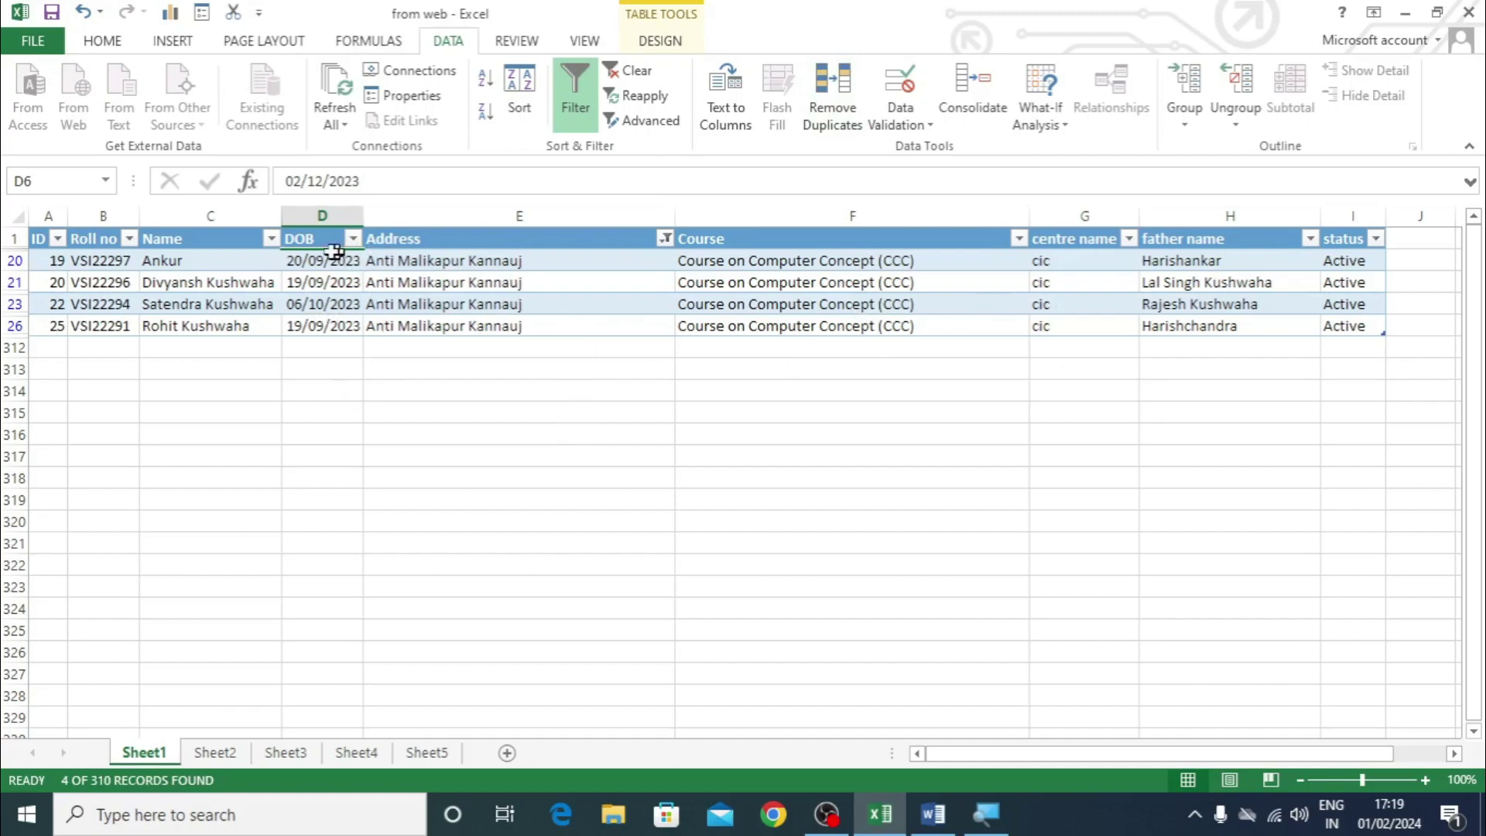
Step: Filter the Name column to show only the second and third students among the remaining records
left_click(271, 240)
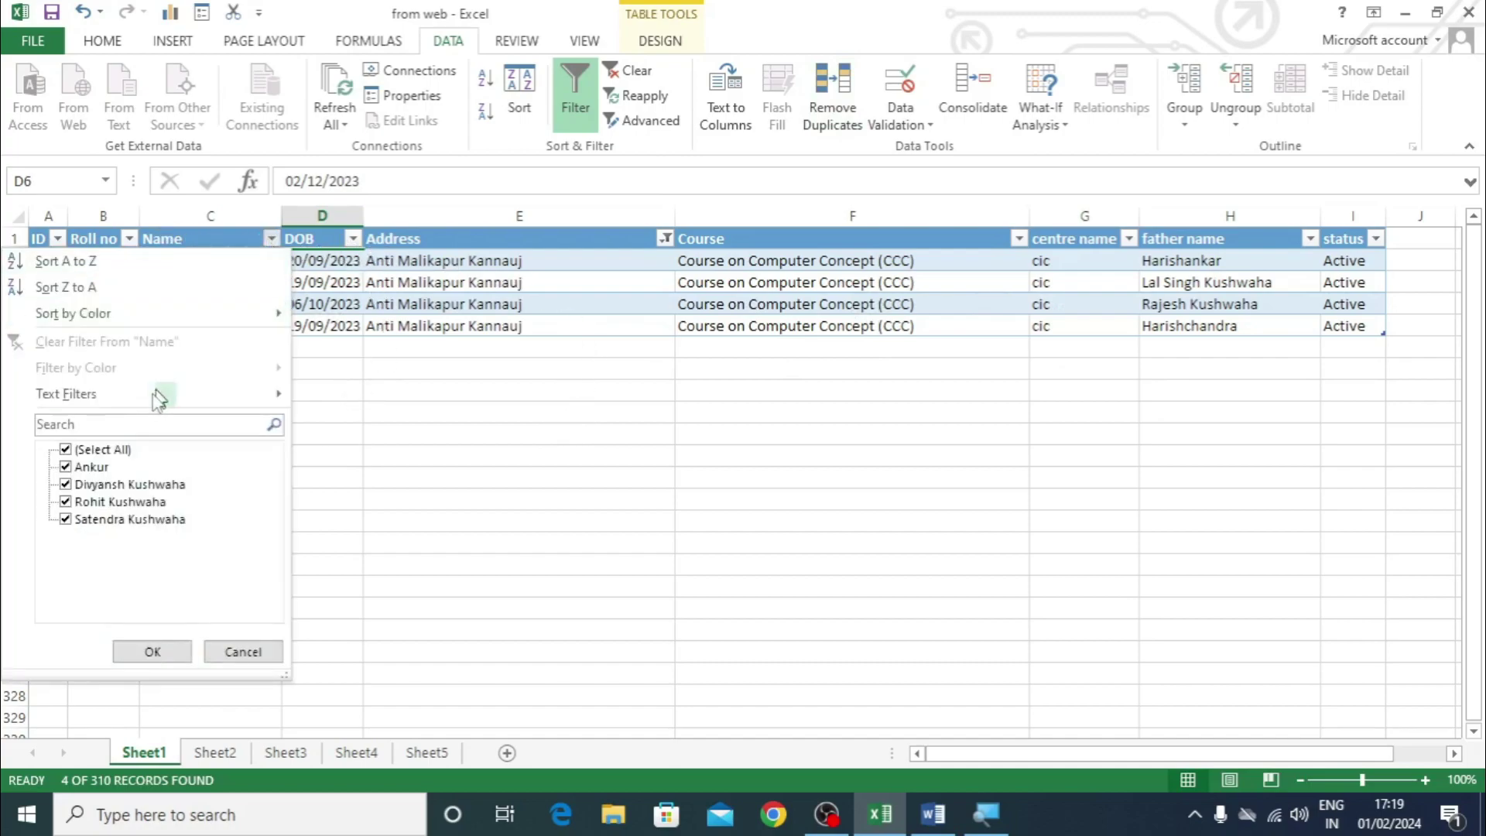
left_click(90, 450)
left_click(80, 485)
left_click(80, 503)
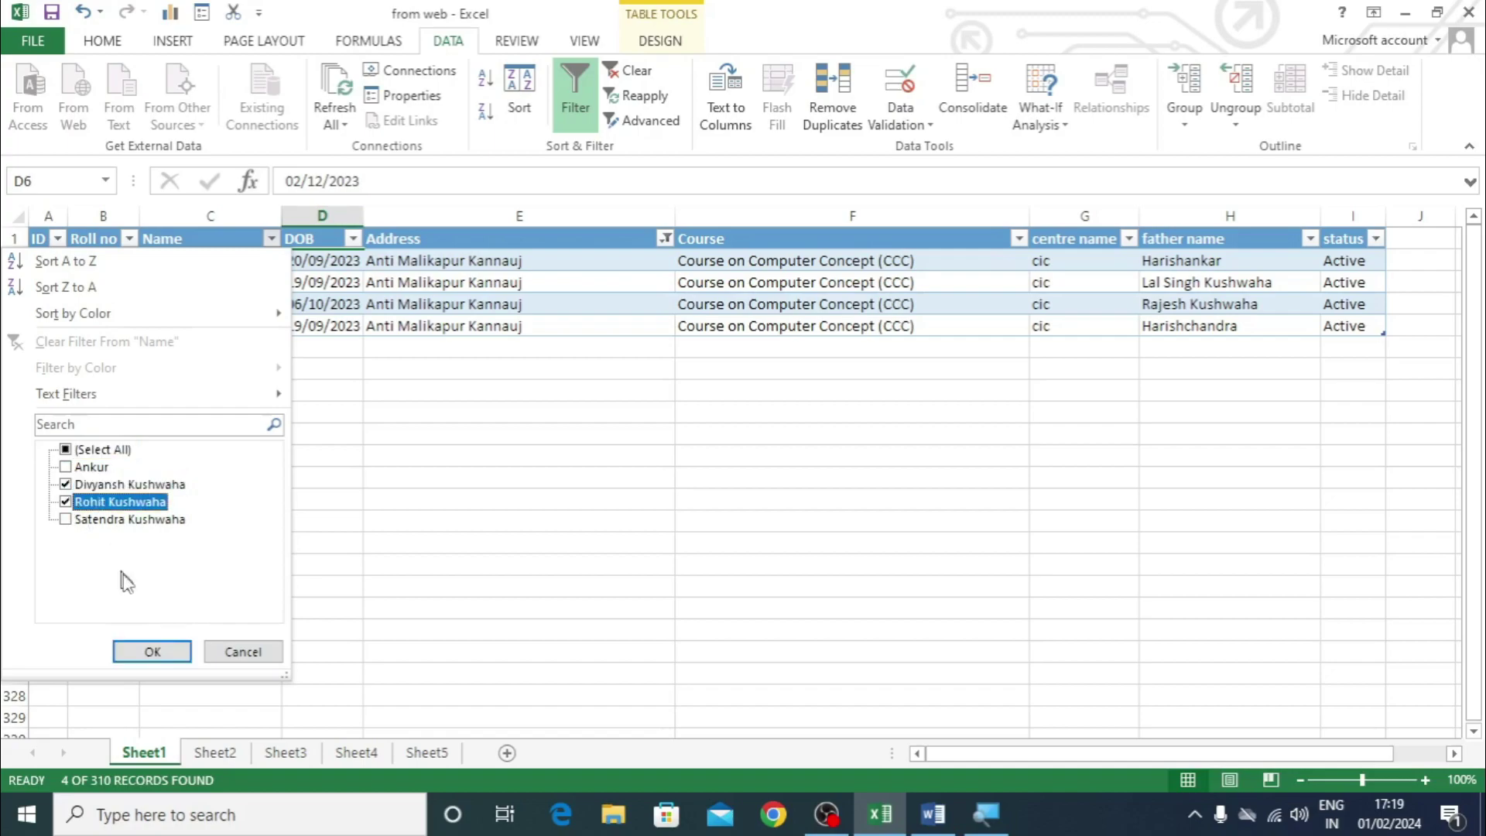
left_click(152, 651)
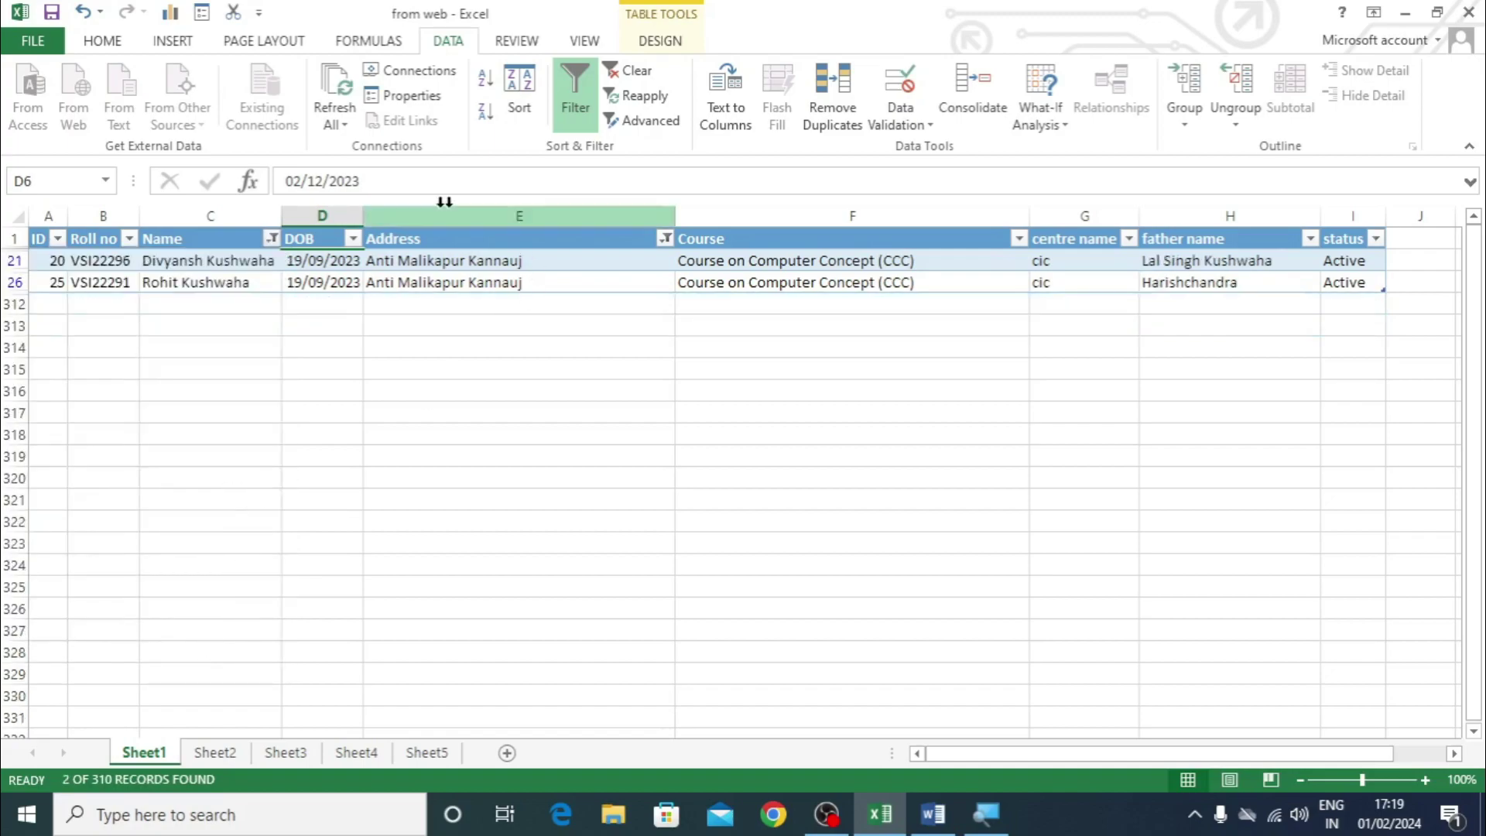
Step: Clear the Name and Address filters from the student table
left_click(271, 240)
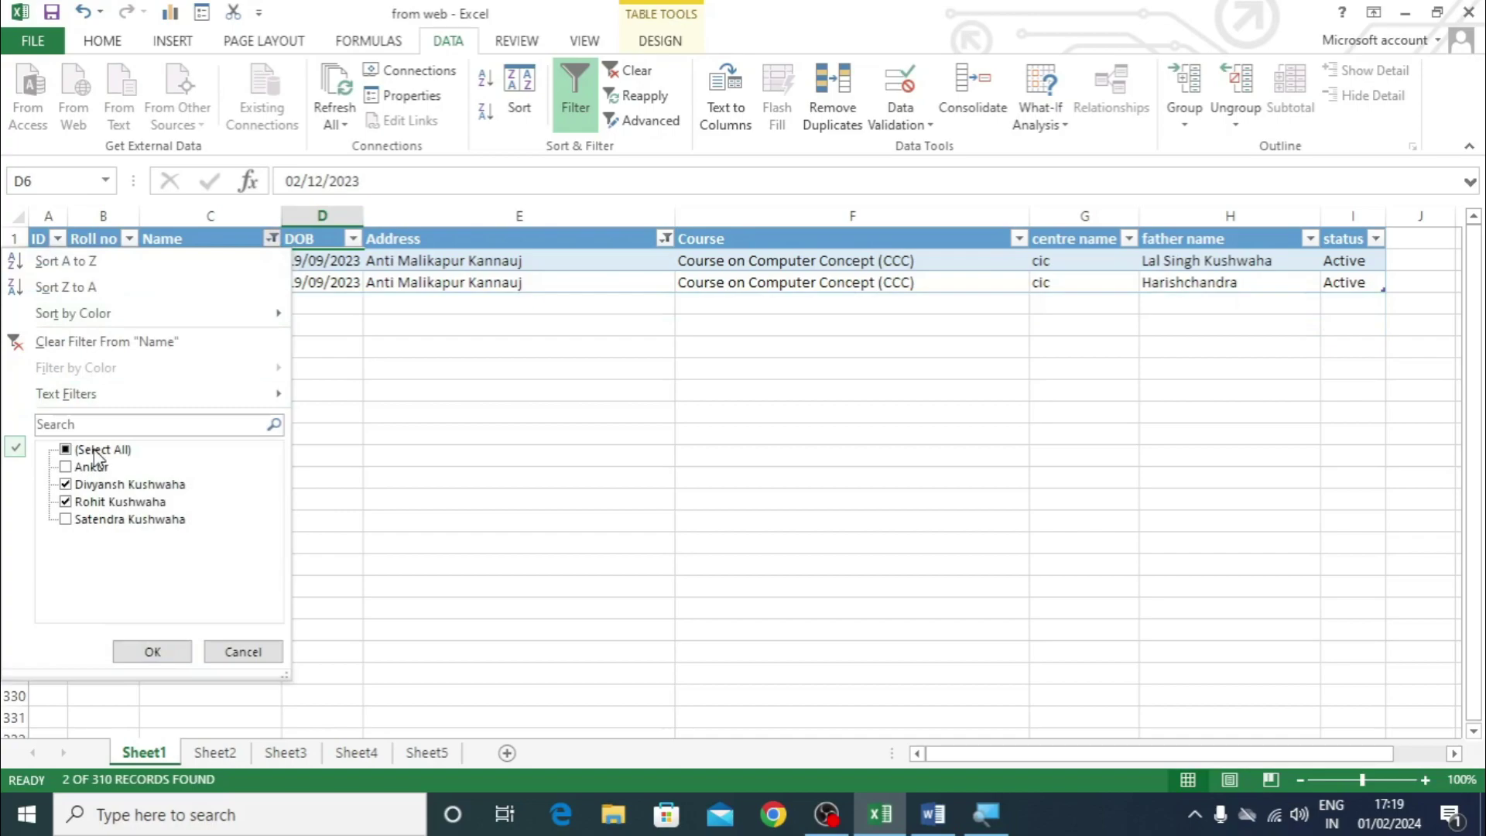
left_click(241, 651)
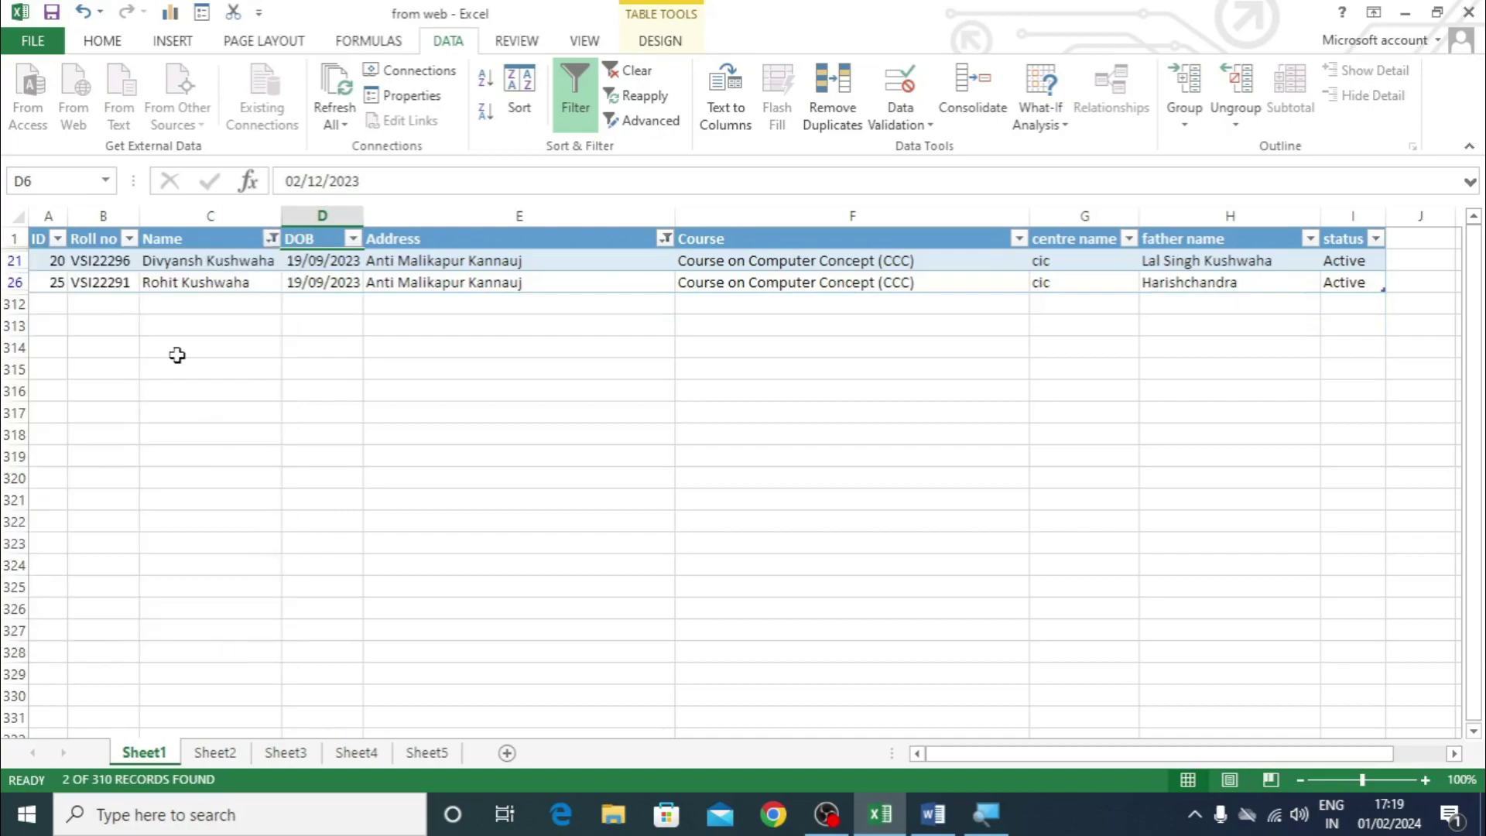
left_click(623, 71)
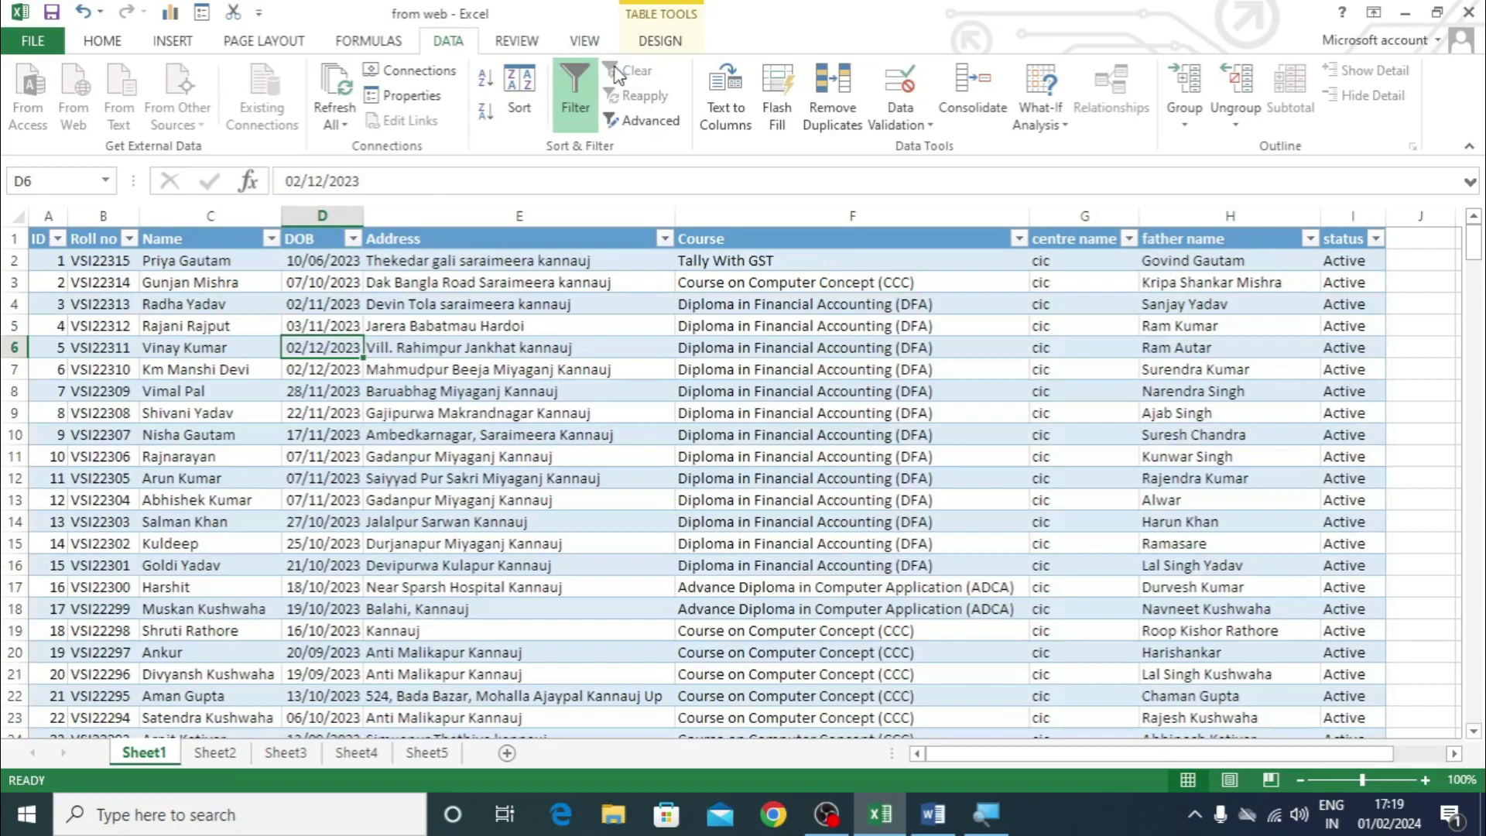
Step: Filter the Course column to show only Certificate in Office & Internet (COI)
left_click(644, 123)
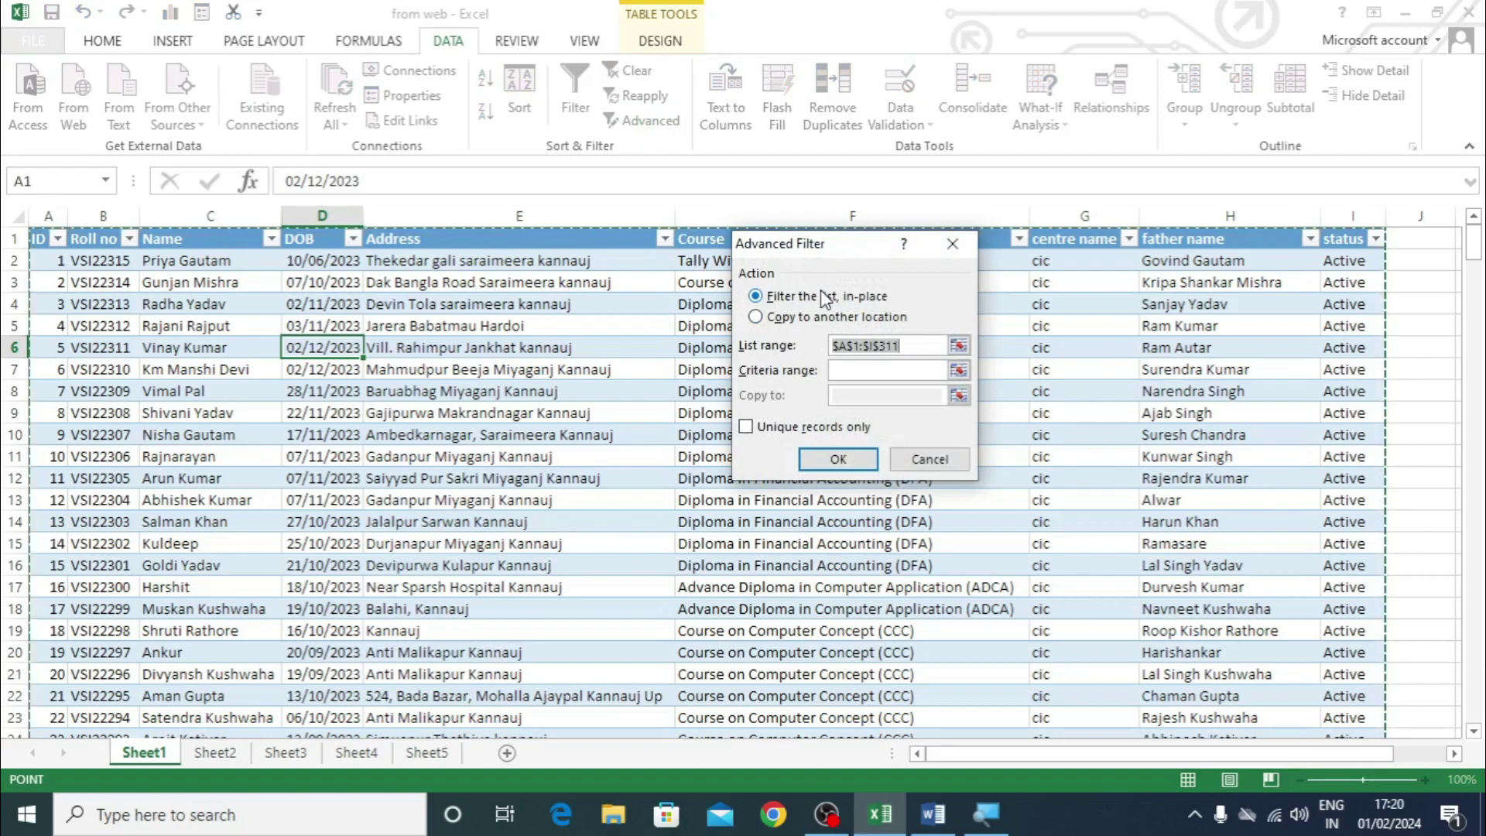
left_click(927, 462)
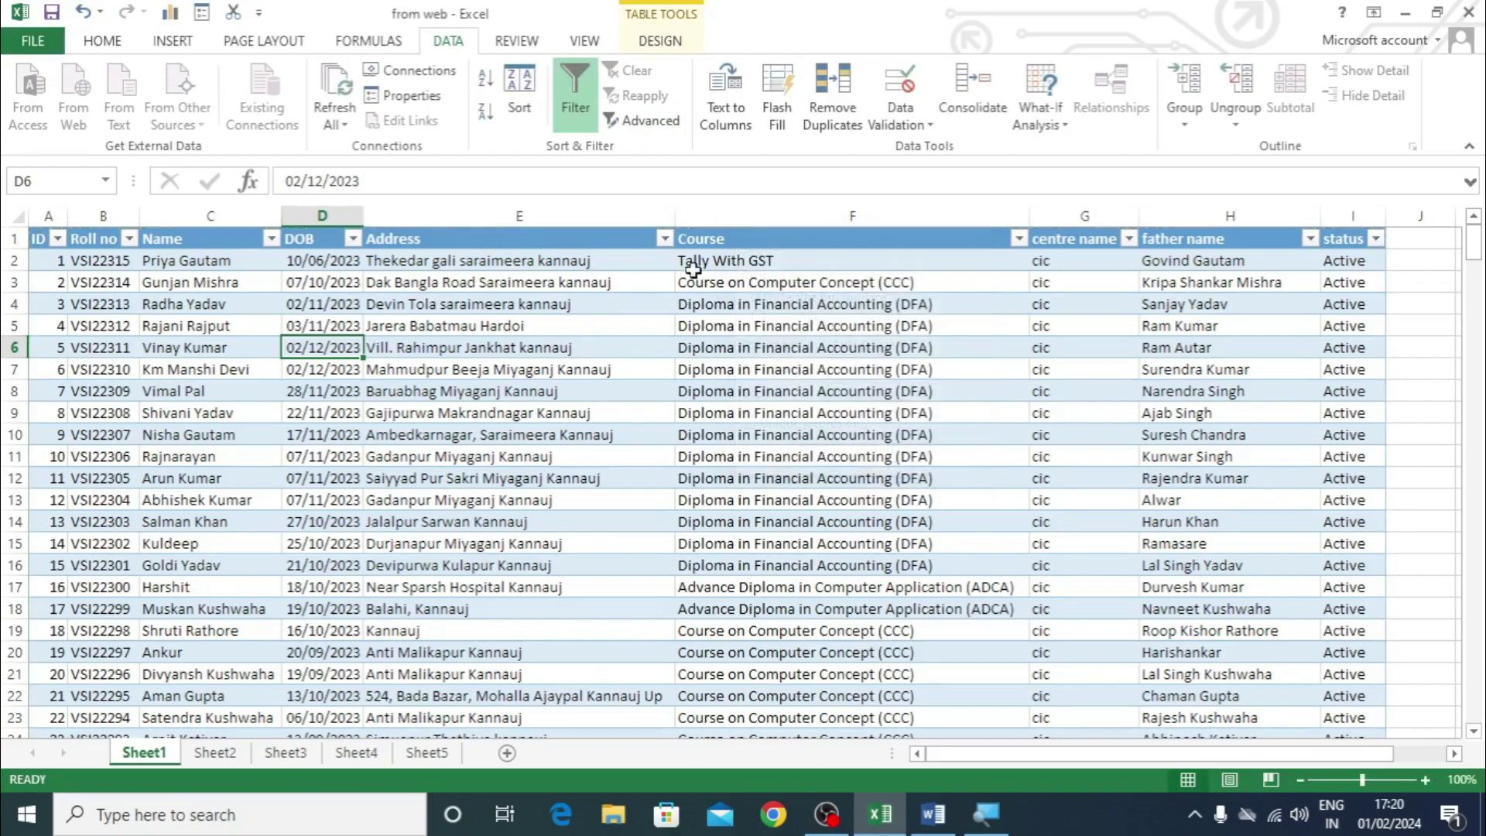
left_click(1018, 238)
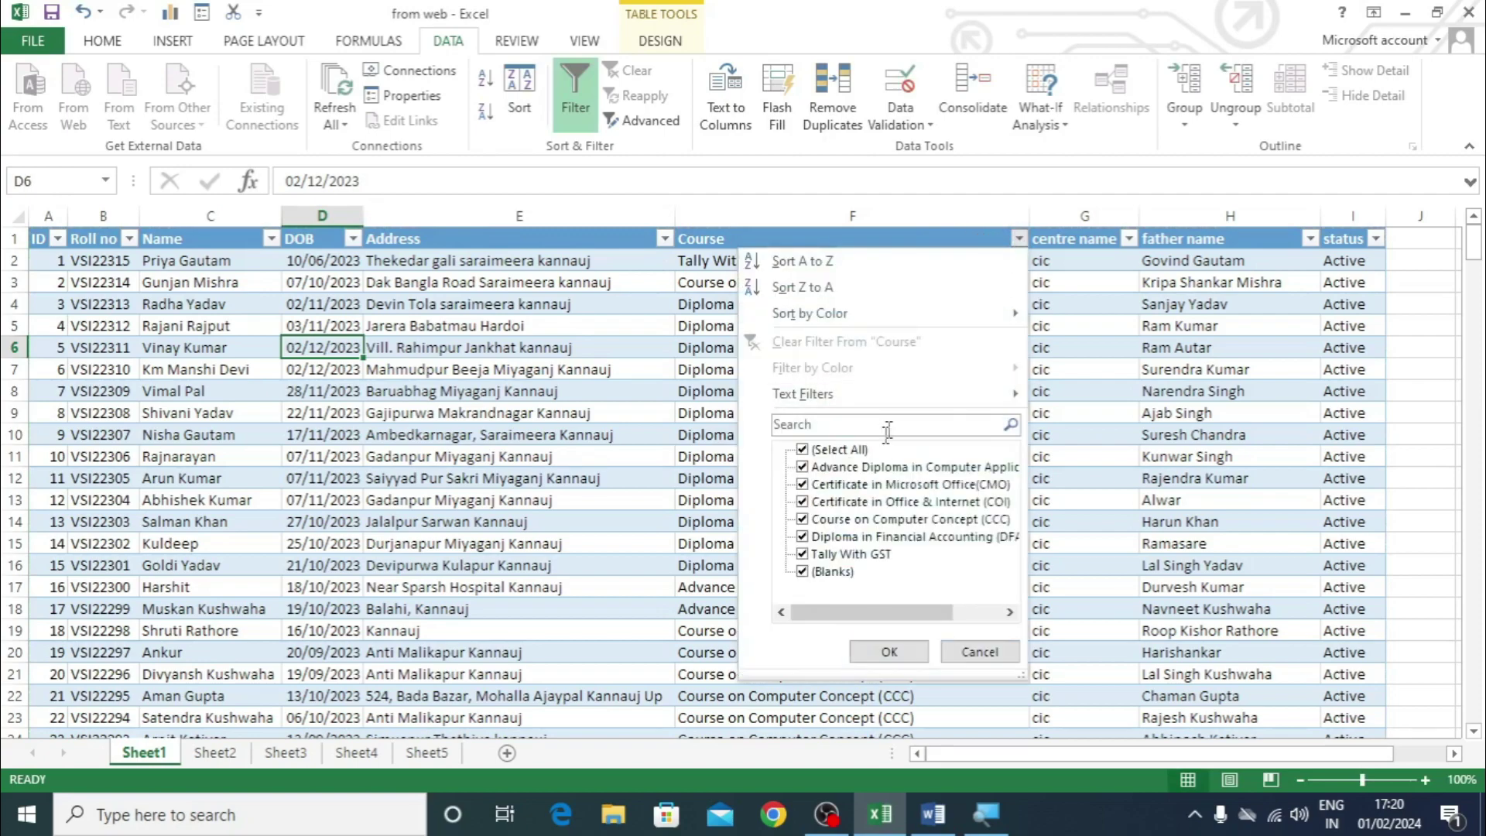
left_click(827, 455)
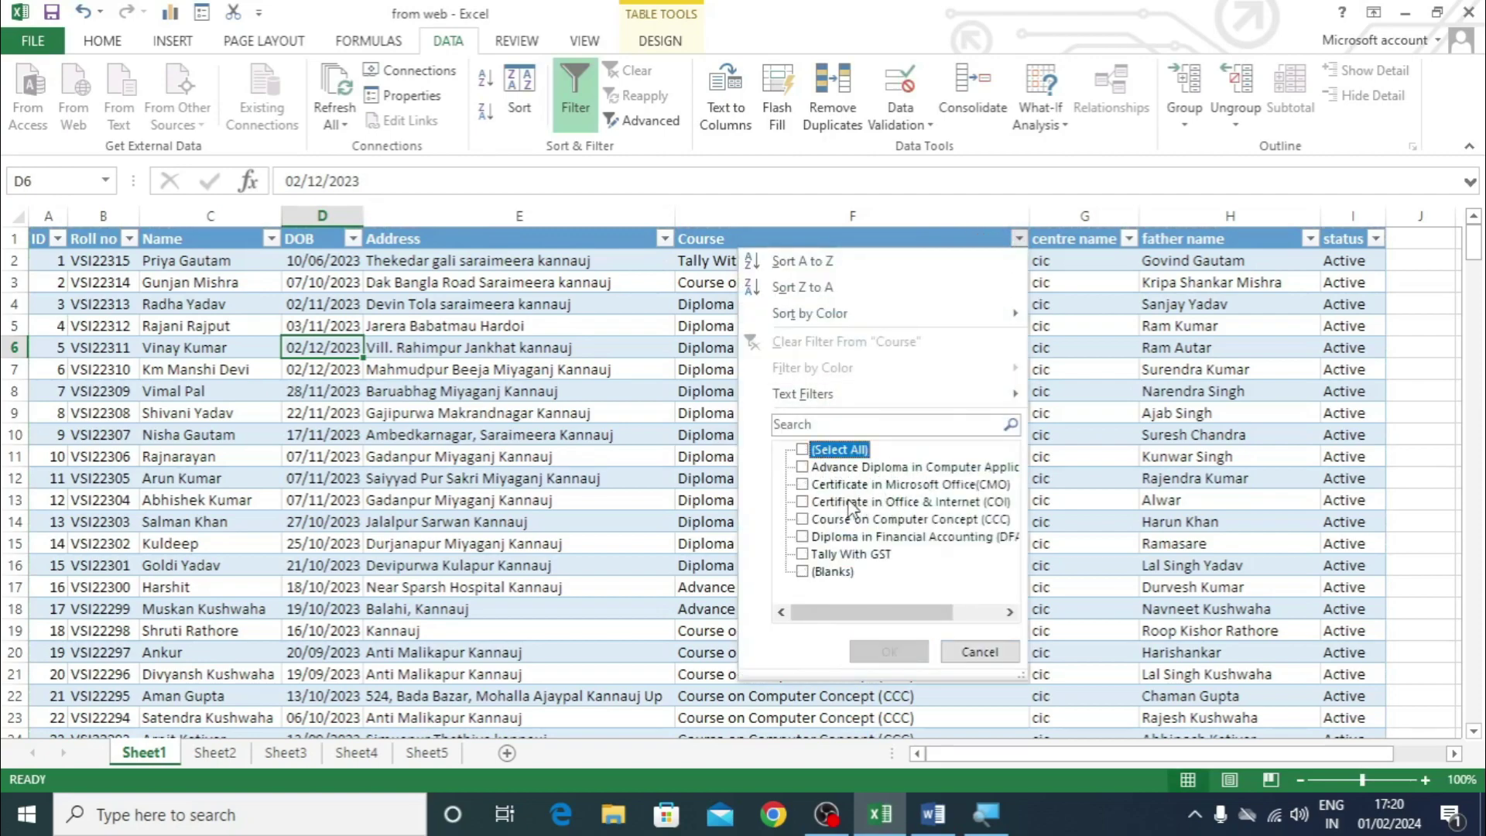
left_click(802, 503)
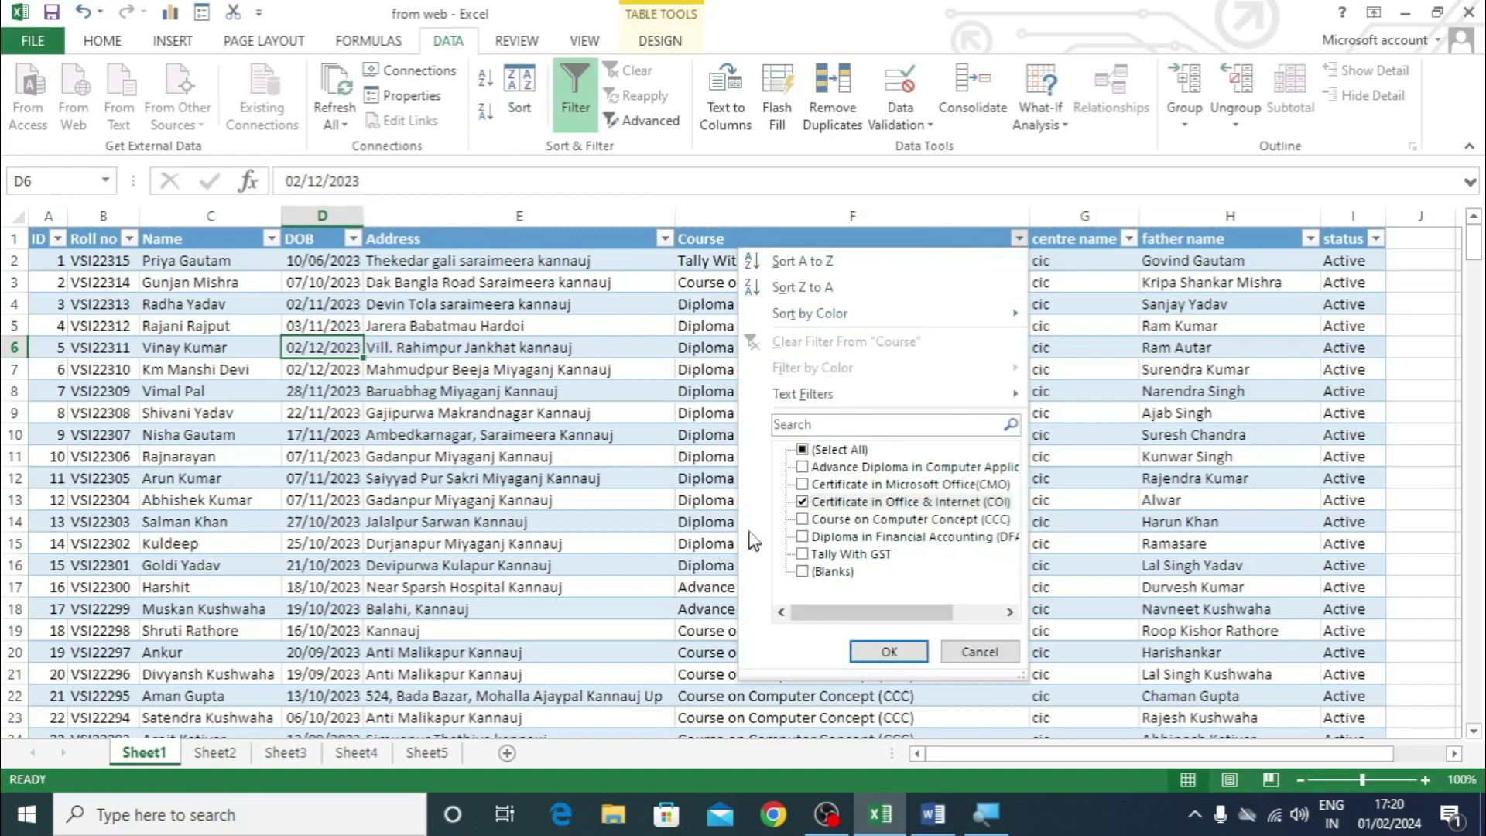
left_click(892, 654)
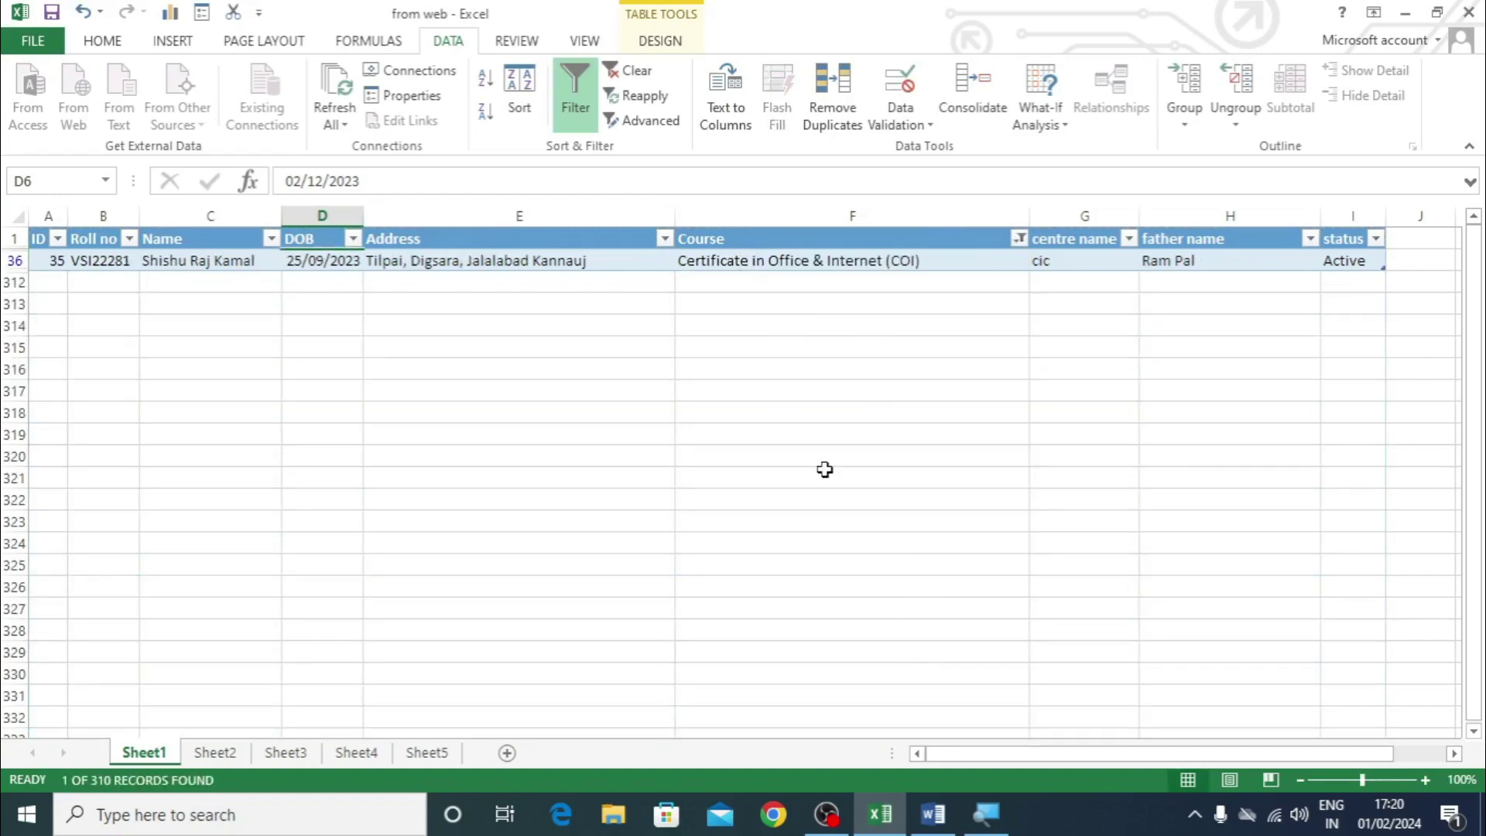
Step: Change the Course filter to show only Course on Computer Concept (CCC) and look through the filtered records
left_click(1019, 238)
left_click(803, 501)
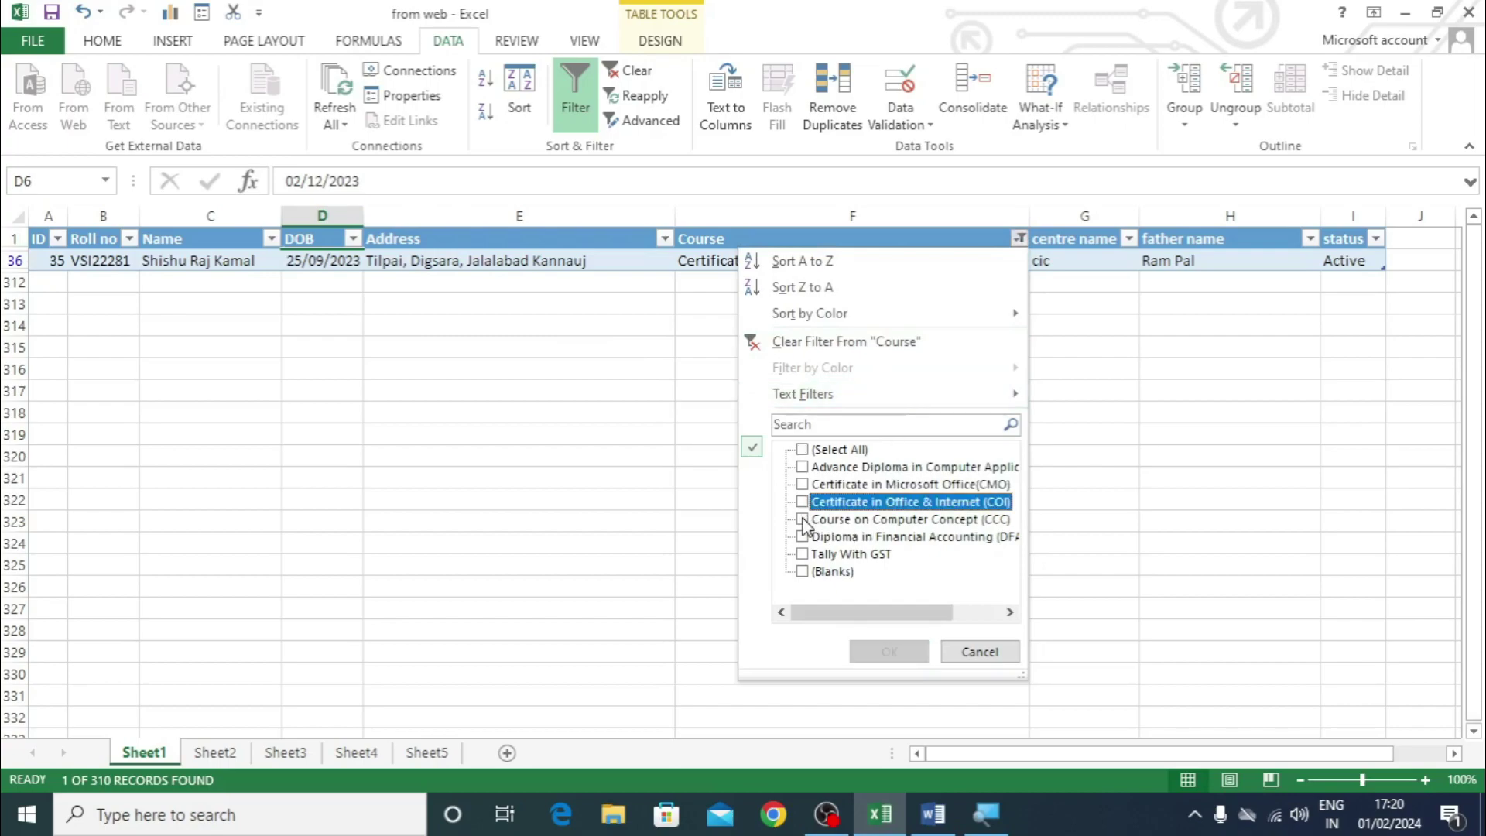
left_click(803, 518)
left_click(889, 651)
scroll(844, 511, "down", 8)
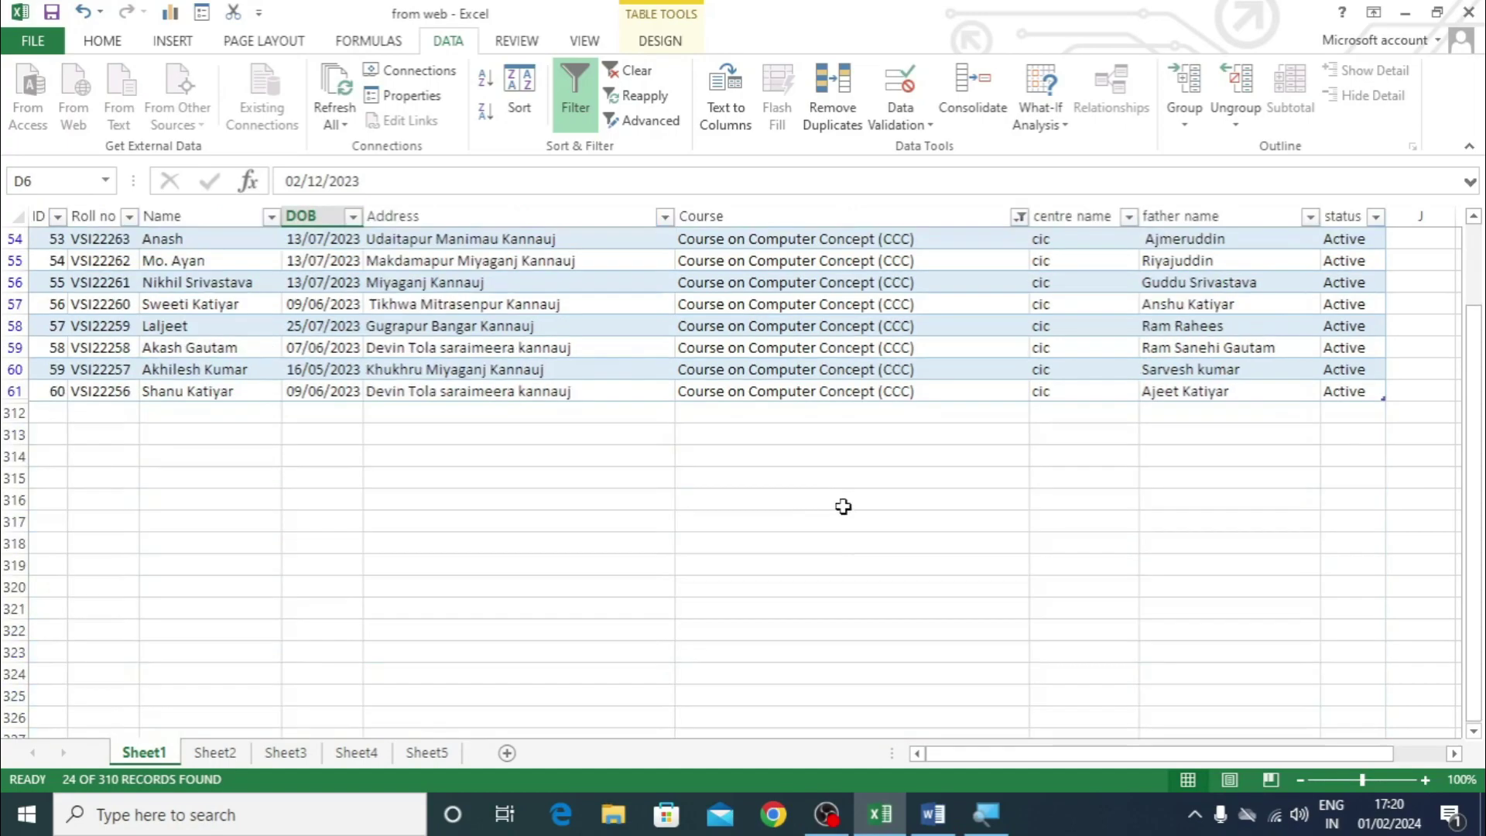
scroll(851, 526, "up", 8)
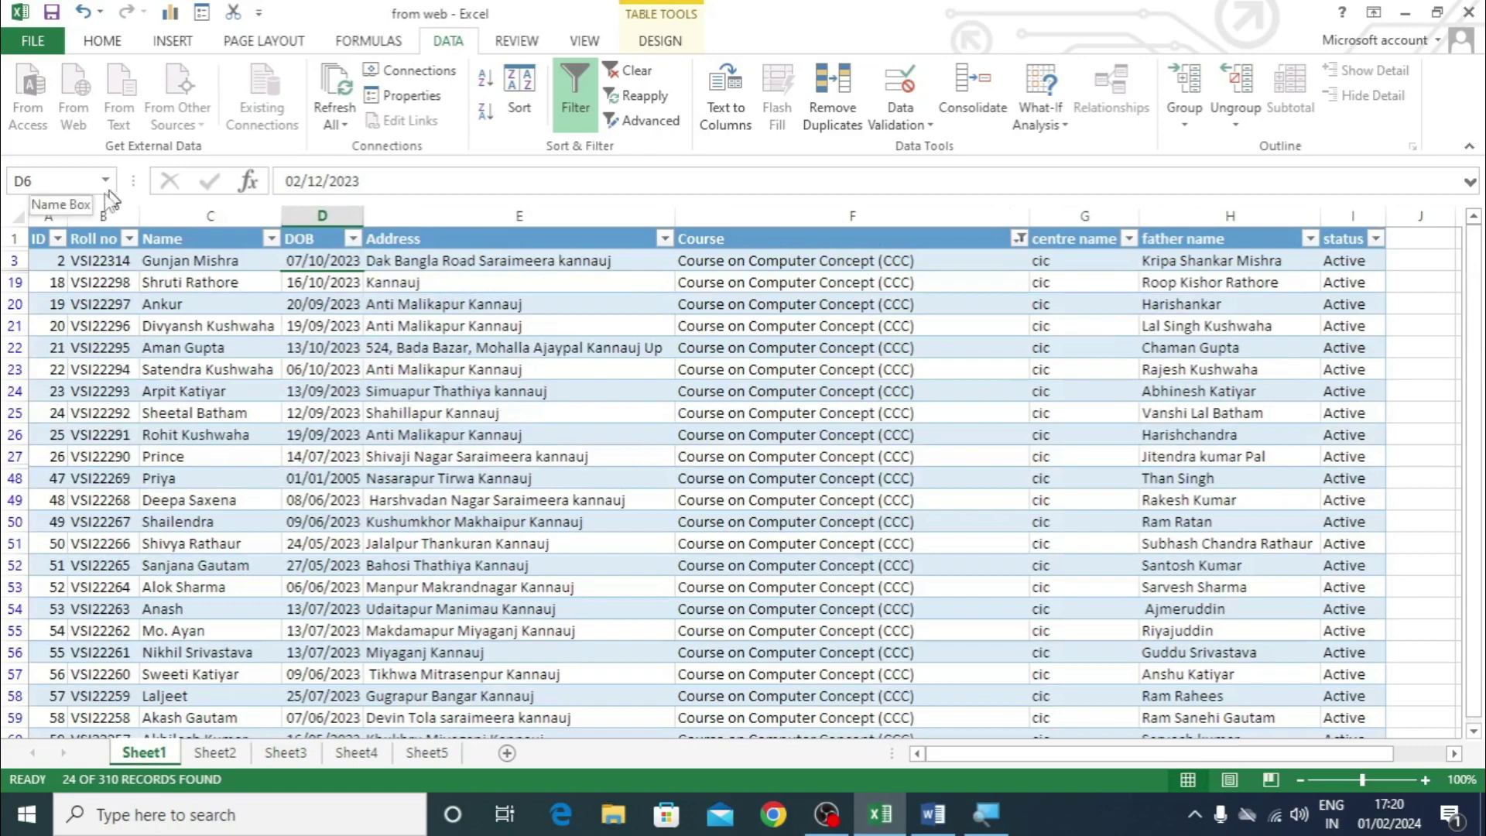
Step: Copy all the filtered CCC student rows and paste them into a new worksheet starting at A1
left_click_drag(14, 260, 23, 693)
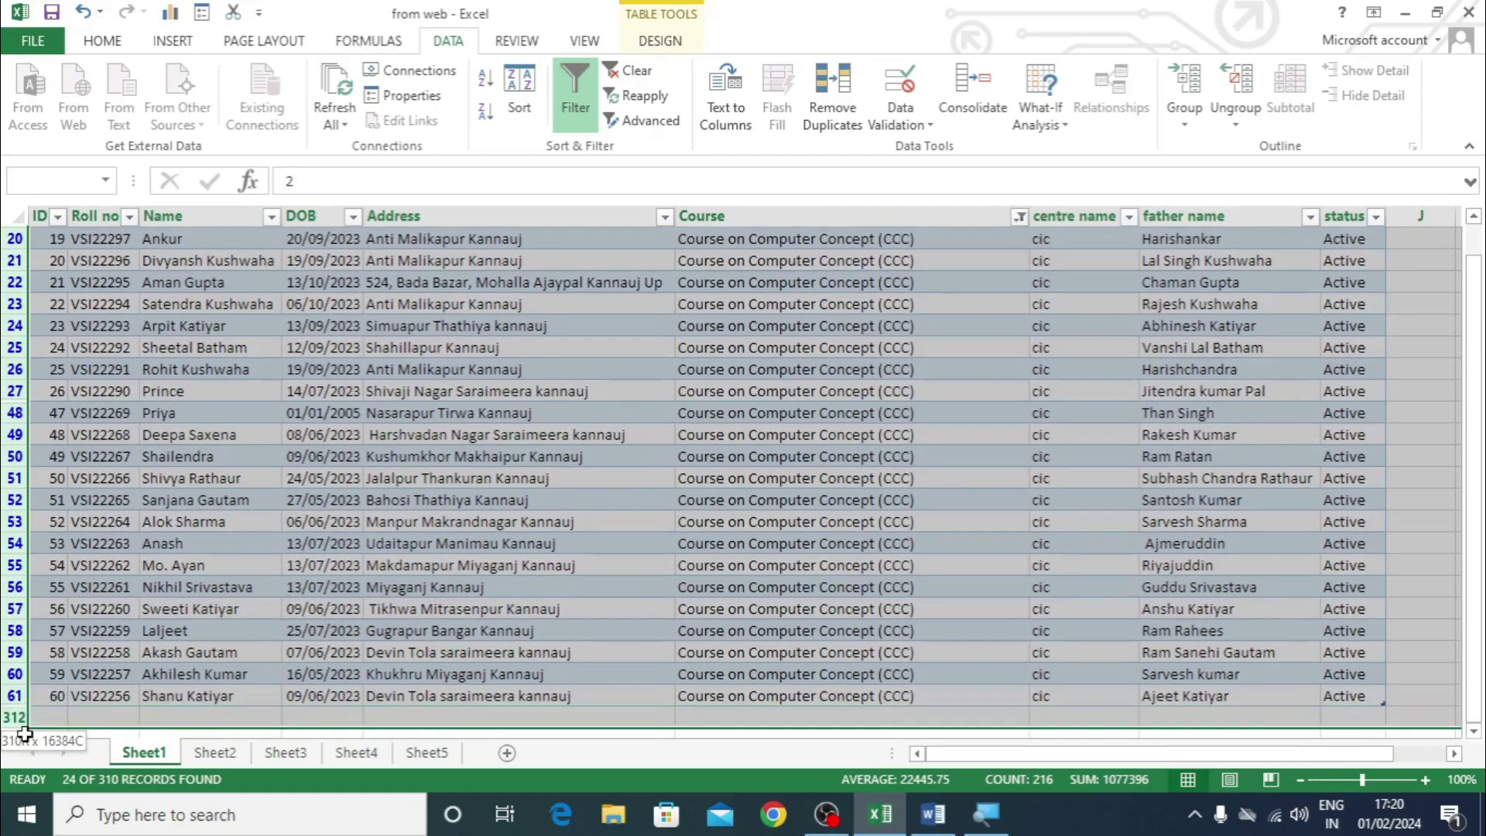
key("ctrl+c")
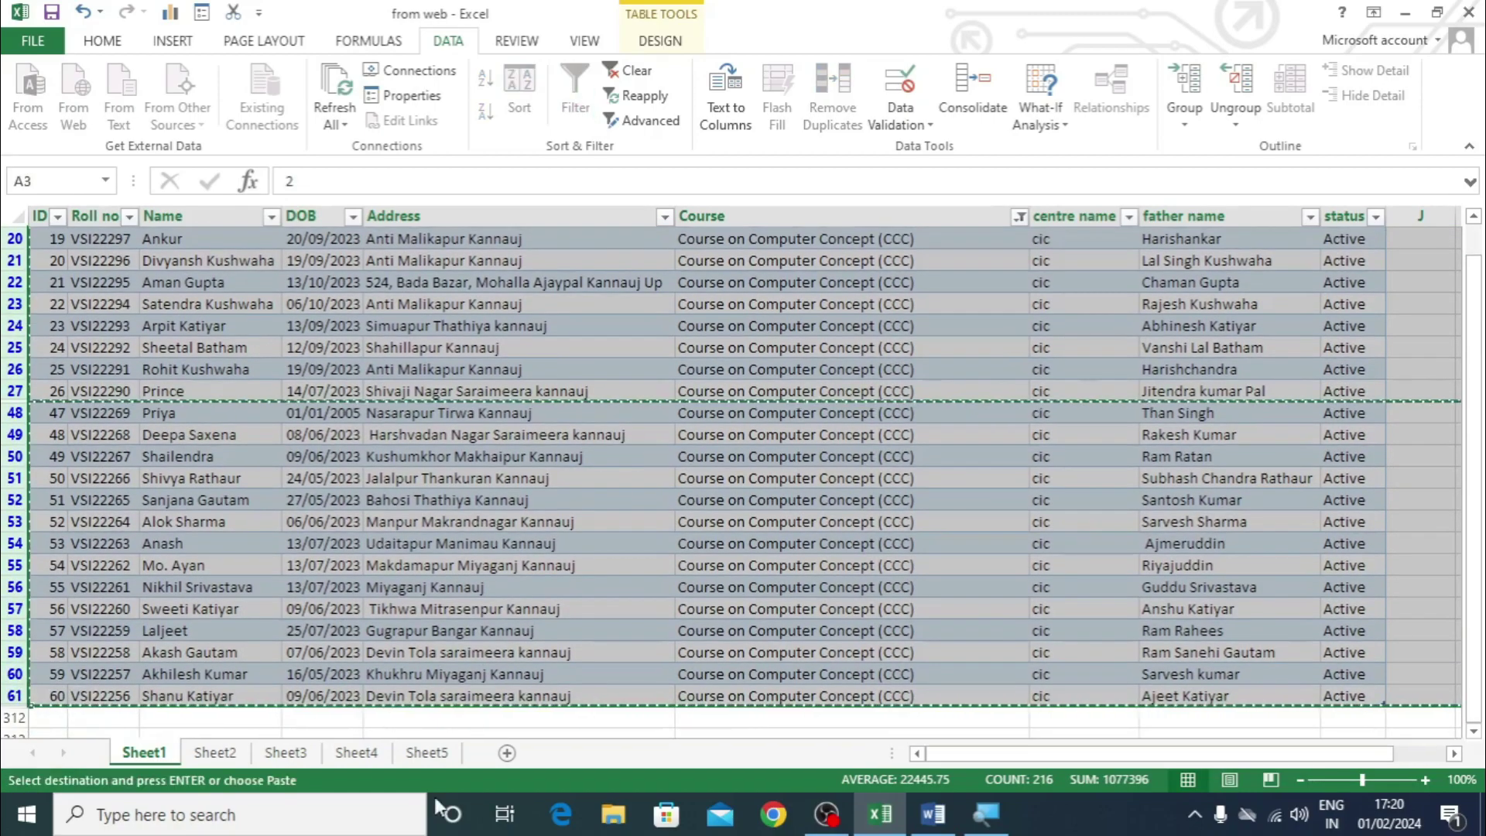
left_click(427, 752)
left_click(506, 752)
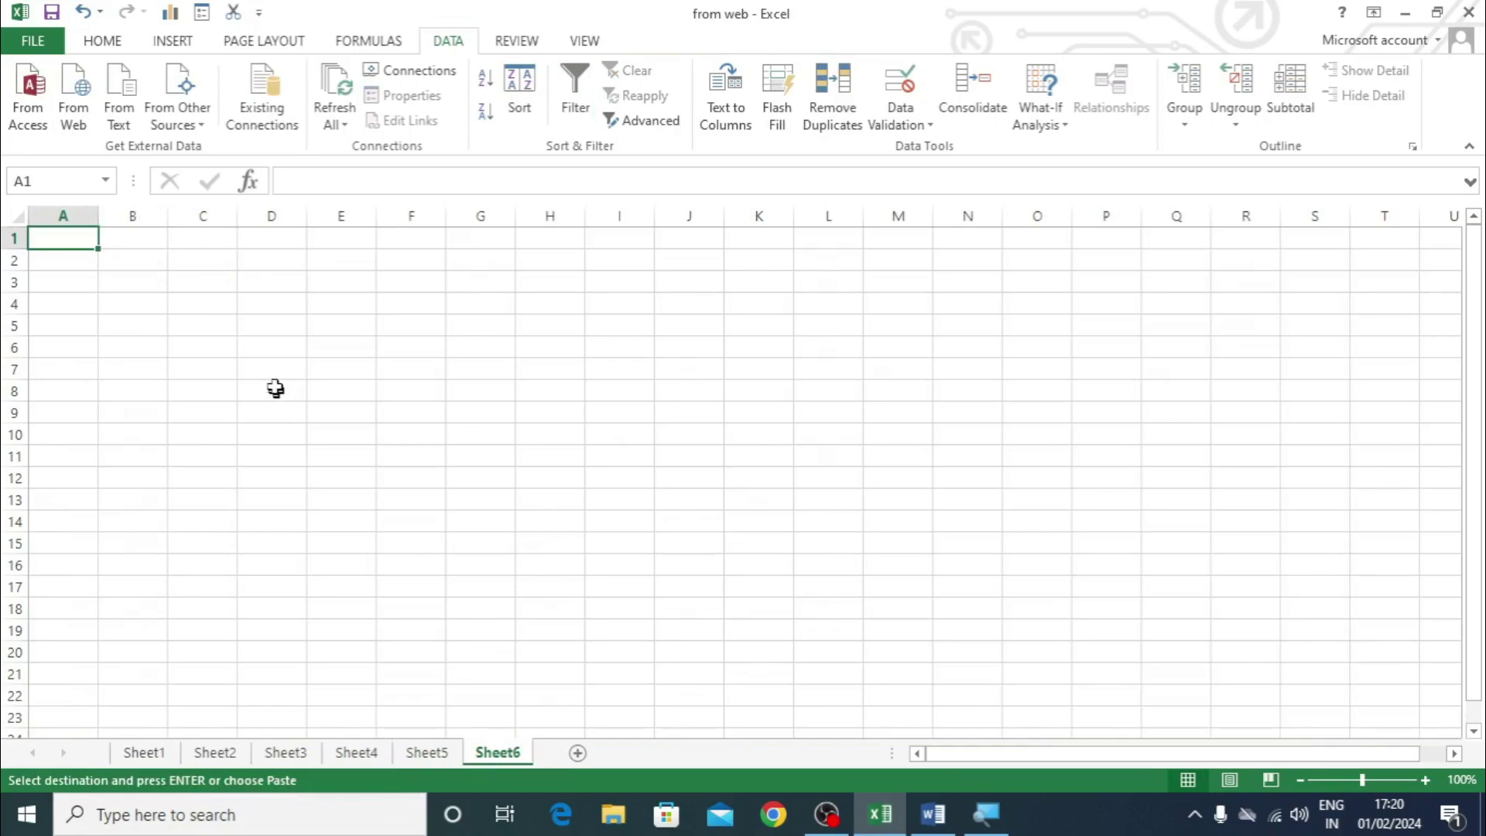
key("ctrl+v")
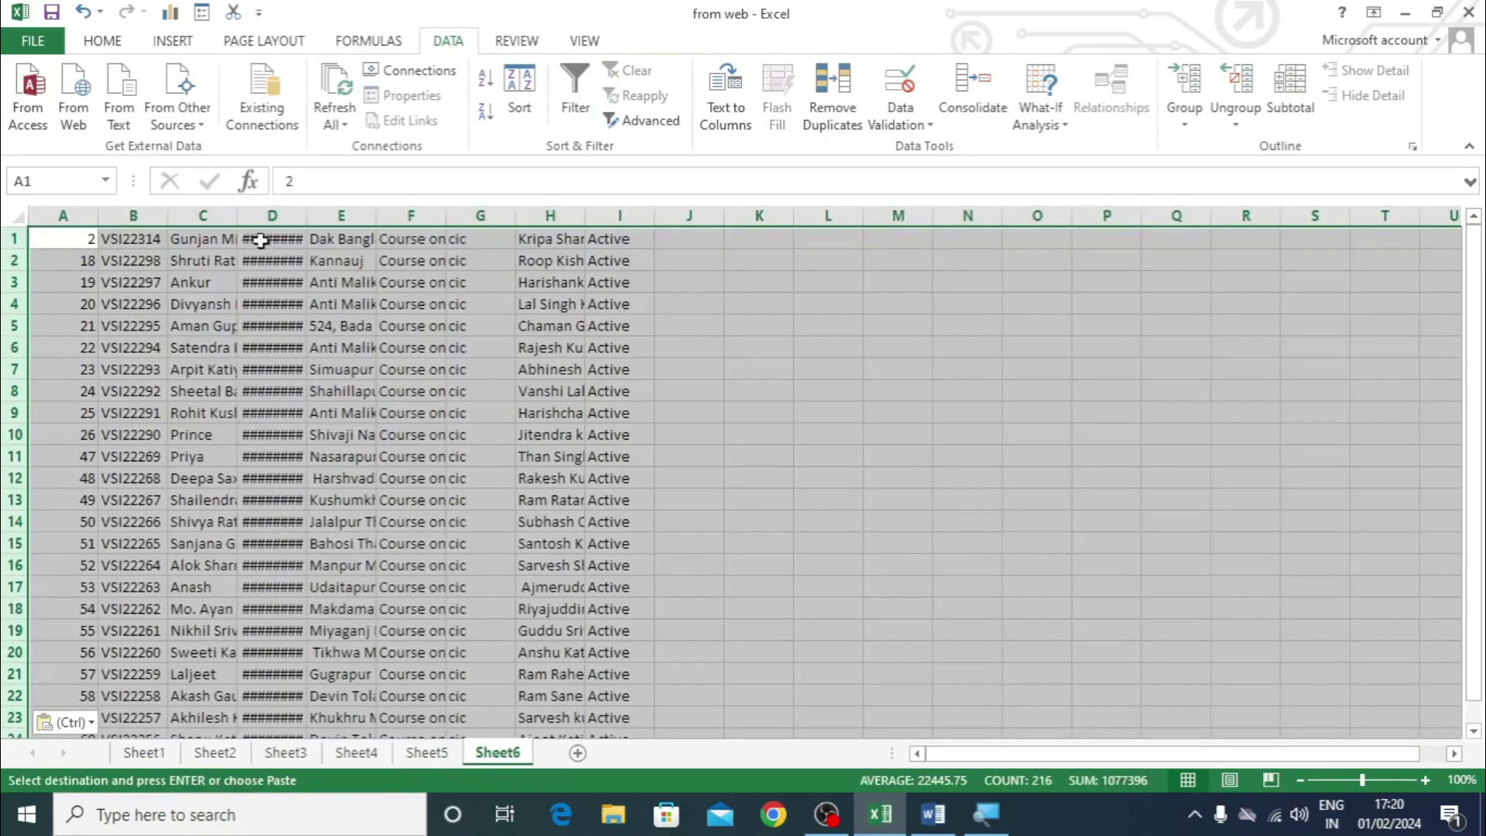
Step: Auto-fit the widths of columns A to I on the new worksheet and check the pasted CCC records
double_click(582, 216)
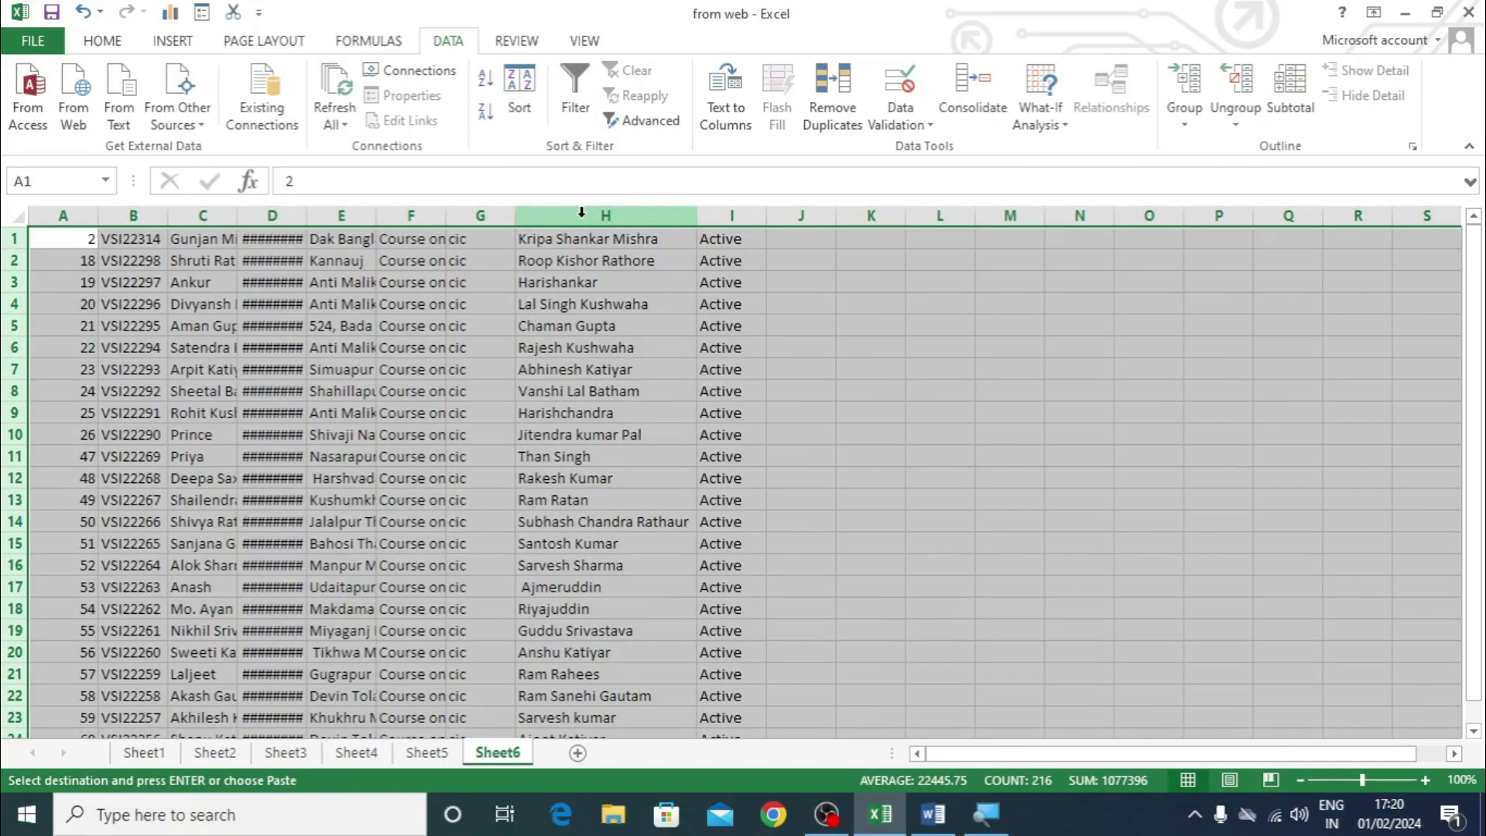
left_click_drag(719, 326, 720, 347)
left_click_drag(732, 216, 57, 211)
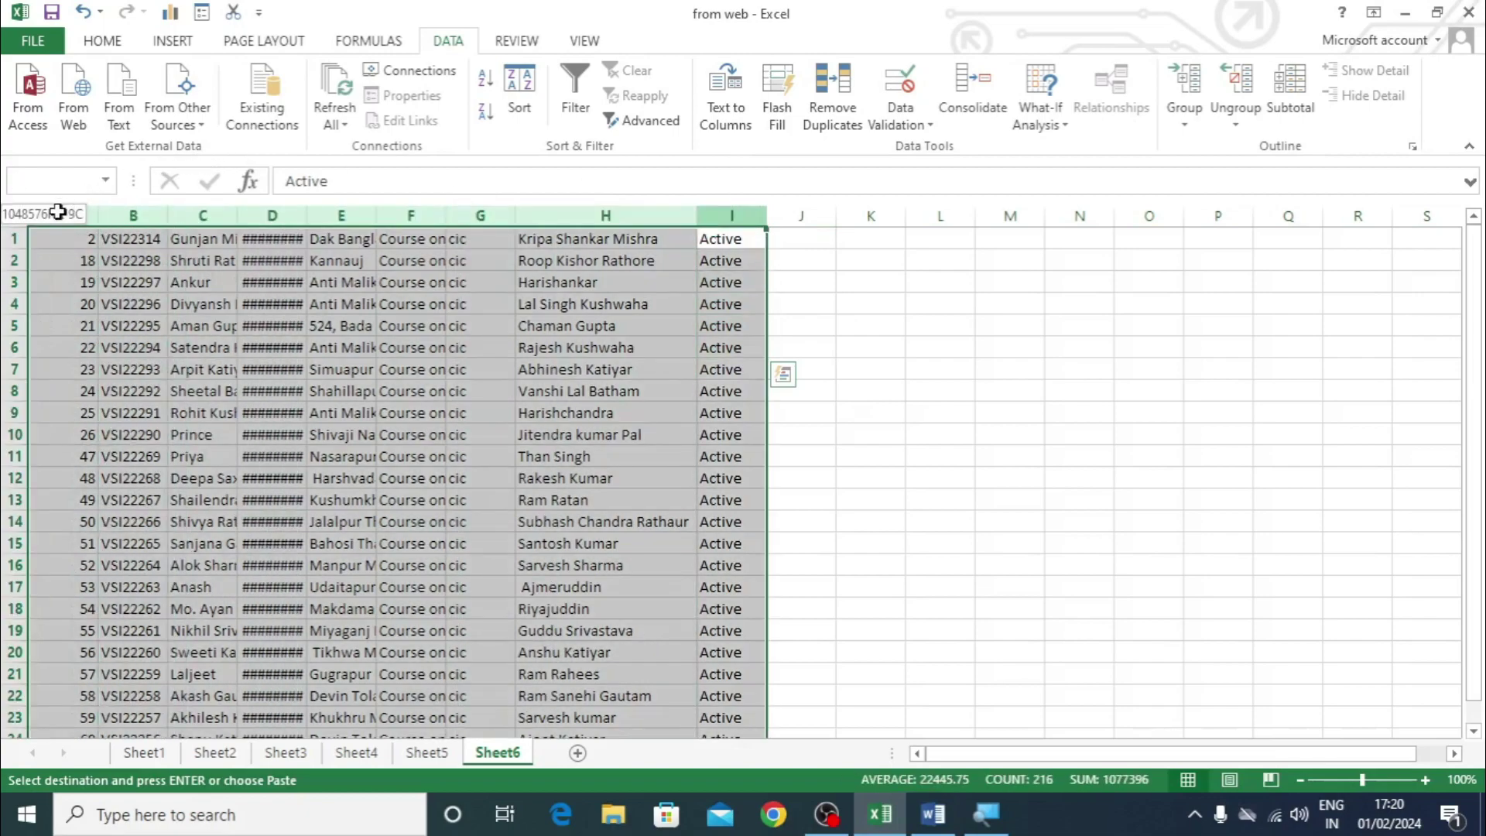
double_click(309, 219)
scroll(557, 414, "down", 8)
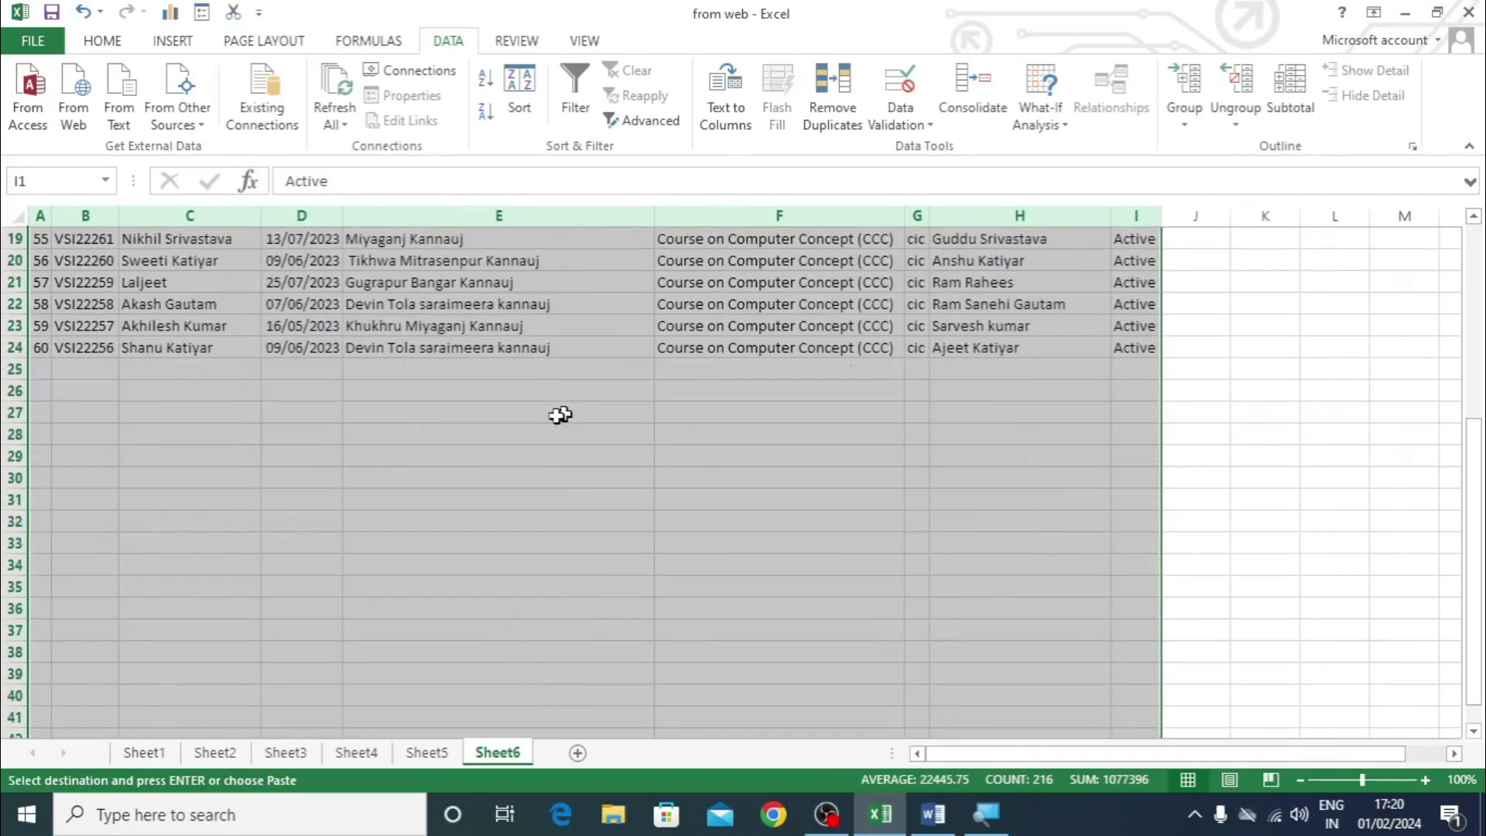
scroll(414, 448, "up", 6)
scroll(258, 580, "down", 4)
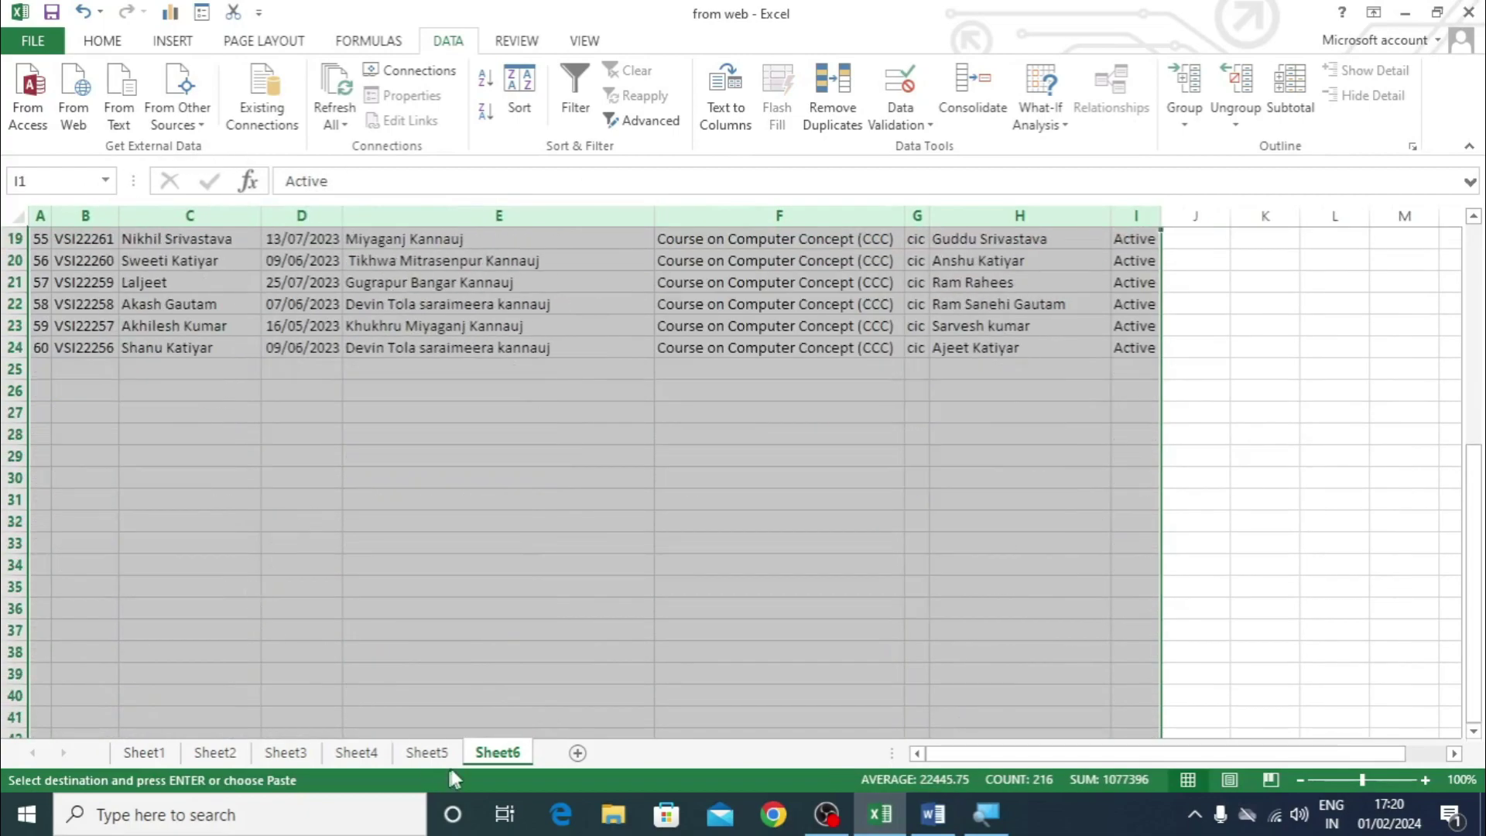
Step: Rename the worksheet holding the CCC records as ccc and add another blank worksheet after it
double_click(498, 753)
type("ccc")
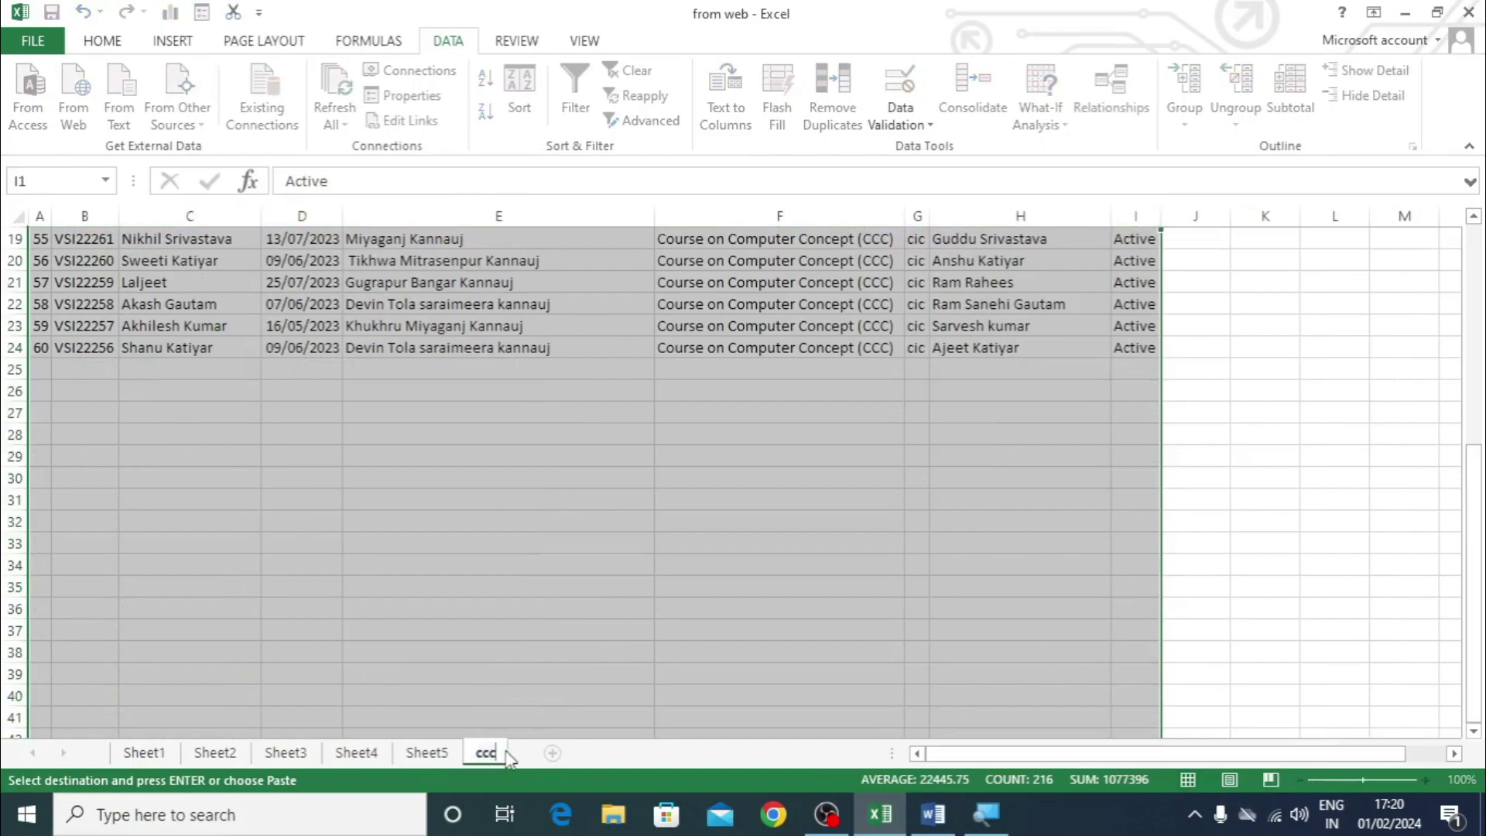
key("Return")
left_click(553, 753)
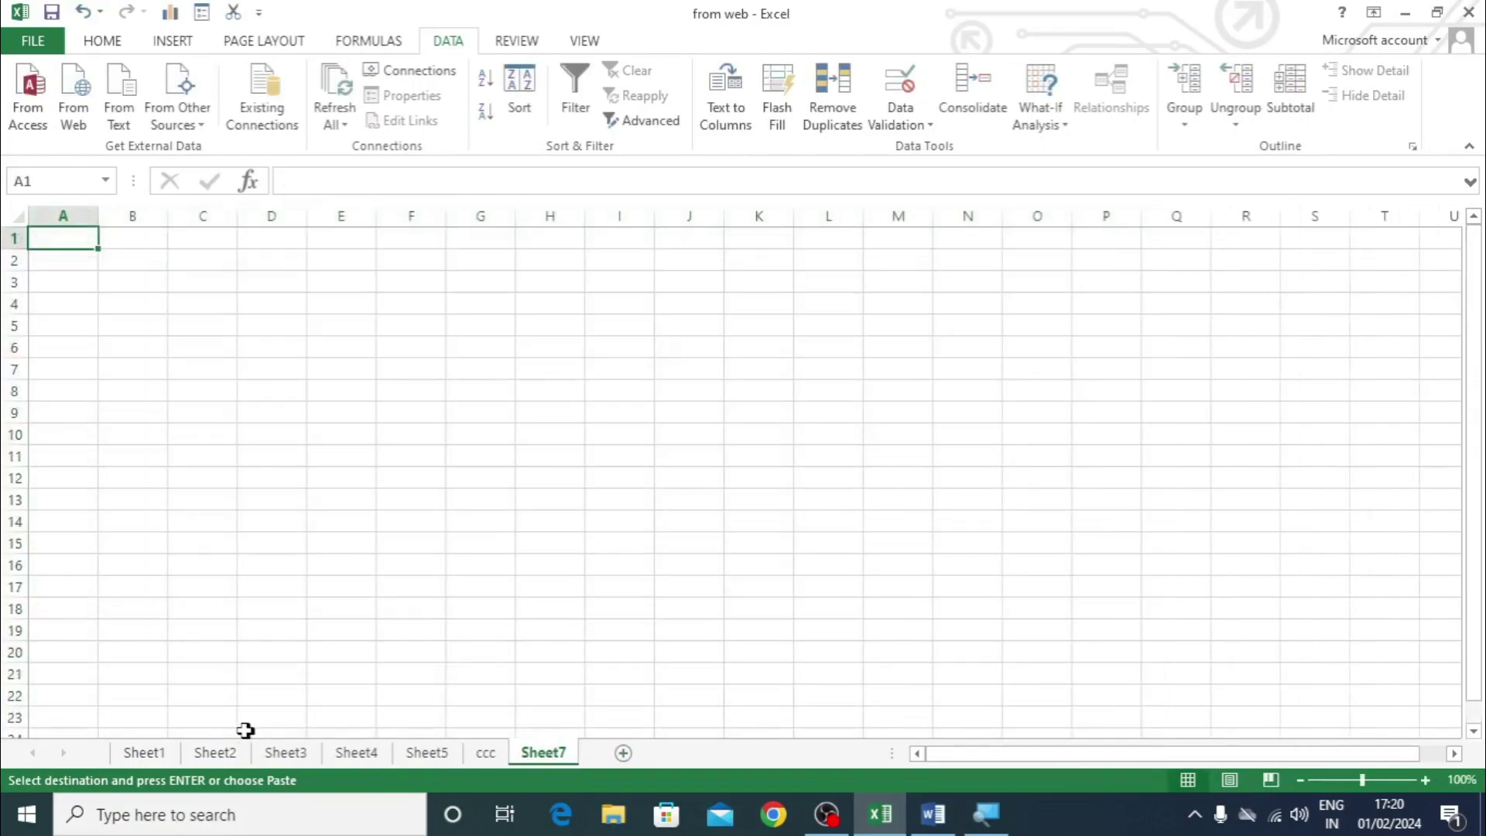
Step: Change the Course filter on Sheet1 to show only Advance Diploma in Computer Application (ADCA)
left_click(144, 752)
left_click(743, 370)
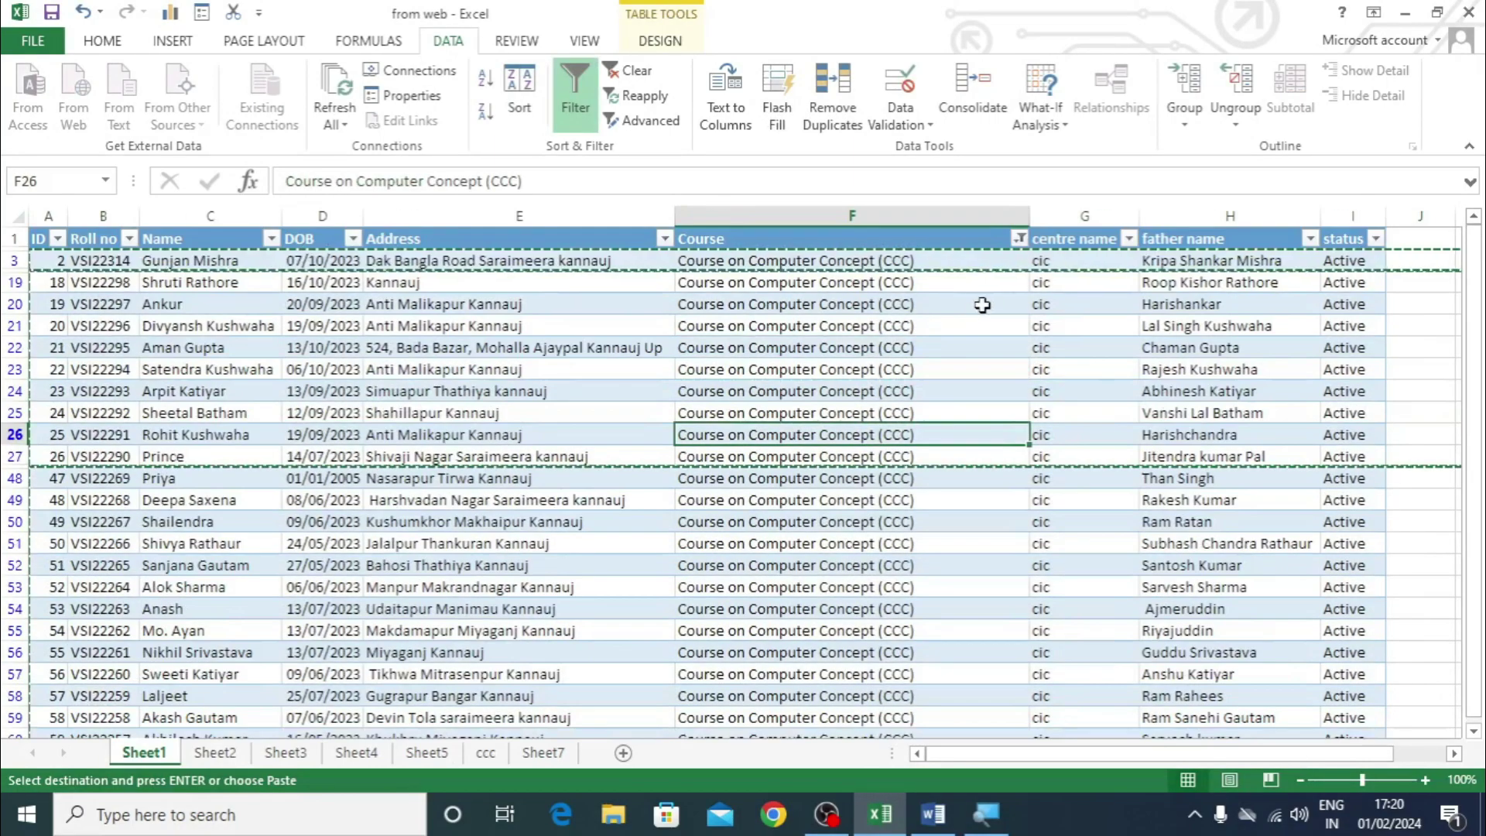
left_click(1019, 239)
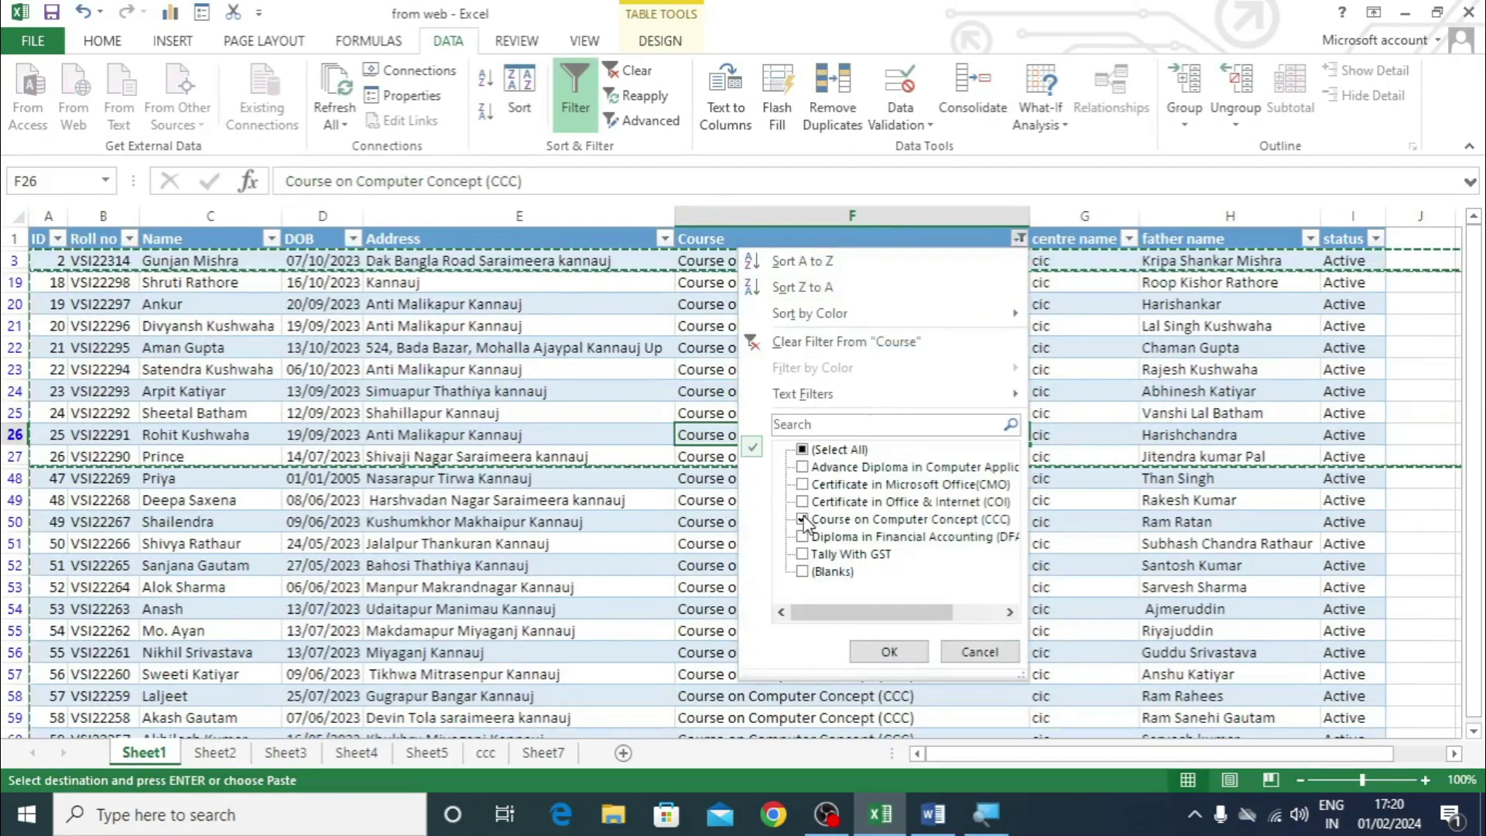
left_click(851, 518)
left_click(851, 467)
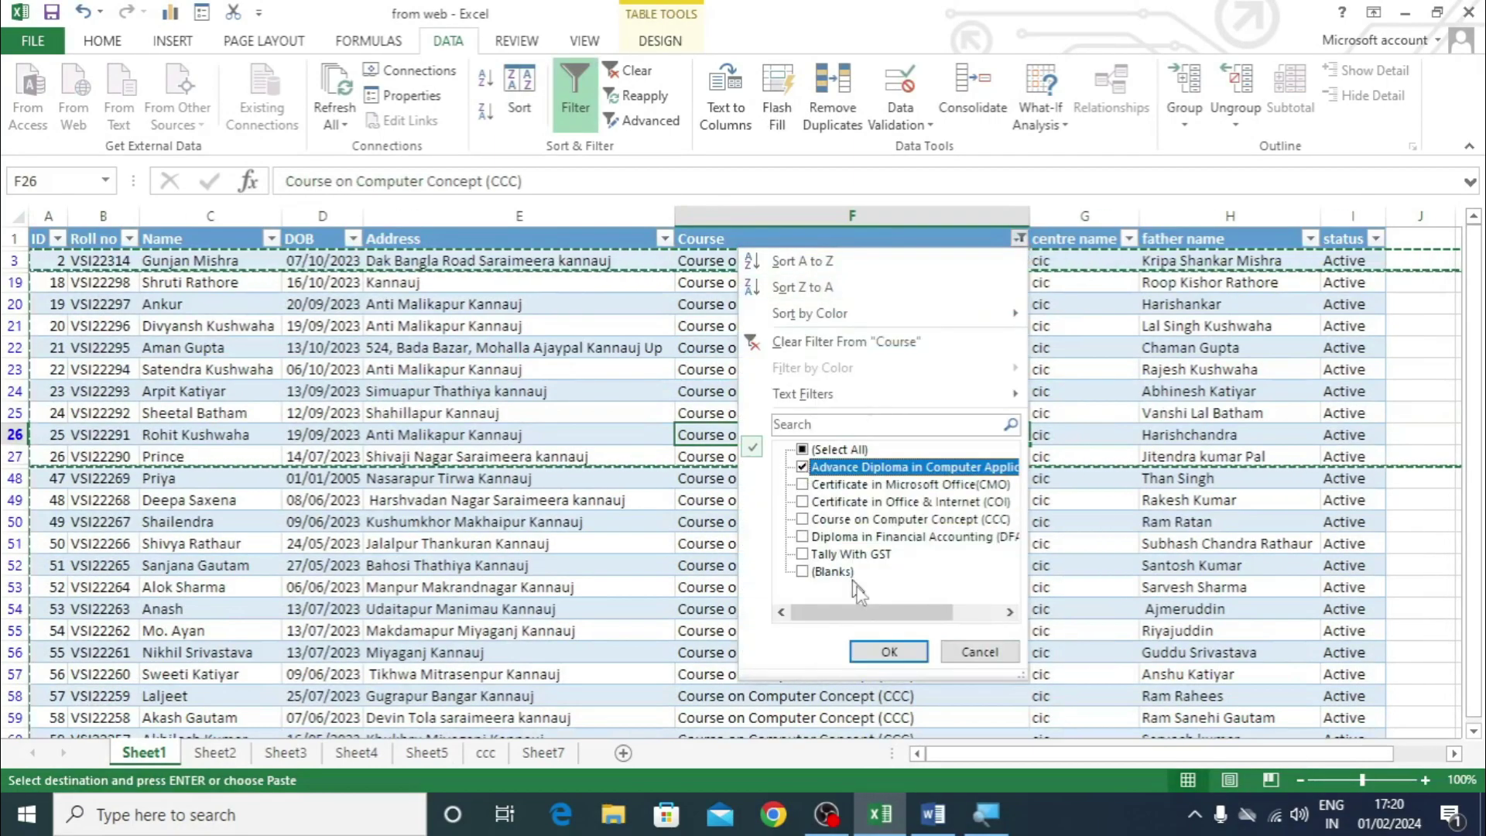
left_click(882, 650)
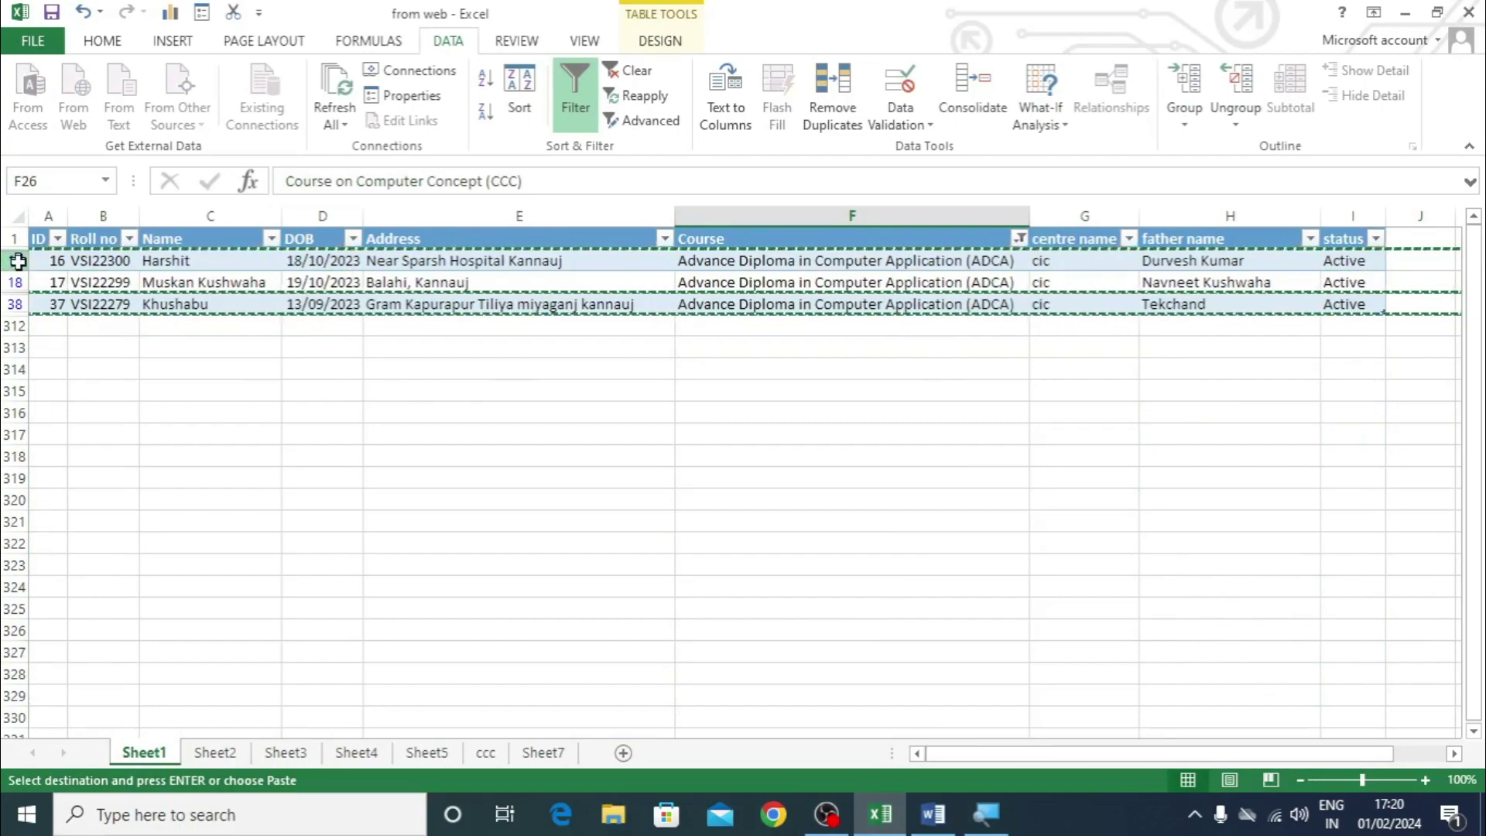
Step: Copy the filtered ADCA student rows into Sheet7 from A1 and auto-fit the widths of columns A to I
left_click_drag(16, 260, 16, 304)
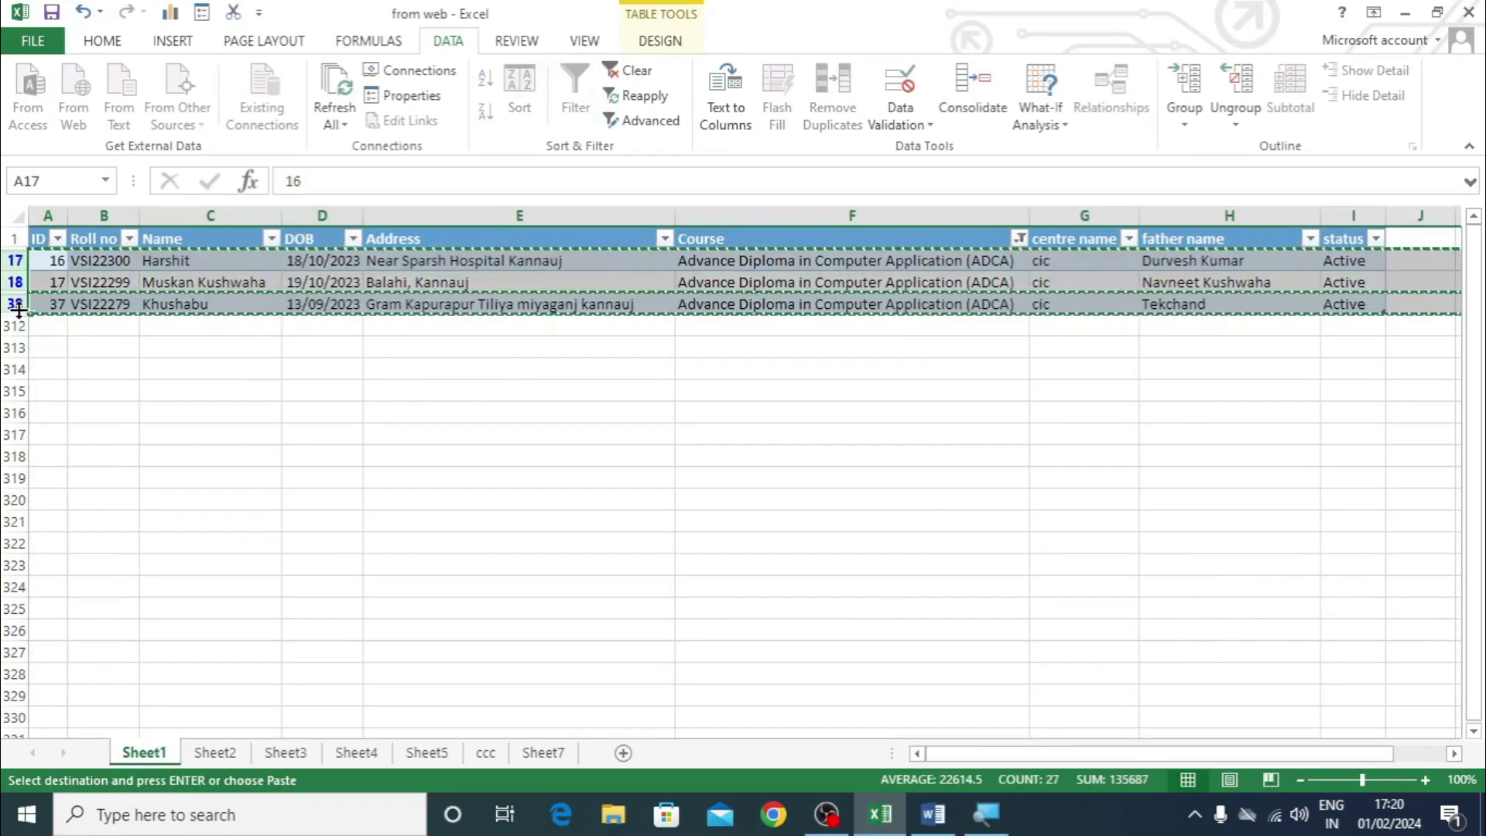
left_click(543, 752)
key("ctrl+v")
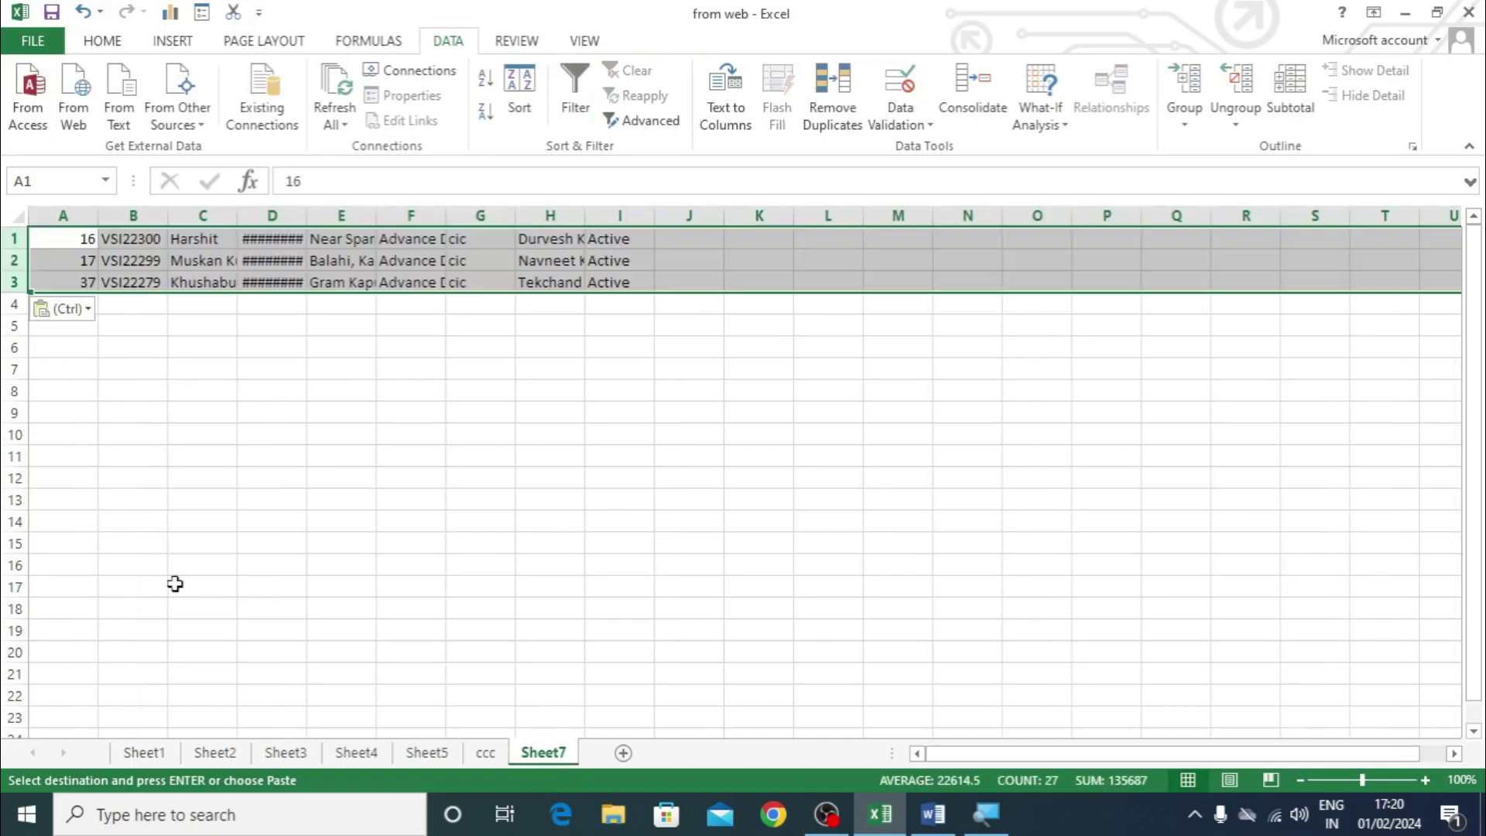
left_click(130, 230)
left_click_drag(59, 209, 653, 213)
double_click(654, 216)
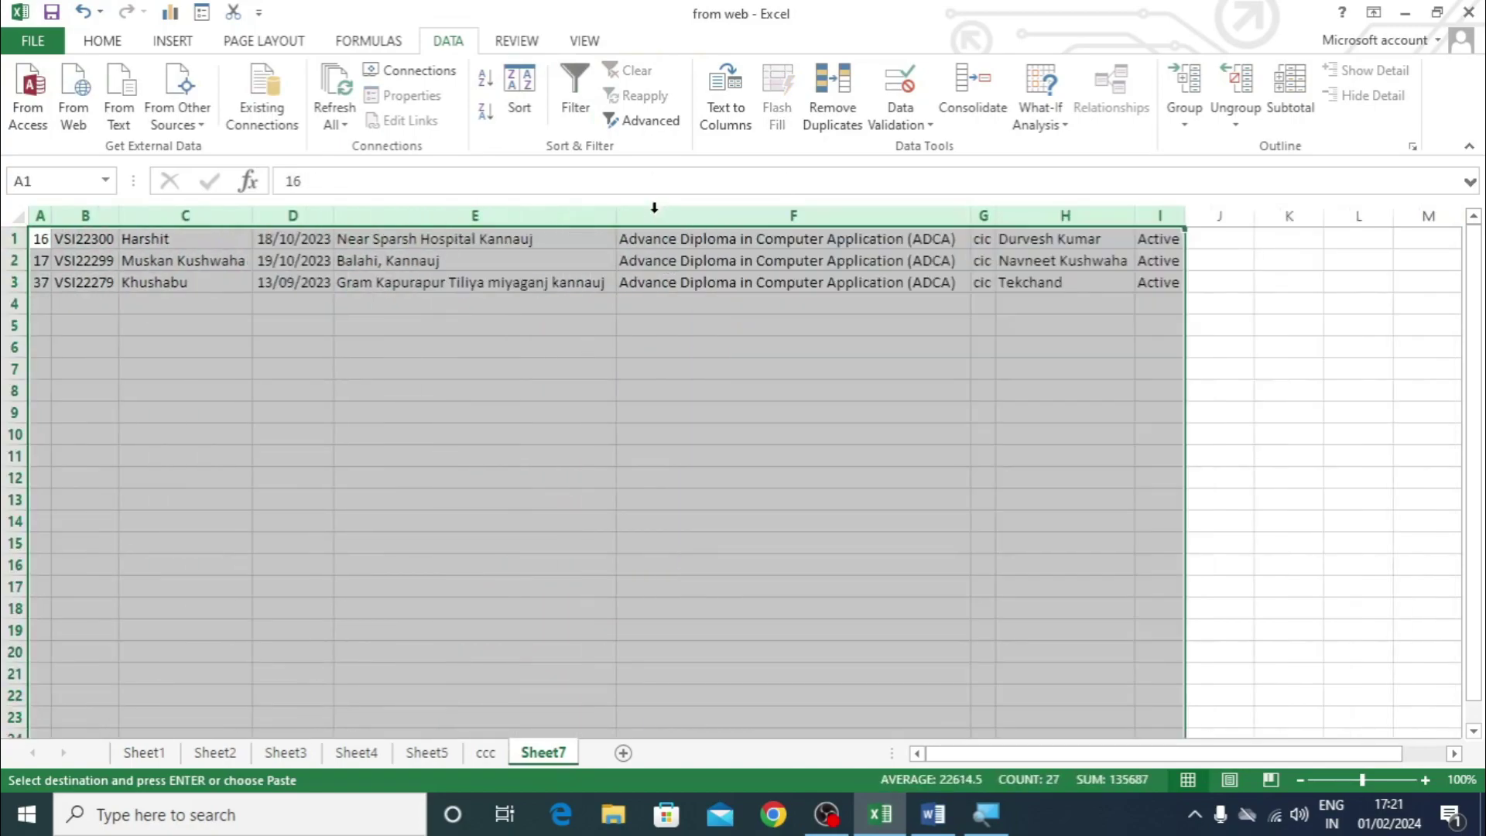
left_click(645, 604)
Step: Rename Sheet7 as adca and return to the student table on Sheet1
double_click(542, 753)
type("adca")
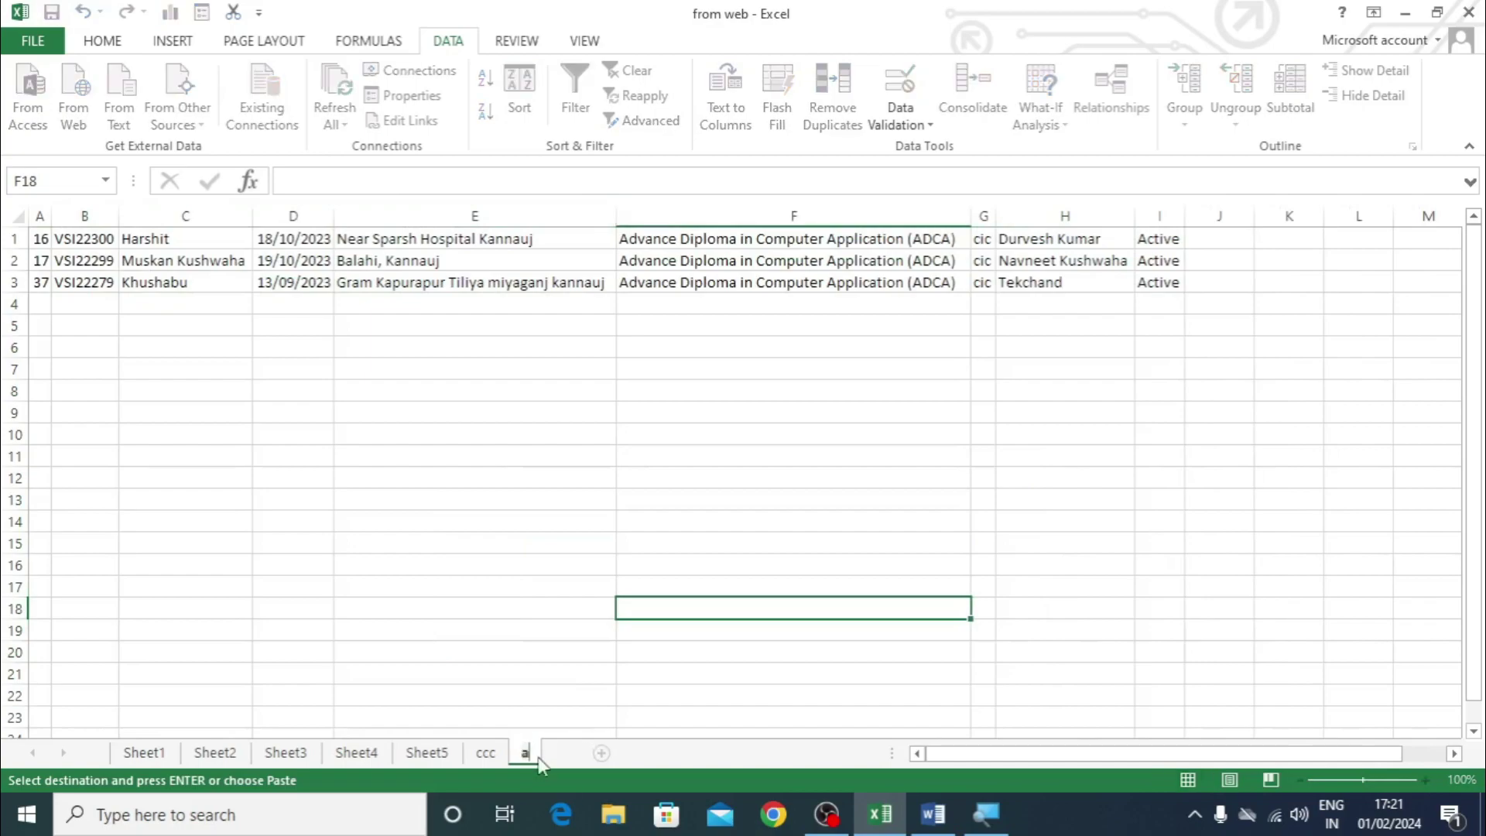
left_click(610, 546)
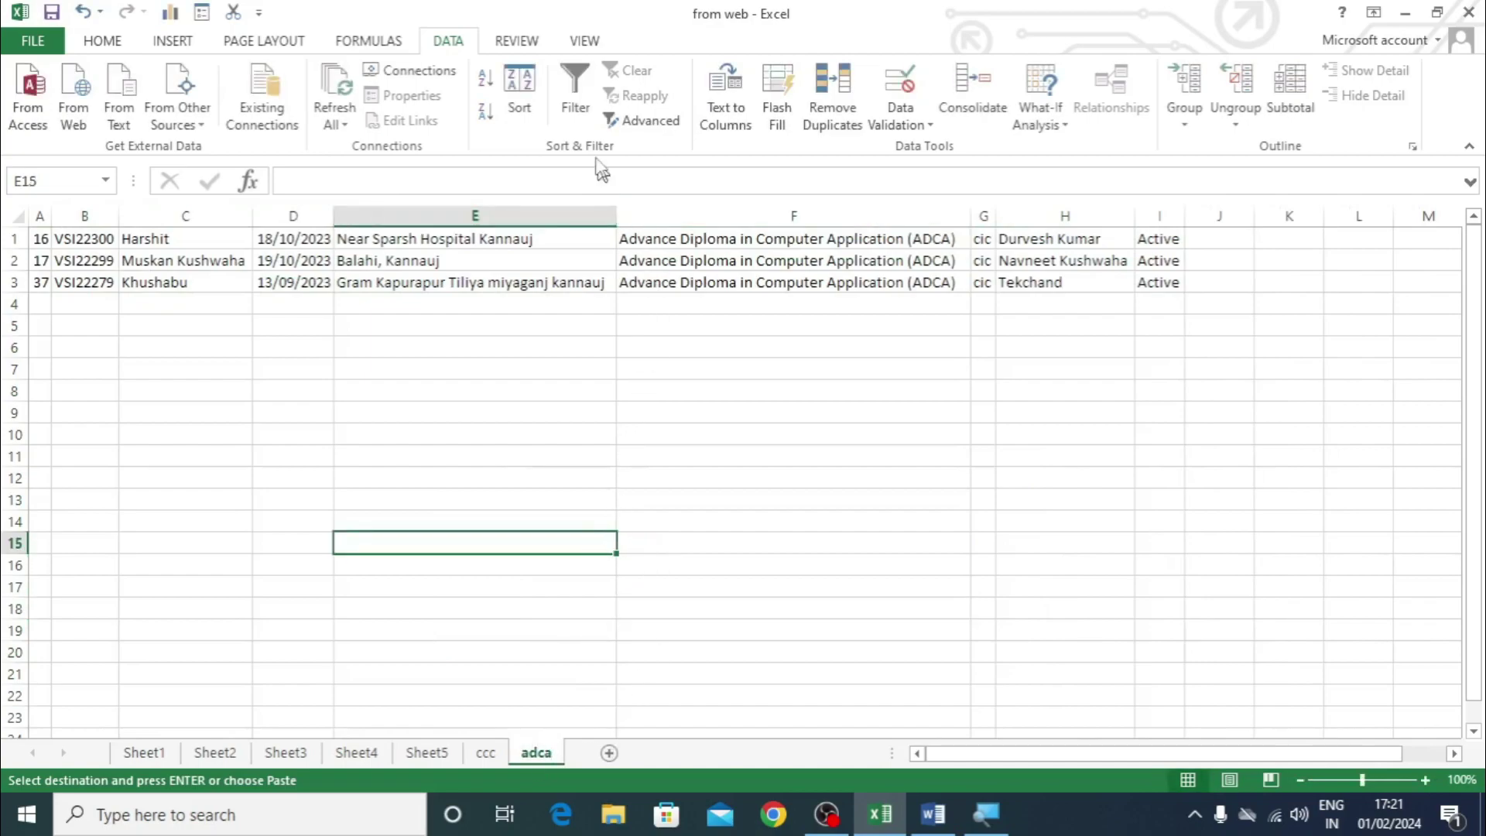
left_click(144, 752)
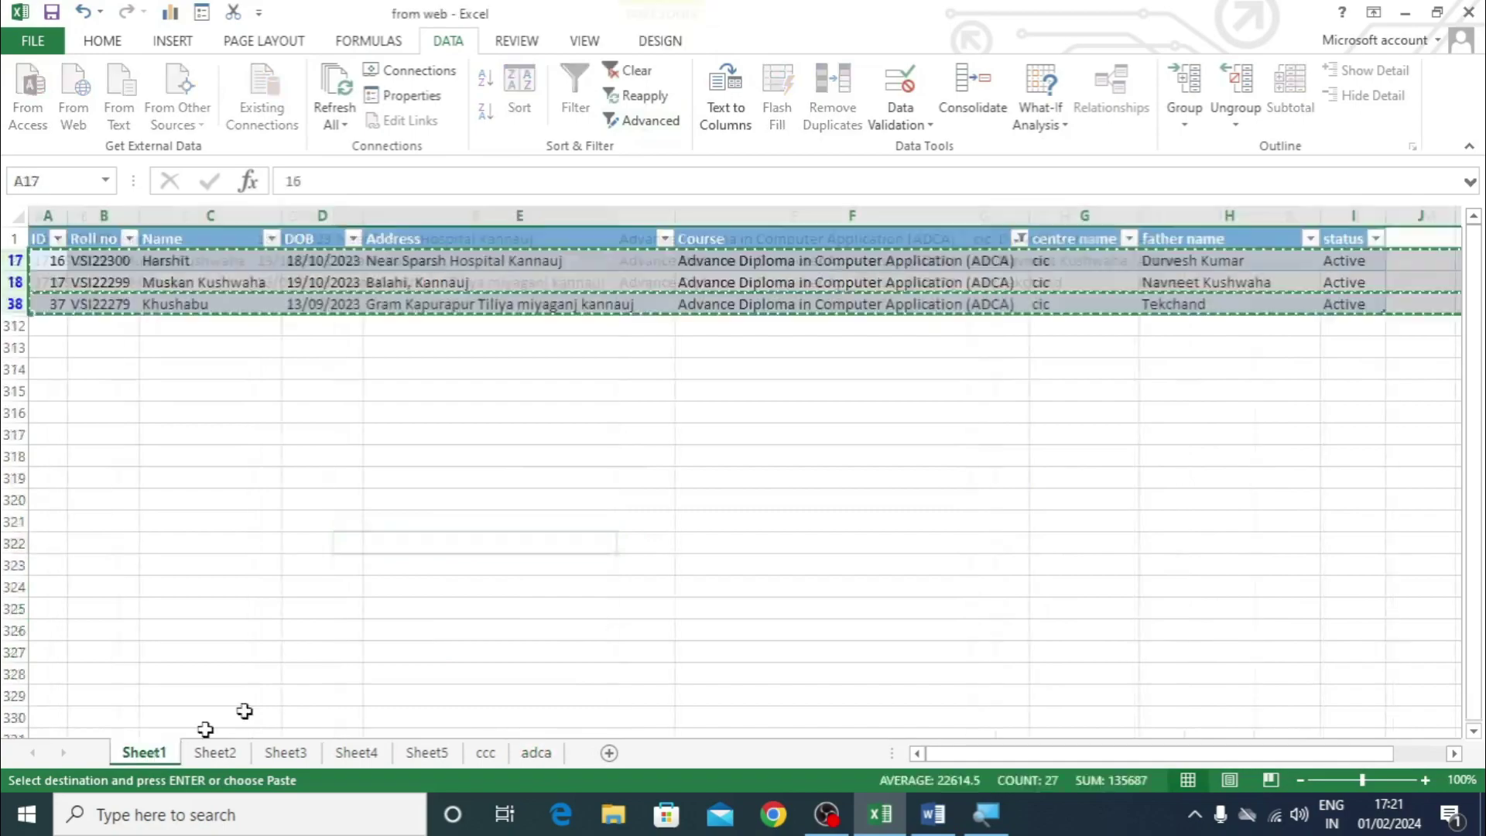
left_click(645, 124)
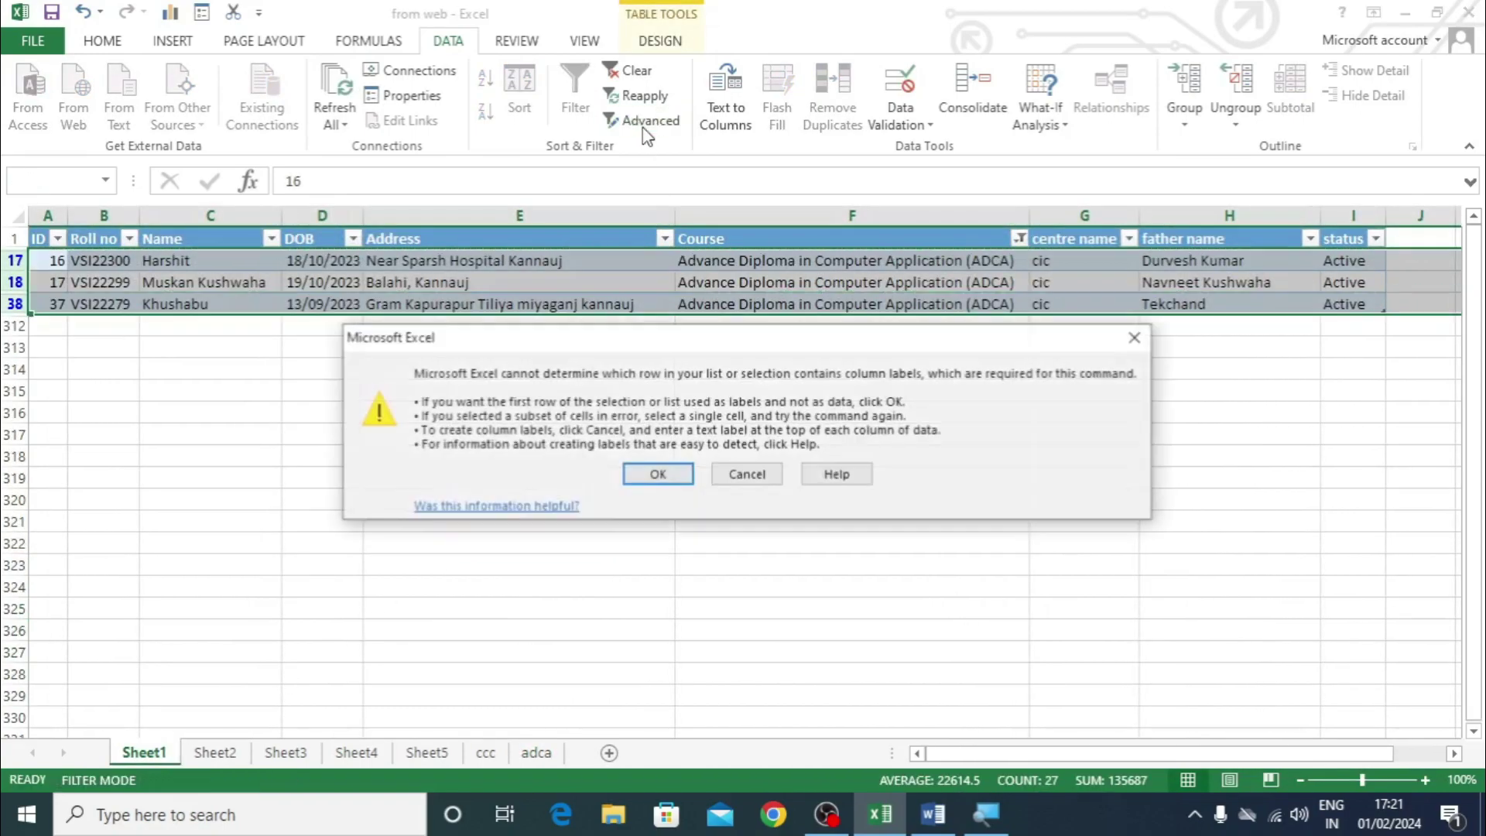
left_click(656, 474)
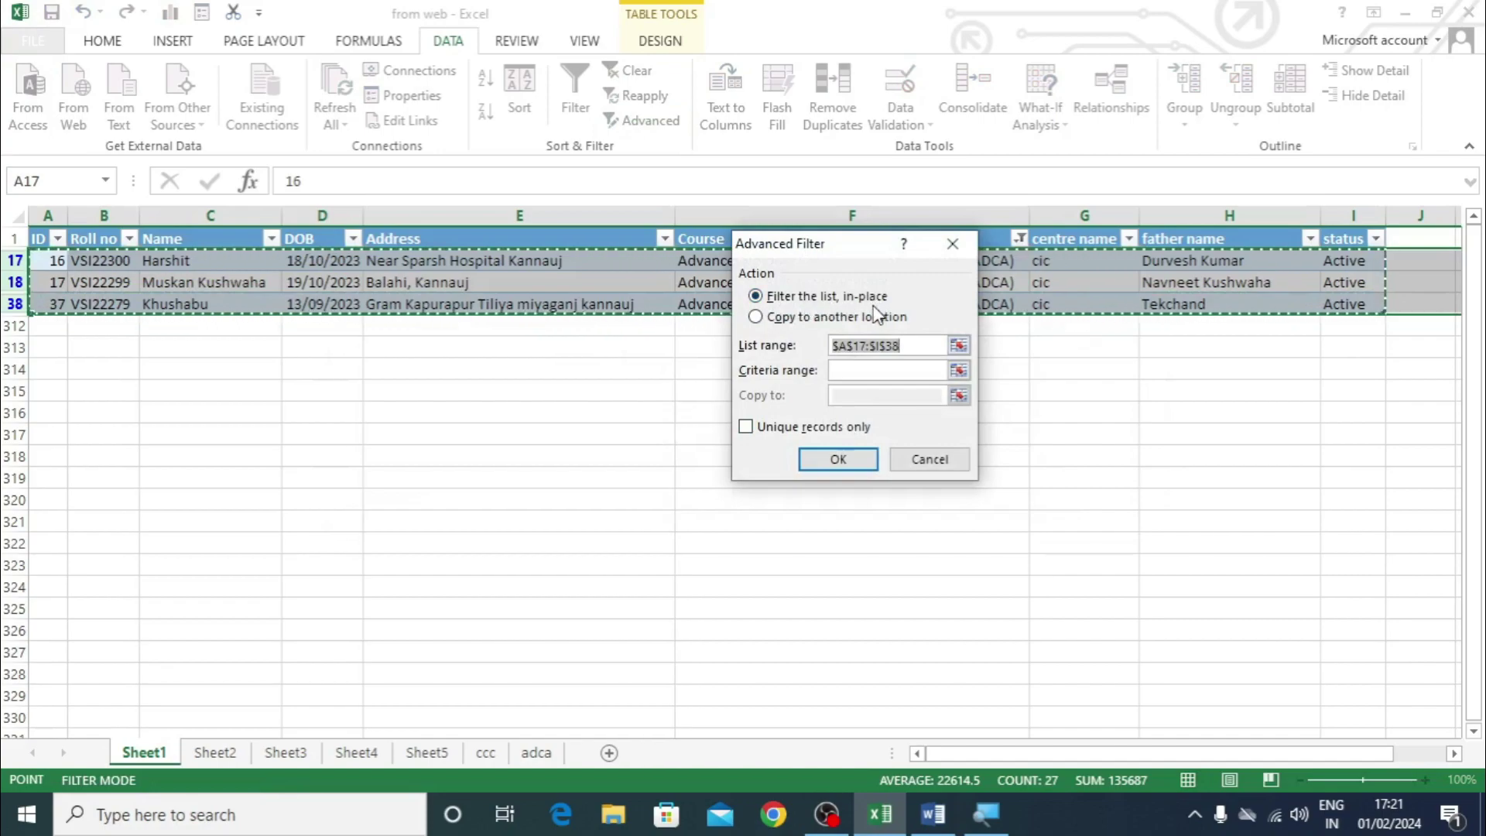
left_click(837, 318)
left_click(897, 368)
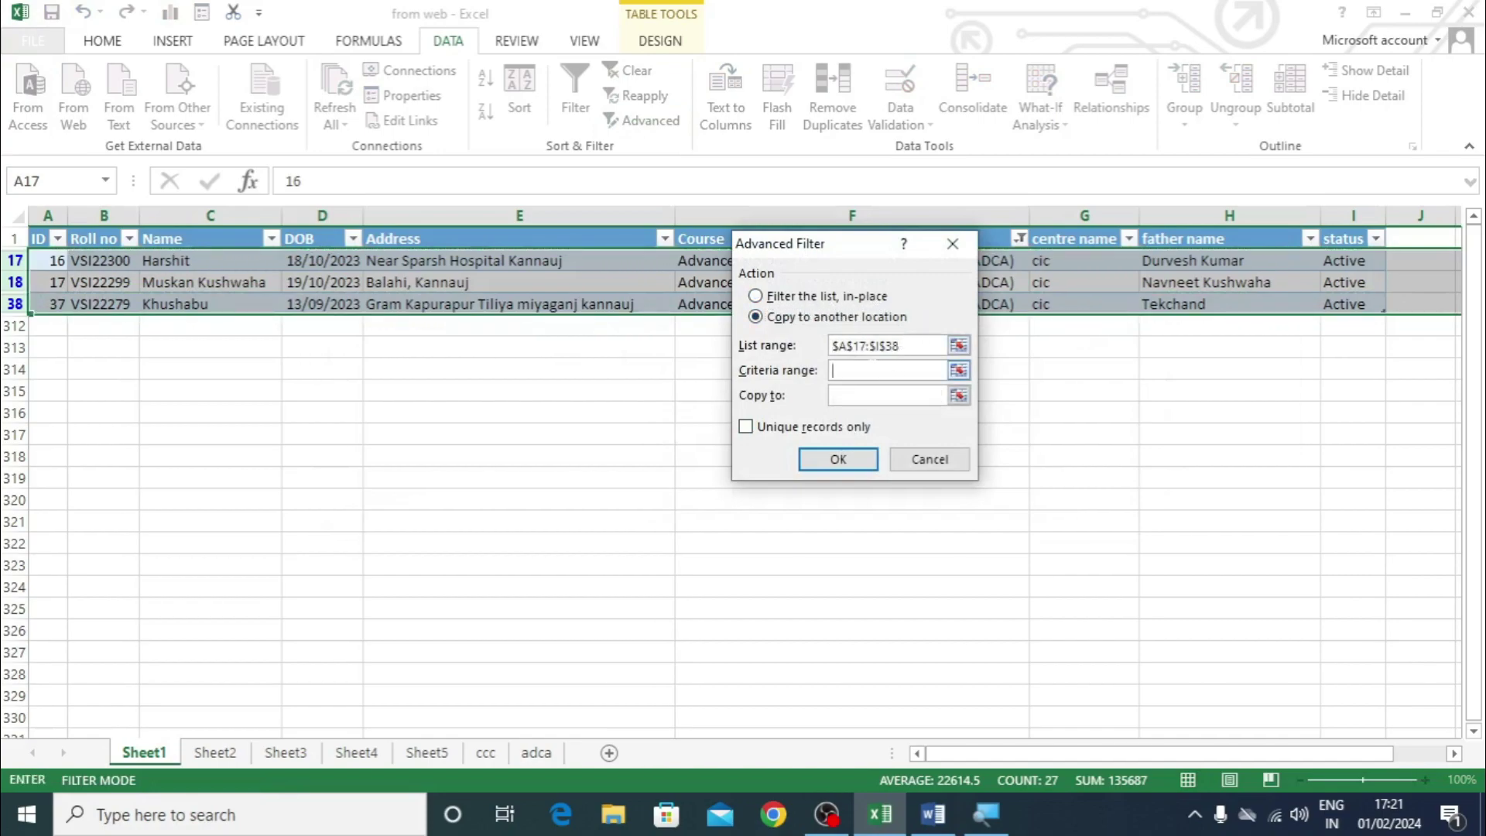
left_click(846, 397)
left_click(952, 244)
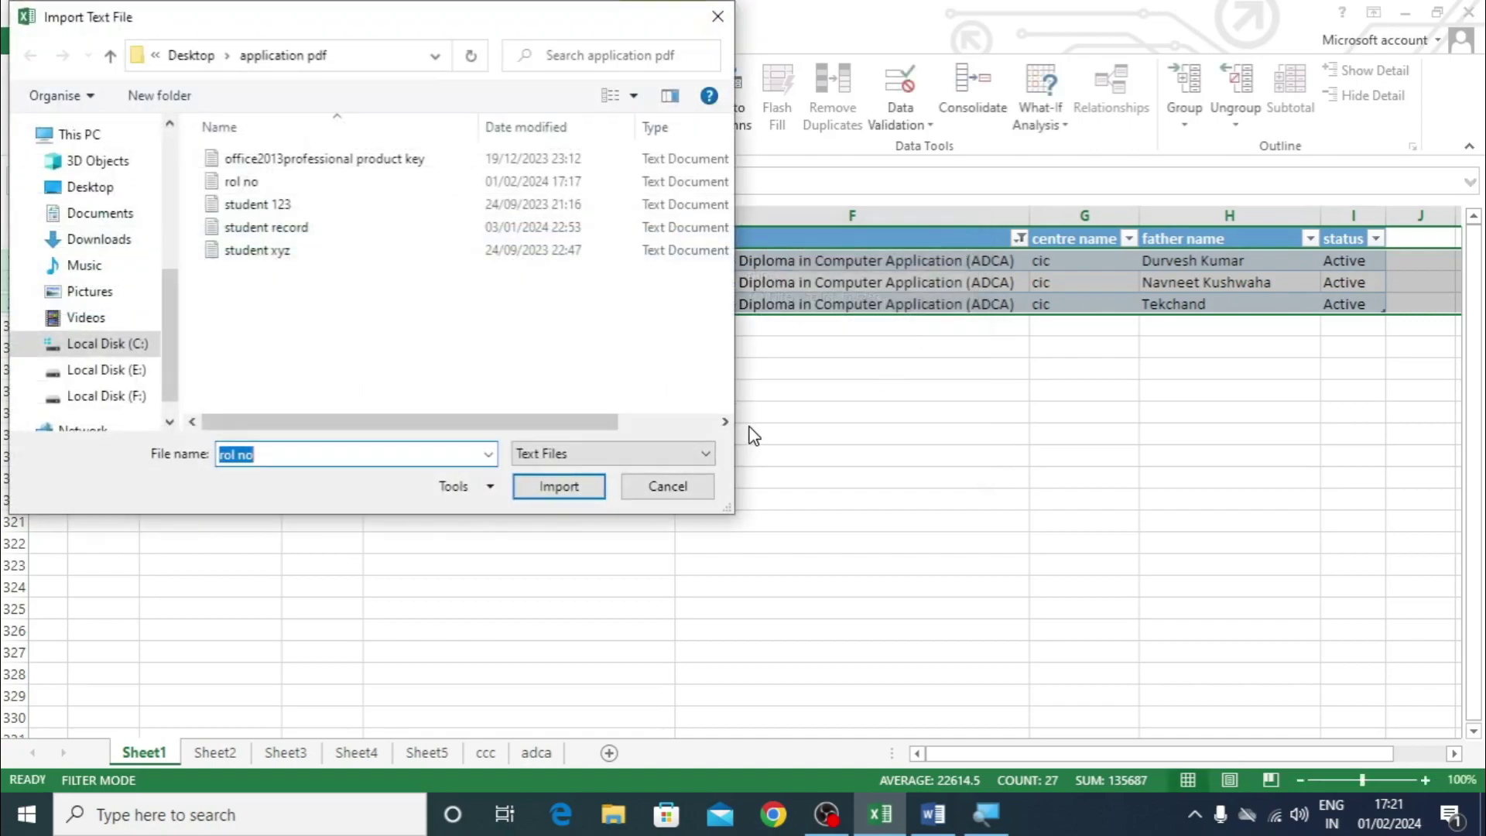
left_click(657, 485)
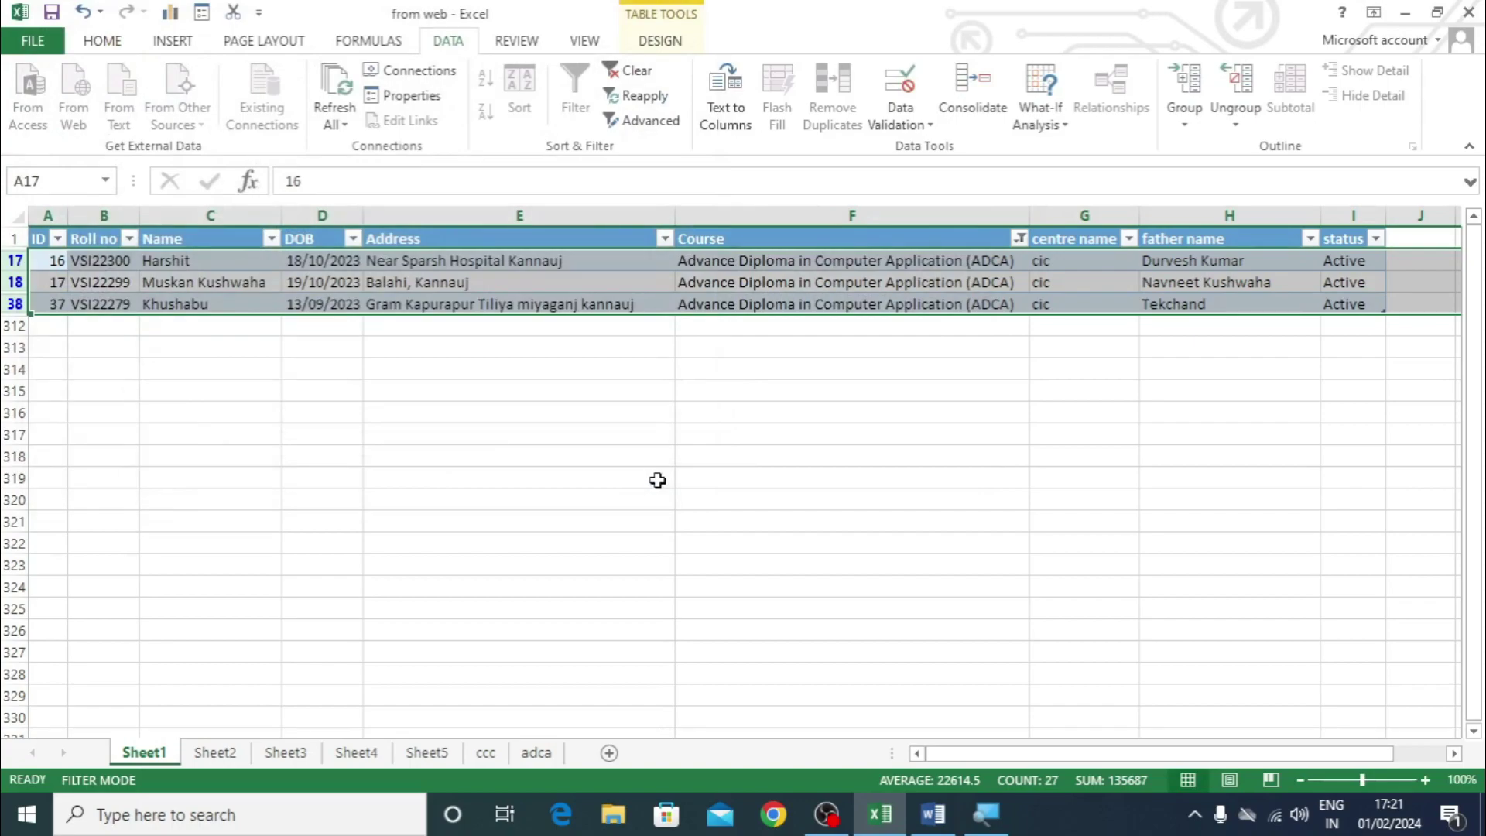
Step: Reapply the Course filter on the student table
left_click(635, 99)
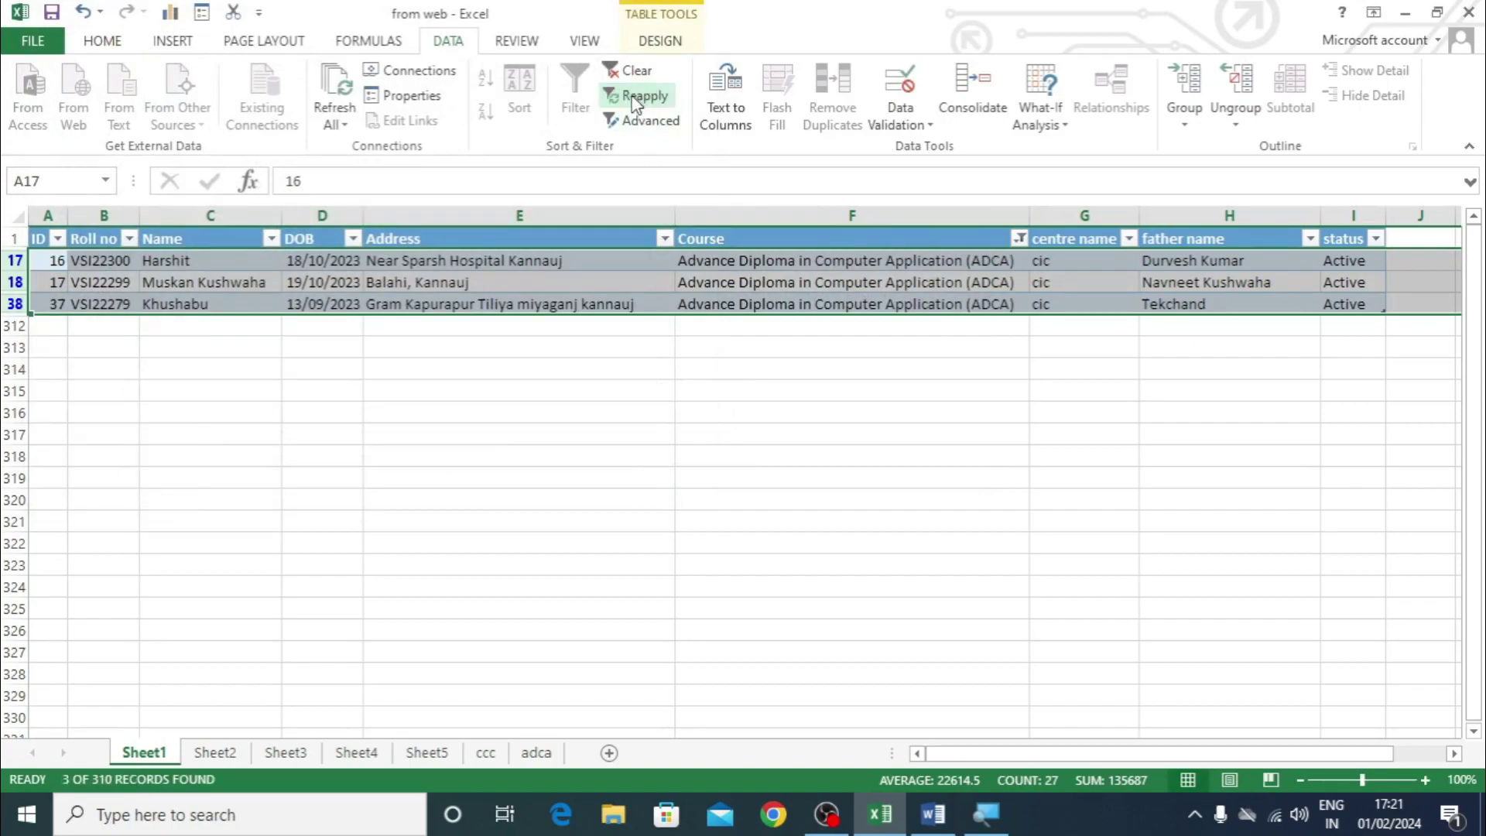
Step: Clear the Course filter so the student table on Sheet1 shows all records
left_click(636, 73)
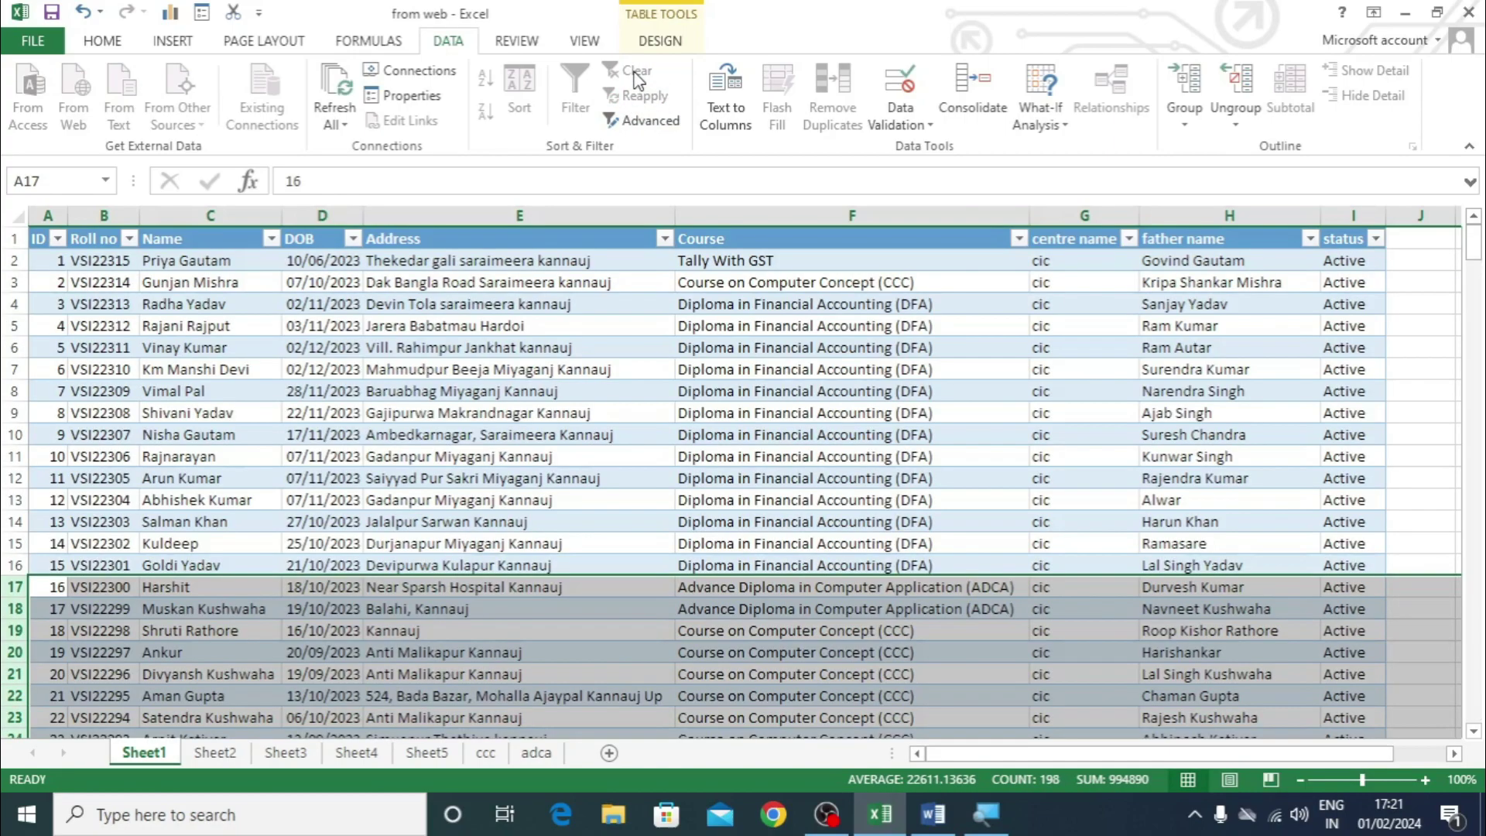
left_click(744, 309)
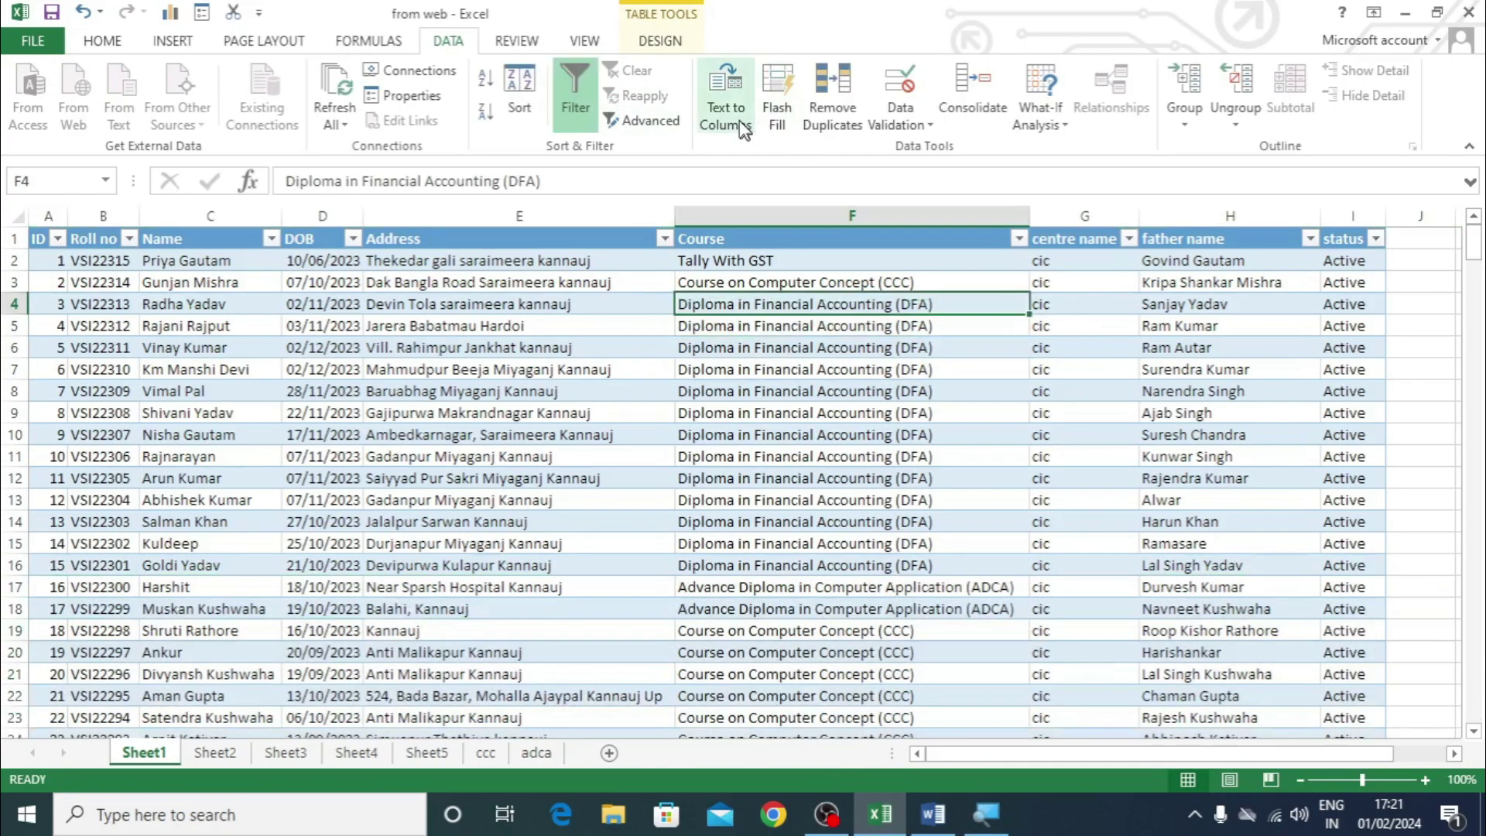
Step: Copy the student table's Name column into a new sheet starting at A1 and widen column A
left_click(186, 215)
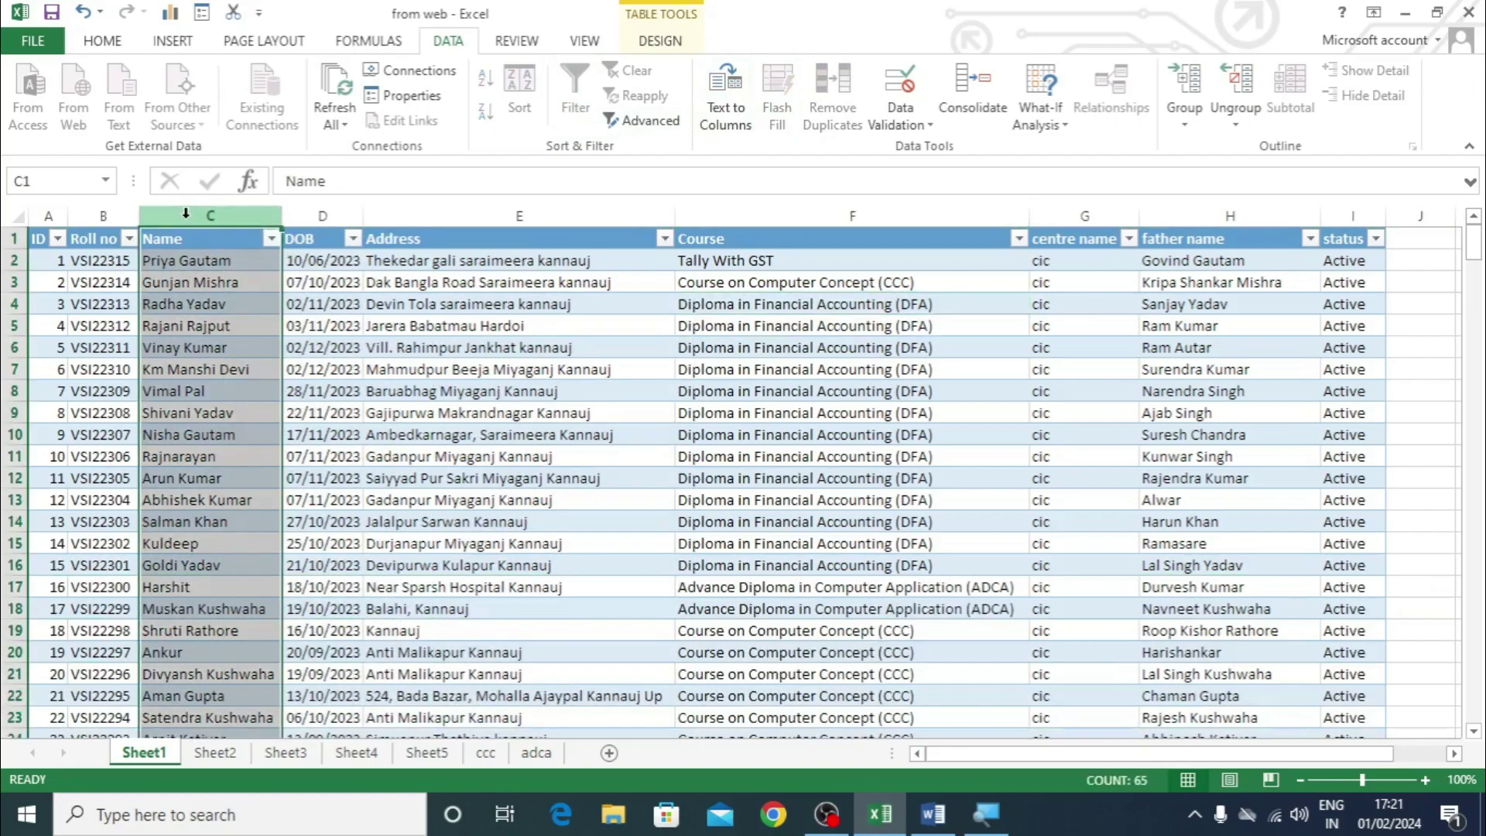
key("ctrl+c")
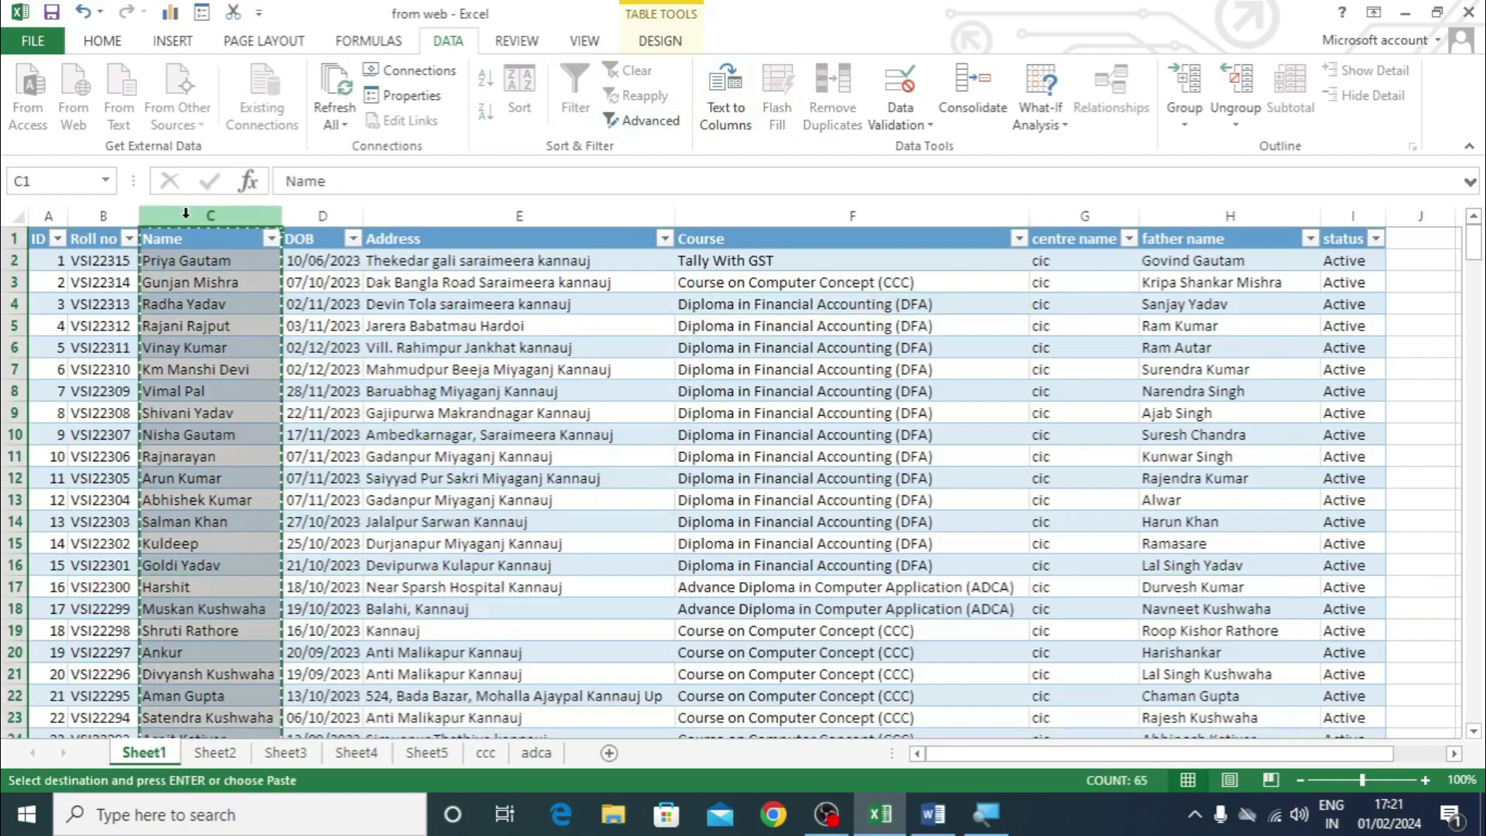
left_click(609, 753)
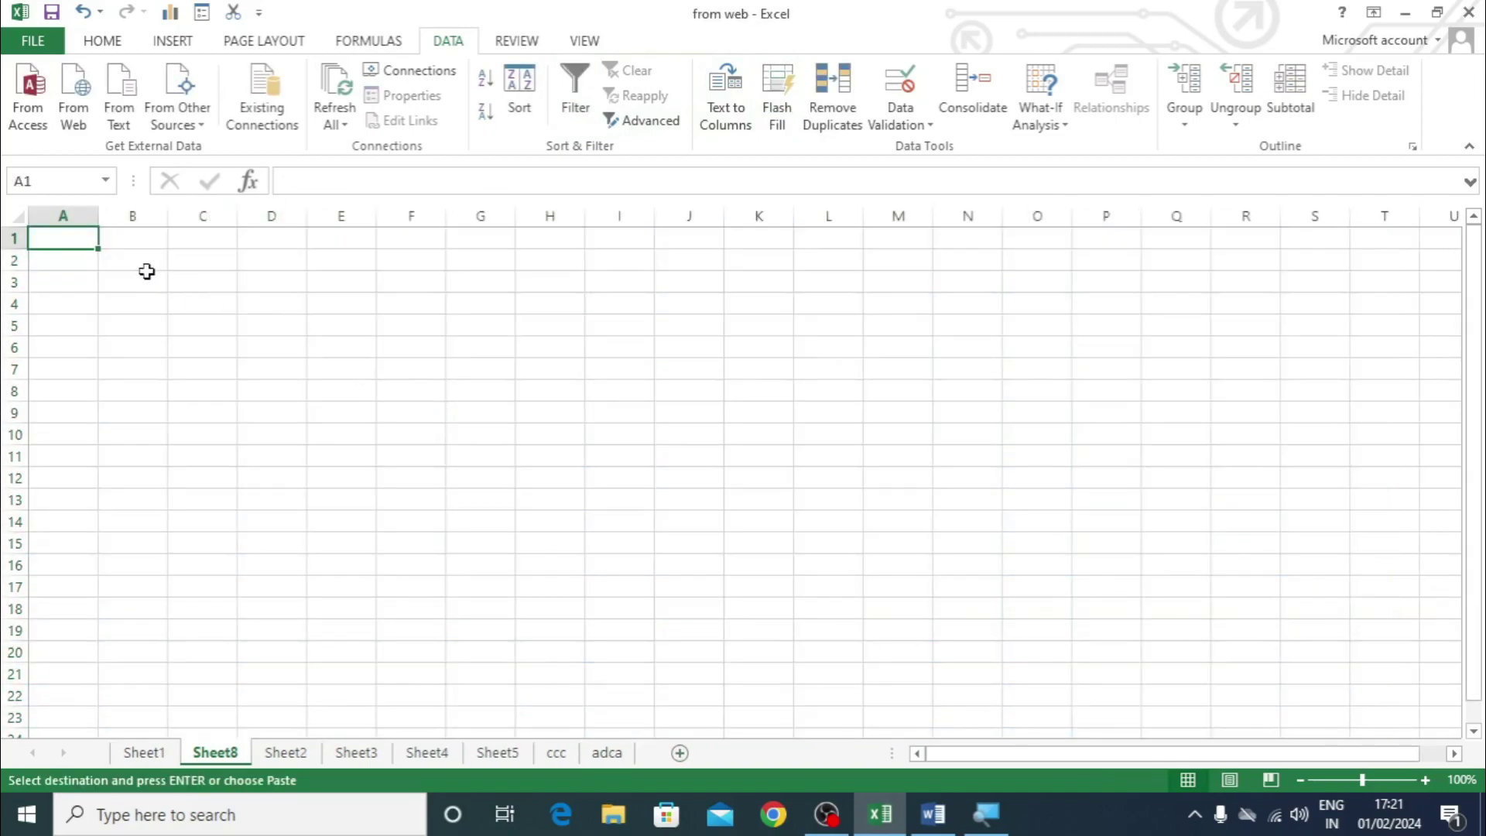
key("ctrl+v")
left_click_drag(168, 219, 295, 221)
left_click(142, 415)
scroll(158, 548, "down", 13)
scroll(155, 588, "down", 11)
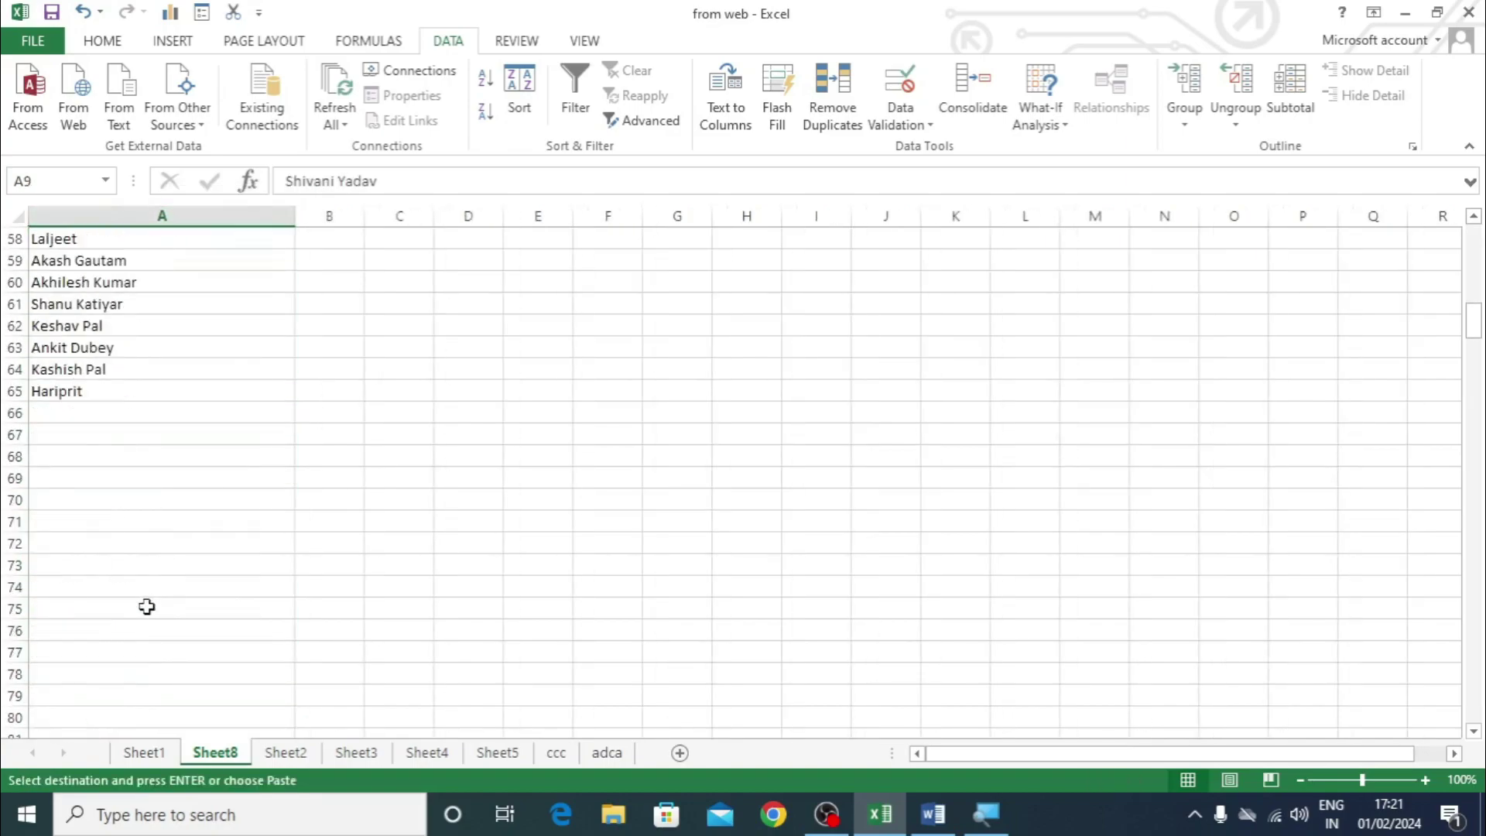
scroll(153, 573, "up", 20)
scroll(147, 526, "up", 4)
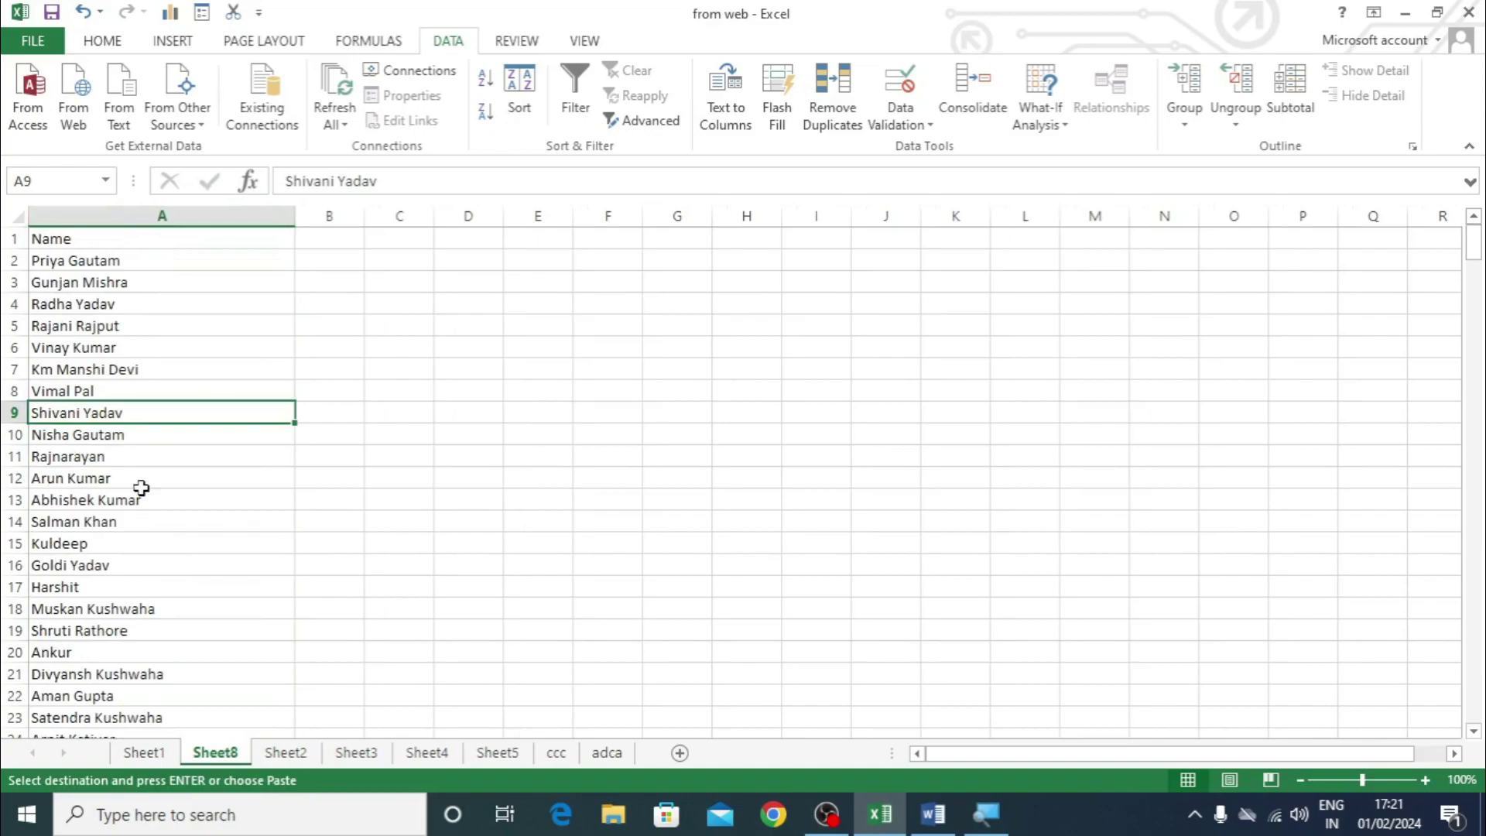
Step: Enter the headings "first name" in A1 and "last name" in B1
left_click(86, 243)
type("fi")
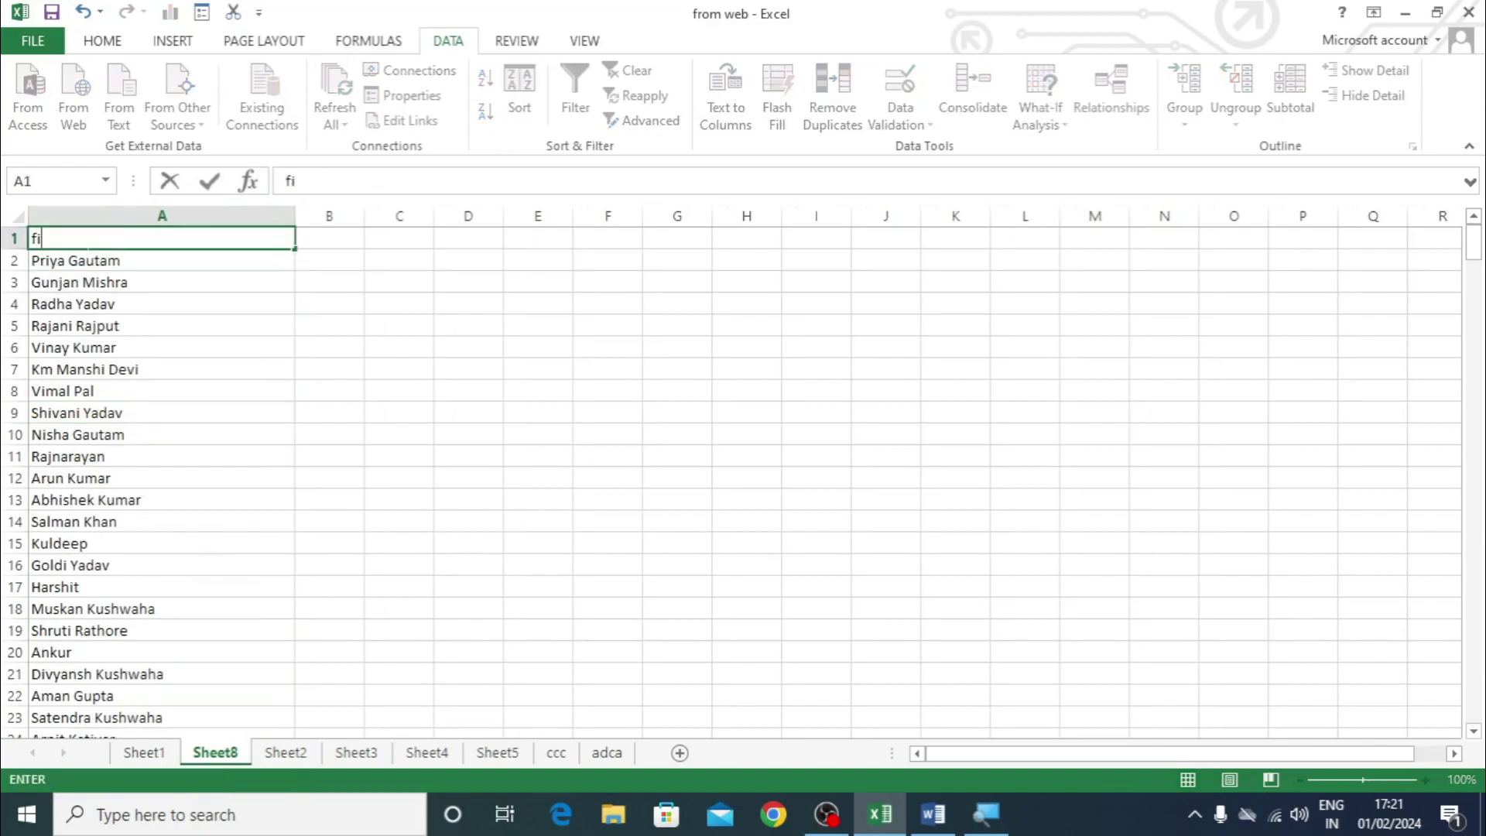
type("rst  name")
key("Tab")
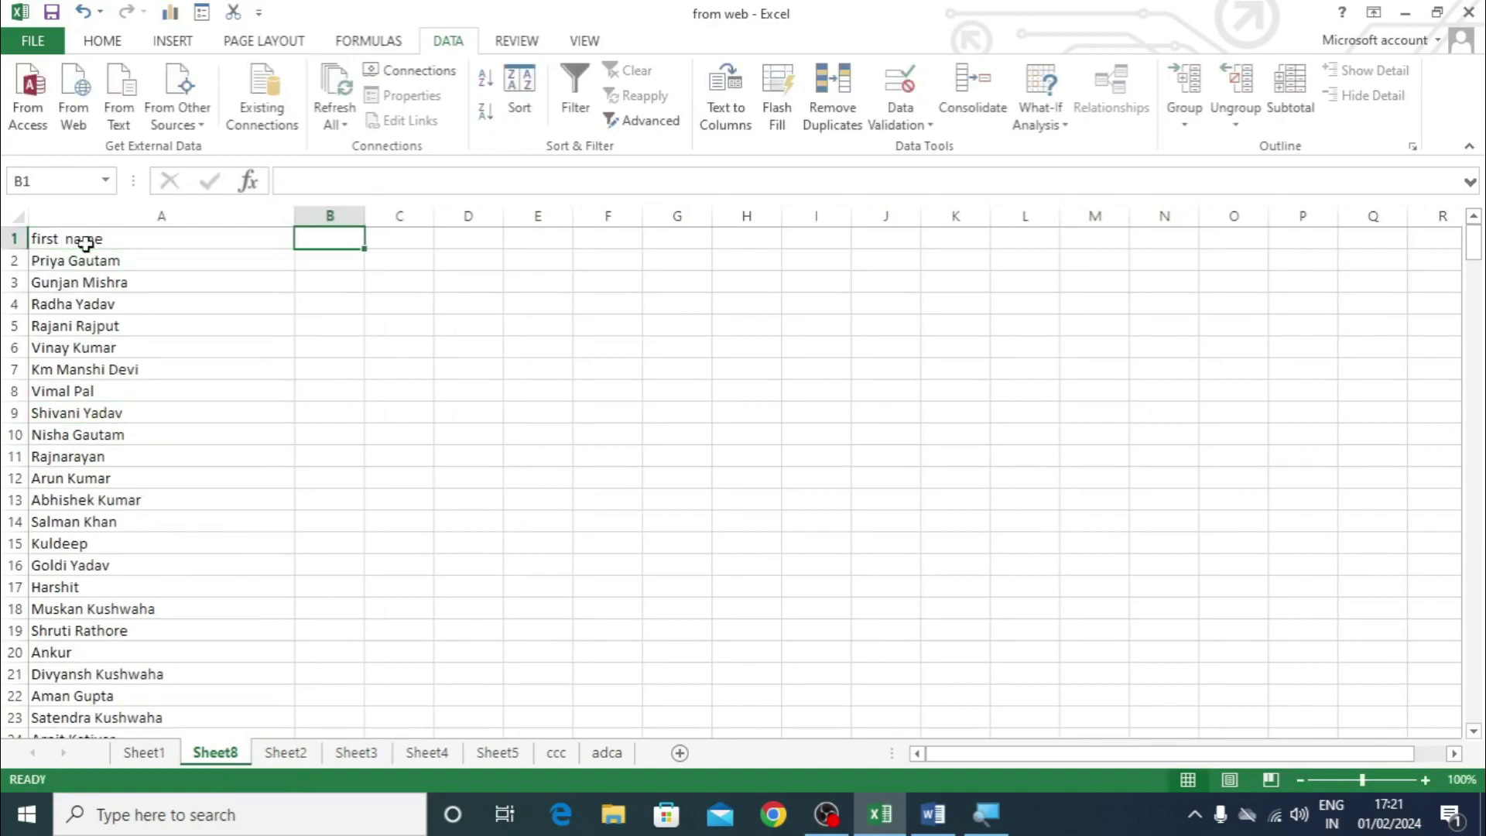
type("last name")
key("Return")
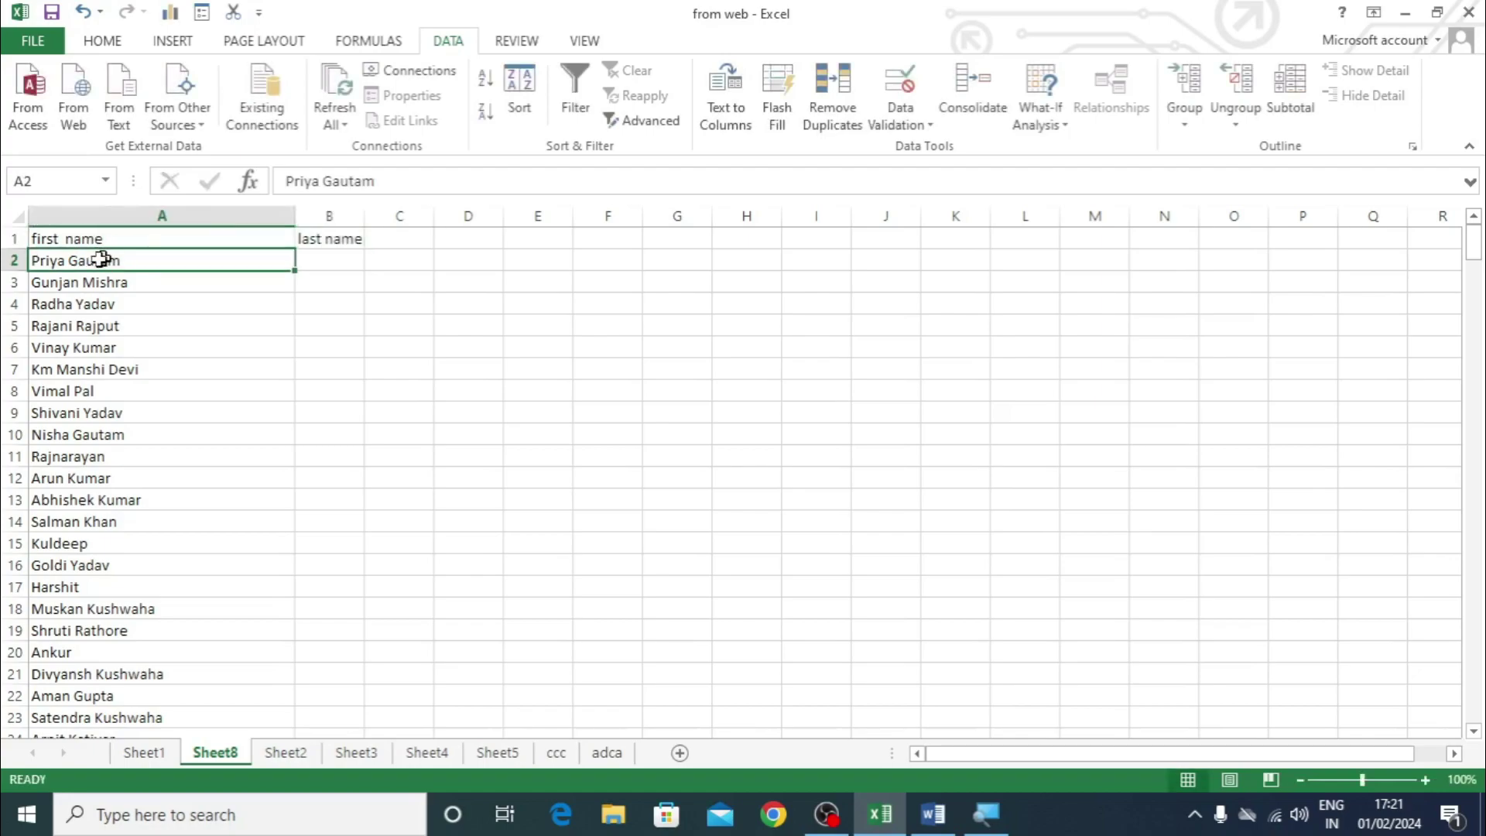
Step: Open the Text to Columns wizard for the names in A2:A65
left_click_drag(102, 258, 81, 704)
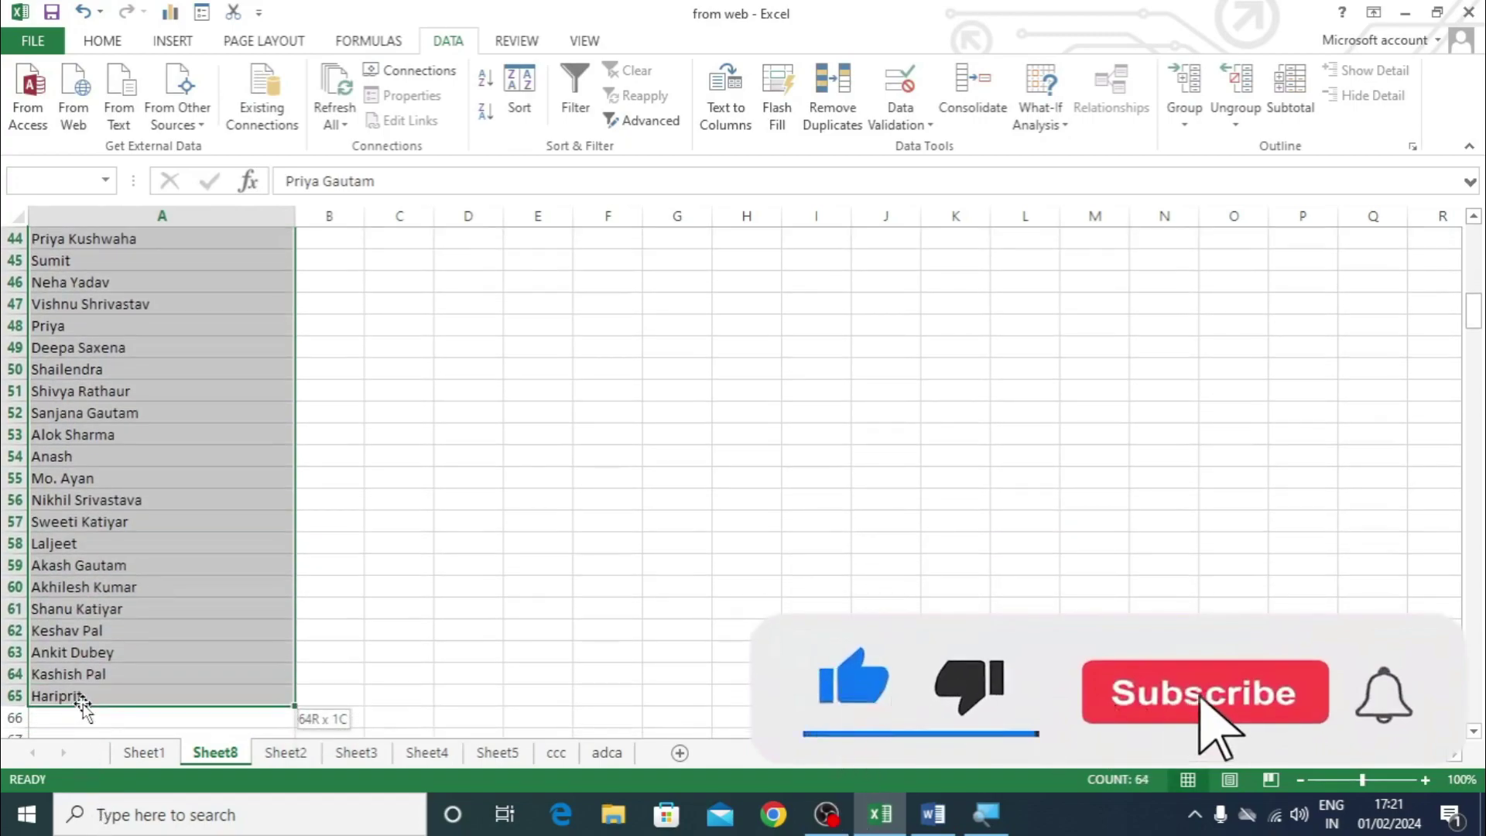
left_click(723, 85)
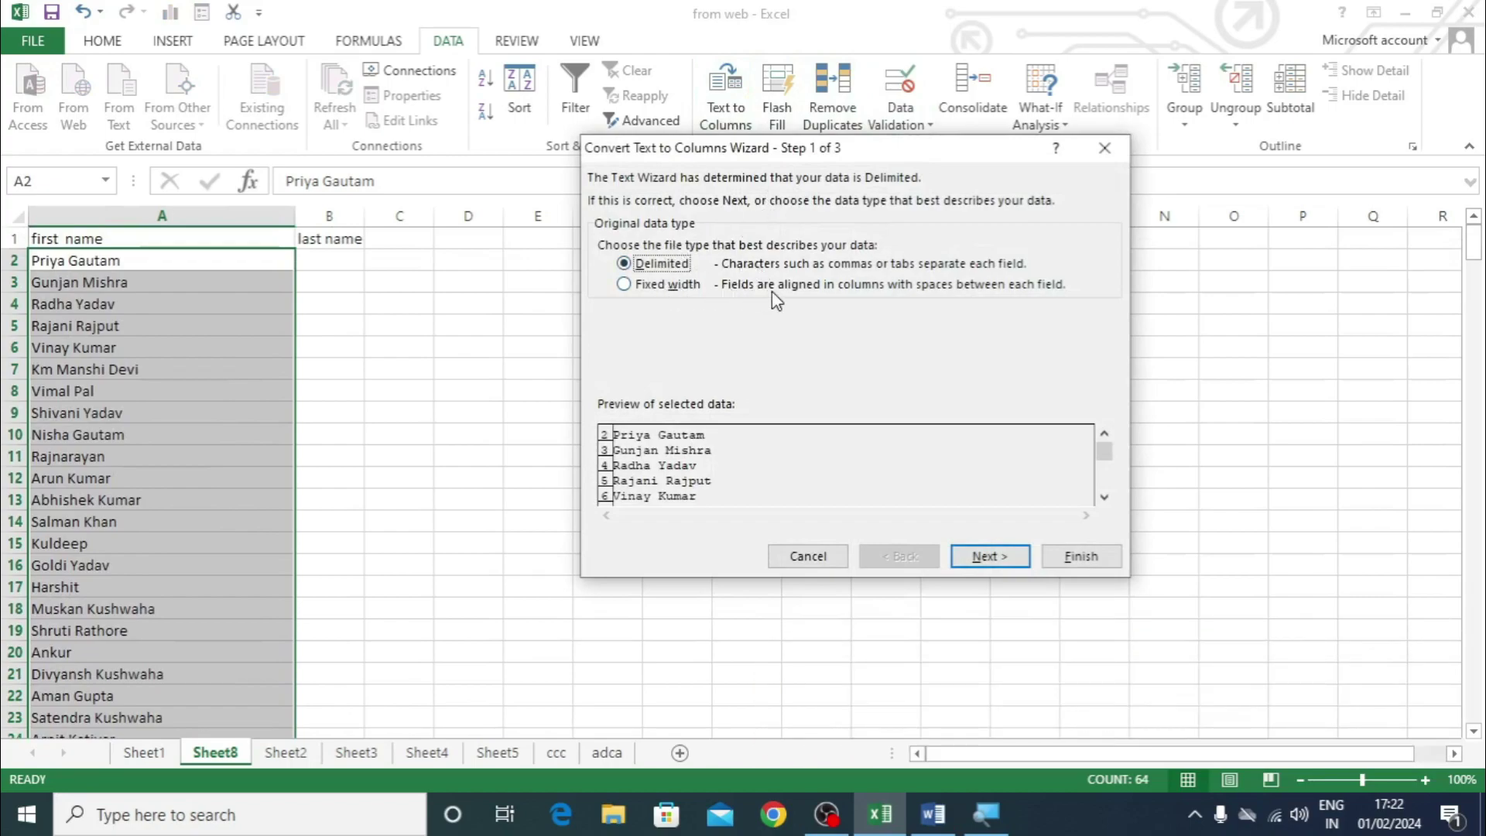
Step: Try the Fixed width option with a column break at about character 6, and return to the data type choice
left_click(681, 284)
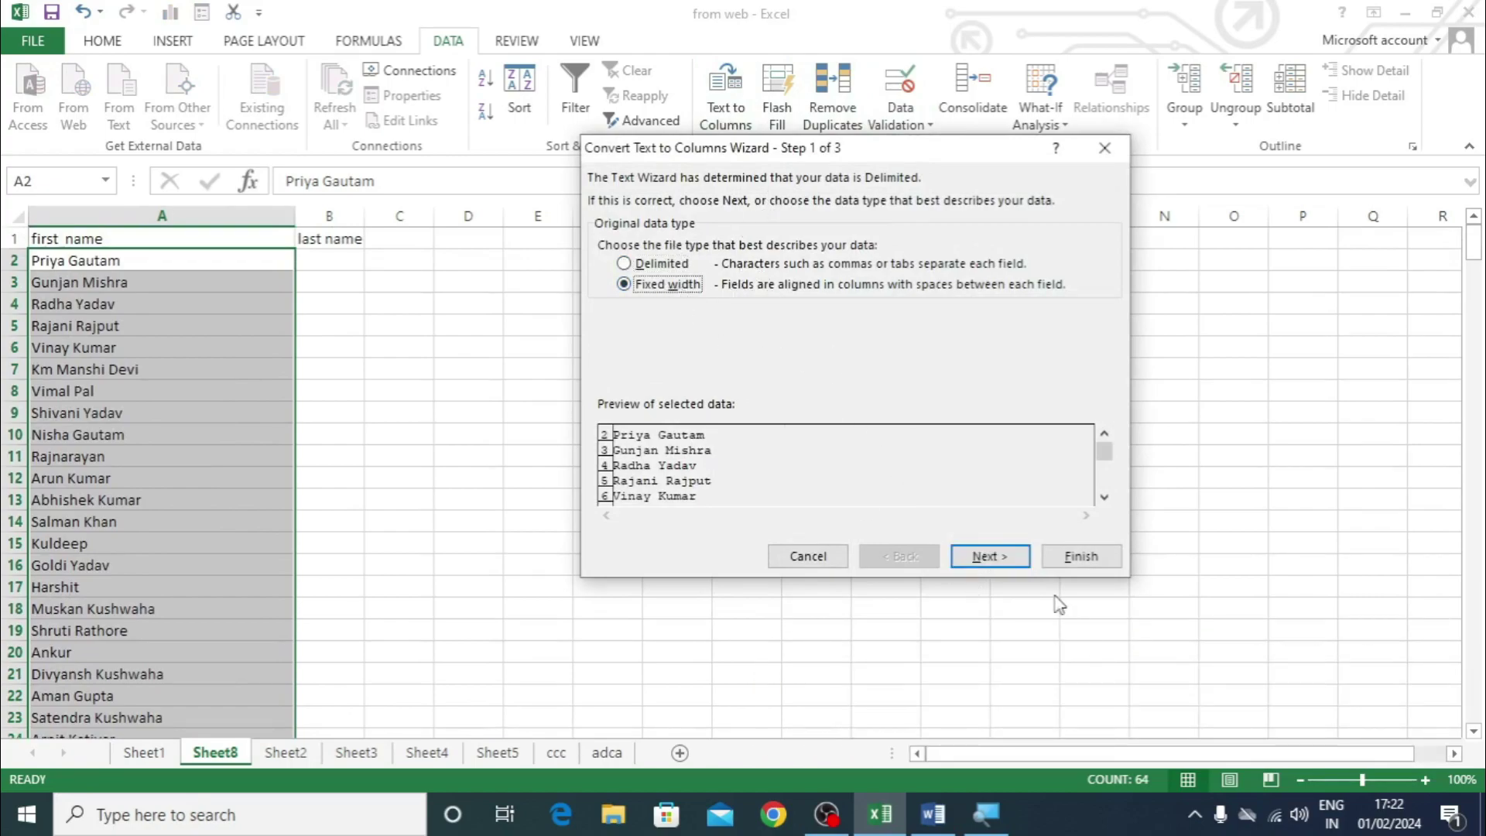
left_click(991, 555)
left_click(644, 424)
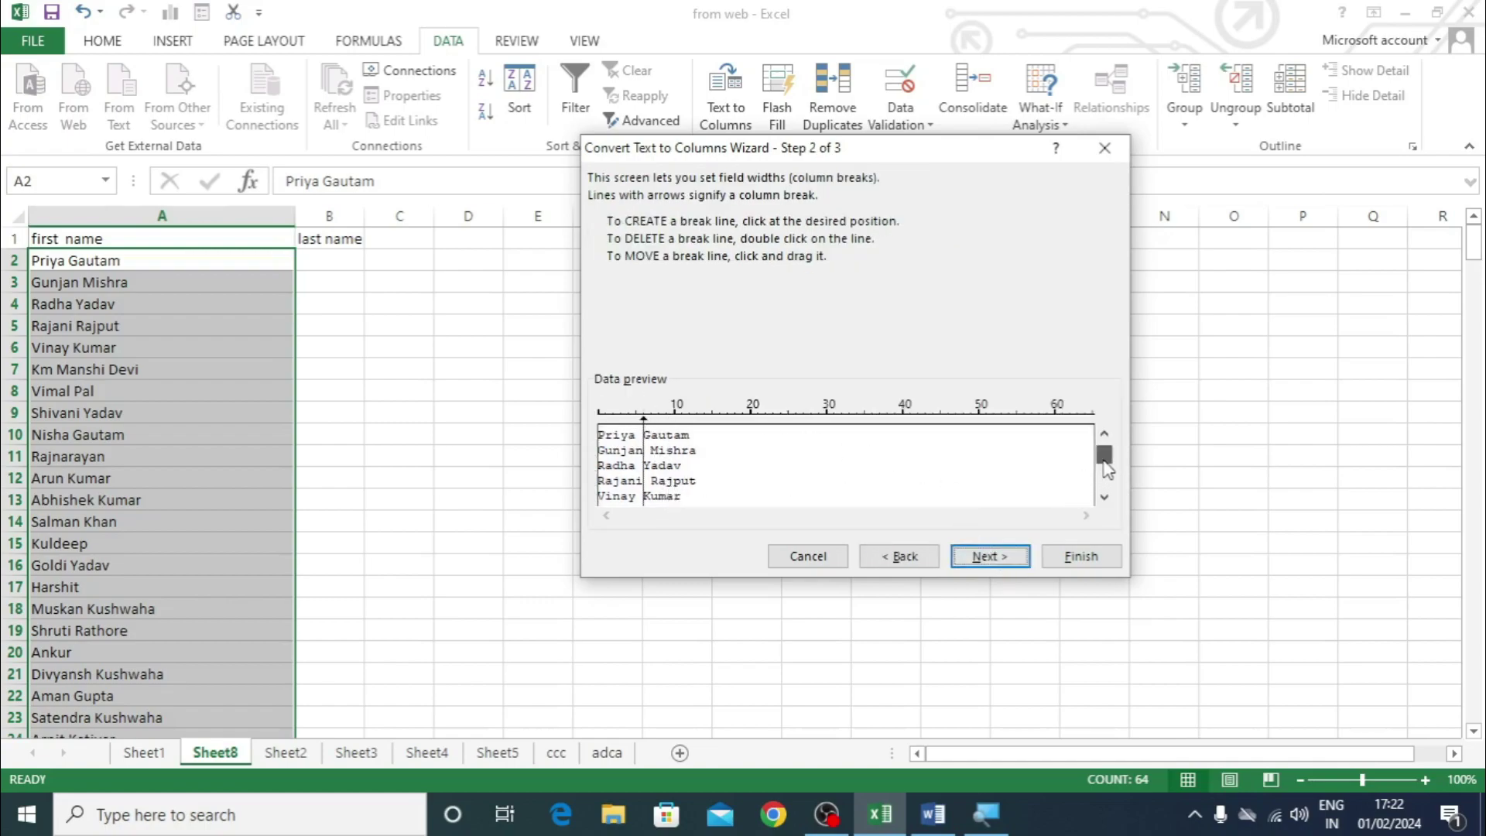
left_click_drag(1104, 502, 1107, 438)
left_click(904, 555)
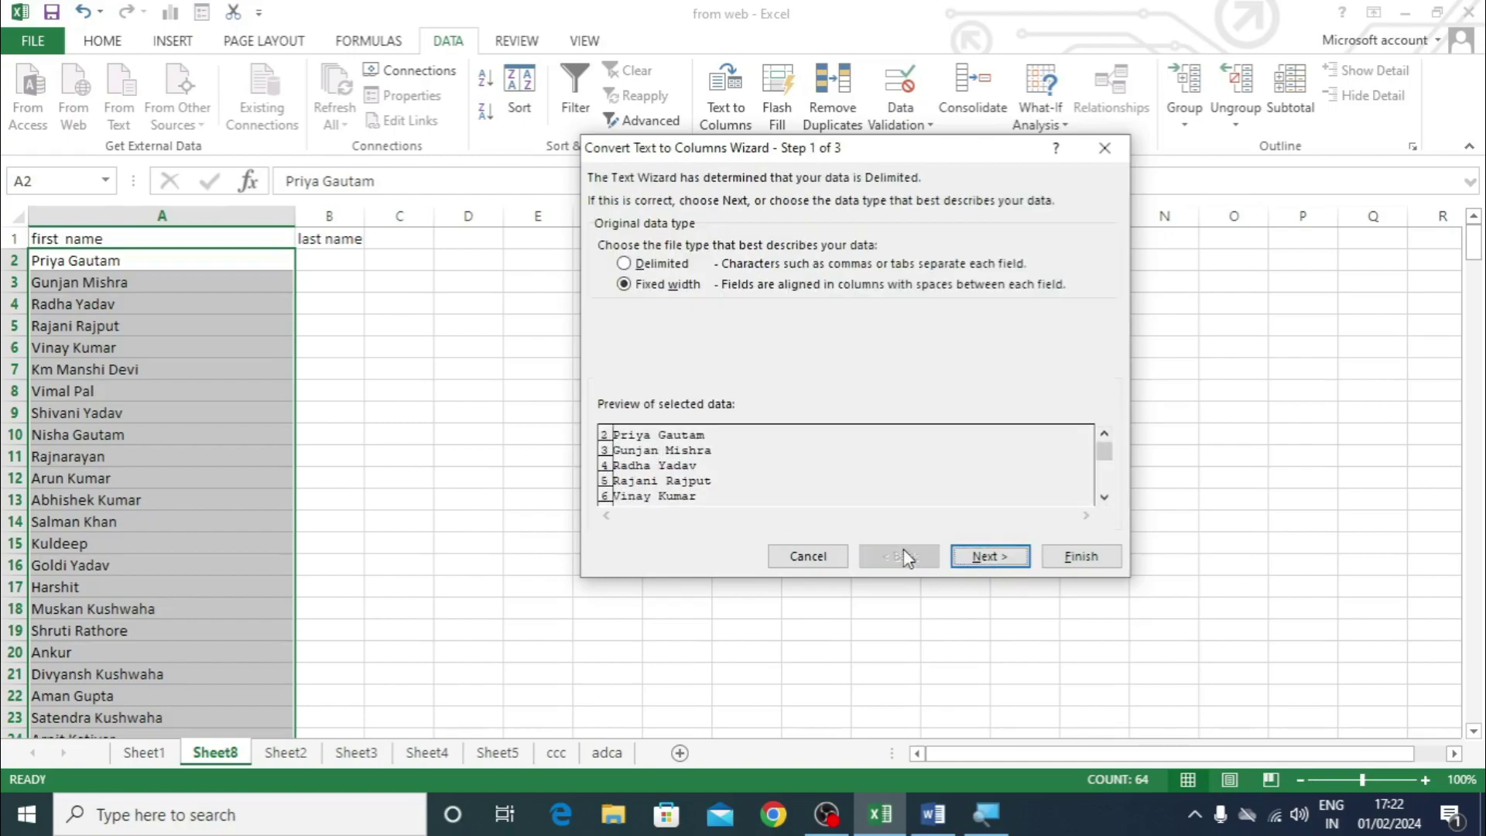
Step: Split the names in A2:A65 into separate columns as Delimited data, adding Space as a delimiter
left_click(649, 263)
left_click(985, 557)
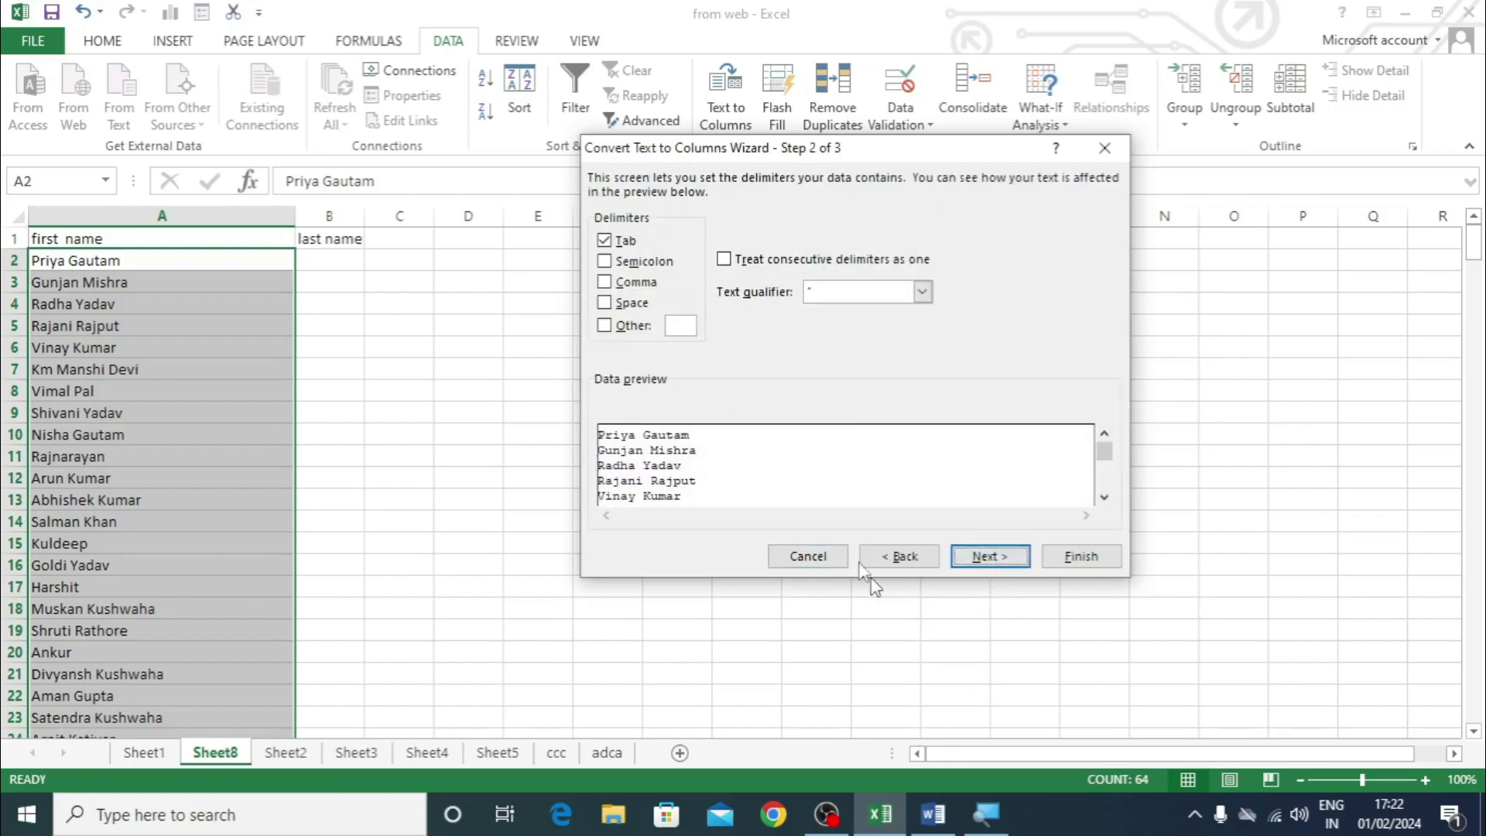
left_click(605, 304)
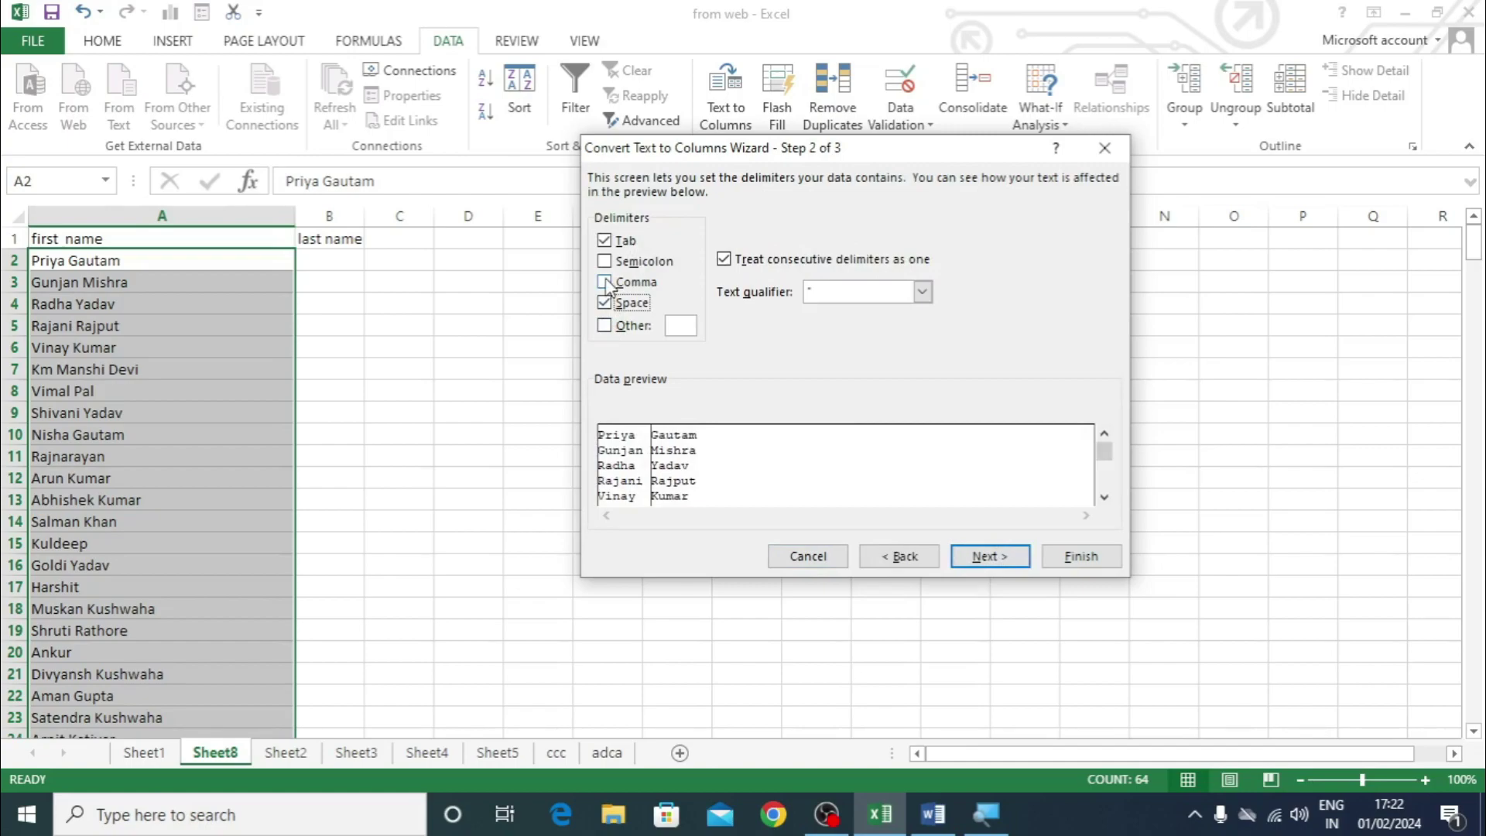
left_click(988, 556)
left_click(1081, 556)
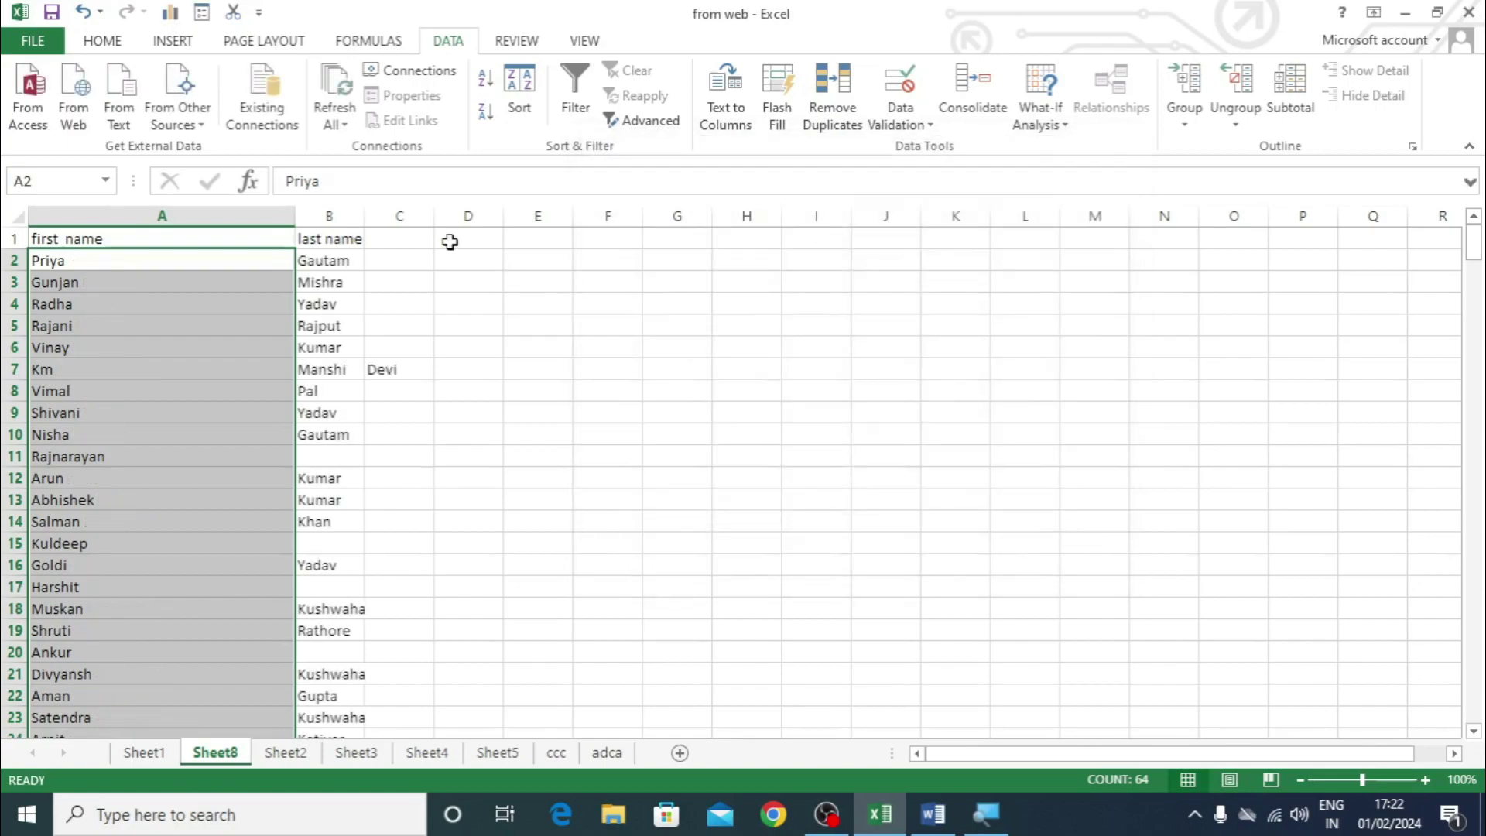
Step: Examine the split first and last names down columns A and B, including the extra name part in C7
left_click(496, 347)
left_click_drag(106, 260, 70, 631)
left_click_drag(332, 302, 333, 731)
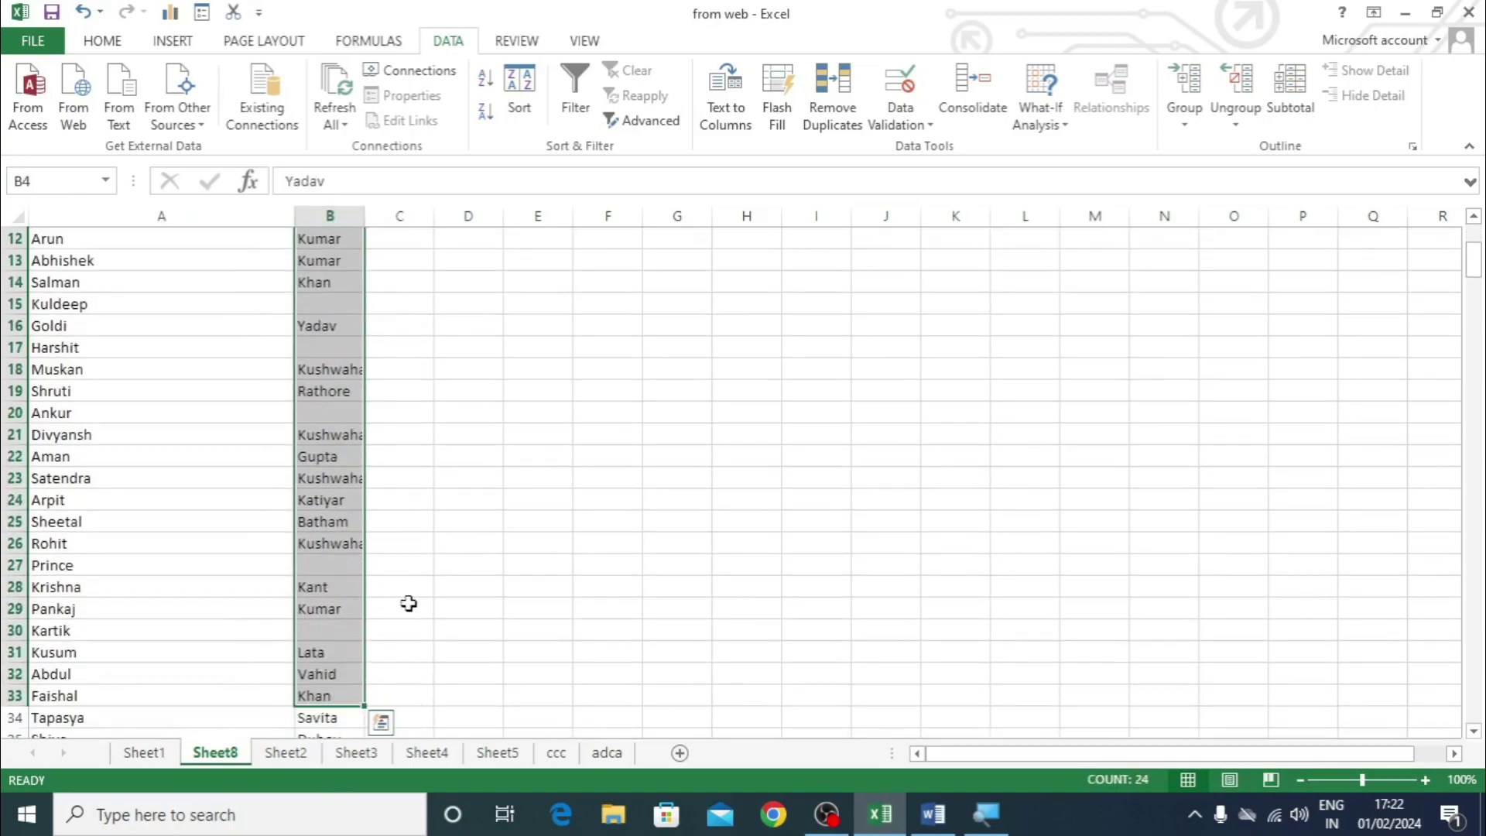
scroll(407, 600, "up", 4)
left_click(81, 371)
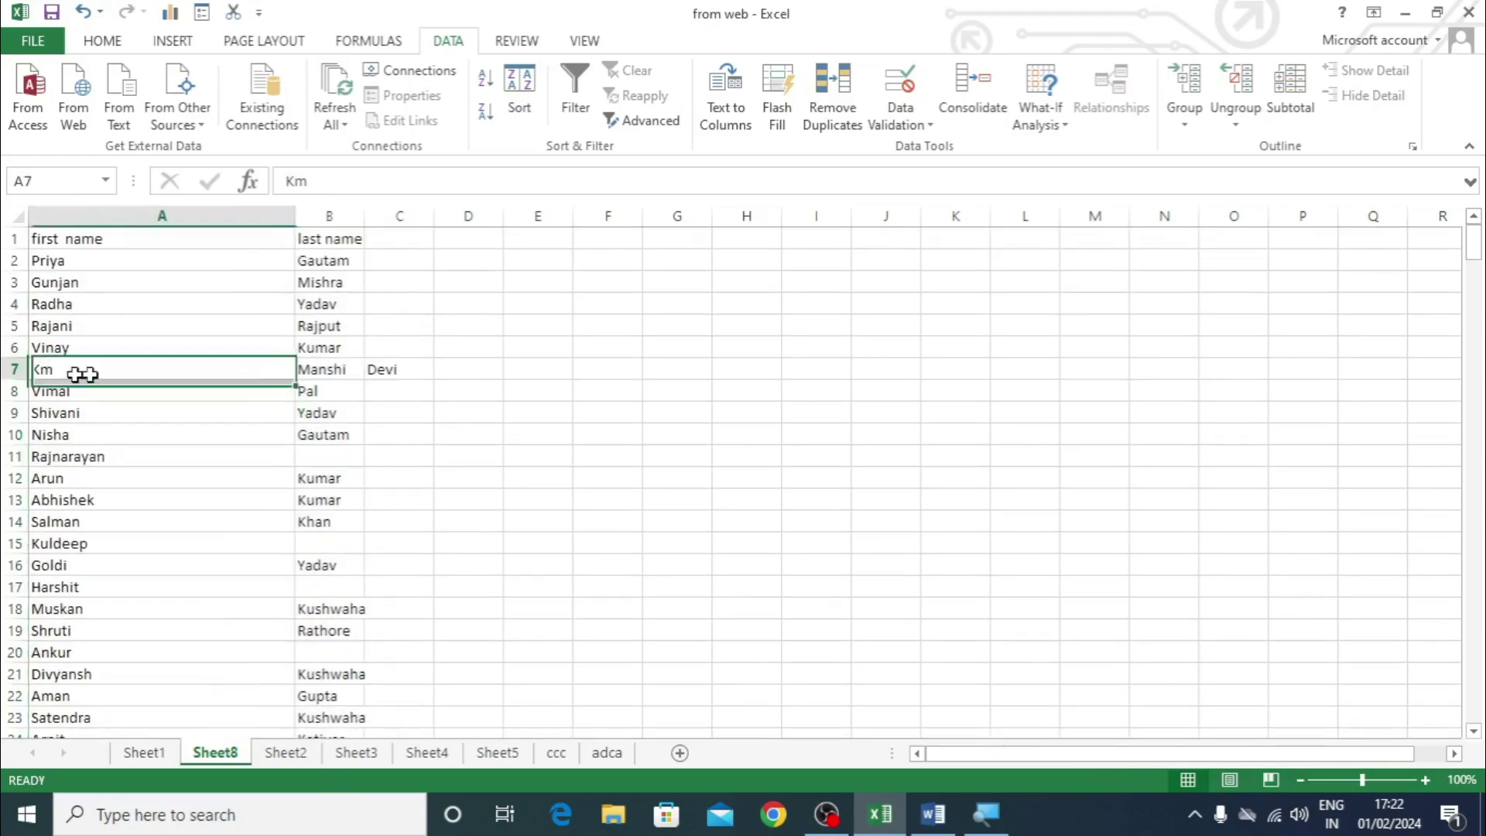
left_click(395, 369)
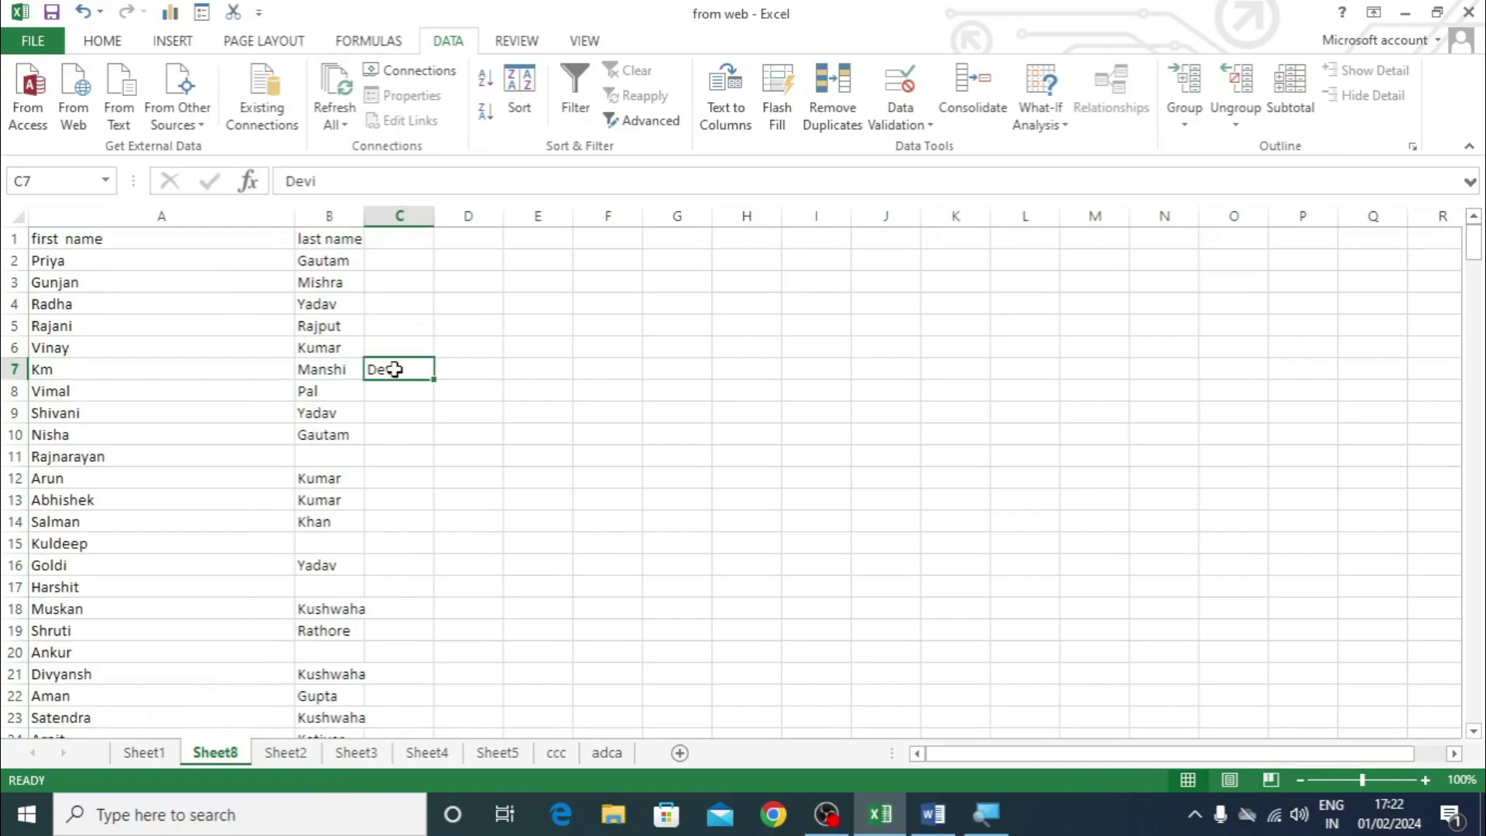
scroll(342, 541, "down", 20)
scroll(332, 557, "up", 6)
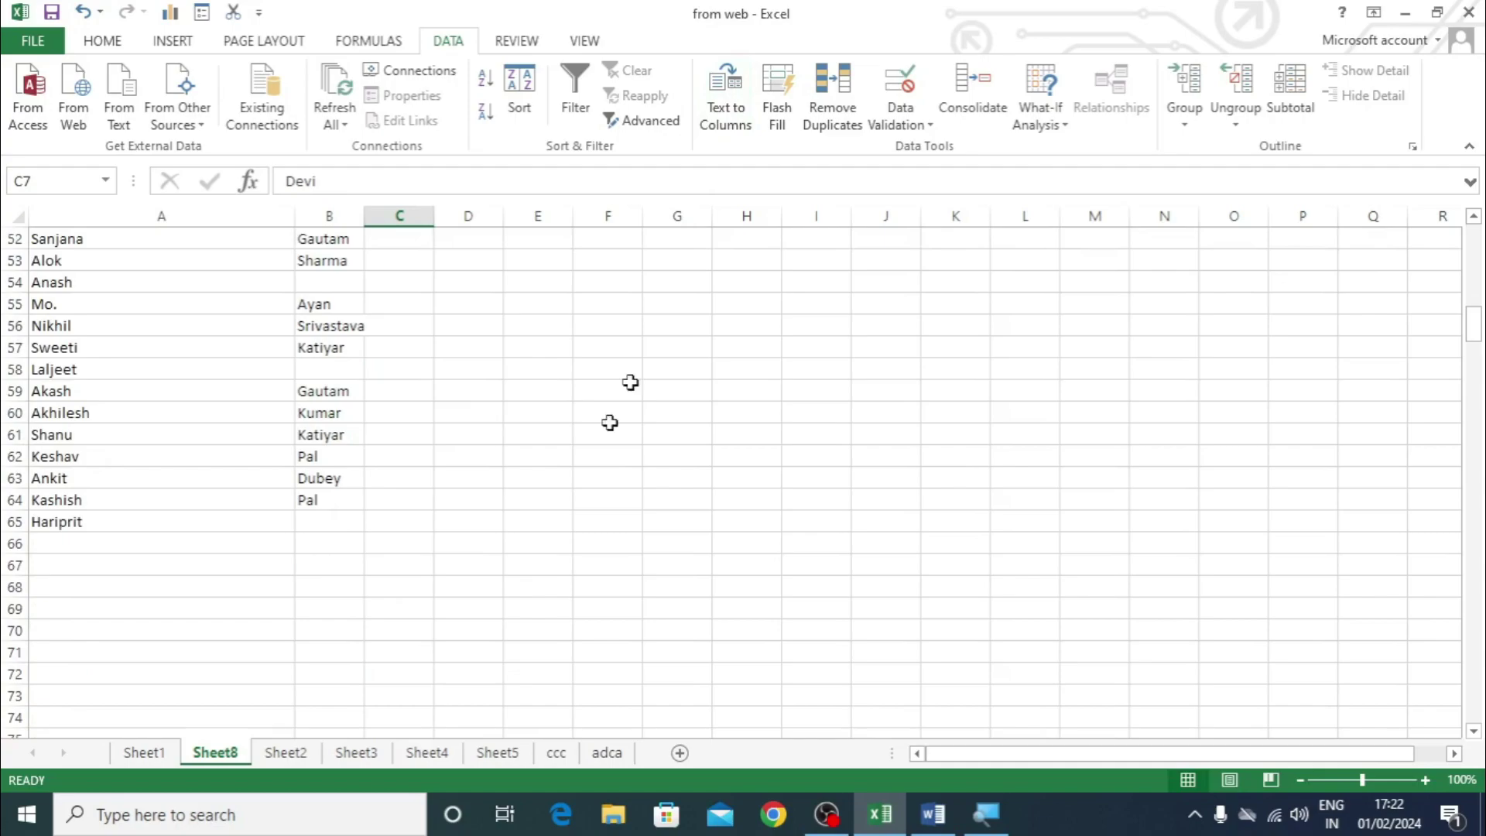
scroll(398, 647, "up", 5)
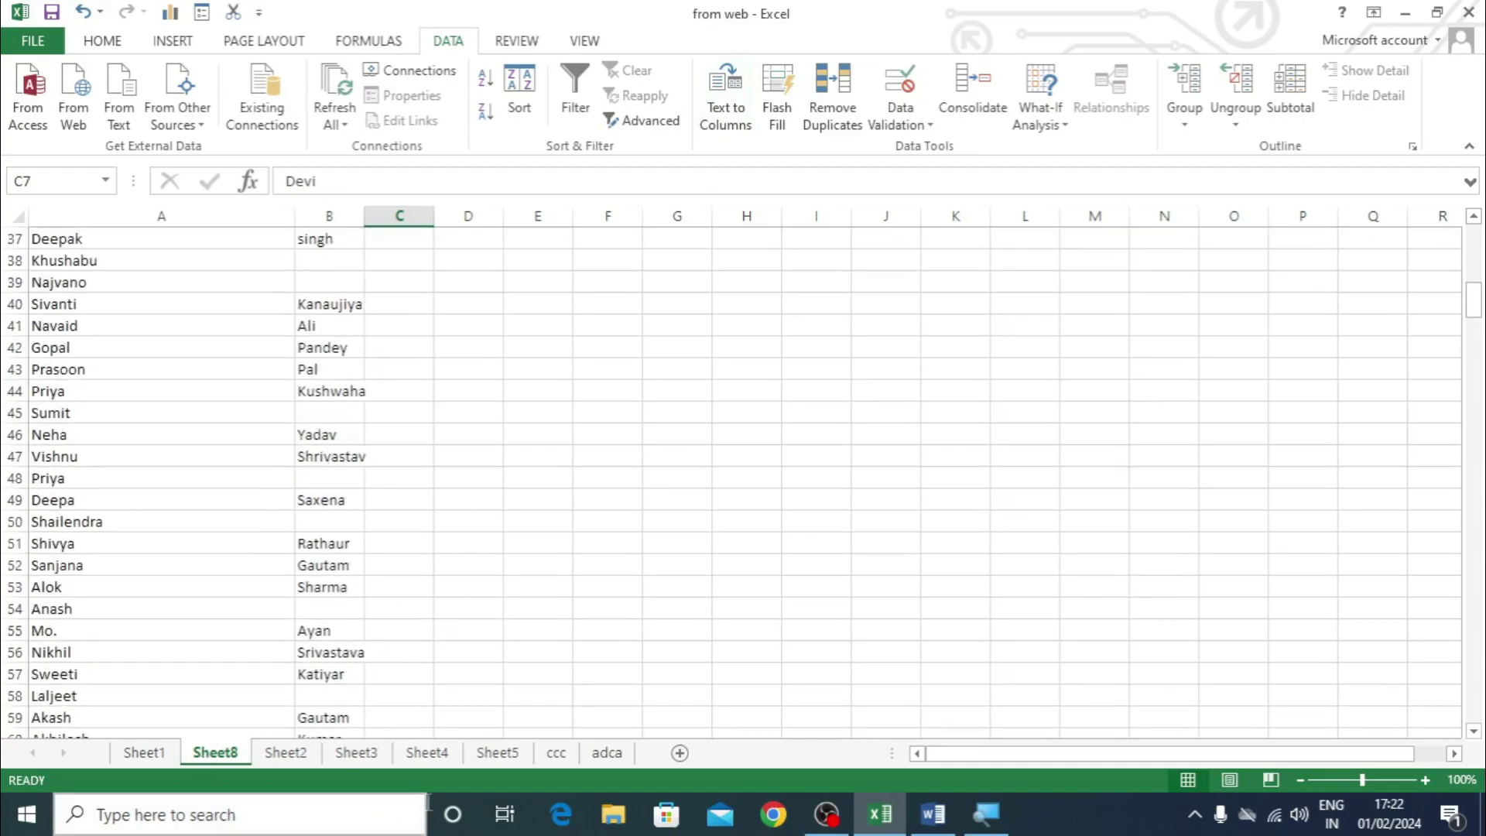
Step: Copy the Name column from Sheet1 into Sheet8 starting at E1, and delete the heading in E1
left_click(144, 752)
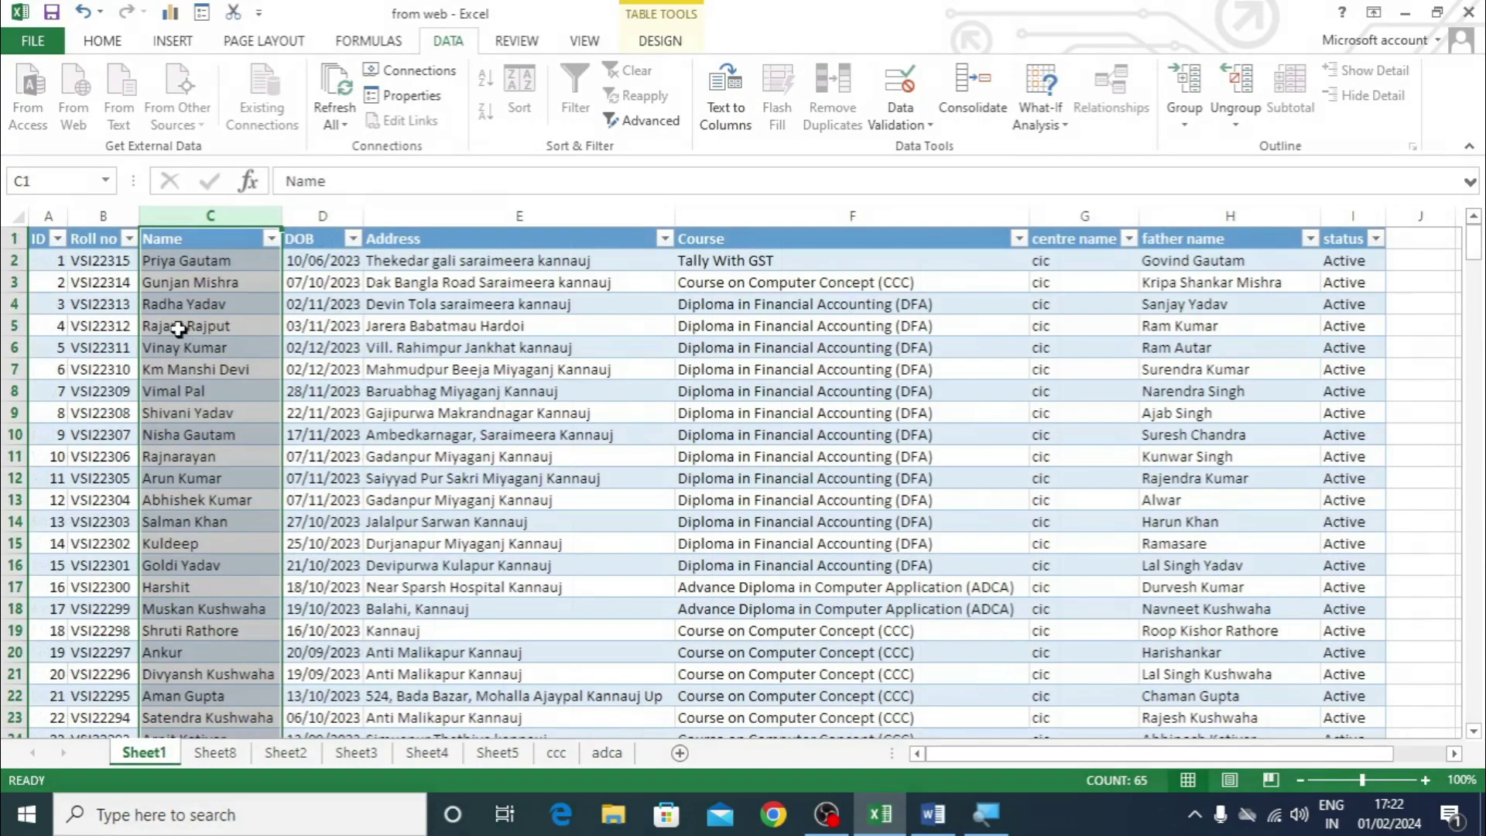
key("ctrl+c")
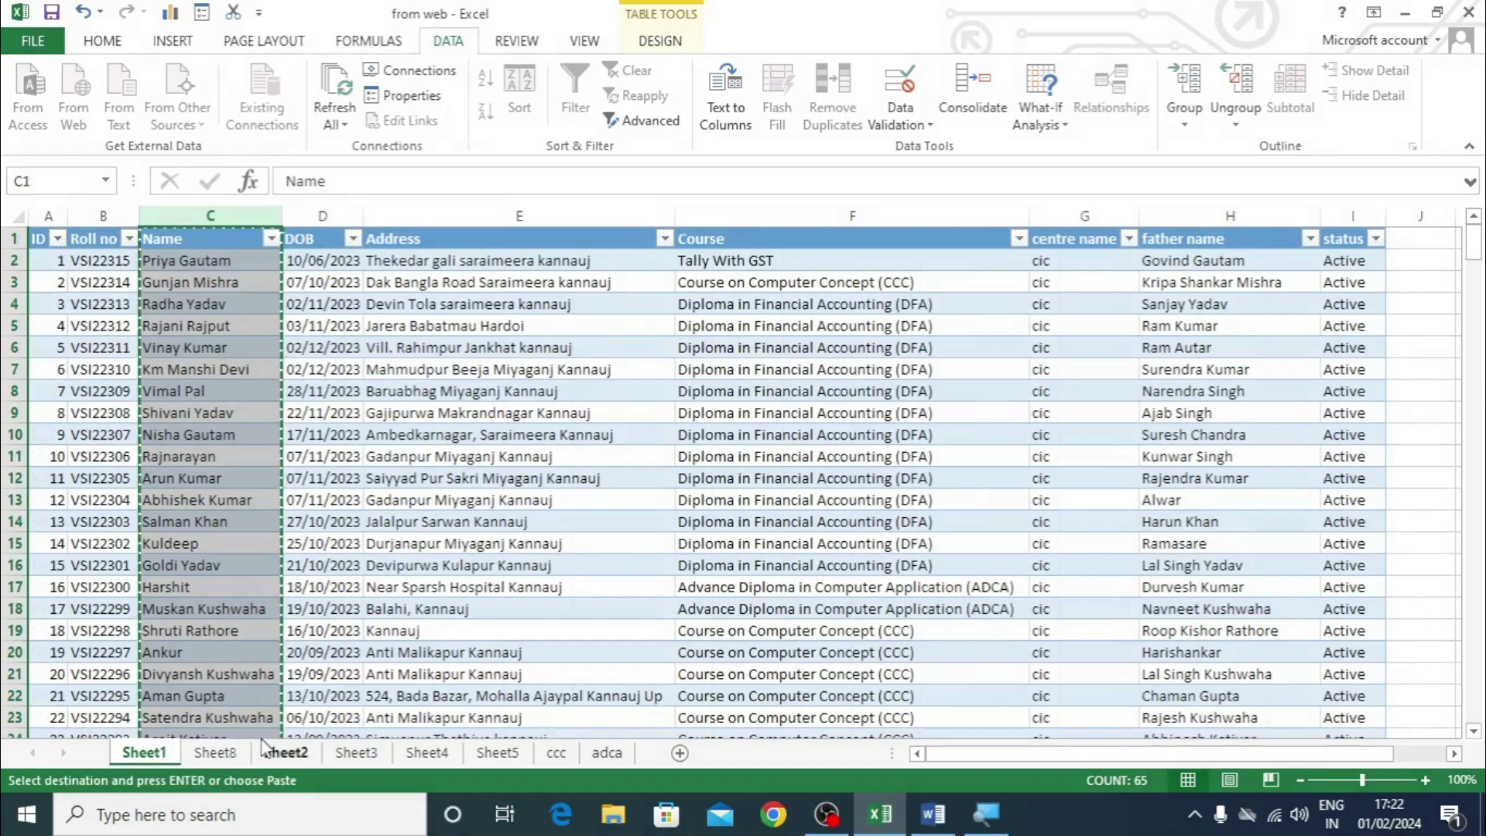
left_click(217, 752)
left_click(298, 752)
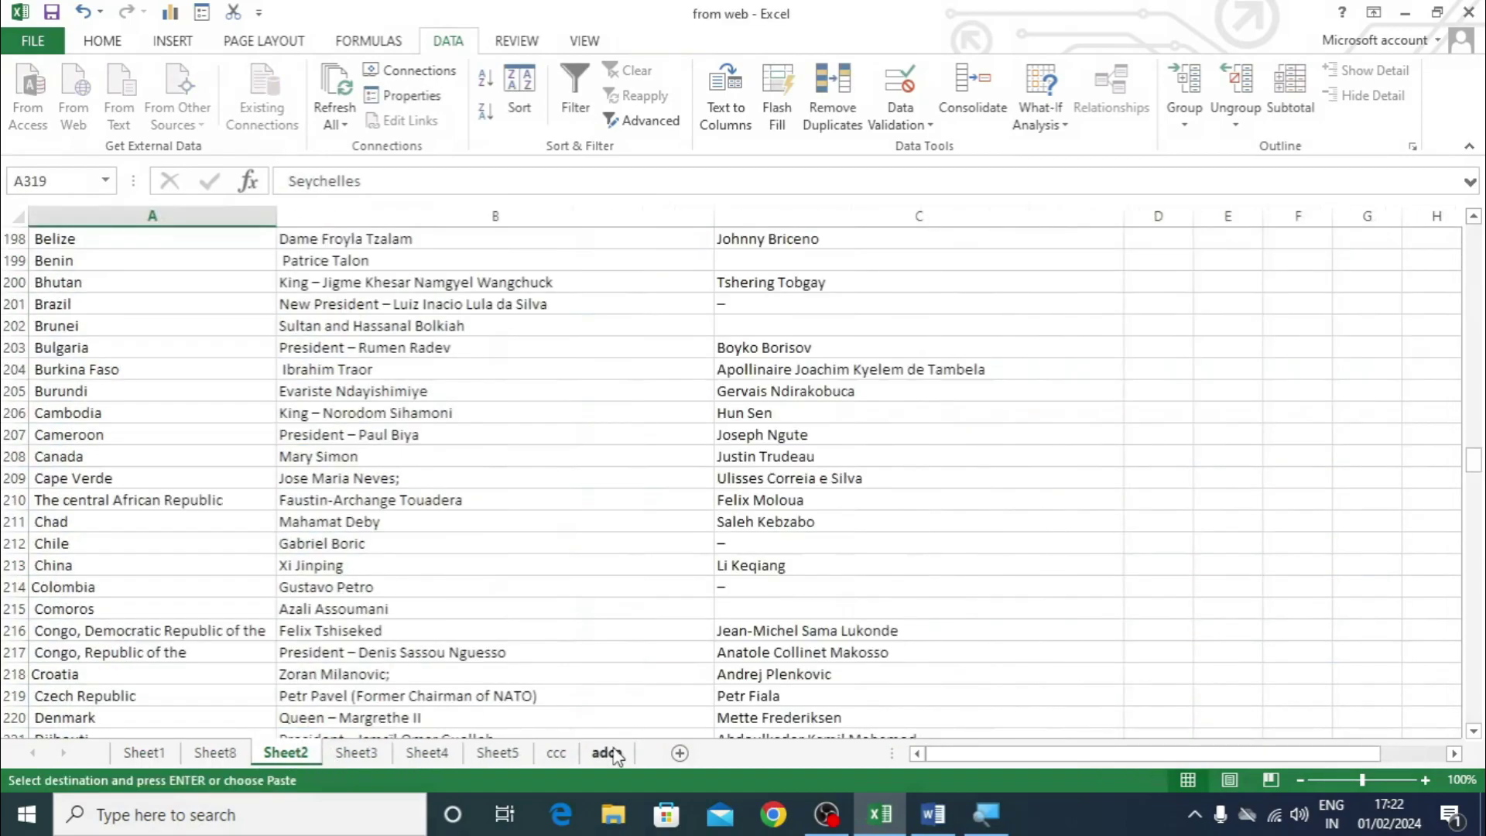
left_click(607, 753)
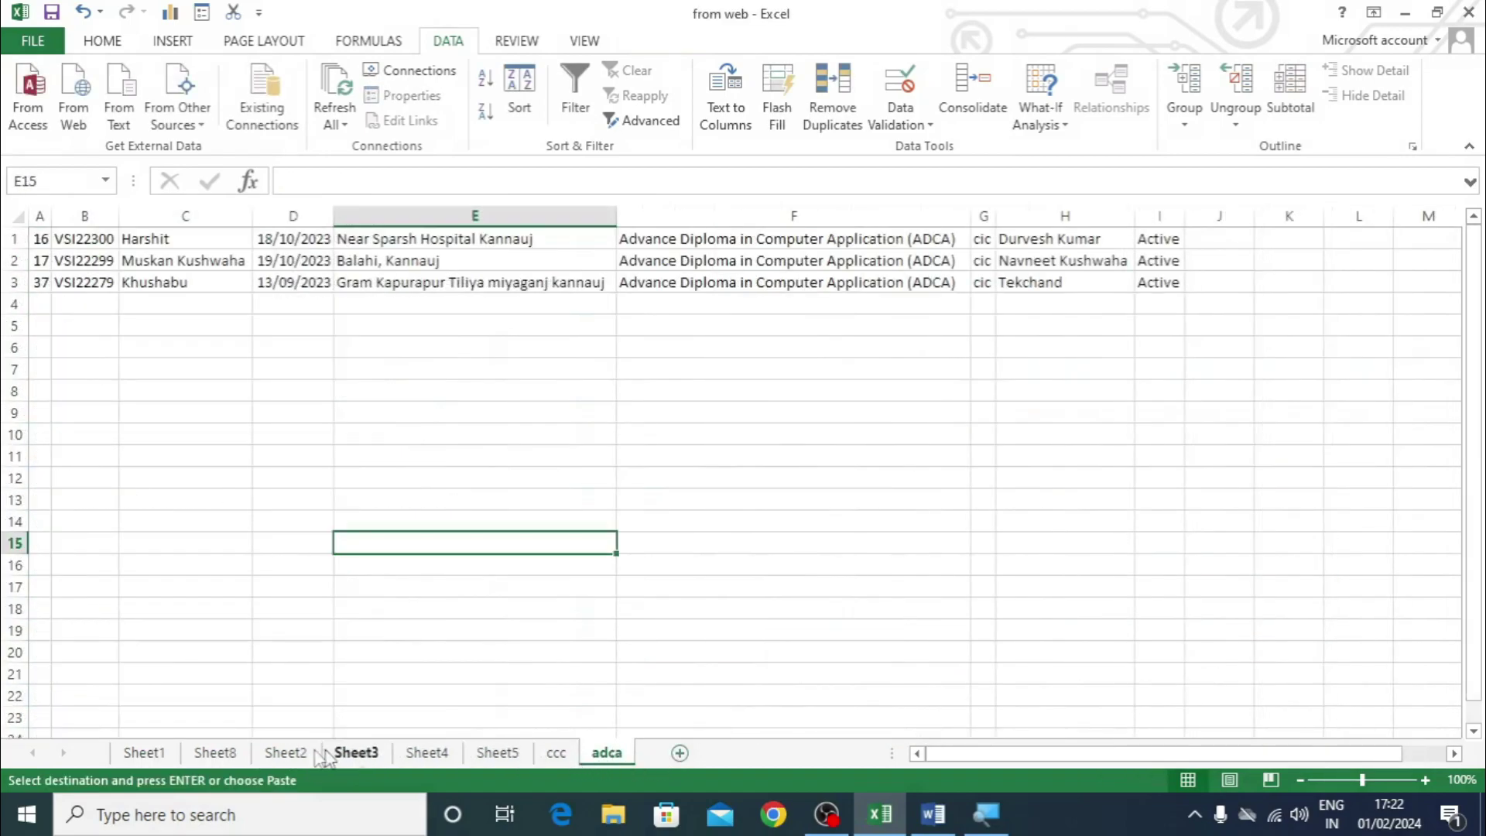
left_click(215, 753)
scroll(541, 334, "up", 12)
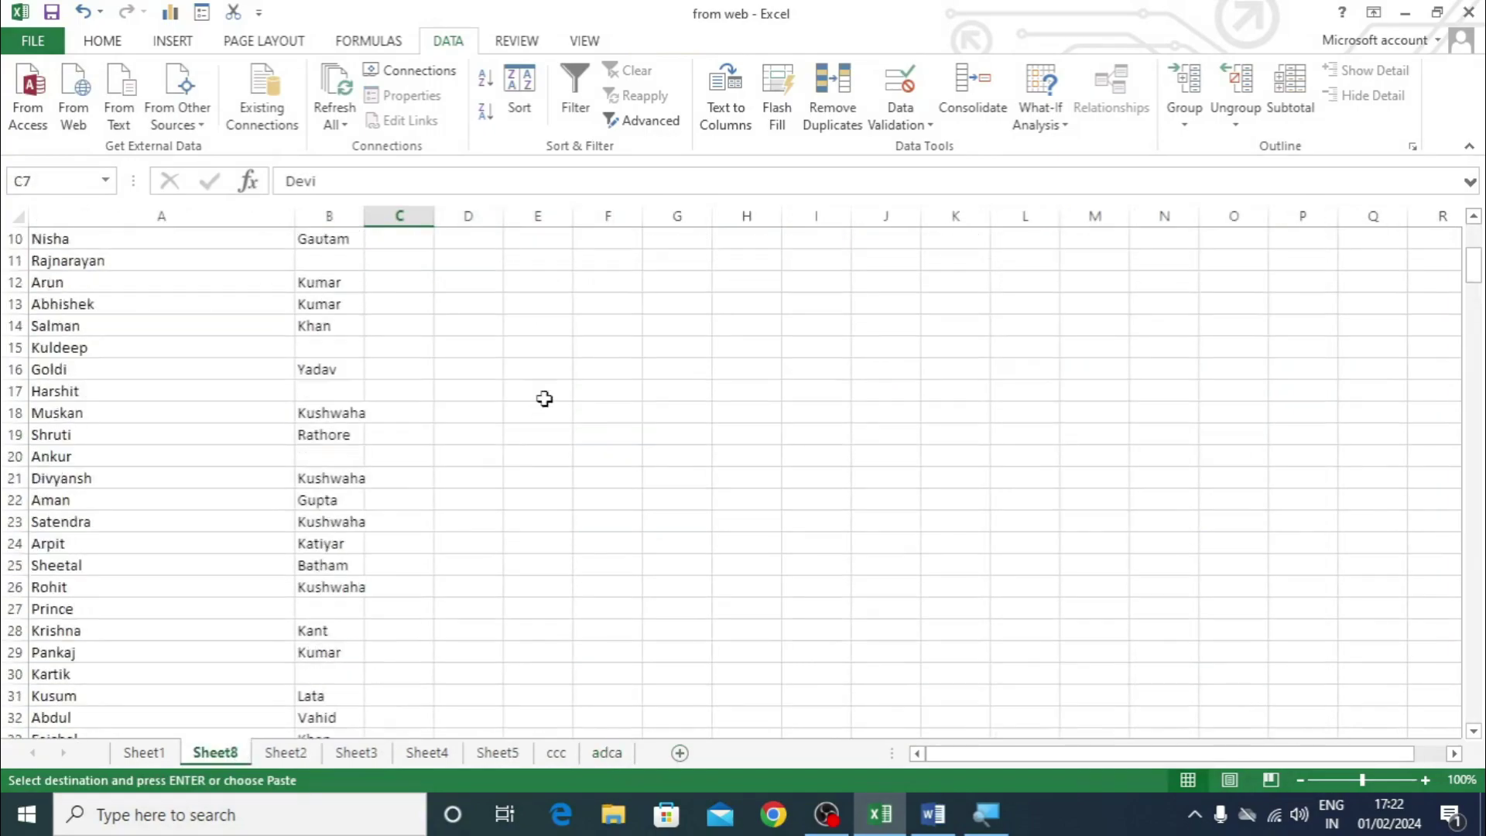
left_click(544, 242)
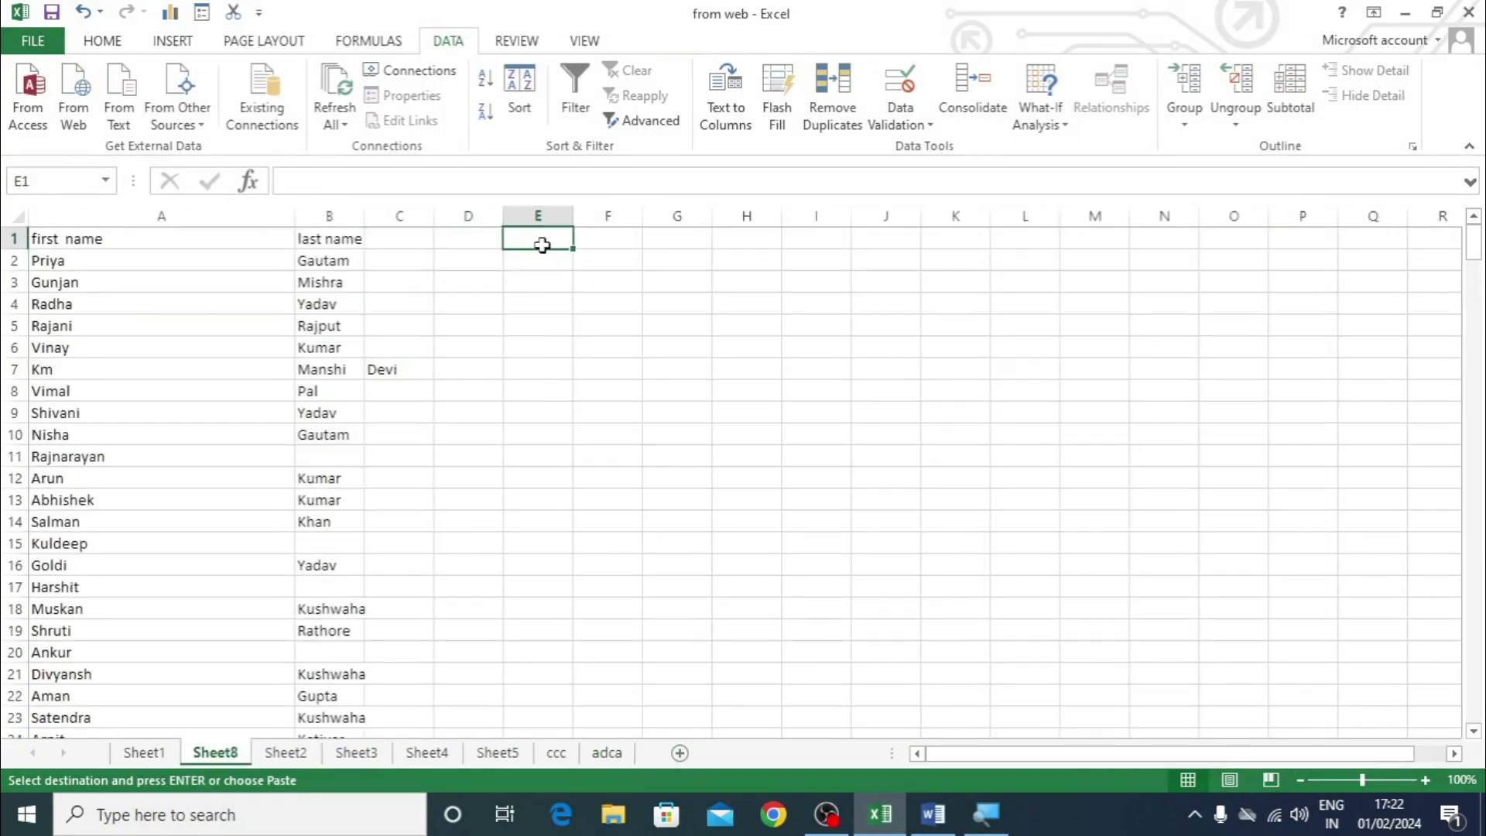
key("ctrl+v")
left_click(720, 279)
left_click(688, 261)
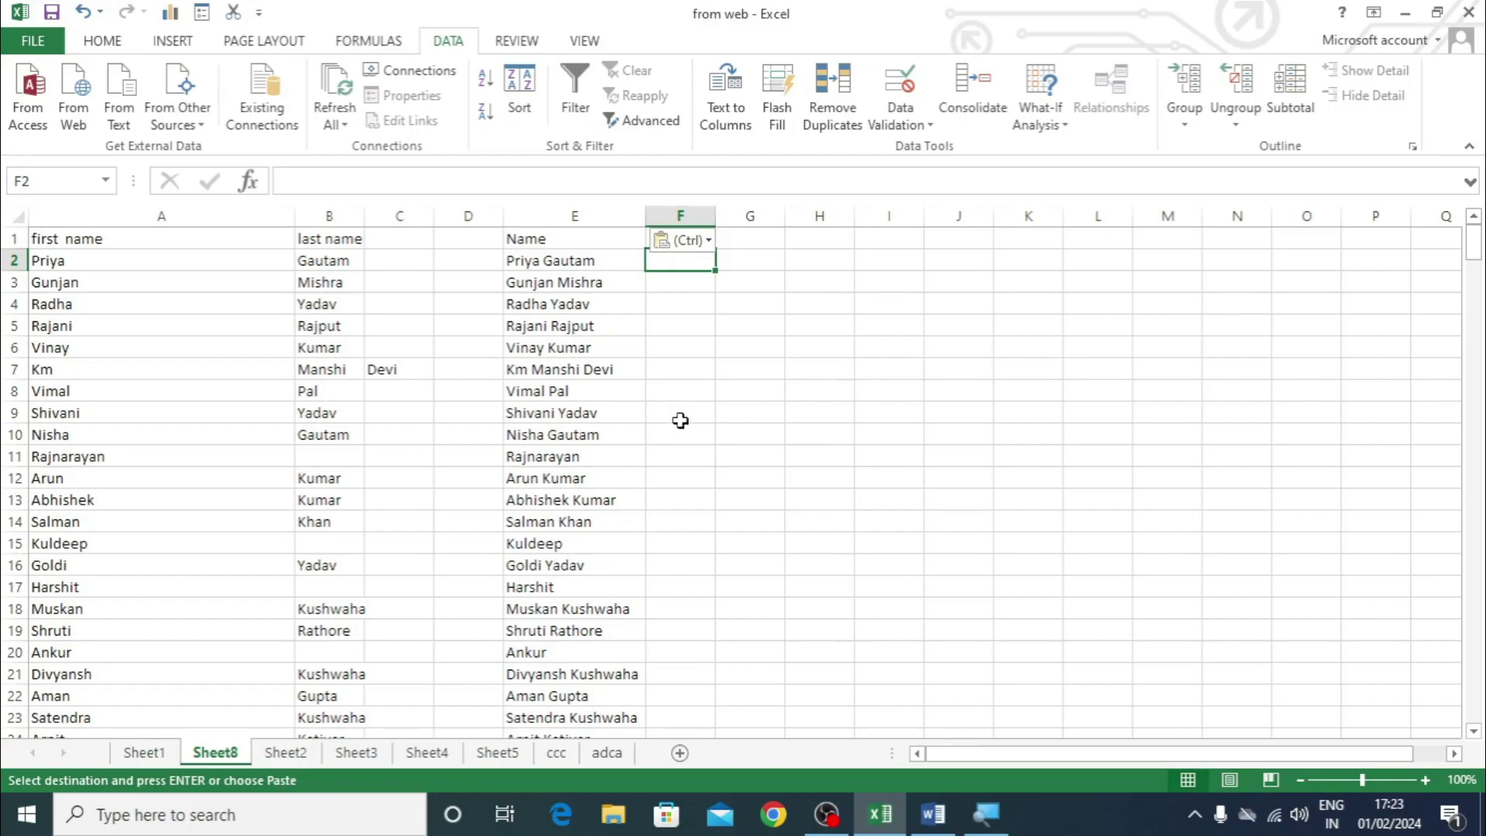
left_click(573, 239)
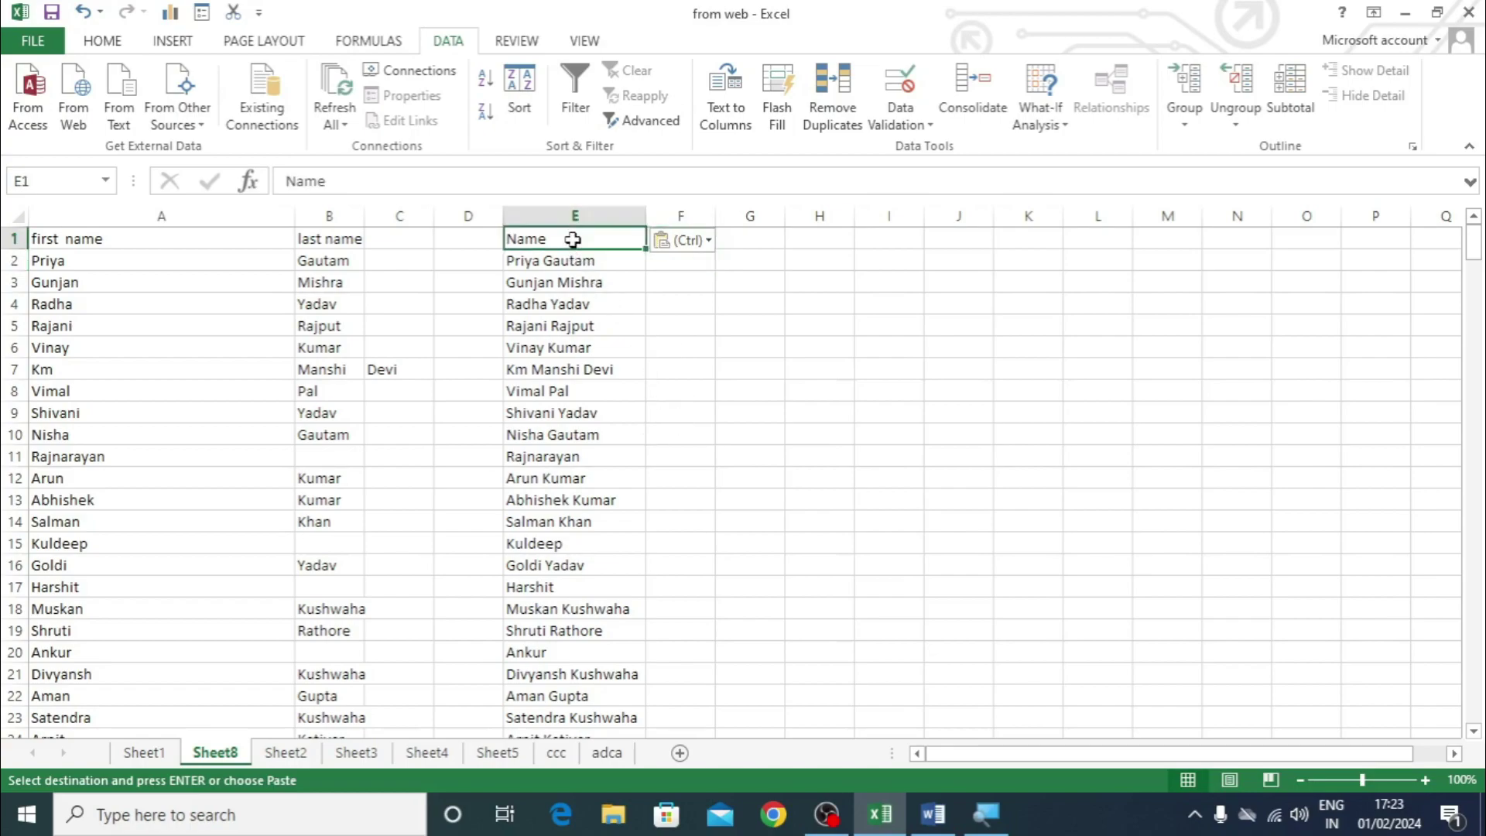
key("Delete")
Step: Try filling F2:F16 with first names using Flash Fill, and undo the fill
left_click(700, 271)
left_click_drag(700, 271, 693, 554)
key("ctrl+e")
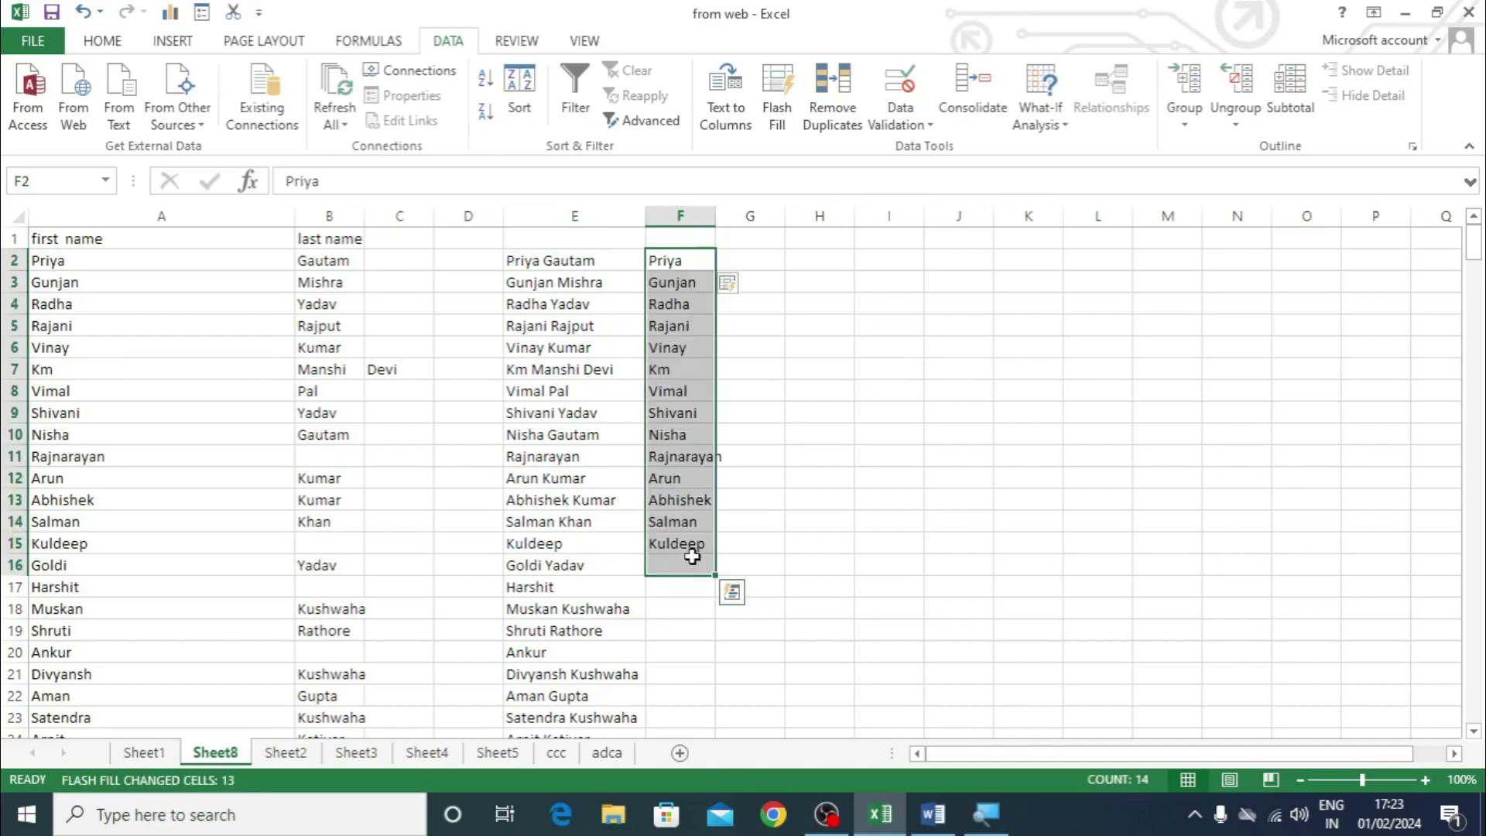
key("ctrl+z")
left_click(865, 458)
left_click(736, 265)
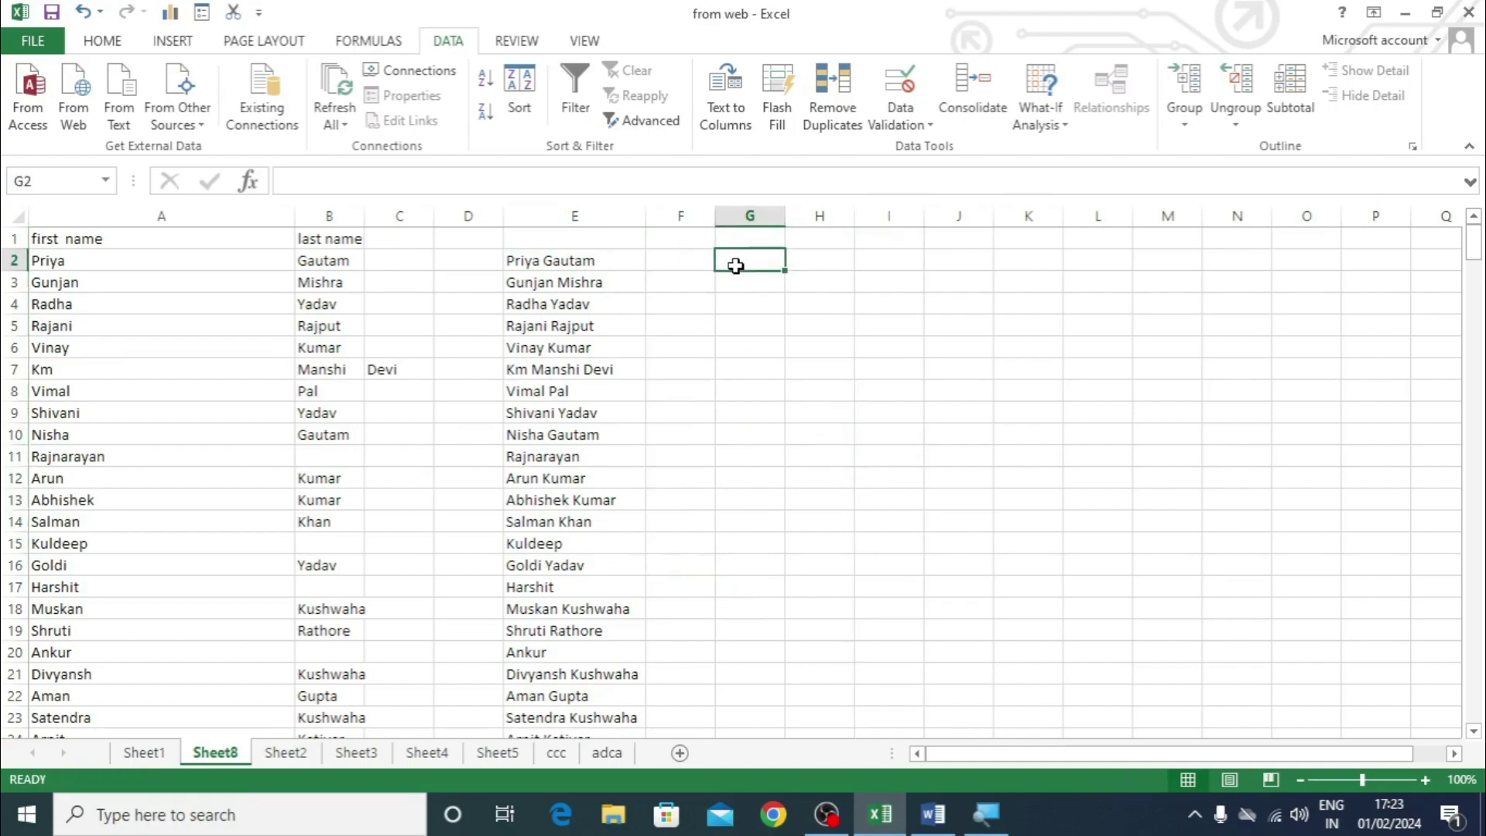
Step: Flash Fill F2:F19 from a sample in F2 giving the first name plus last-name initial, and widen column F
left_click(689, 265)
type("P")
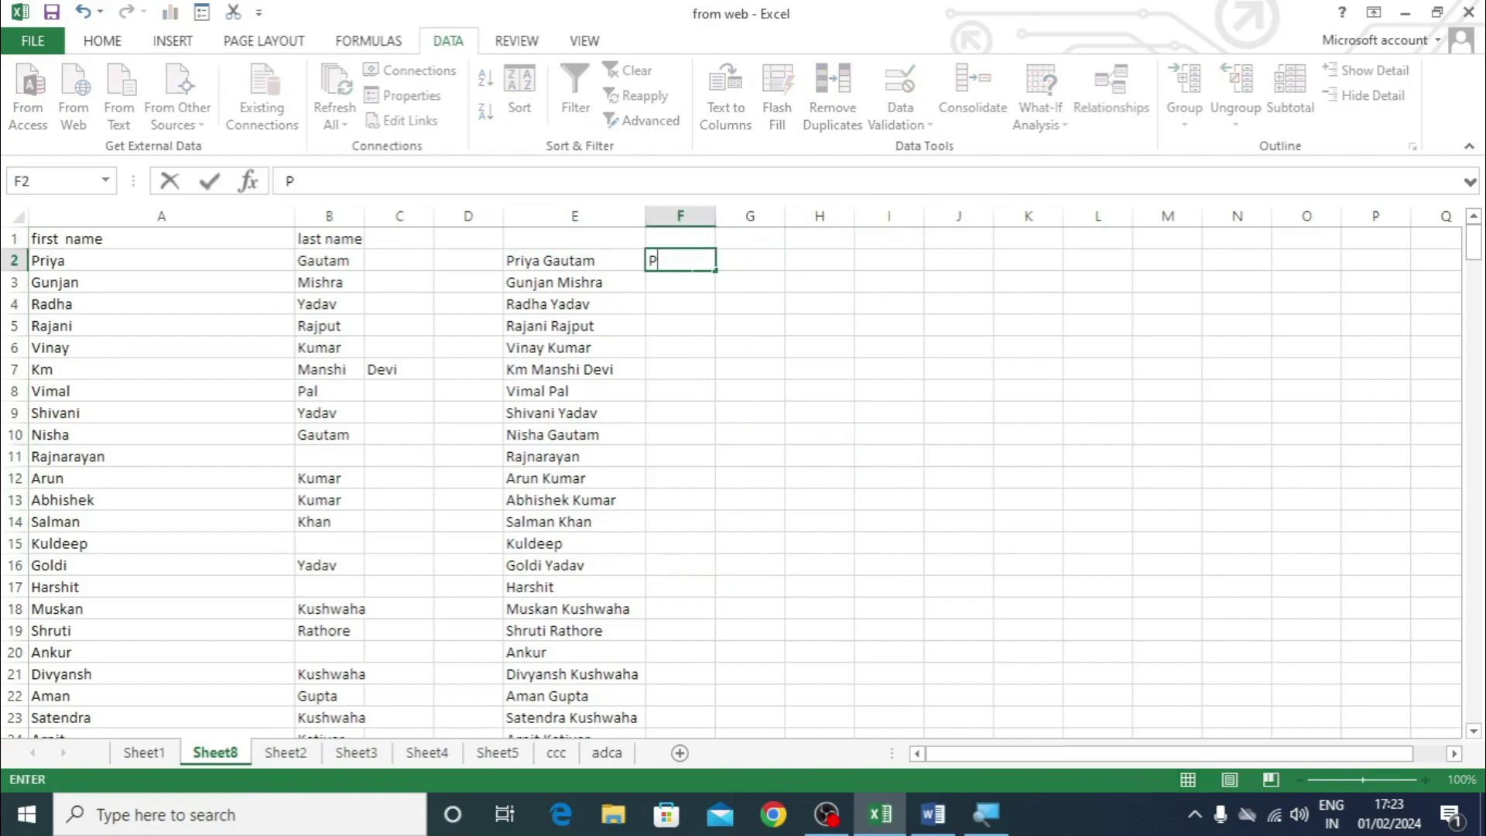
type("riya G")
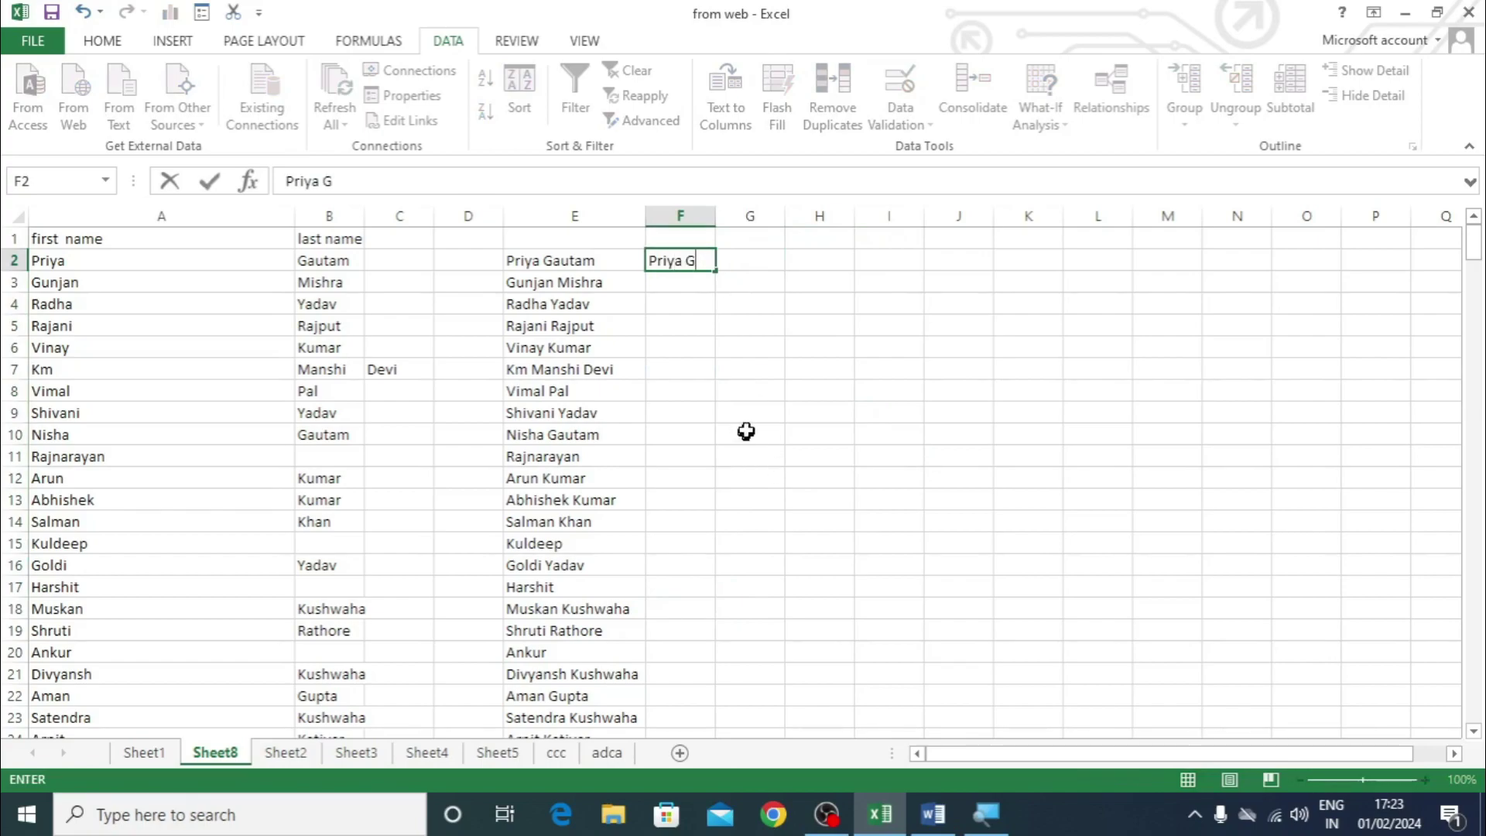
left_click(746, 379)
left_click_drag(687, 258, 689, 632)
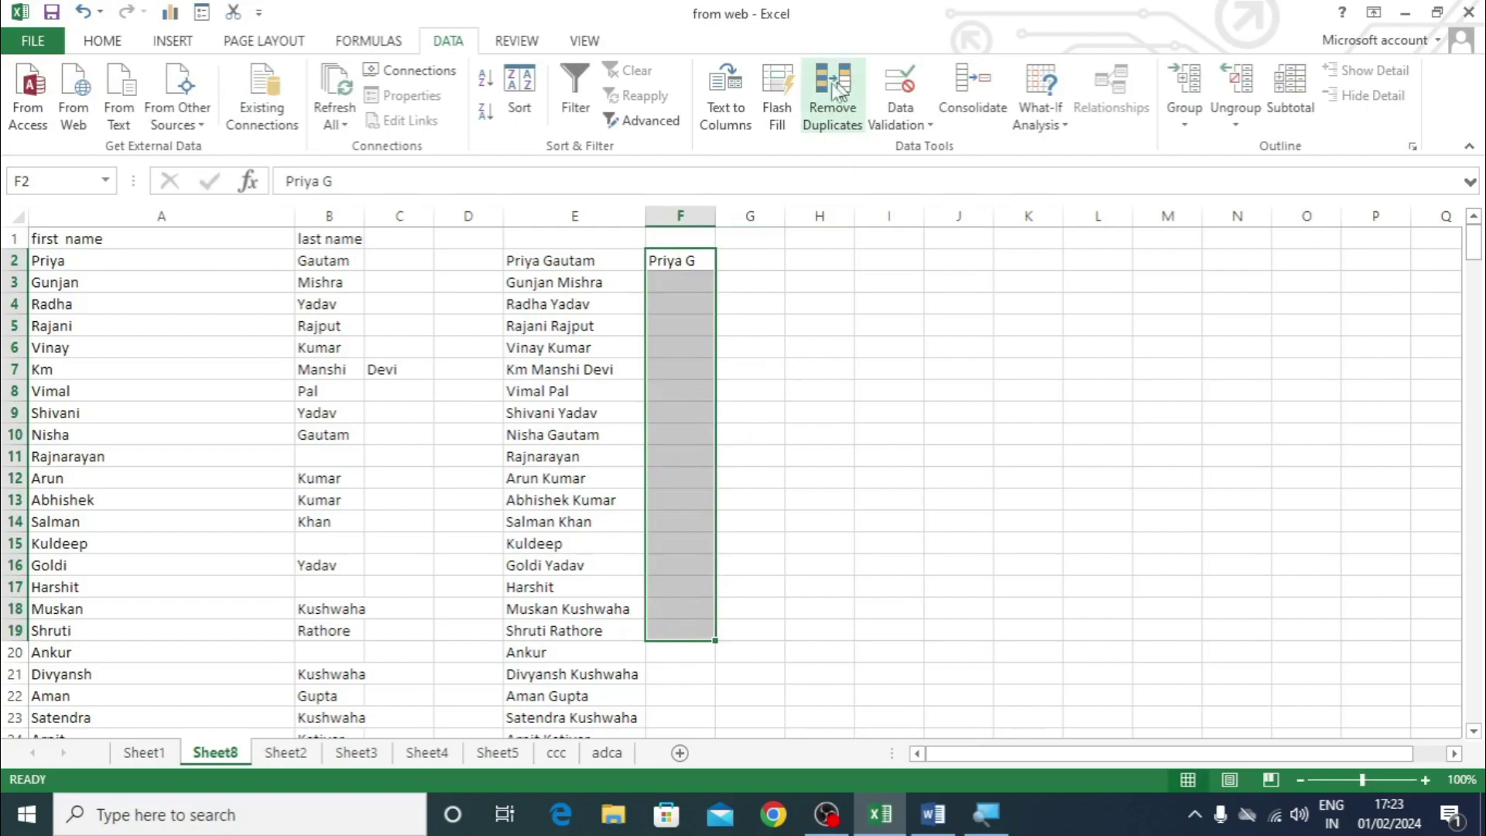
left_click(777, 90)
left_click(749, 350)
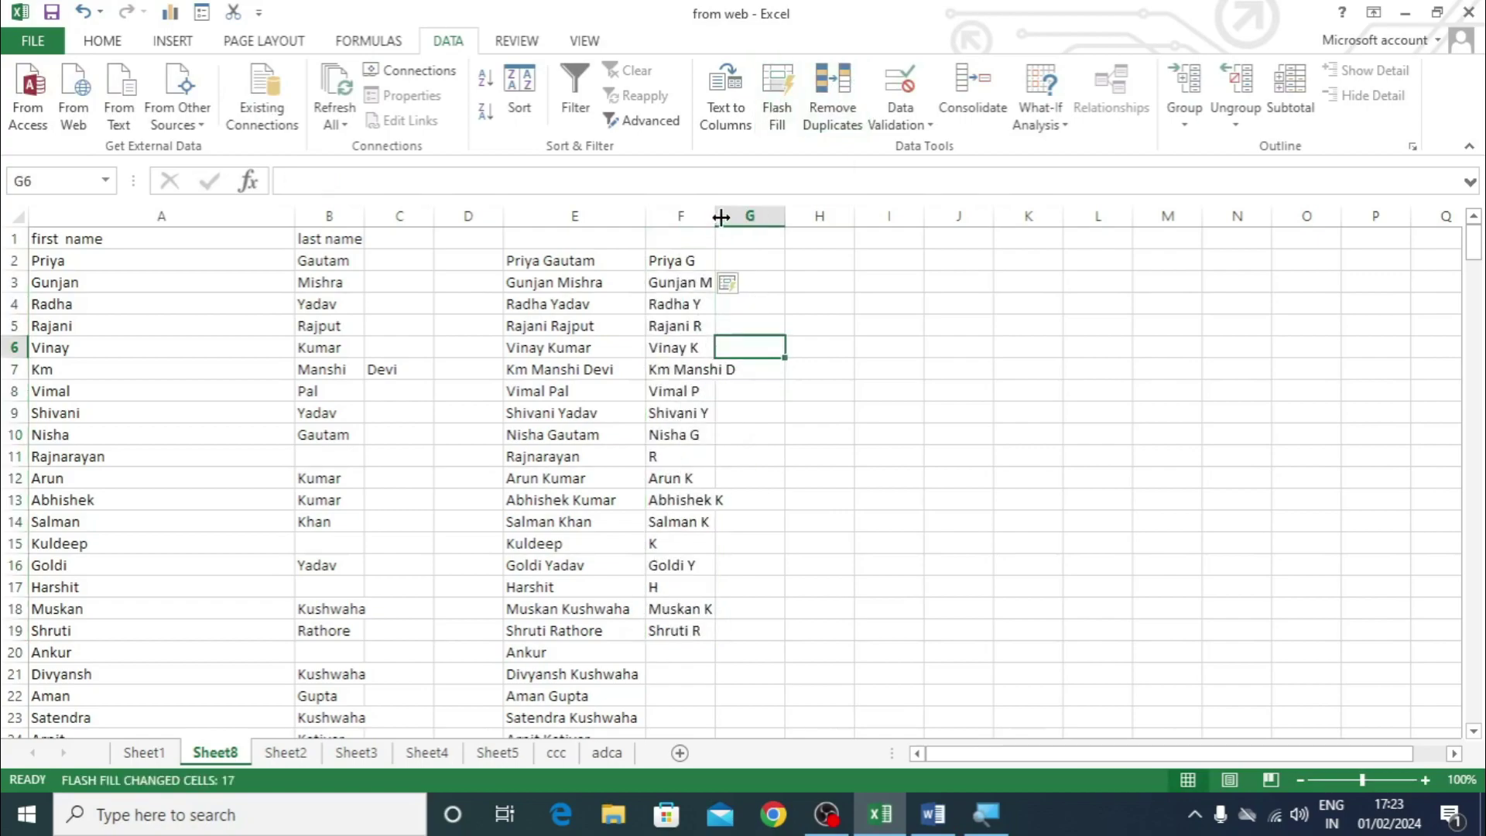
left_click_drag(715, 216, 822, 216)
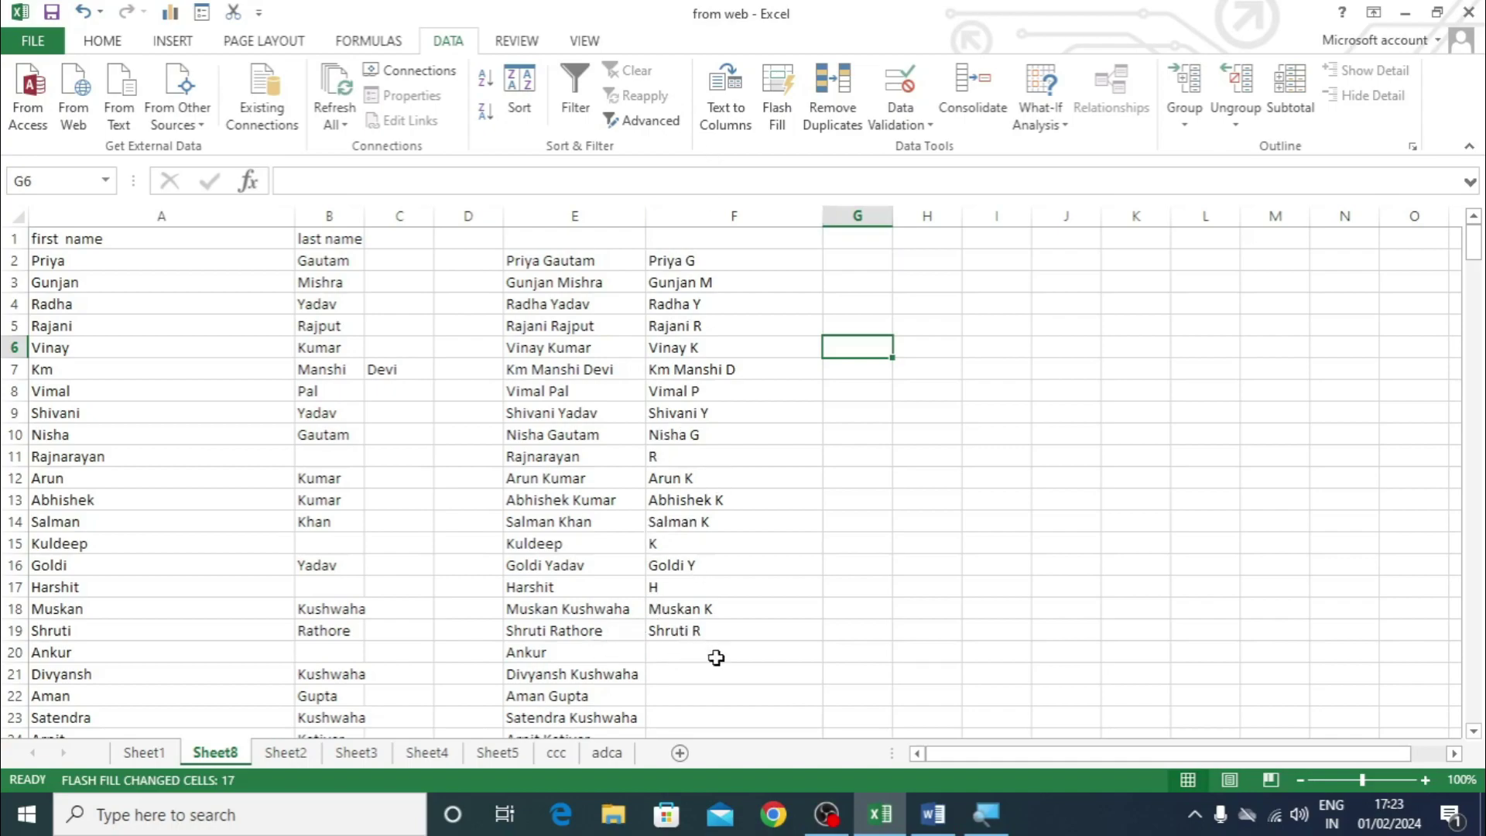
left_click(843, 621)
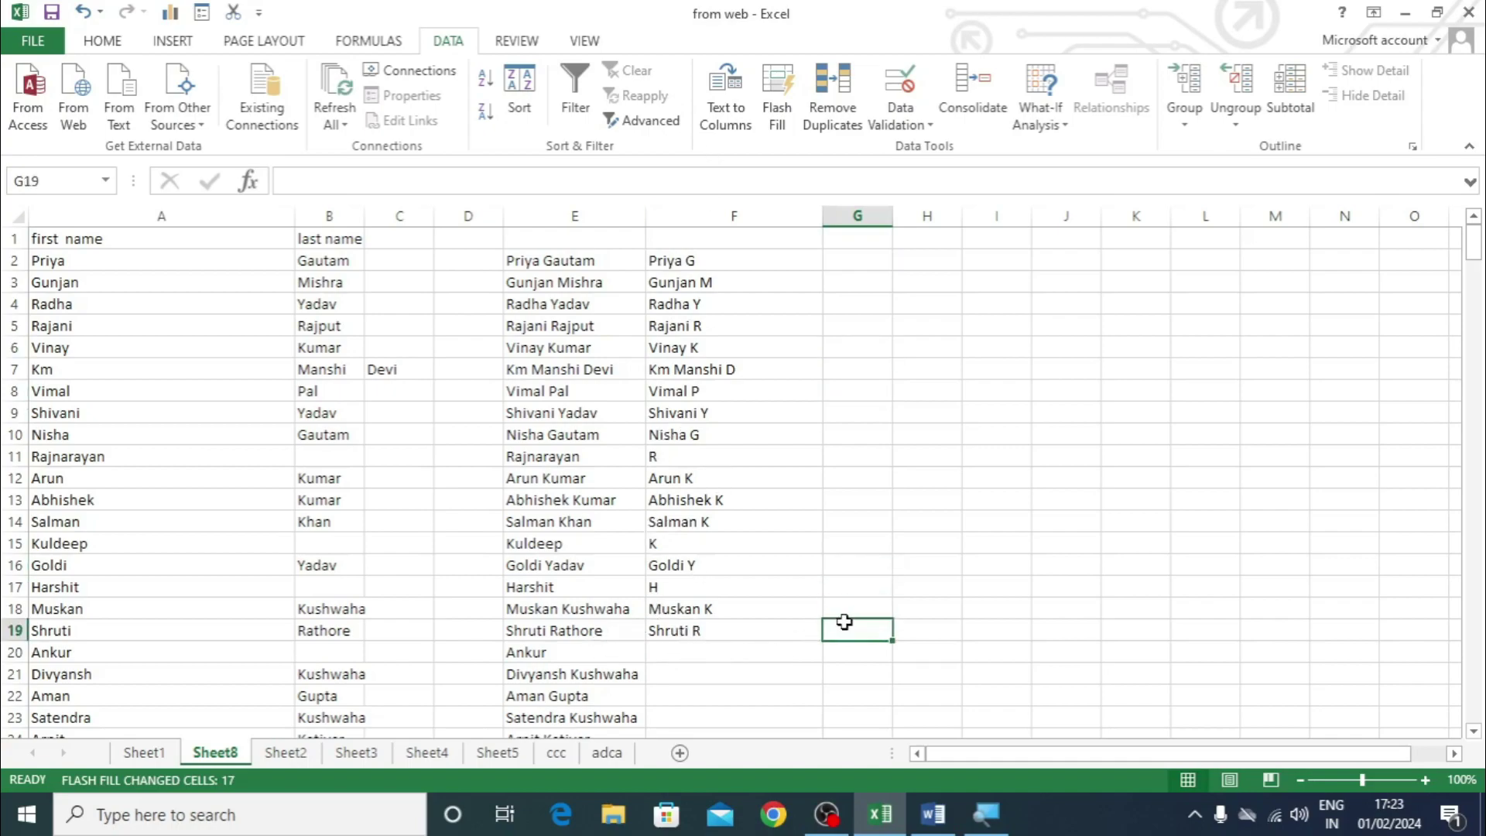